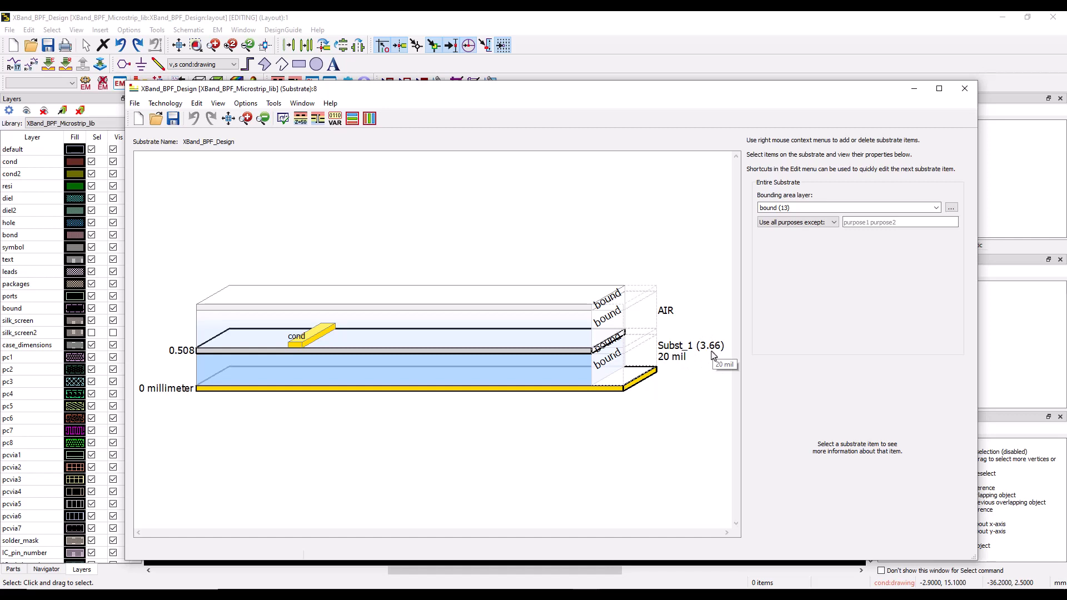
Step: Close the substrate editor and inspect the properties of the bounding rectangle around the filter layout
mouse_move(615, 322)
left_click(964, 89)
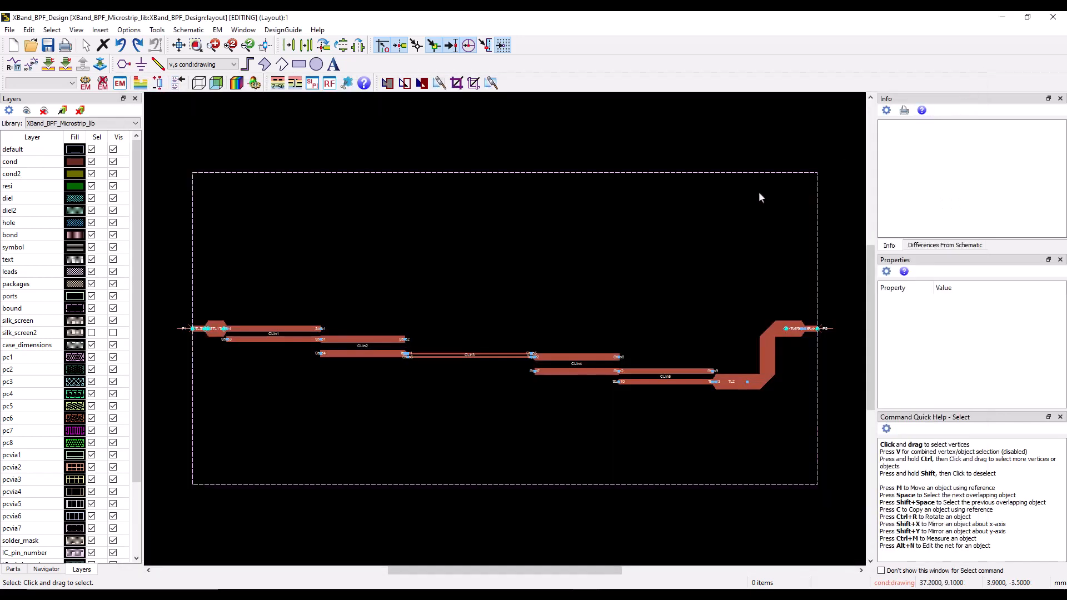
left_click(706, 177)
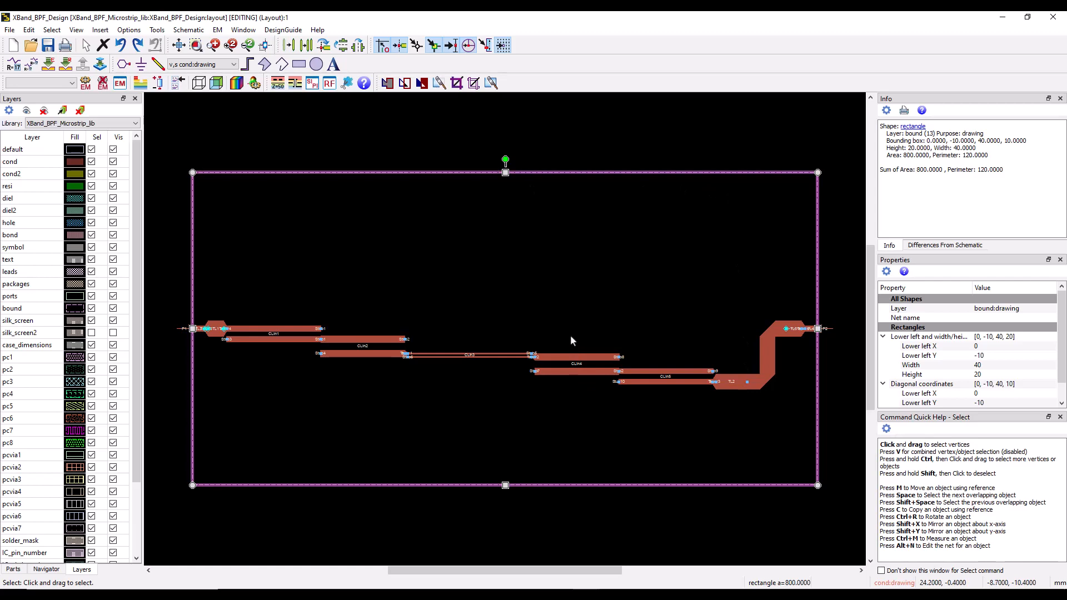
left_click(442, 137)
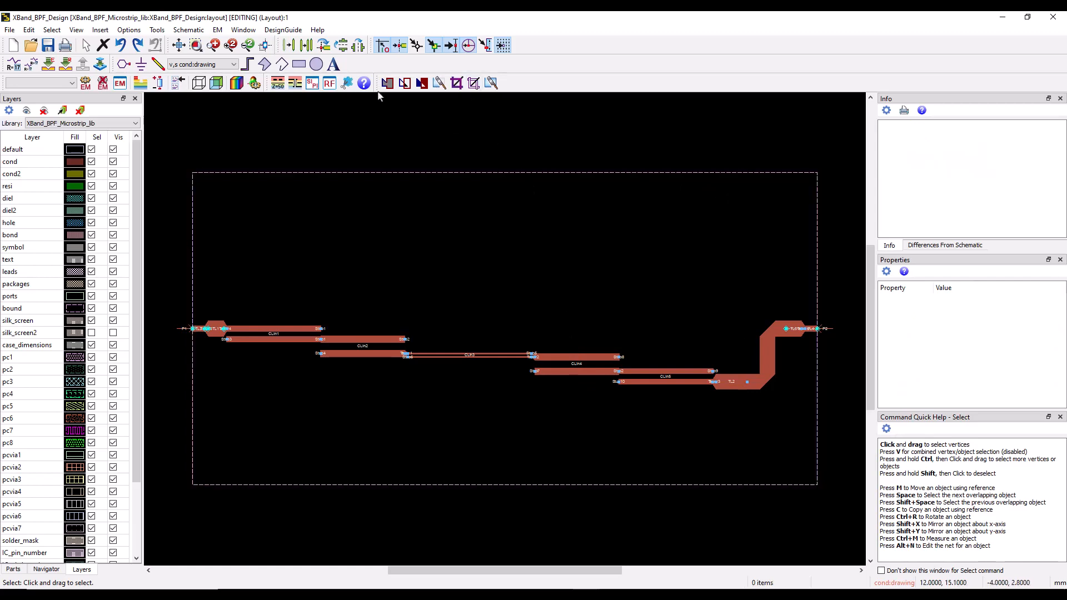
Step: Open the filter layout in RFPro and examine the microstrip board in 3D
left_click(329, 84)
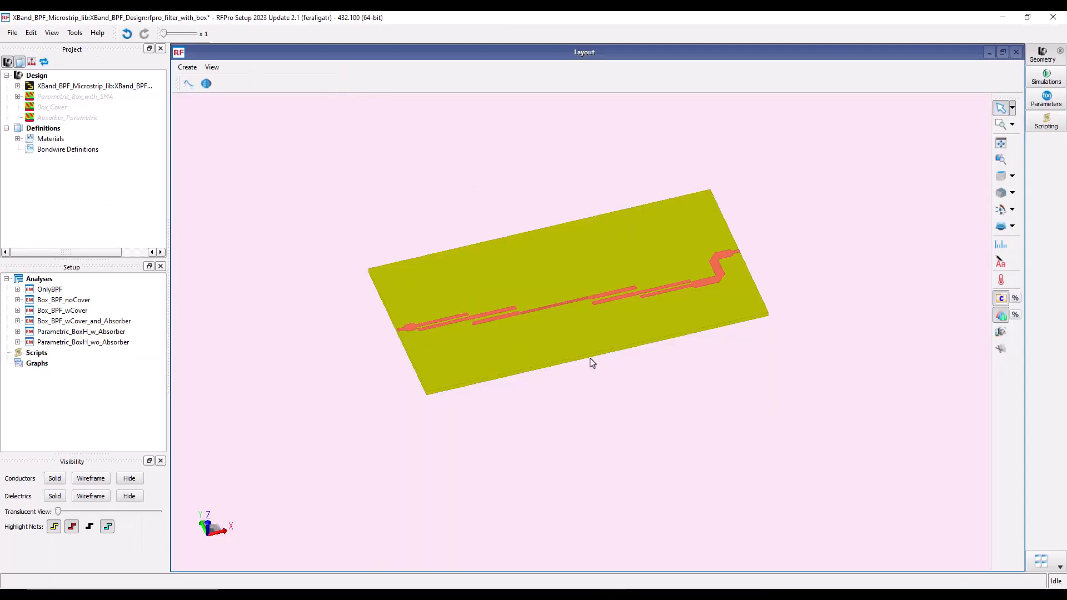
scroll(633, 309, "up", 5)
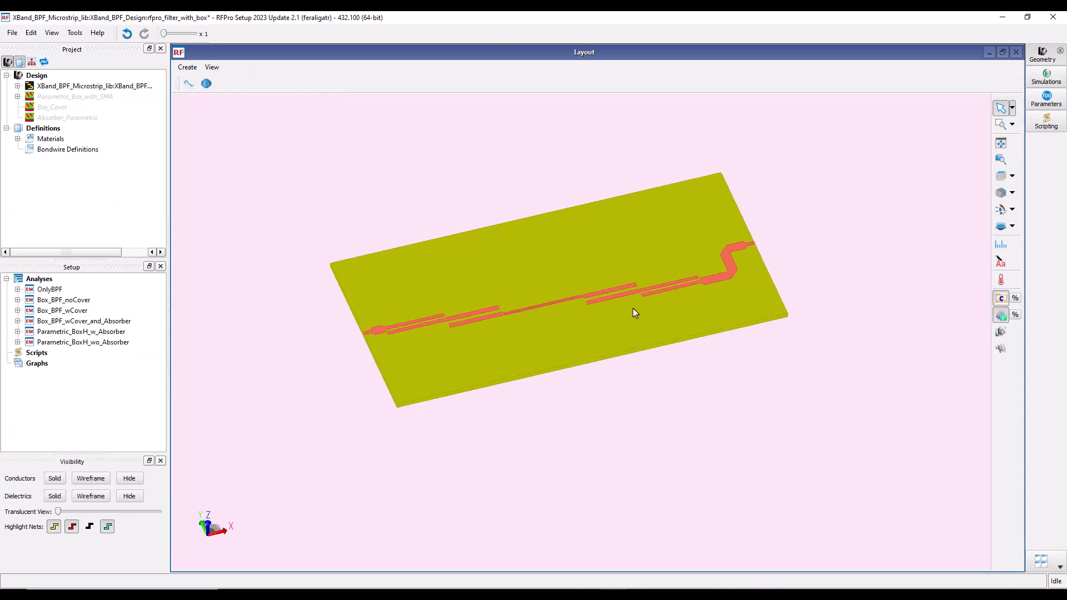
middle_click_drag(653, 331, 673, 330)
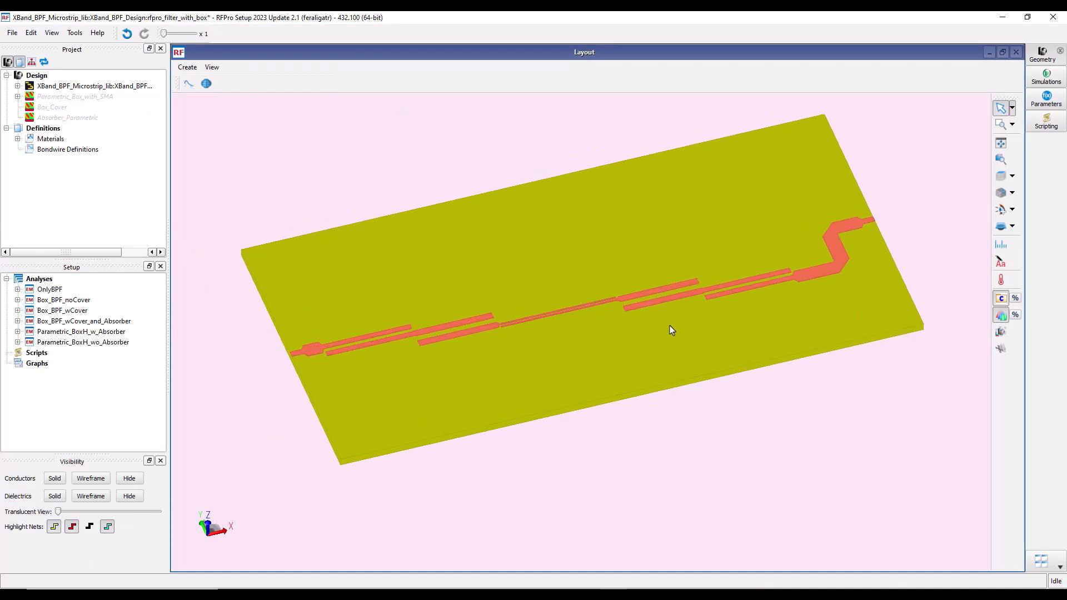
middle_click_drag(625, 418, 620, 392)
scroll(618, 392, "down", 3)
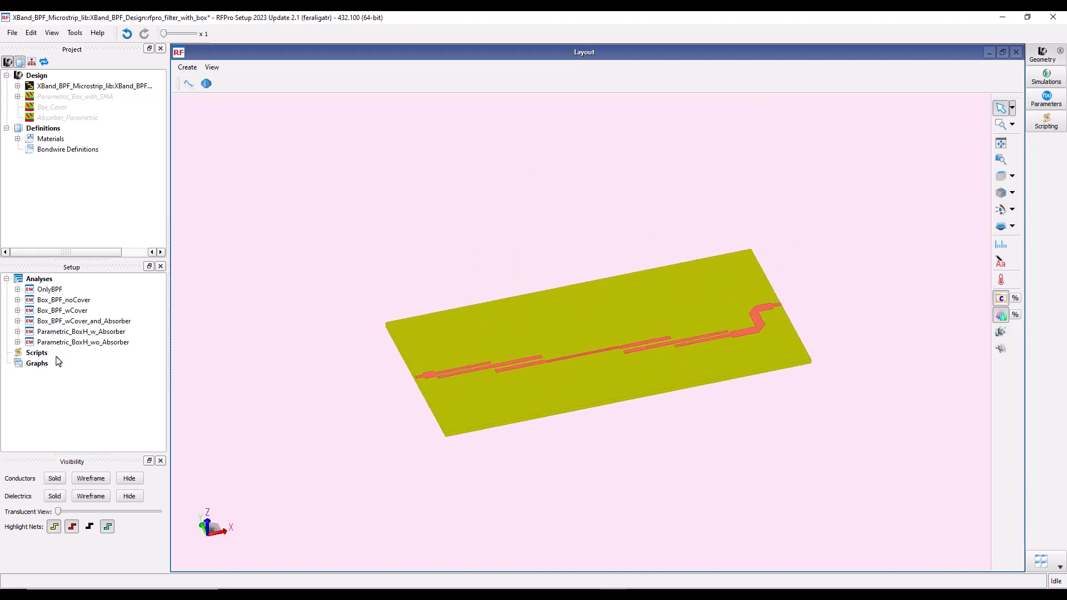
Step: Expand the OnlyBPF analysis and show its ports at both ends of the filter on the 3D board
left_click(18, 290)
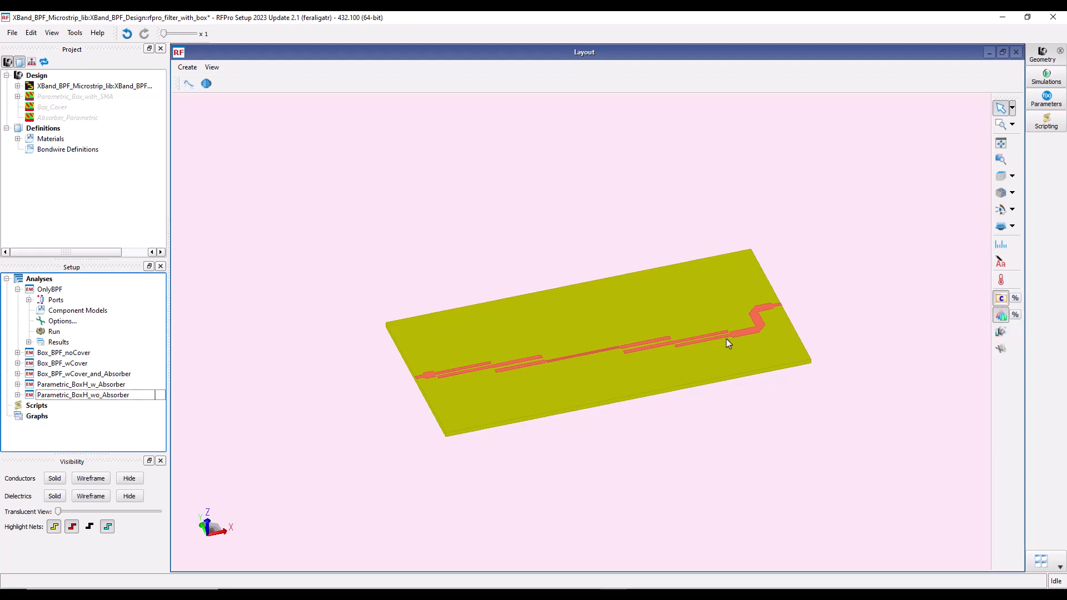
left_click(55, 302)
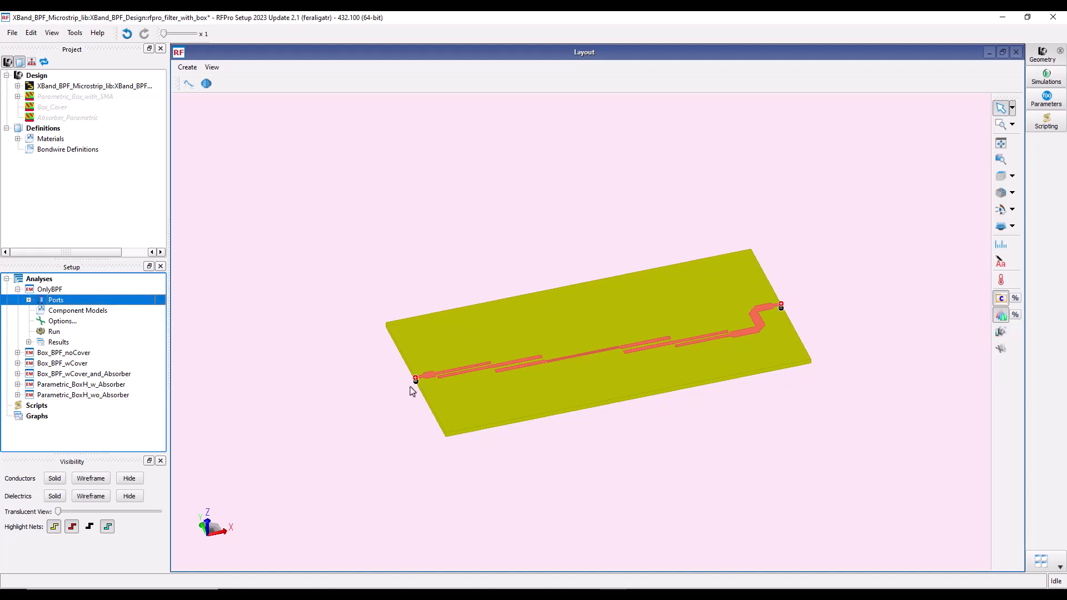
scroll(417, 385, "up", 5)
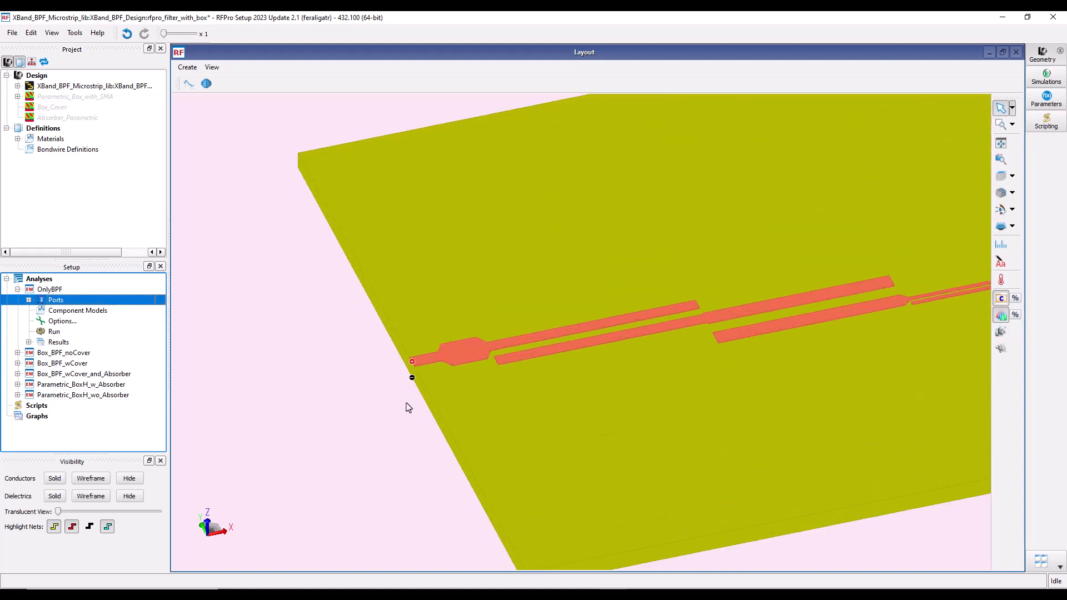
mouse_move(405, 402)
middle_mouse_down()
mouse_move(473, 359)
mouse_move(441, 389)
middle_mouse_up()
scroll(512, 355, "down", 4)
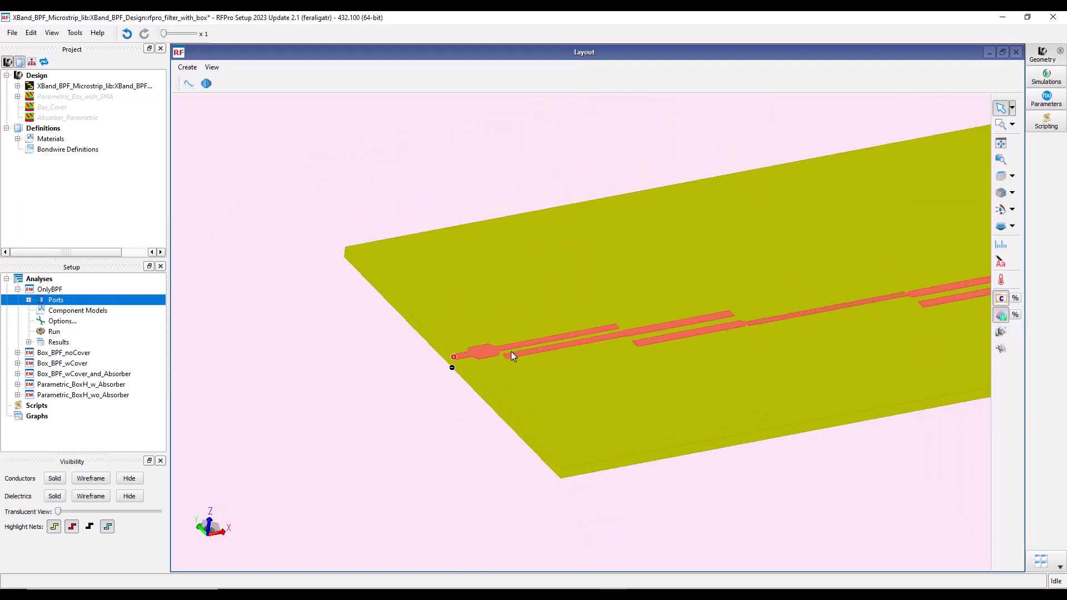
middle_click_drag(589, 345, 478, 323, "shift")
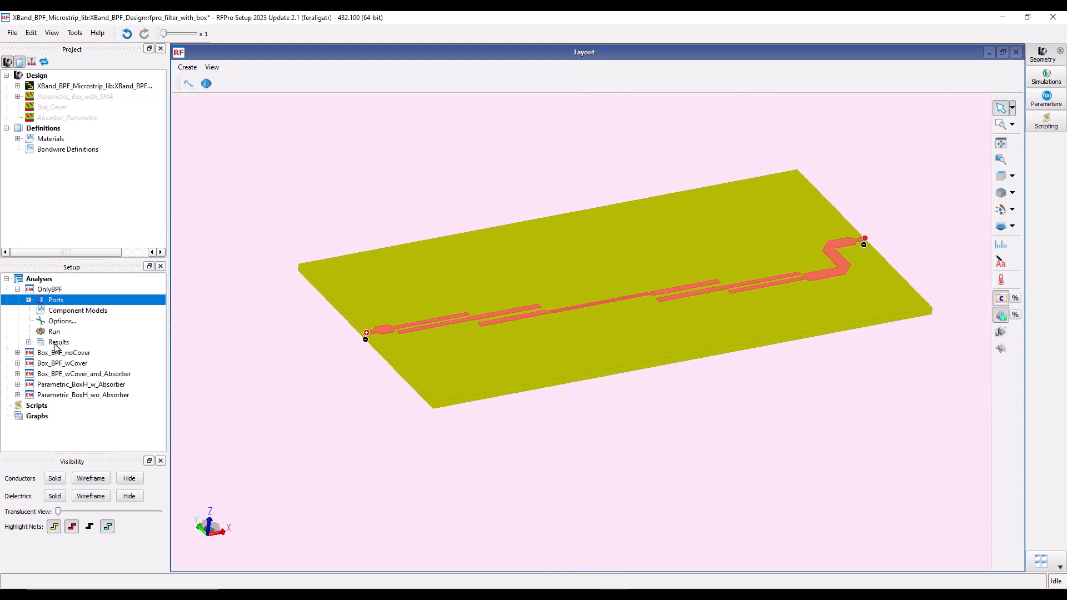
Step: View the OnlyBPF analysis's S-parameter plot in a maximized window, close it and collapse the analysis
right_click(58, 292)
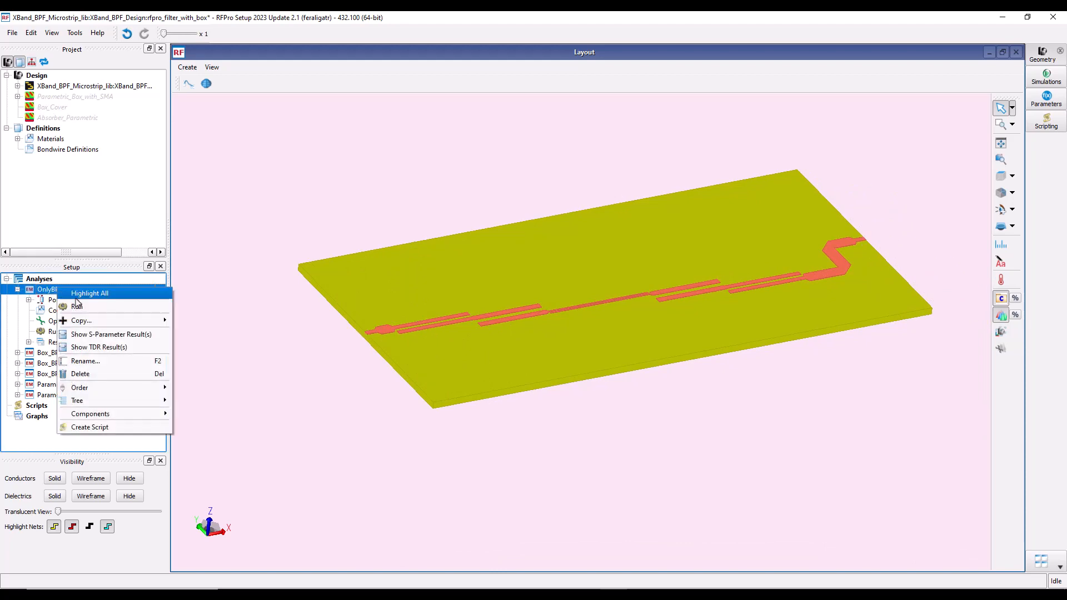
left_click(294, 303)
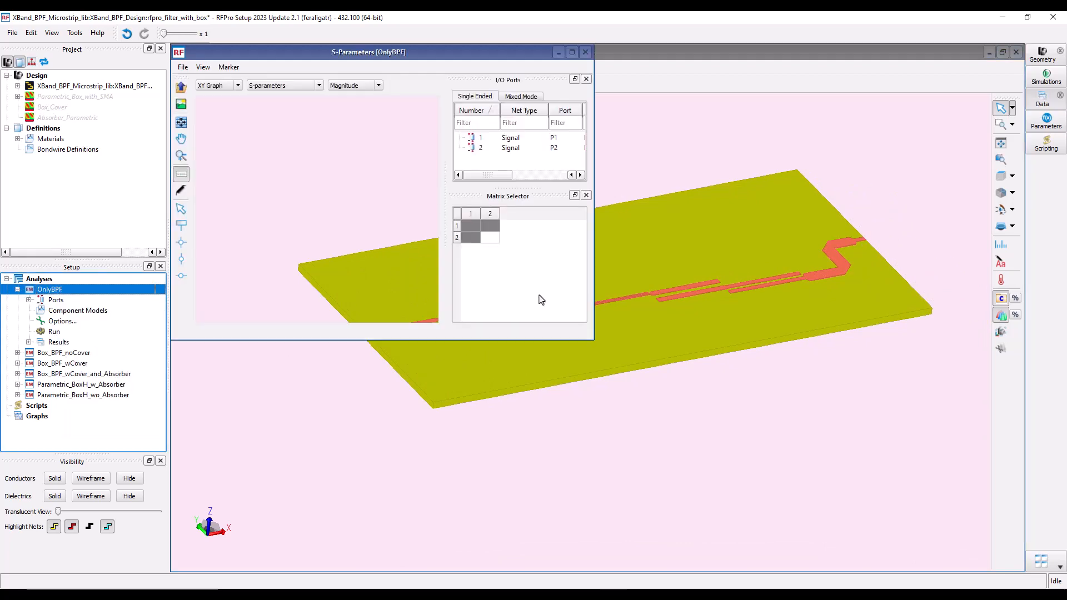
double_click(575, 52)
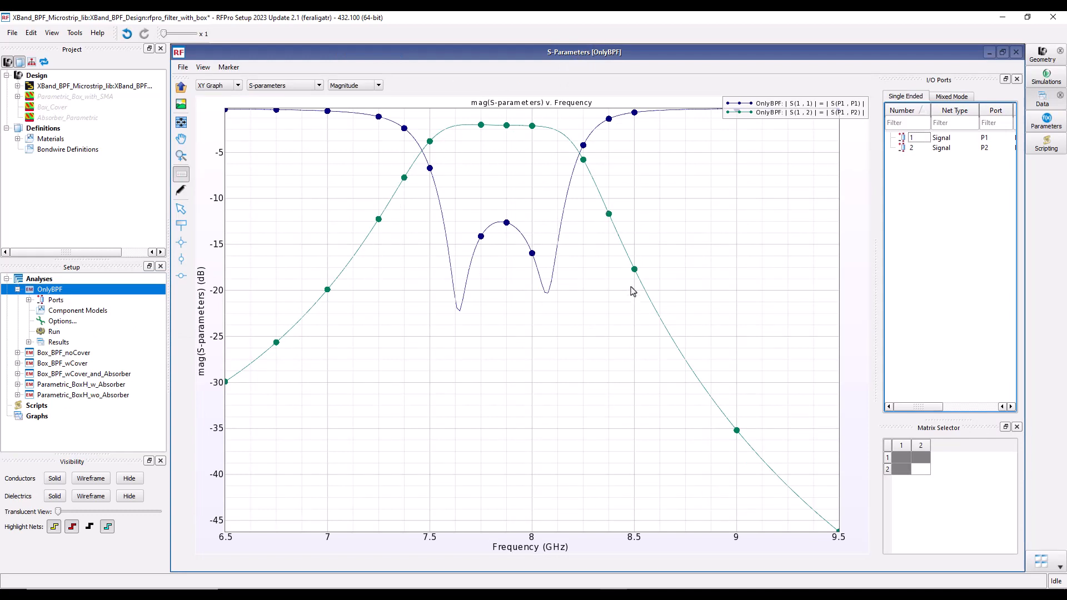
left_click(1015, 52)
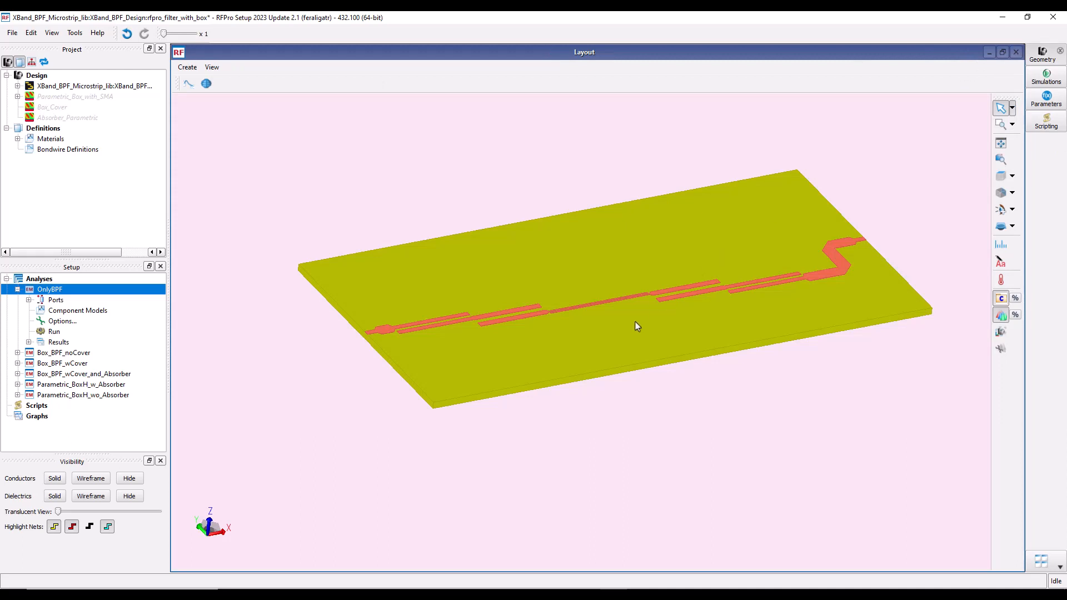
scroll(647, 346, "down", 3)
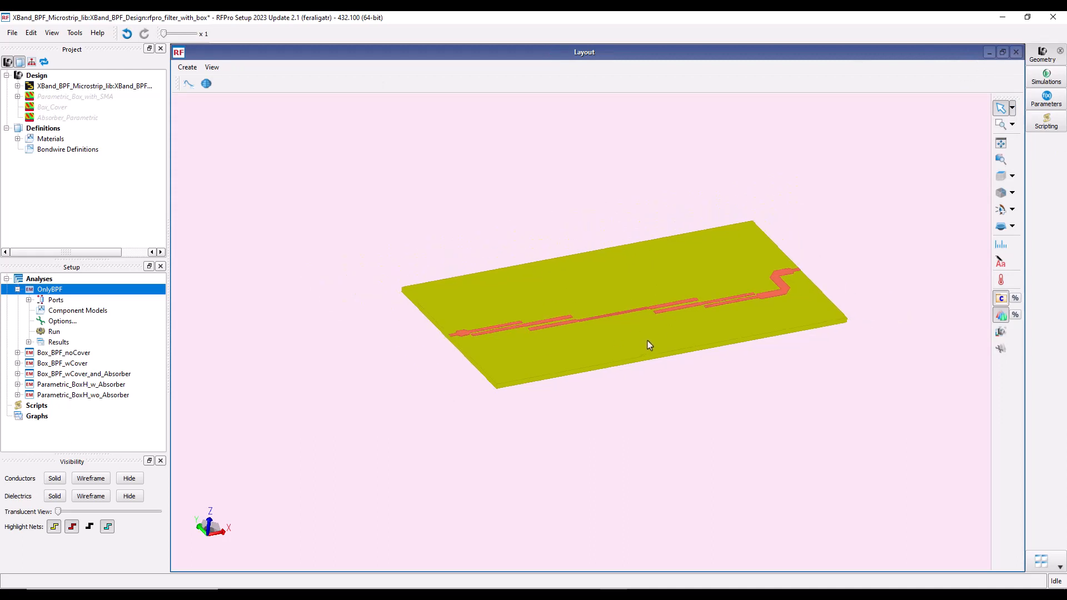
left_click(15, 291)
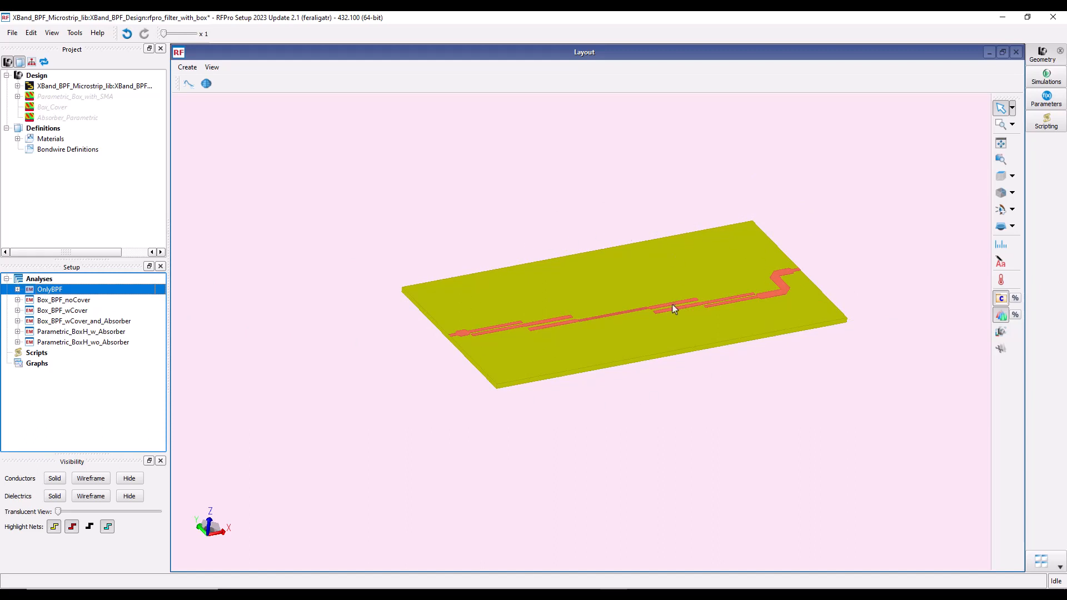
Step: Examine the Box_Cover, Absorber_Parametric and Parametric_Box_with_SMA parts one at a time in the 3D layout
left_click(47, 97)
left_click(50, 108)
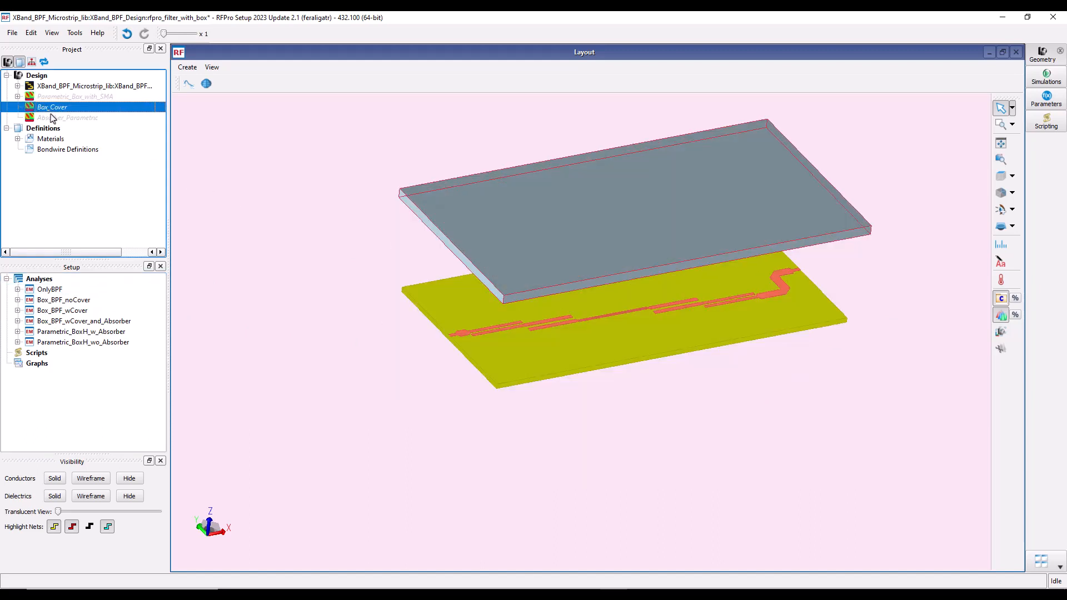
left_click(53, 118)
left_click(50, 98)
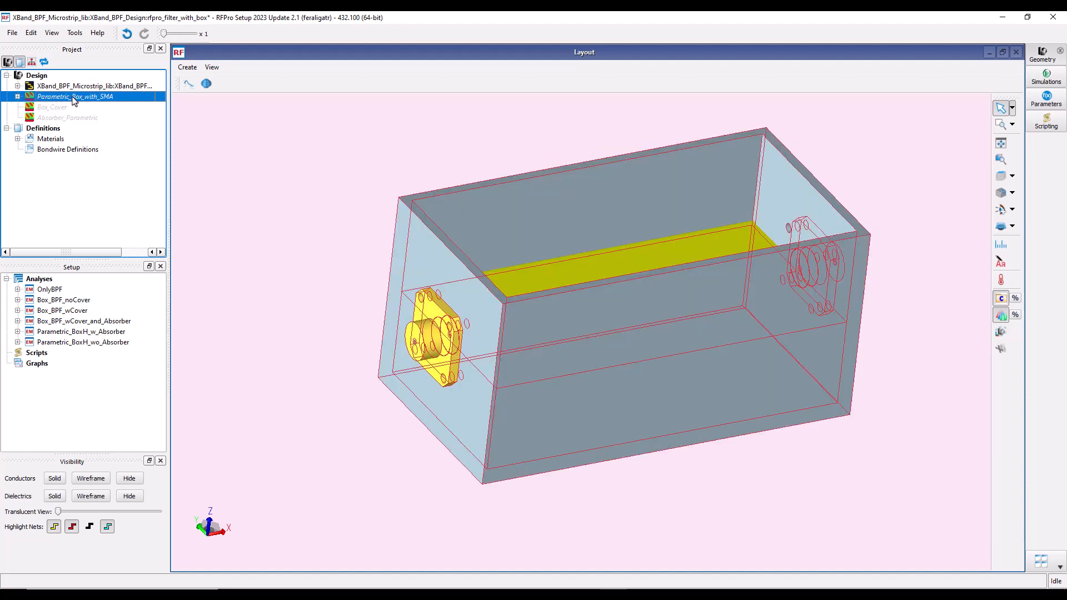
left_click_drag(576, 297, 300, 285)
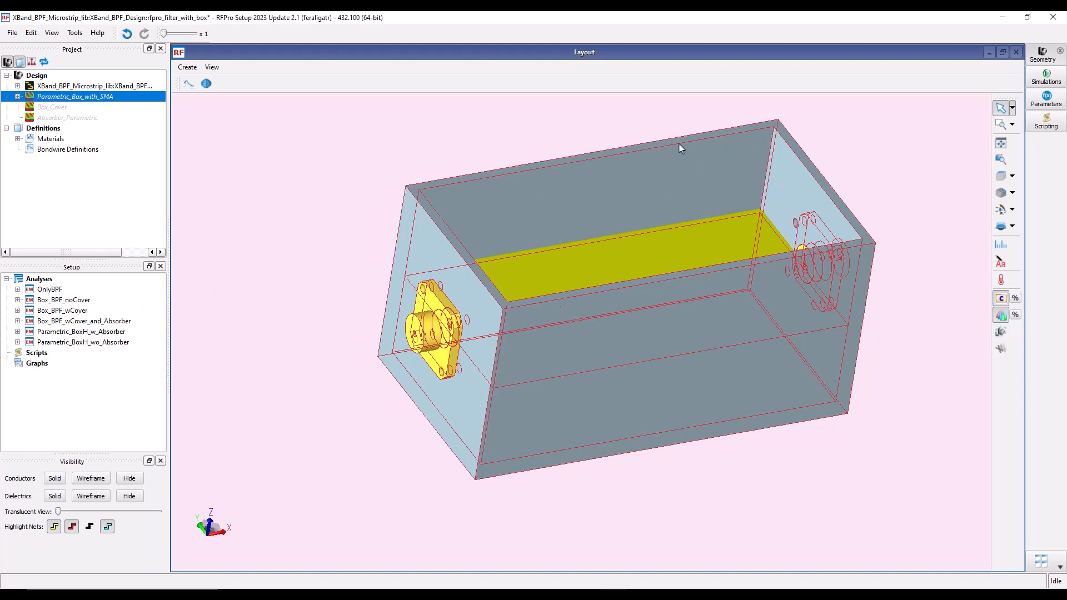
Step: View the S-parameter plot of the Box_BPF_noCover analysis in a maximized window and close it
right_click(82, 302)
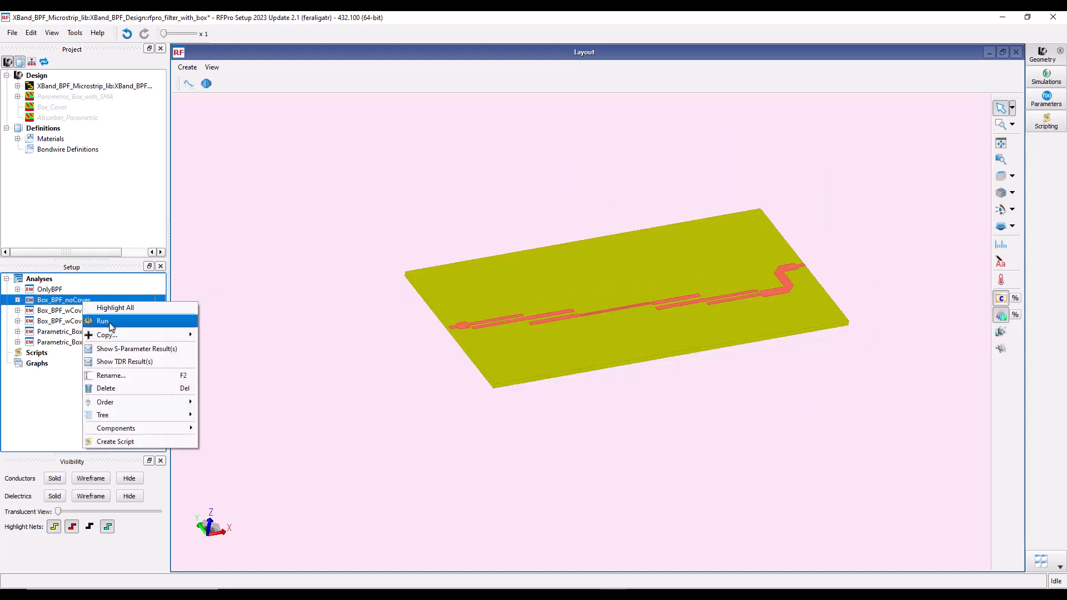
left_click(120, 350)
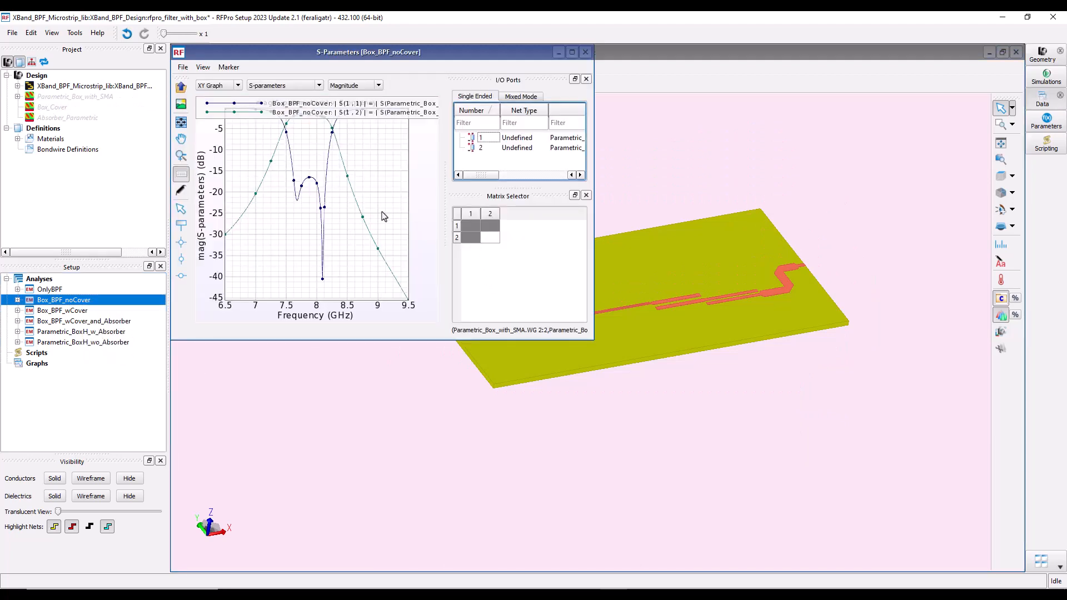
left_click(572, 53)
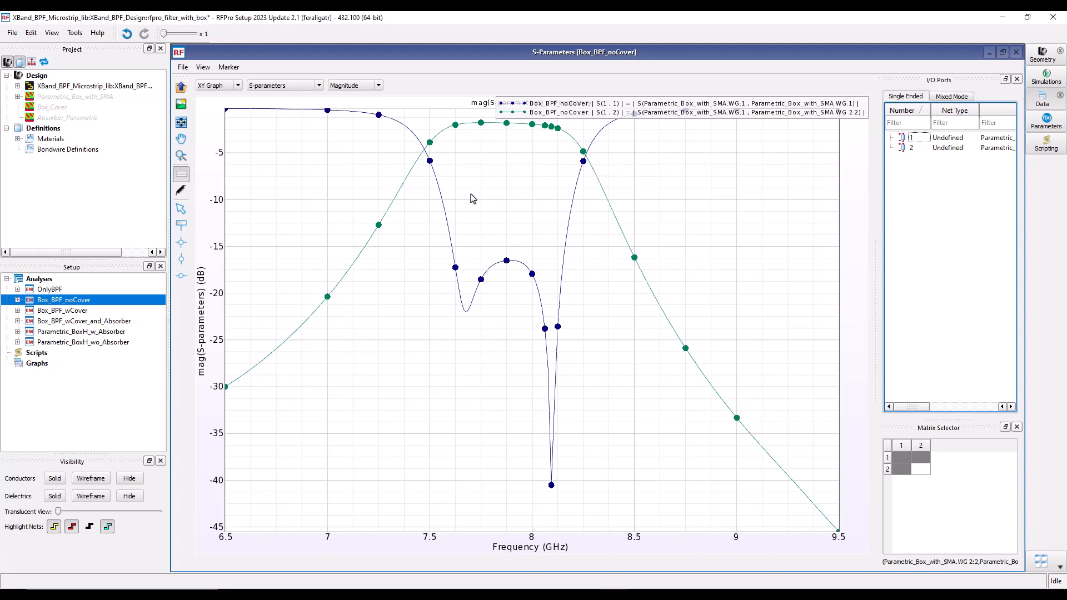
left_click(1017, 52)
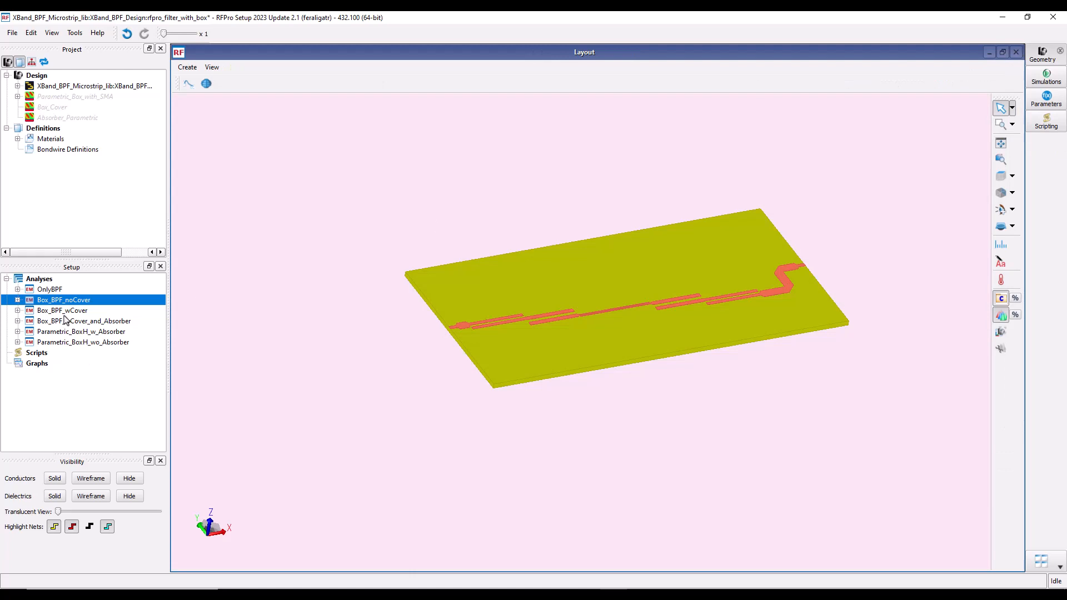
Step: Display Parametric_Box_with_SMA together with Box_Cover and examine the closed enclosure in 3D
left_click(58, 98)
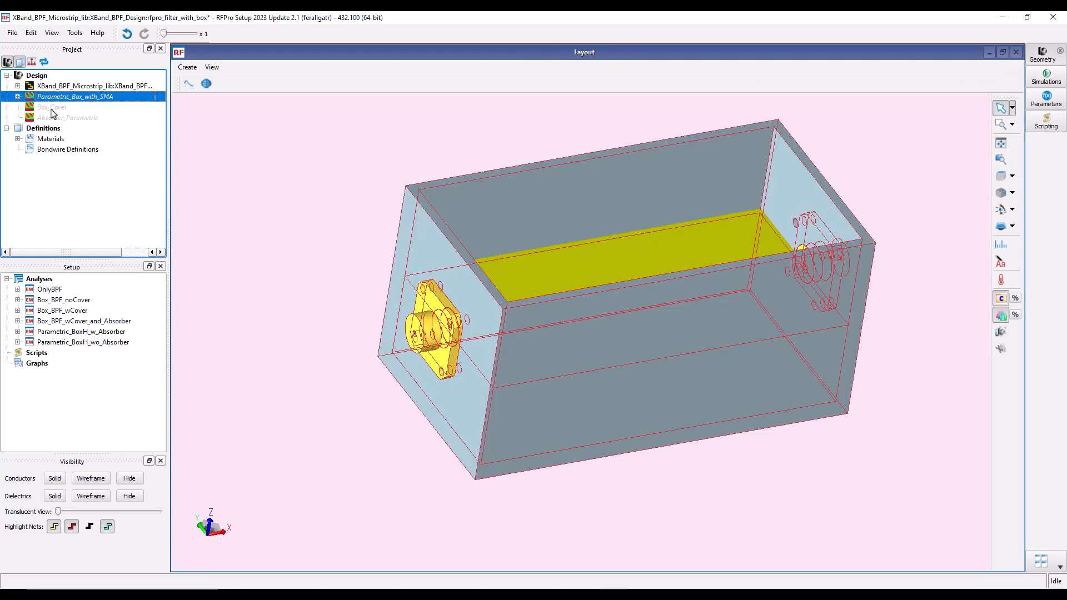
left_click(52, 109, "ctrl")
middle_click_drag(526, 332, 699, 381)
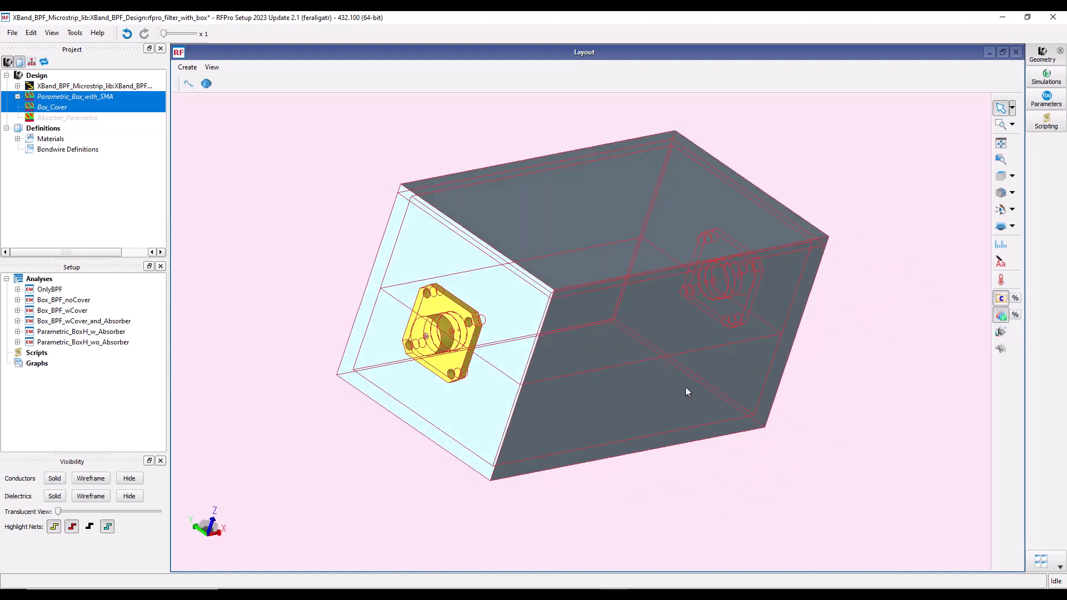
Step: View the S-parameter plot of the Box_BPF_wCover analysis in a maximized window and close it
left_click(72, 313)
right_click(73, 314)
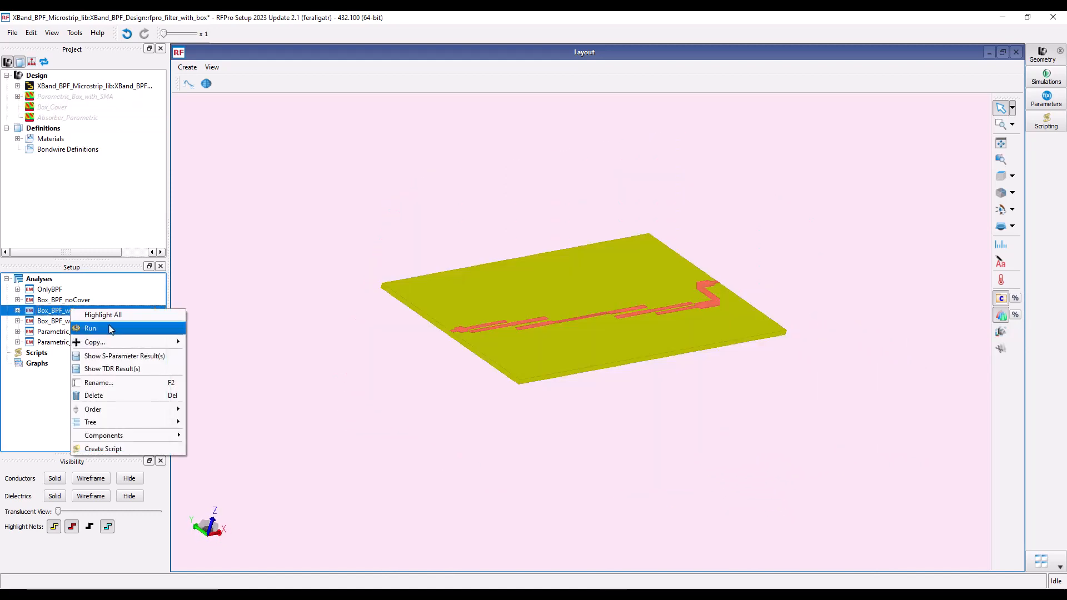
left_click(114, 355)
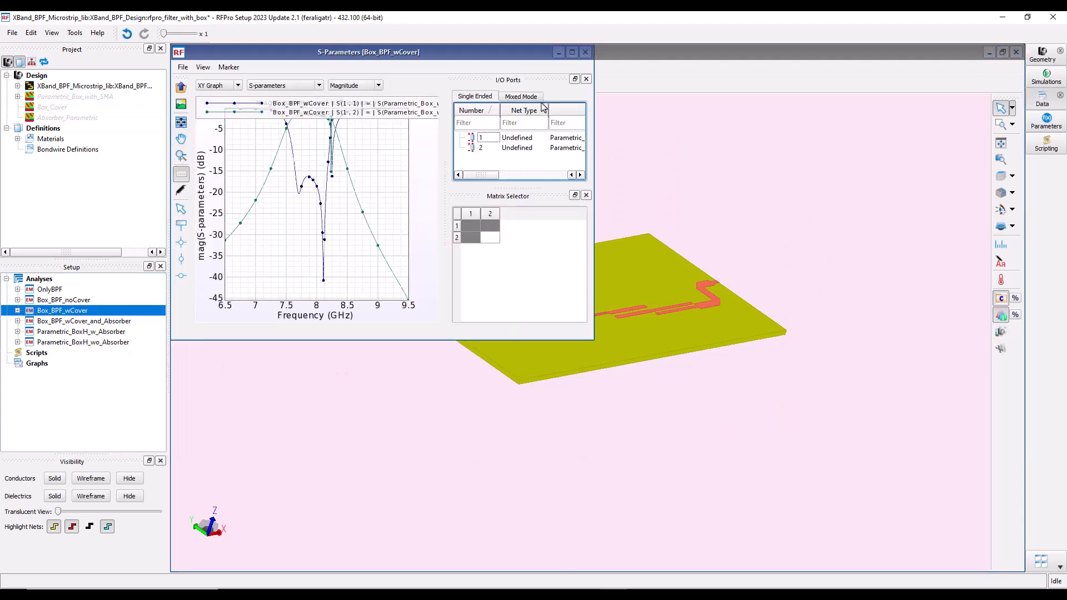
left_click(571, 52)
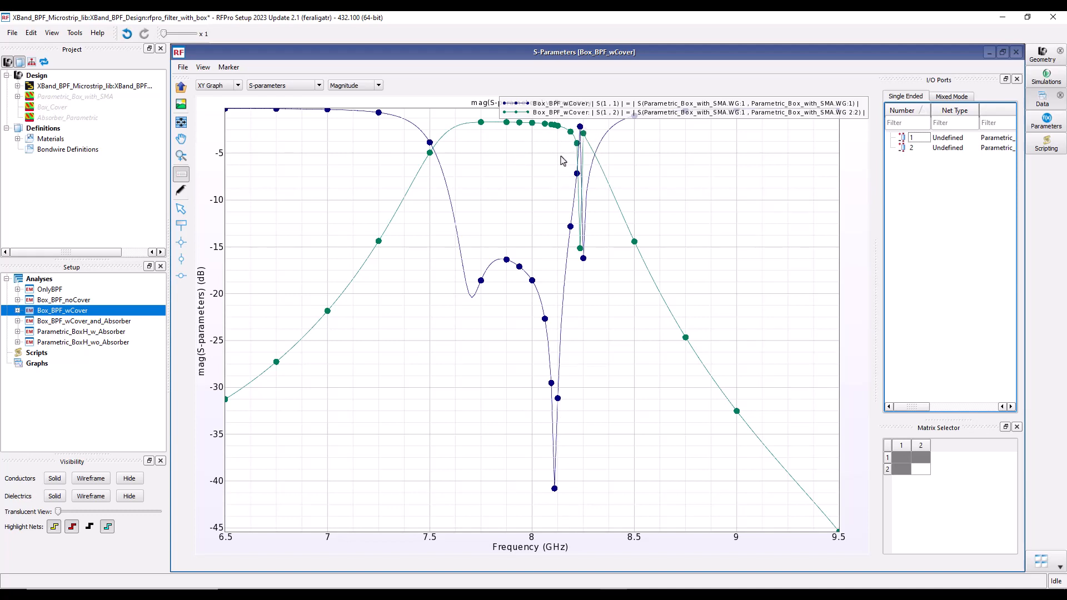
left_click(1015, 52)
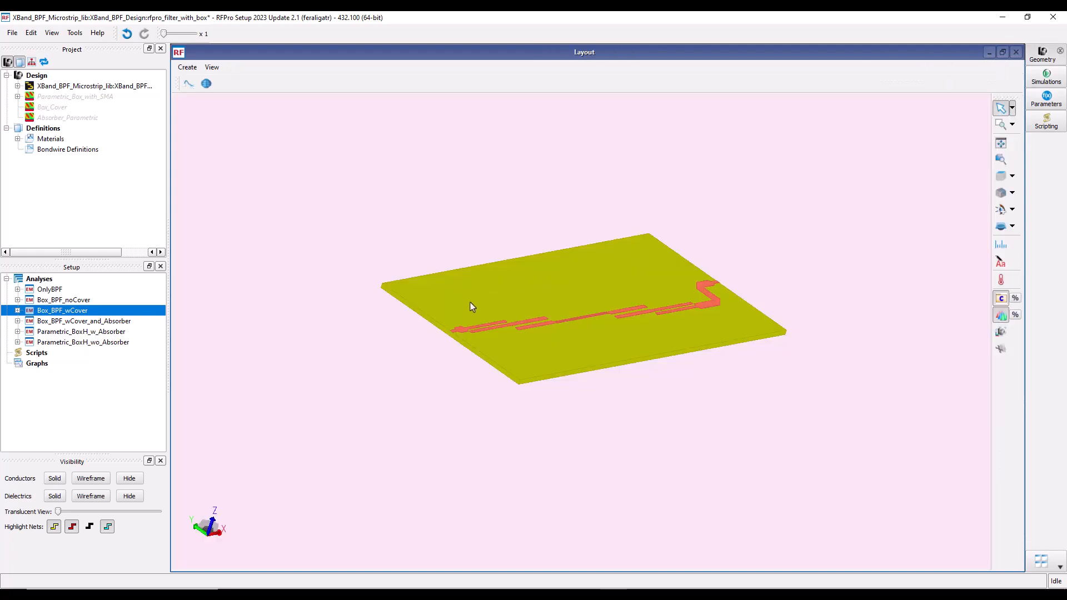
Step: Show the SMA box and its cover together again, inspect them from another angle, and clear the selection
left_click(48, 99)
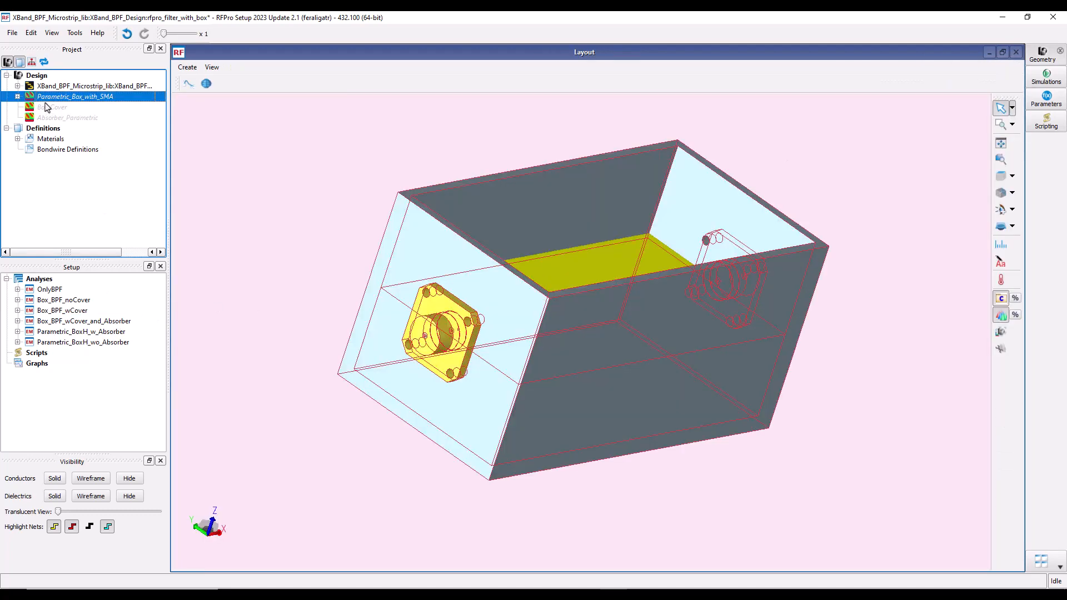
left_click(48, 108, "ctrl")
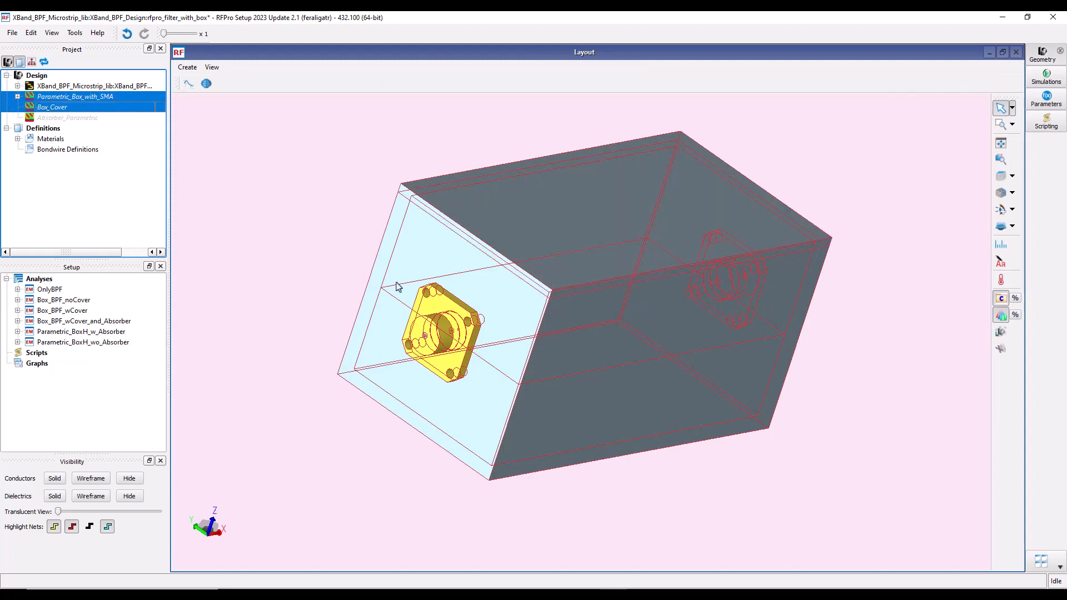
middle_click_drag(399, 286, 374, 295)
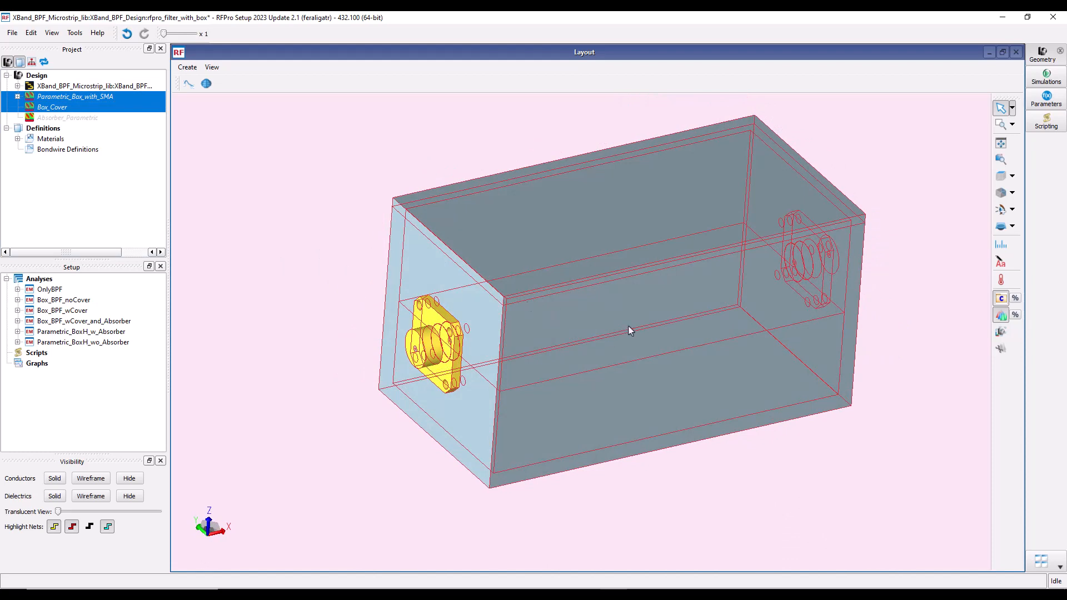
left_click(334, 334)
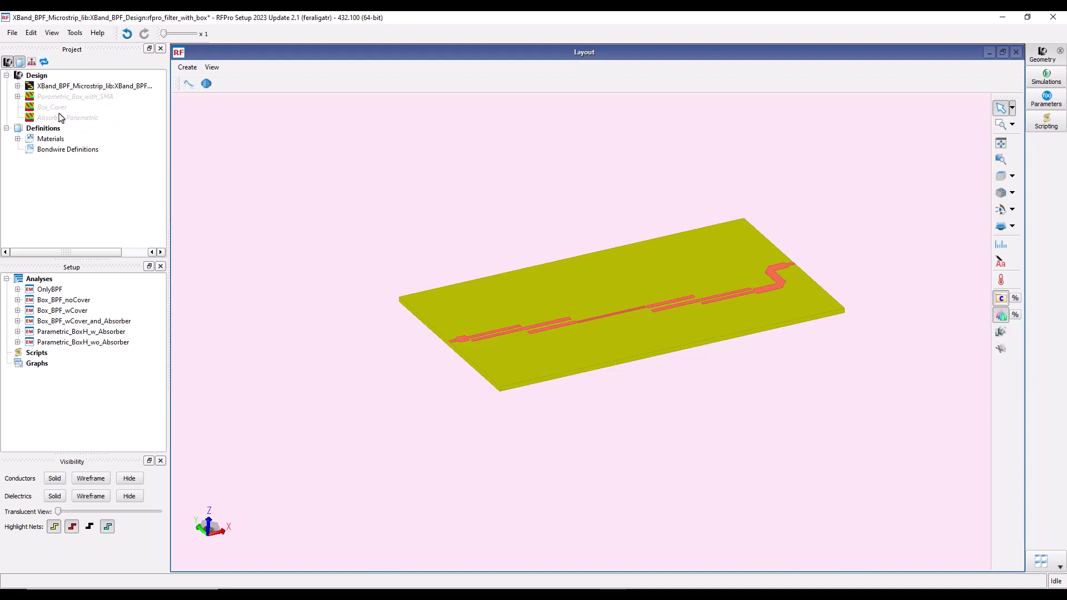
Step: Switch to the Advanced Design System main window and expand the views of all three cells in the Box_with_SMA library
mouse_move(527, 594)
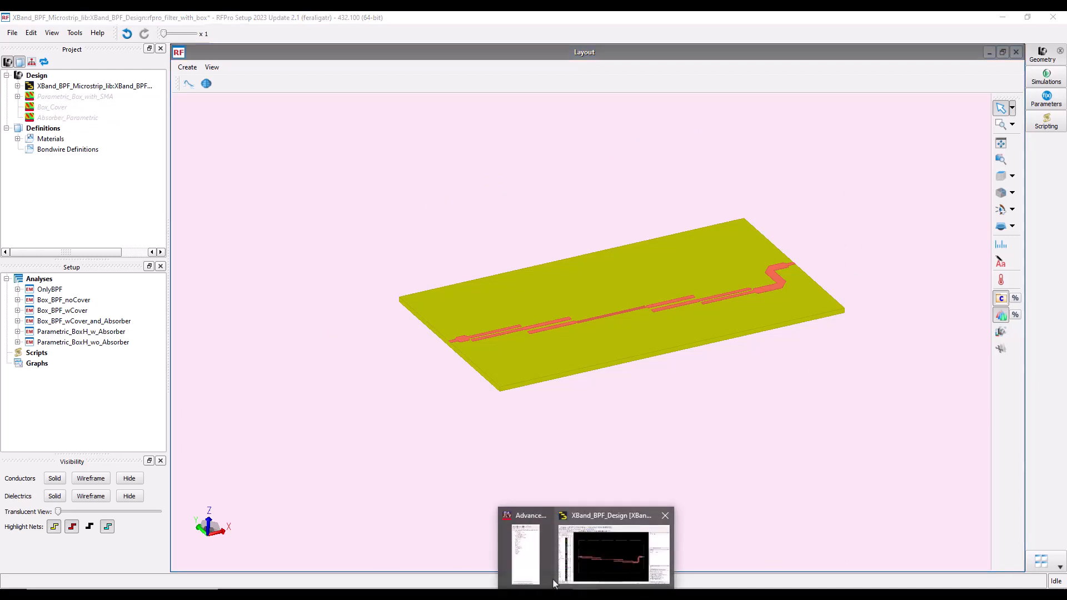
left_click(502, 526)
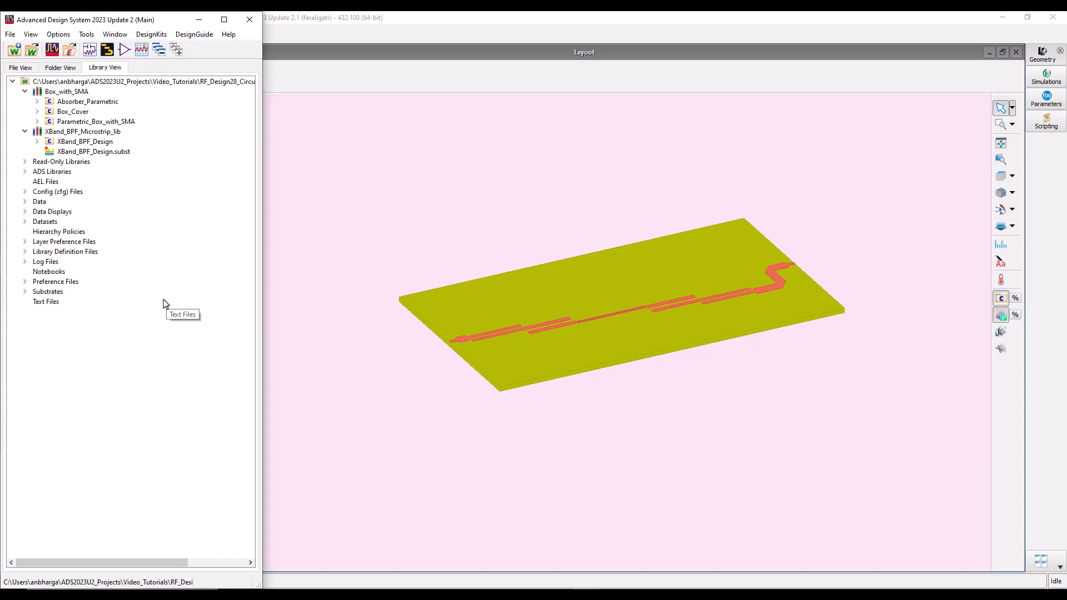
left_click(69, 94)
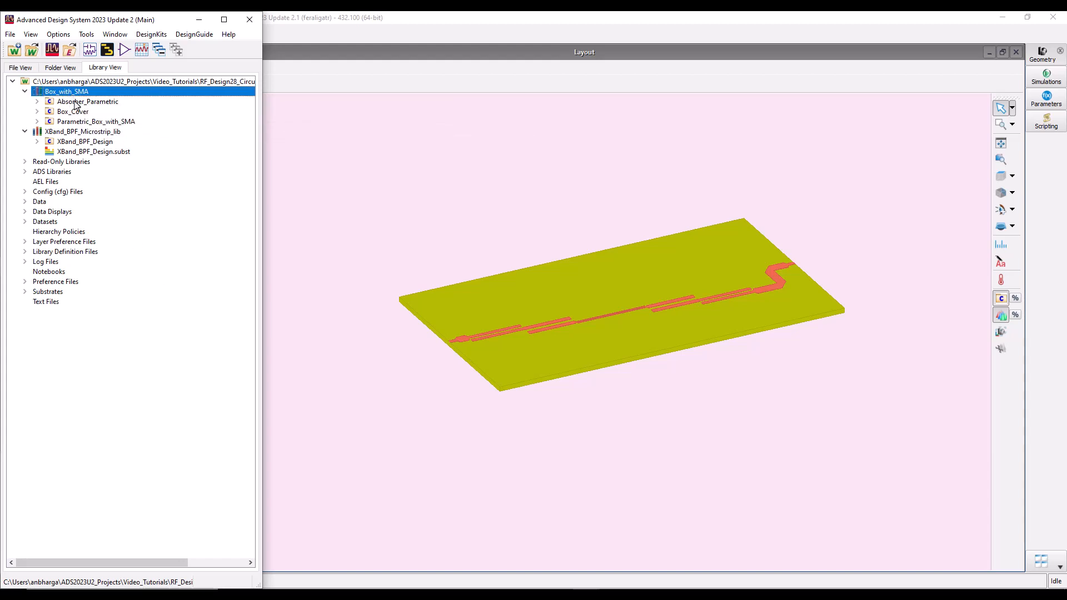
left_click(37, 122)
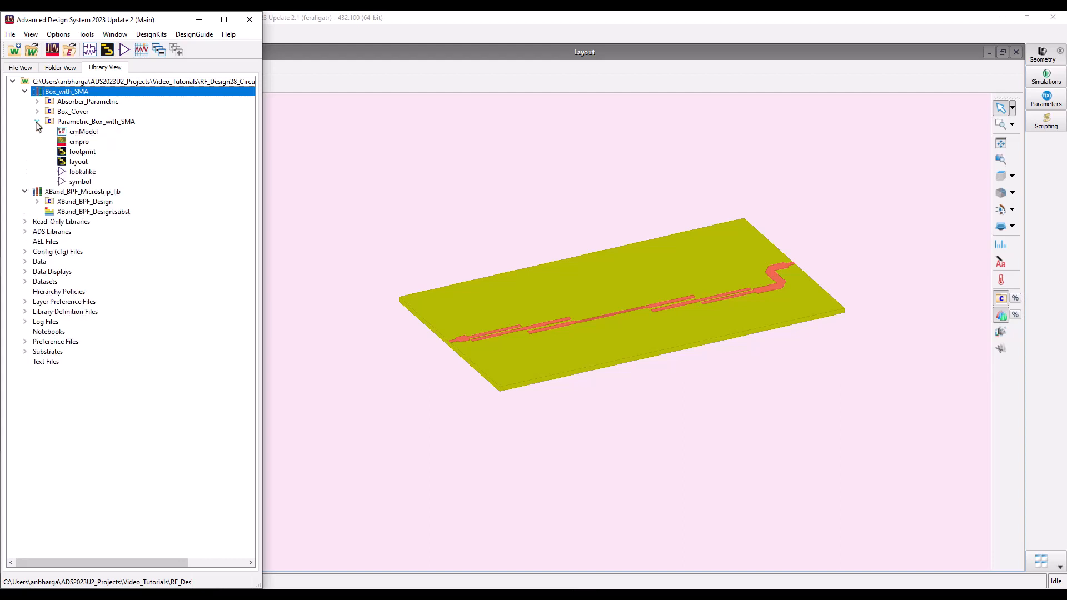
left_click(37, 112)
left_click(37, 102)
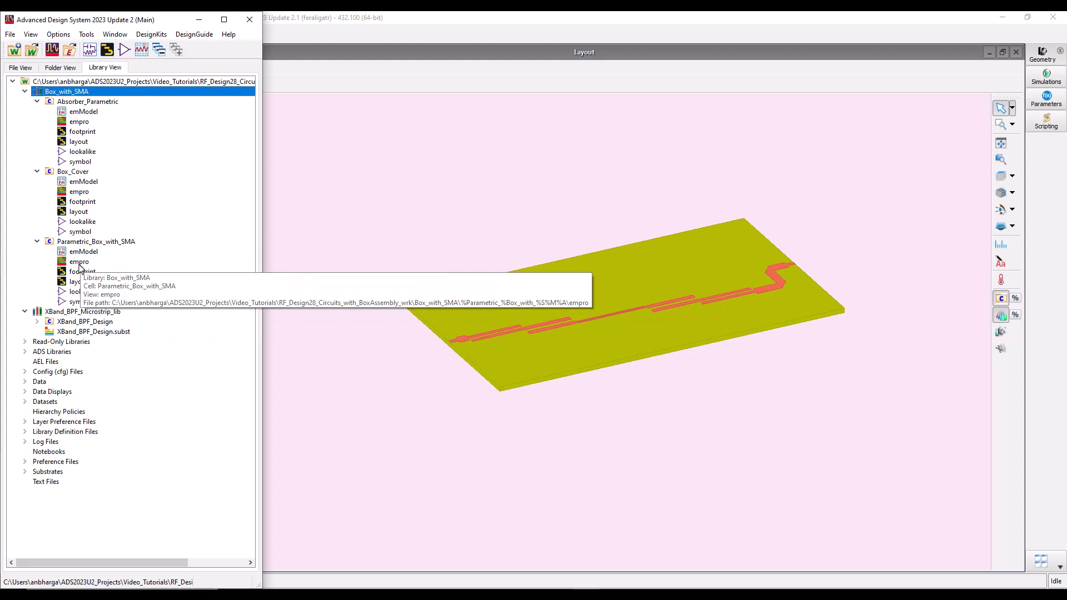
Step: Open the empro view of Parametric_Box_with_SMA in EMPro, dismiss the startup tip, and examine the box from several angles
double_click(79, 263)
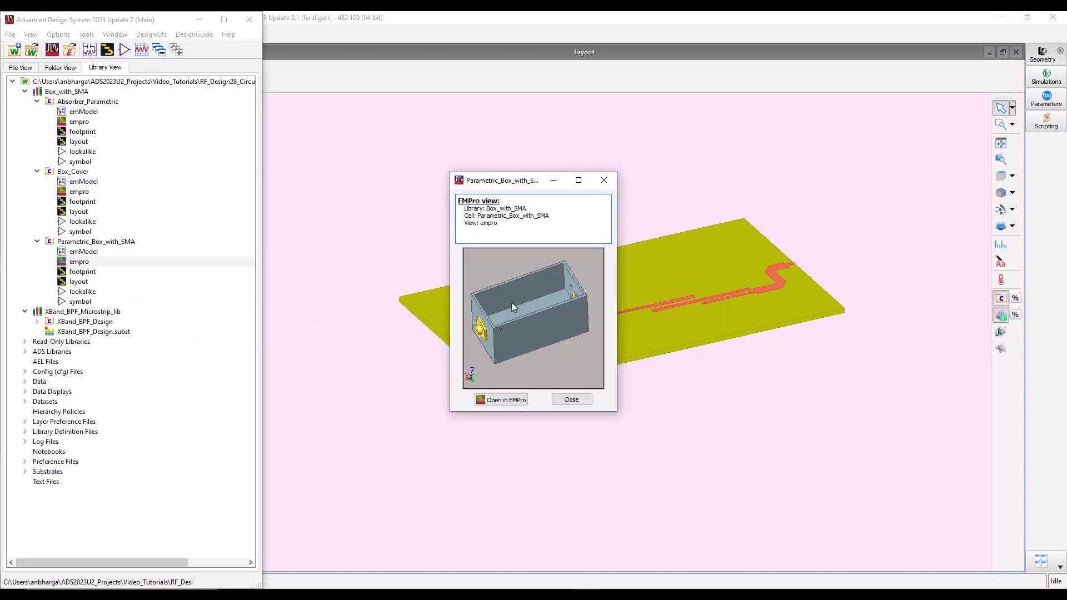
left_click(500, 400)
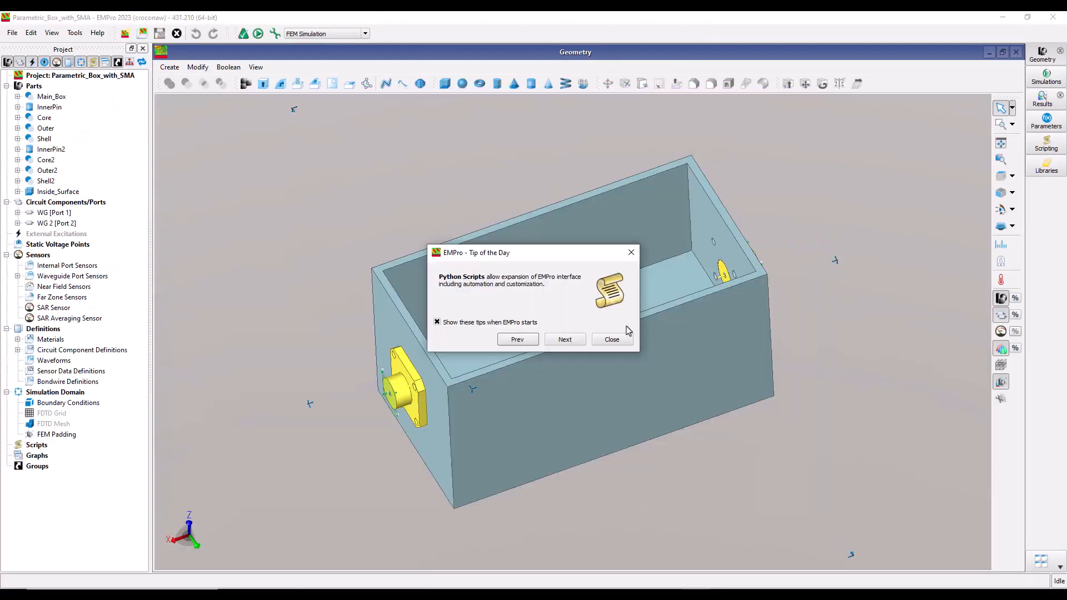
left_click(612, 340)
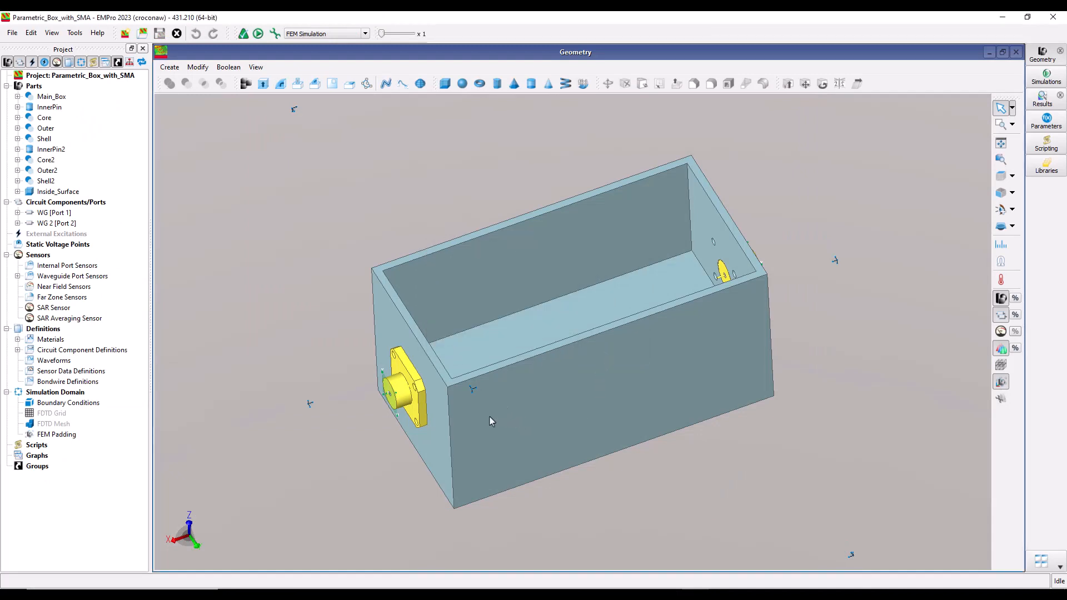
mouse_move(491, 421)
middle_mouse_down()
mouse_move(545, 428)
mouse_move(483, 421)
middle_mouse_up()
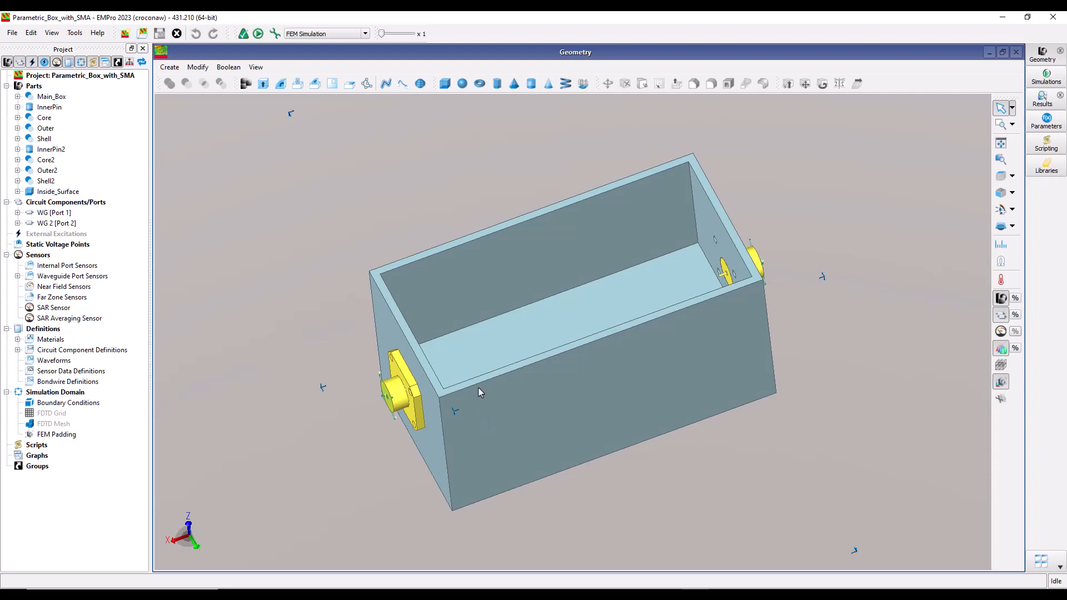
middle_click_drag(489, 391, 541, 351)
middle_click_drag(712, 339, 655, 365)
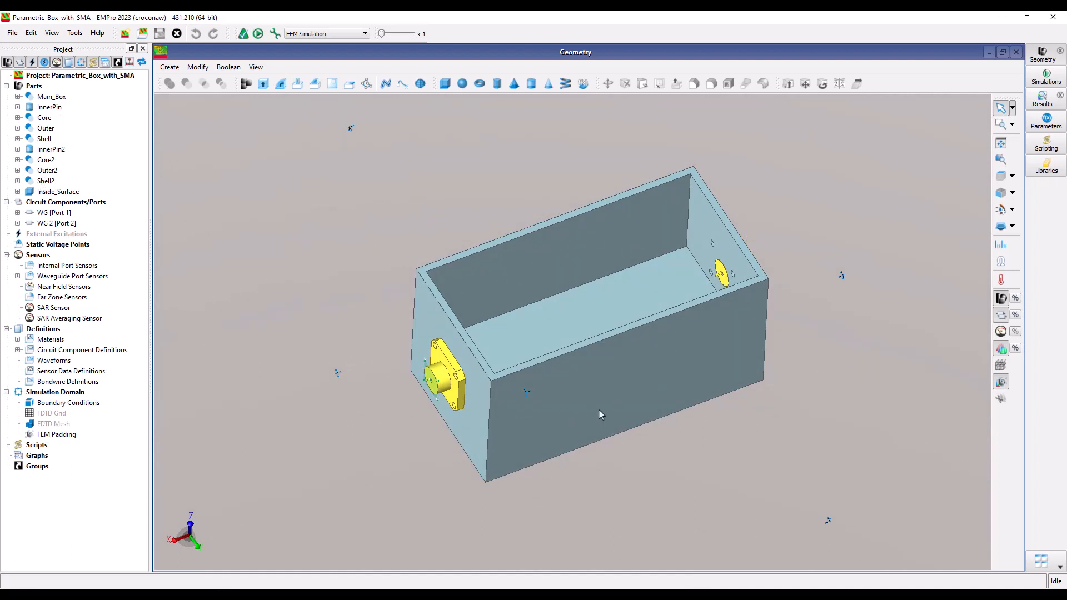
Step: Save a copy of the project on the Desktop under the name Parametric_Box_with_SMA_Demo
left_click(12, 32)
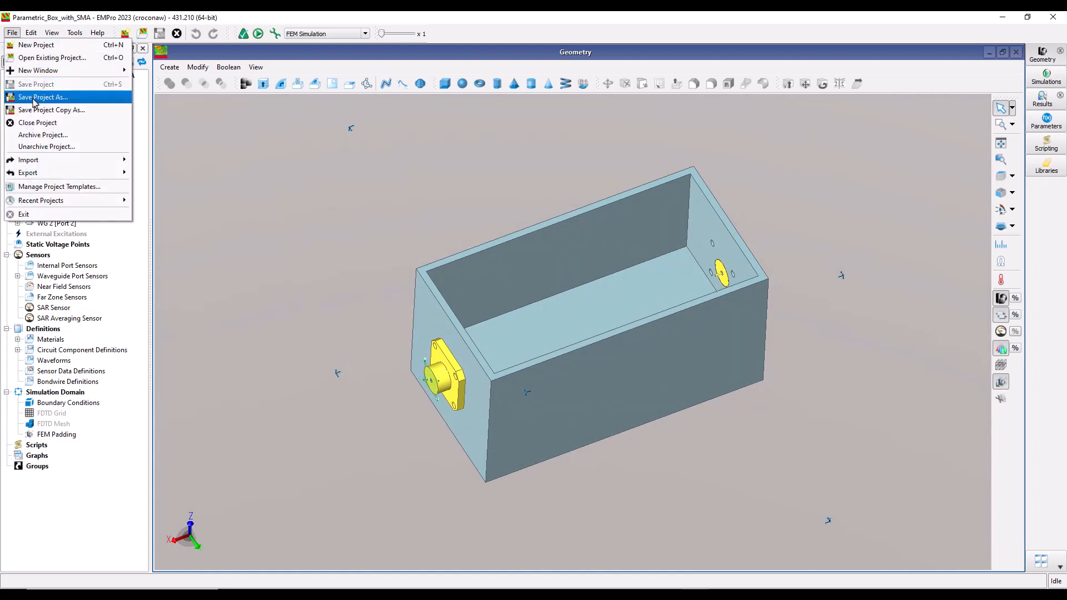
left_click(35, 97)
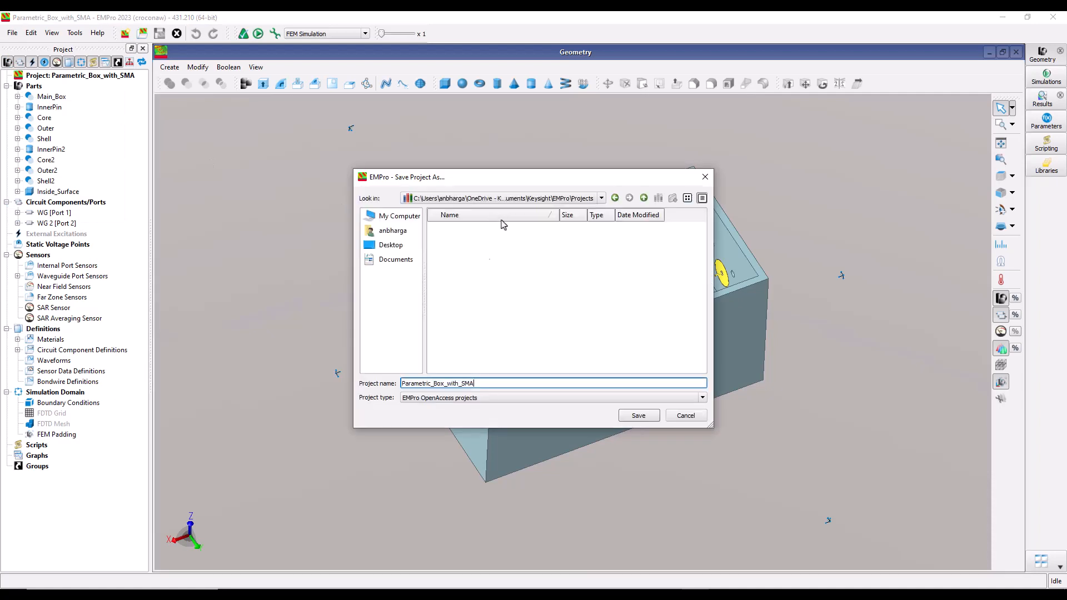
left_click(376, 250)
left_click(488, 383)
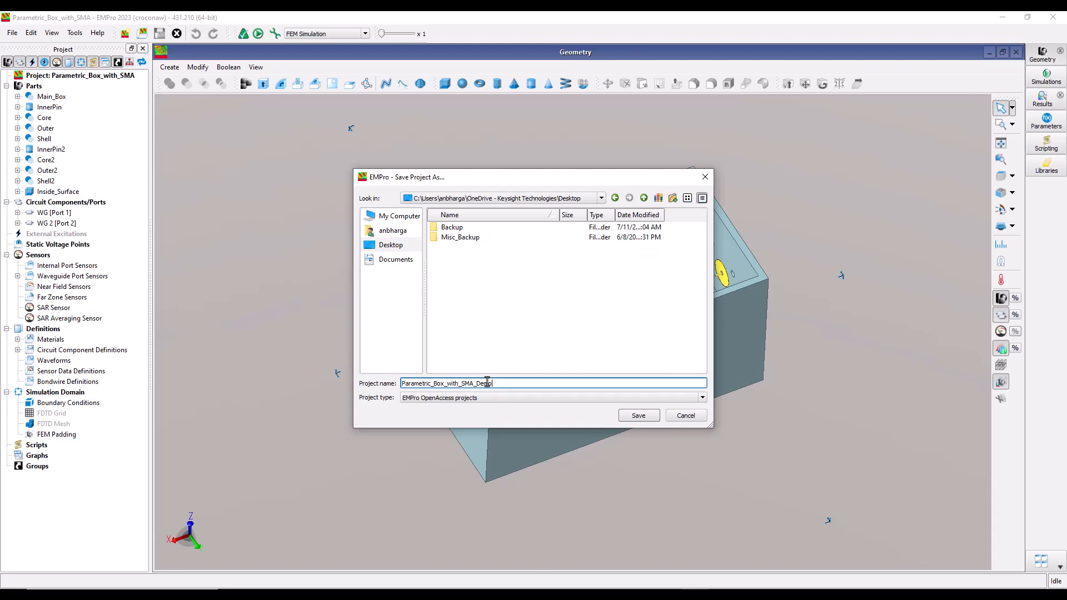
left_click(638, 415)
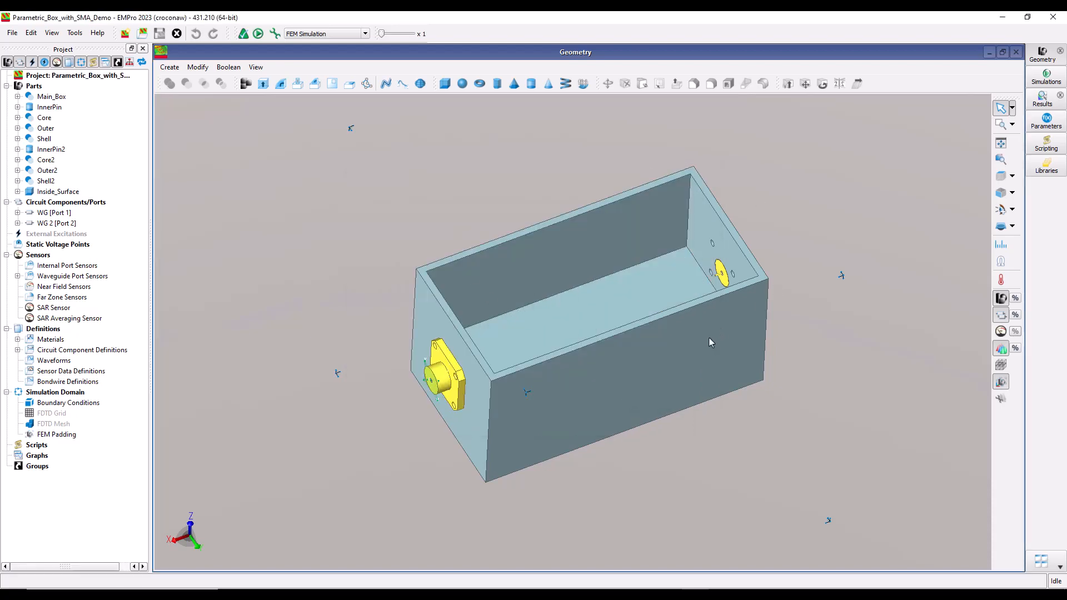
Step: Change the simulation type to FEM Eigenmode Simulation
middle_click_drag(710, 342, 732, 346)
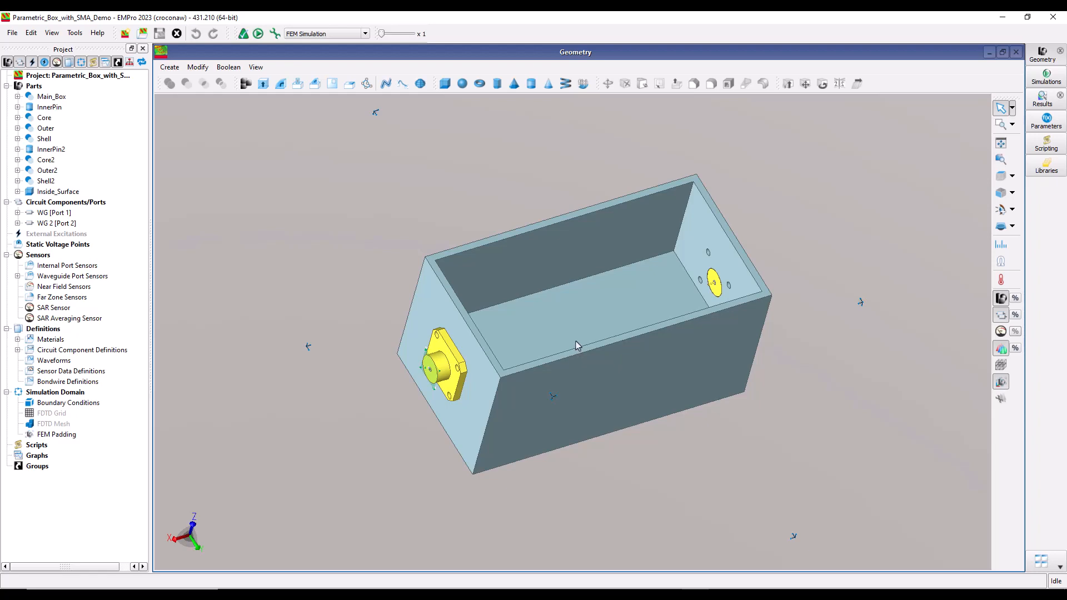
middle_click_drag(674, 354, 639, 362)
left_click(340, 34)
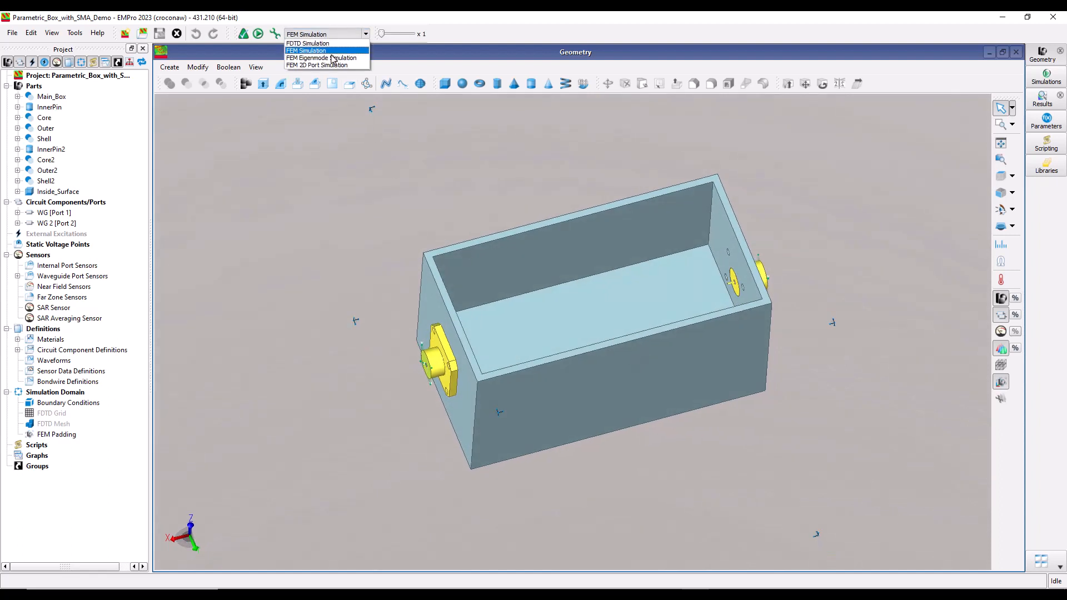
left_click(311, 45)
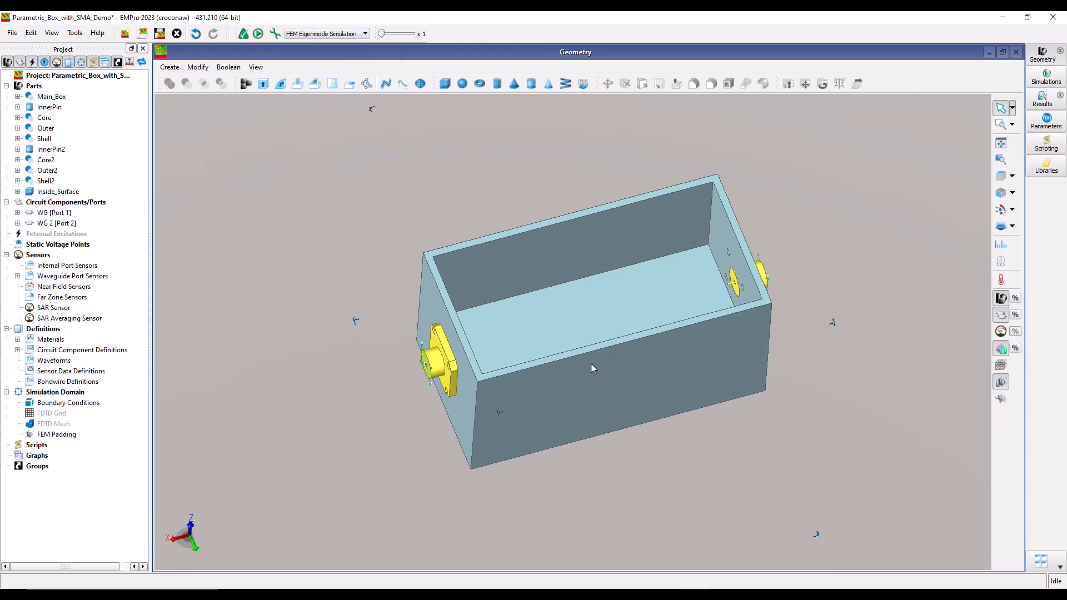
Step: Select the SMA connector parts from InnerPin to Shell2 to locate them on the box, and clear the selection
scroll(605, 358, "down", 3)
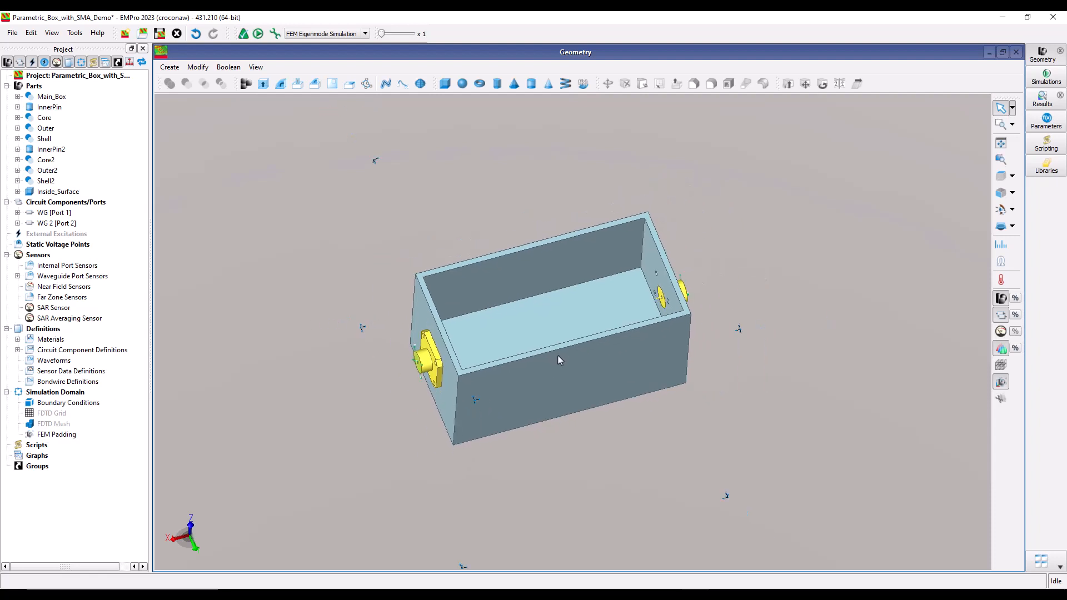
middle_click_drag(431, 363, 613, 339)
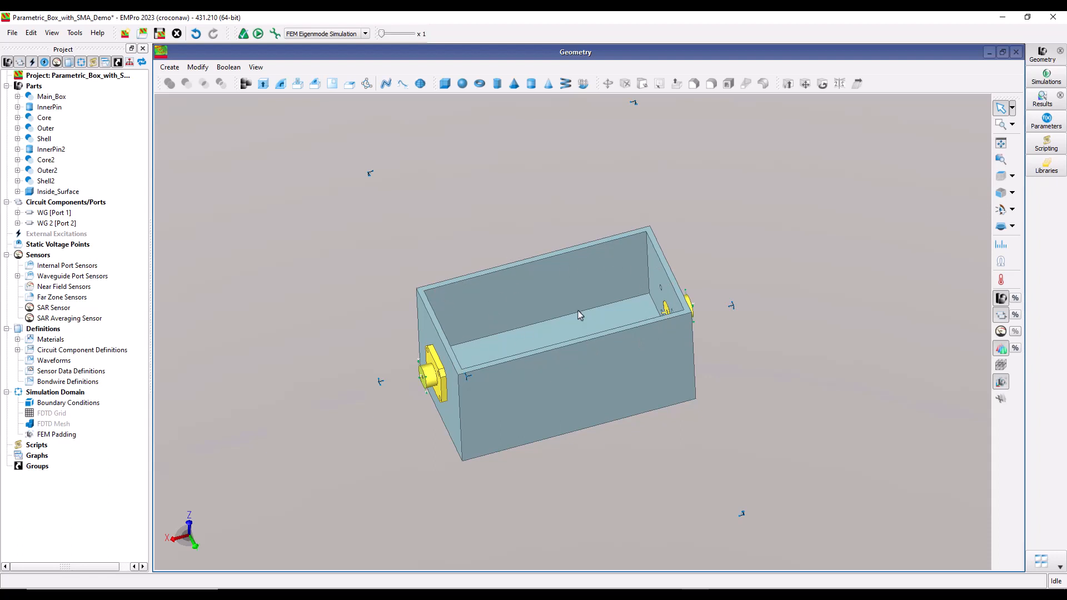
mouse_move(580, 315)
middle_mouse_down()
mouse_move(566, 369)
mouse_move(574, 313)
middle_mouse_up()
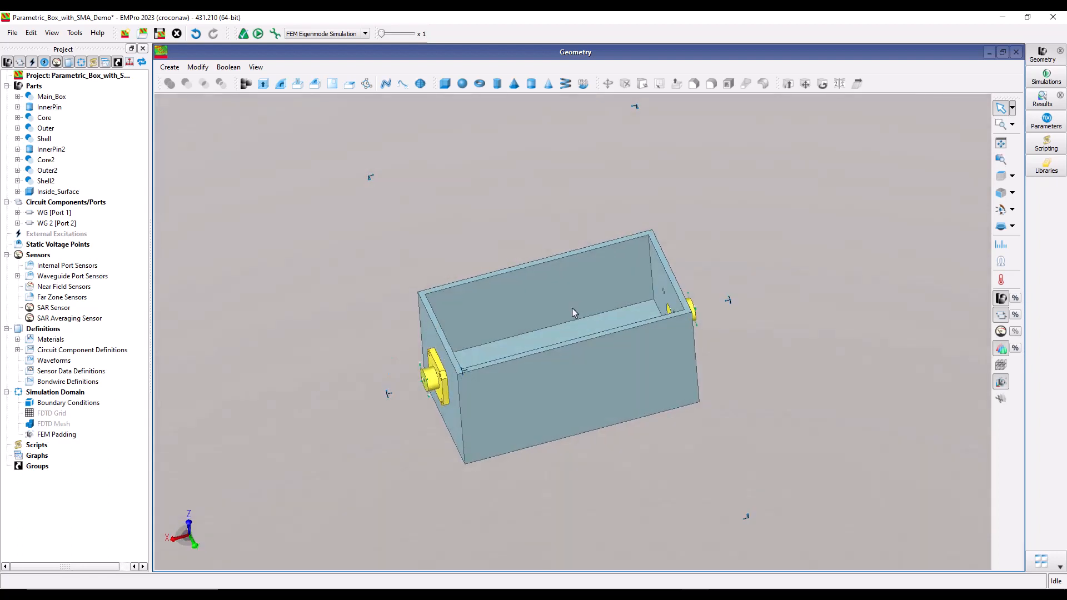
left_click(50, 107)
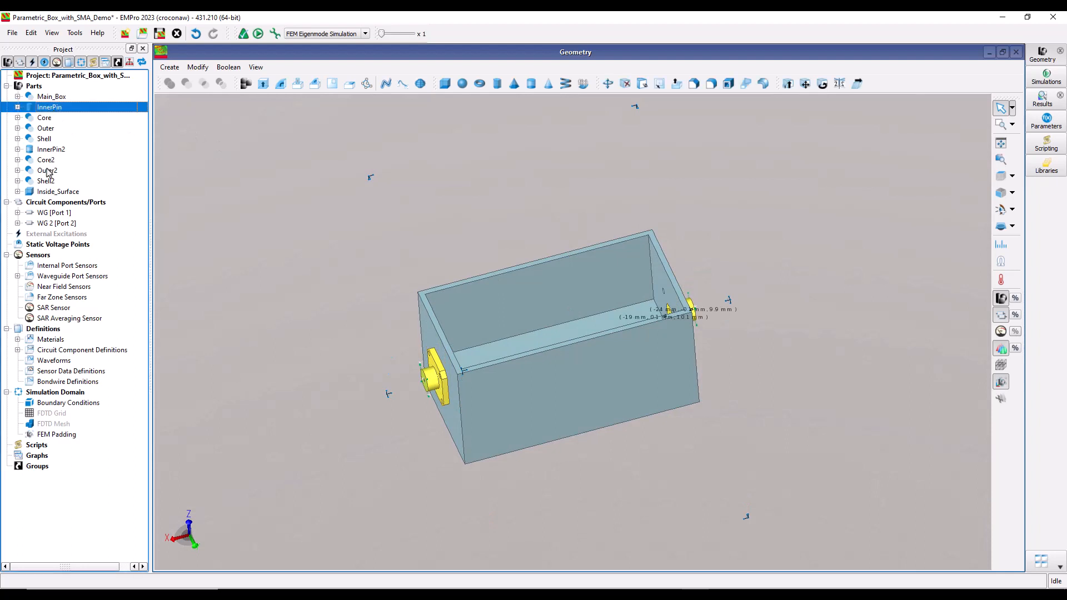
left_click(46, 181, "shift")
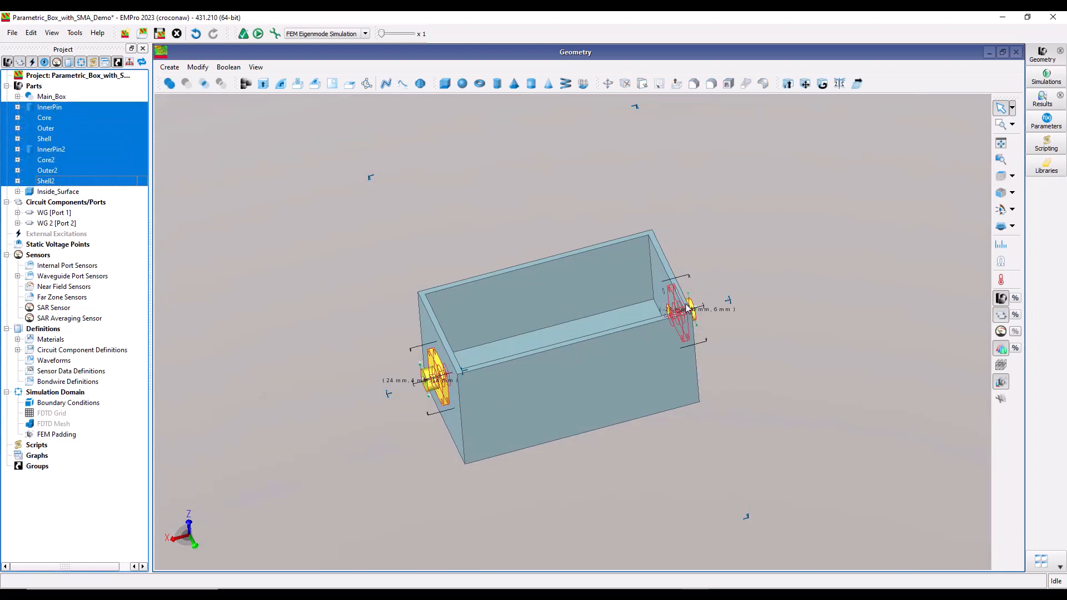
left_click(735, 251)
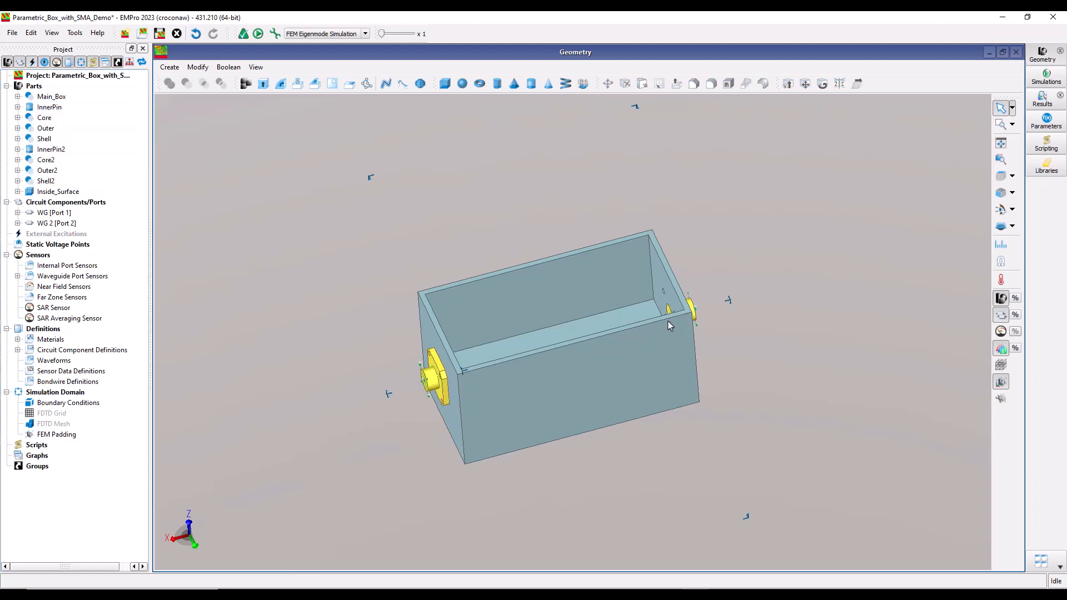
middle_click_drag(659, 333, 649, 374)
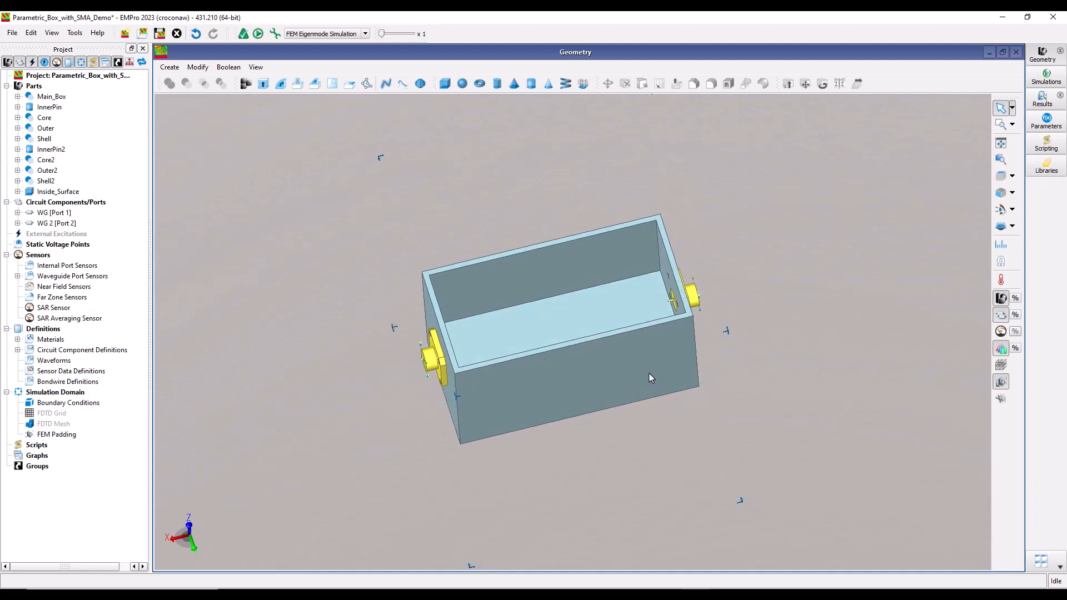
Step: Set the box's length parameter to 20 mm, apply it, and inspect the geometry
left_click(1046, 121)
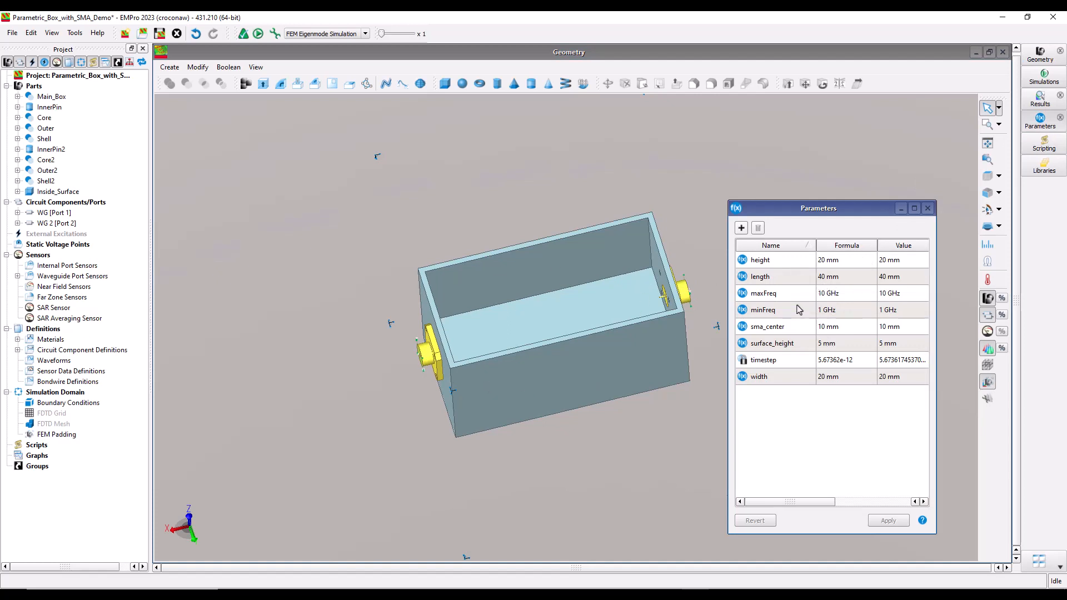
double_click(823, 277)
left_click_drag(821, 278, 812, 278)
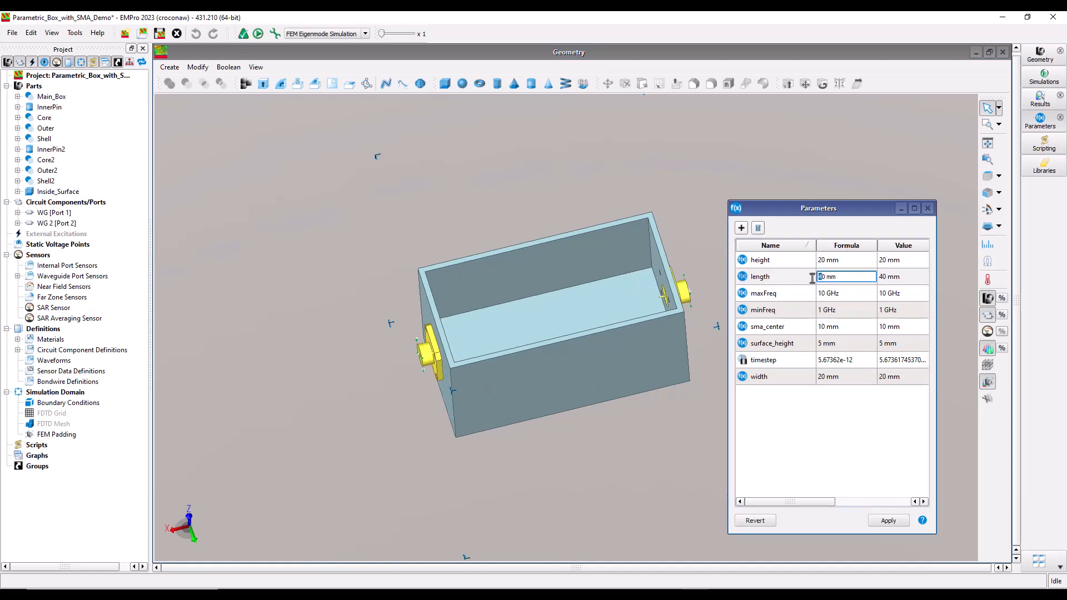
type("2")
left_click(868, 461)
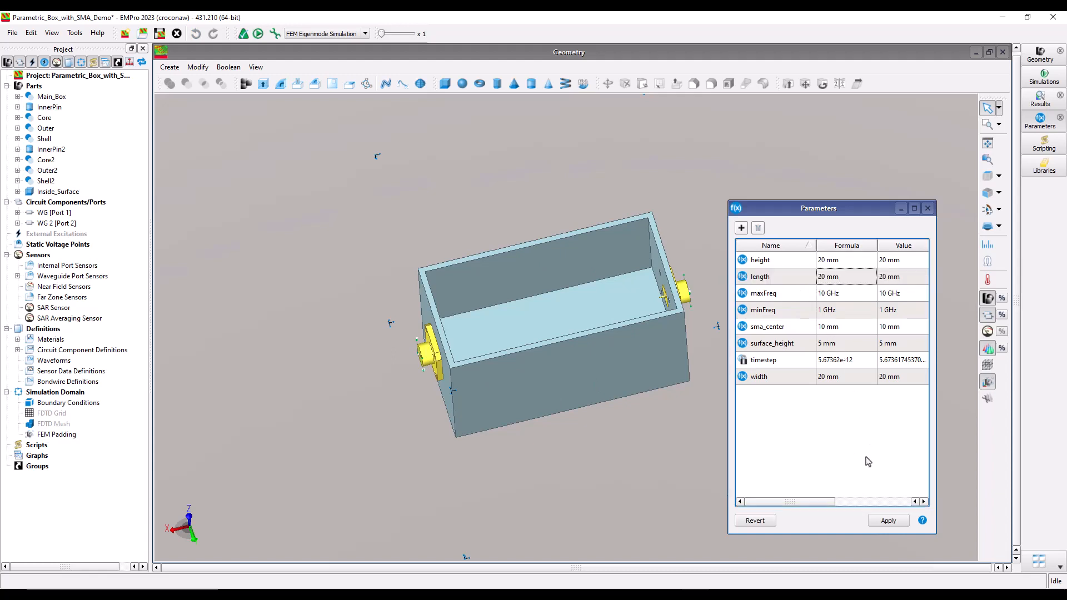
left_click(887, 522)
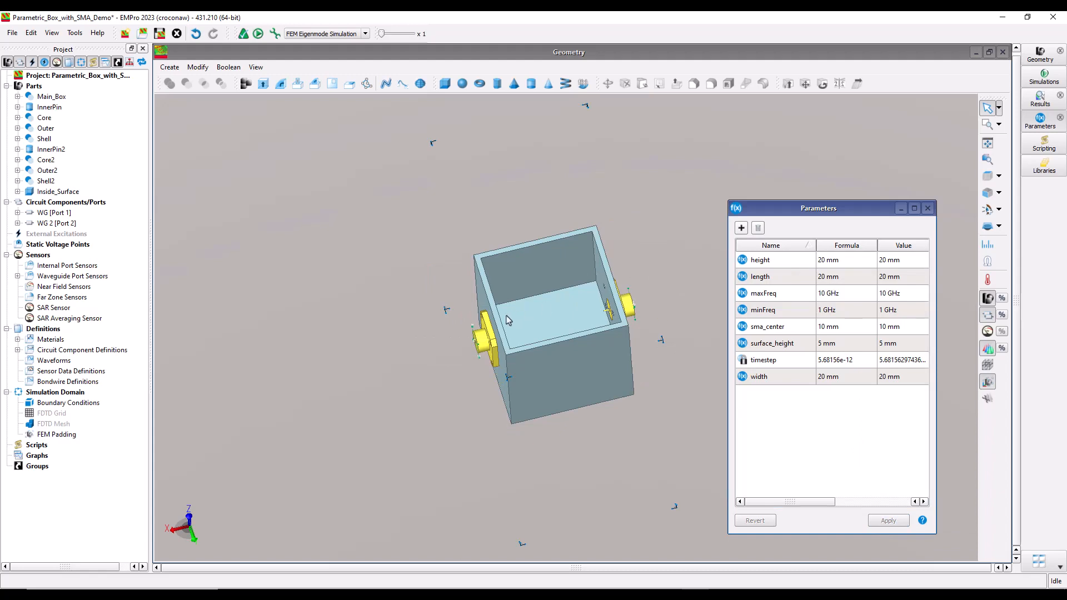
middle_click_drag(574, 318, 549, 313)
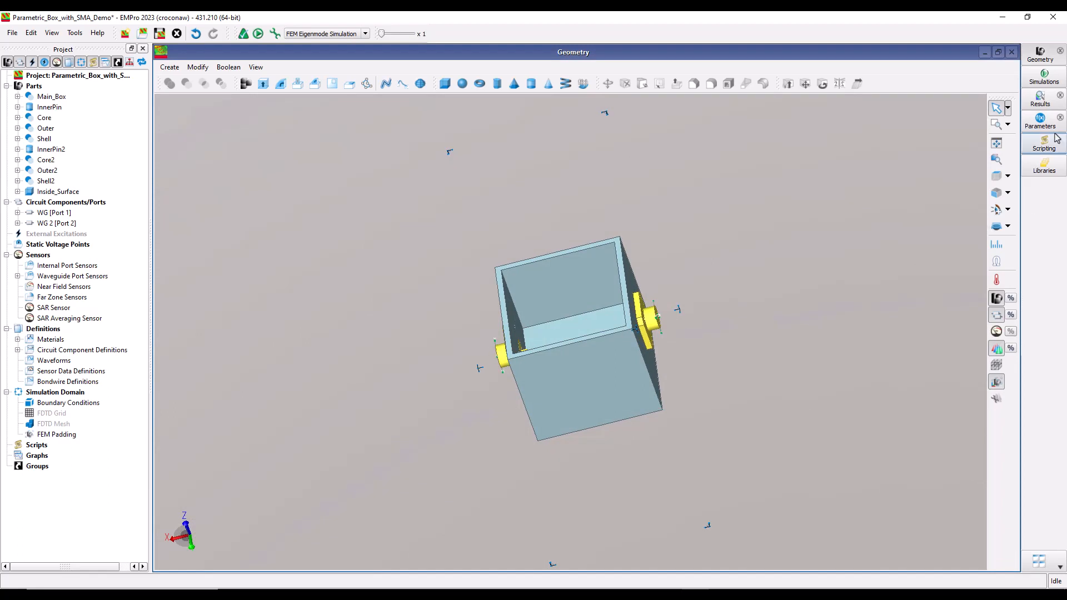
Step: Set the box's length parameter back to 40 mm, apply it, and inspect the box from above and at an angle
left_click(1039, 120)
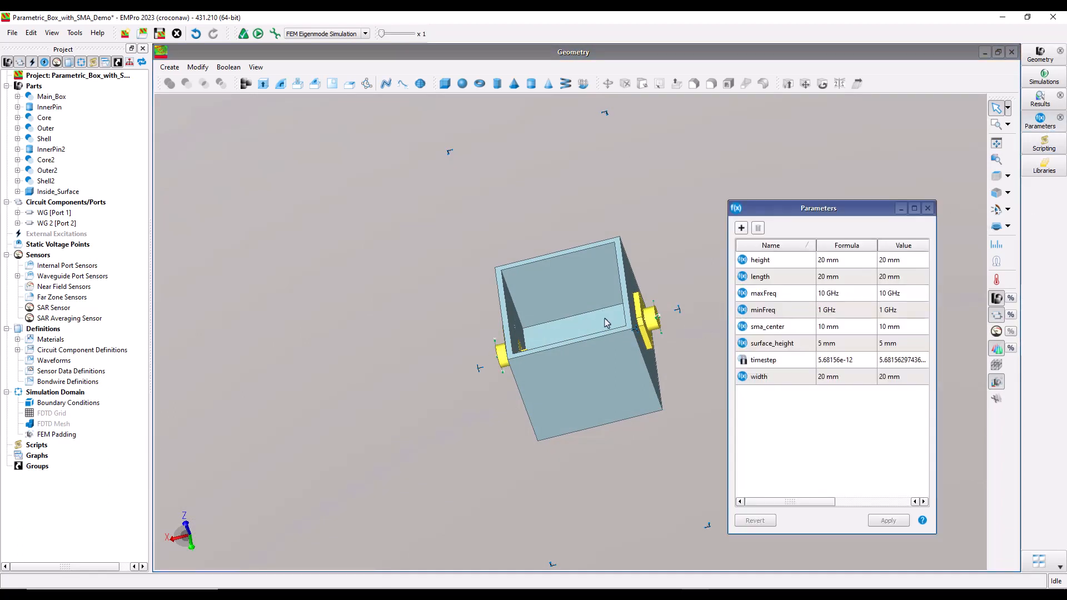
left_click(822, 278)
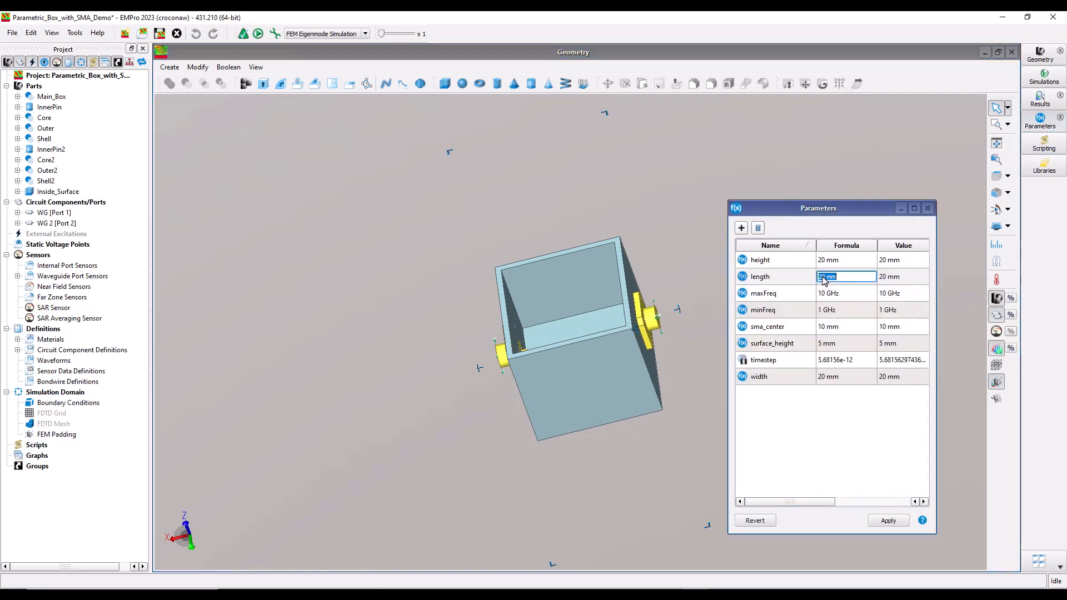
left_click(820, 277)
type("4")
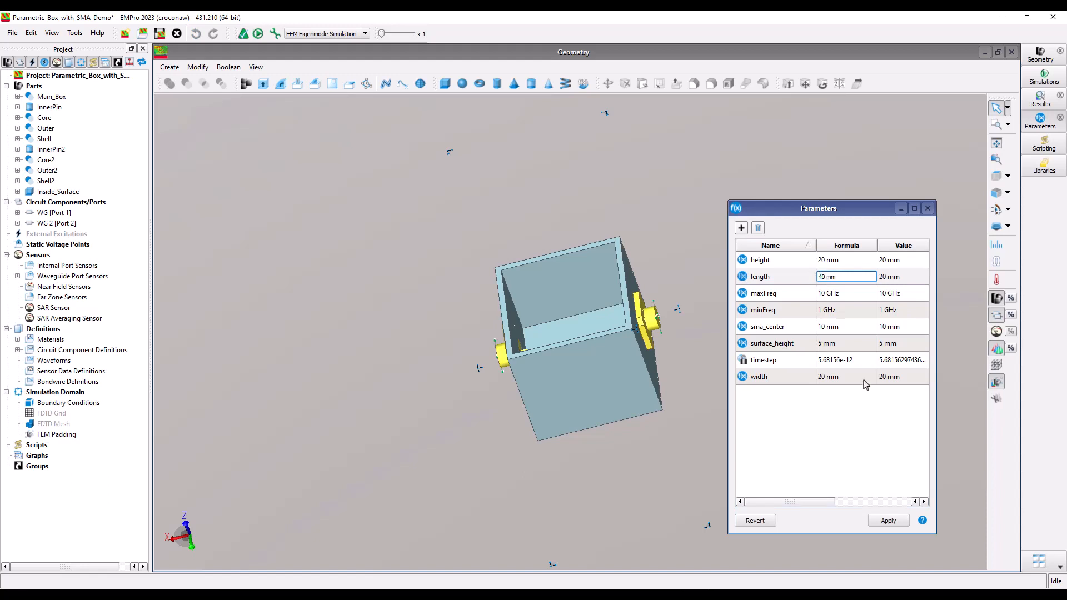
left_click(862, 418)
left_click(888, 521)
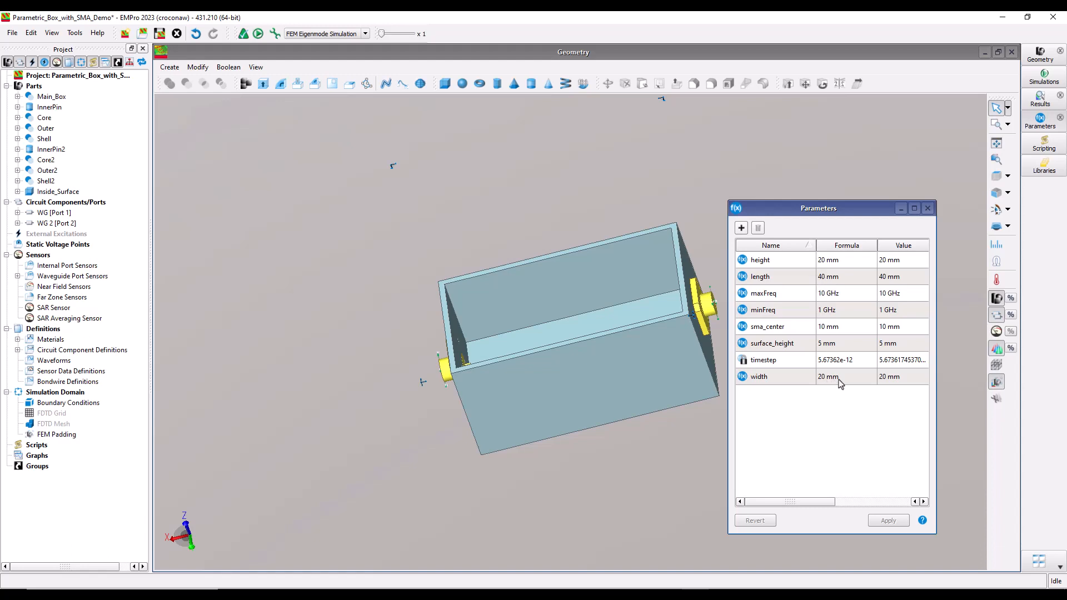
left_click_drag(583, 327, 614, 369)
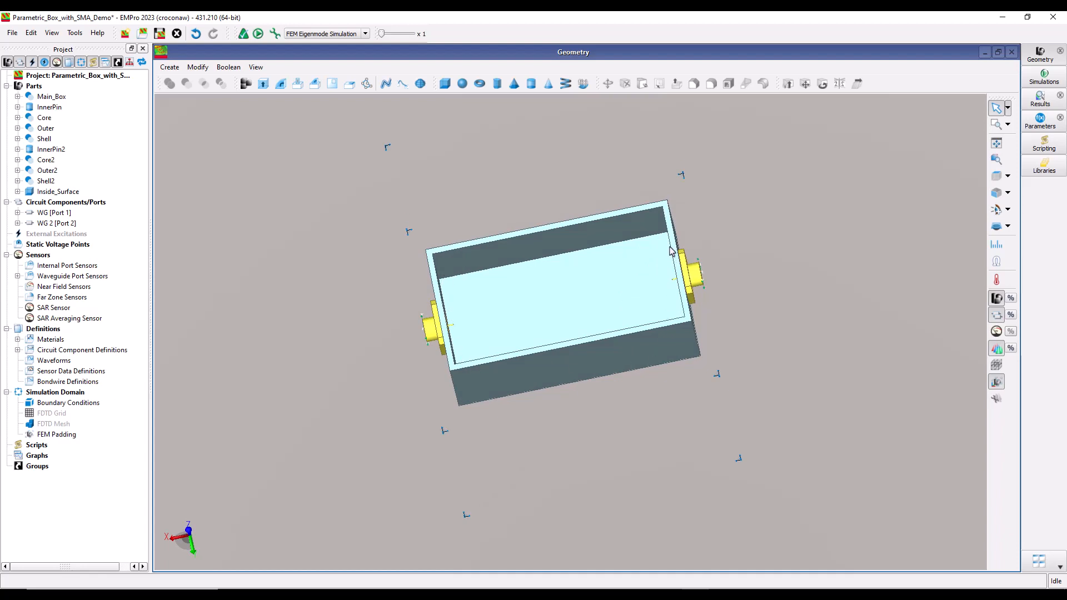
middle_click_drag(626, 335, 628, 305)
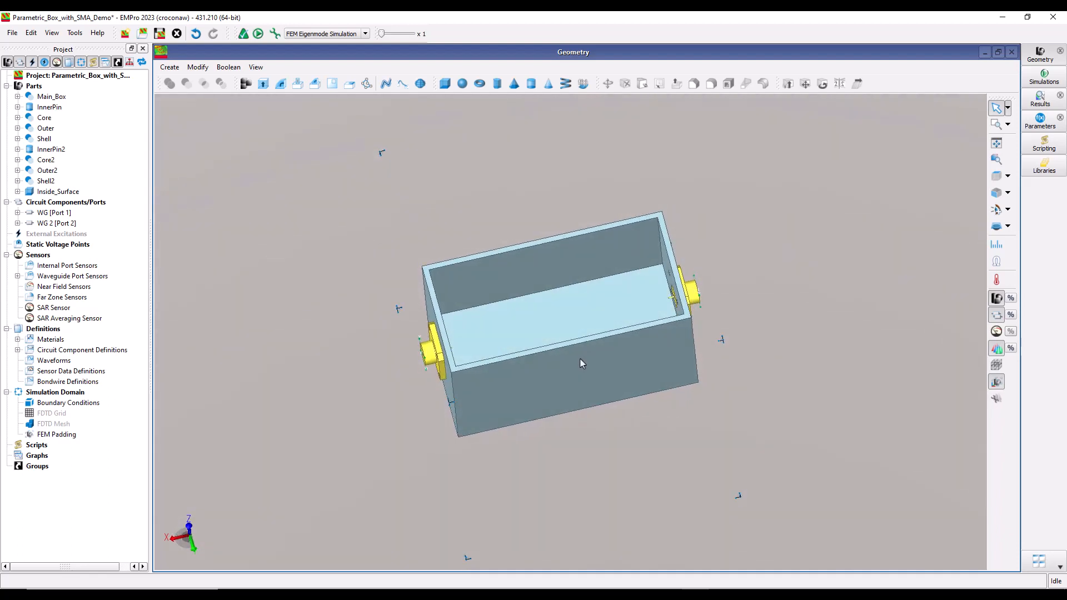
Step: Delete all SMA connector parts from InnerPin through Shell2, keeping only Main_Box and Inside_Surface
left_click(50, 107)
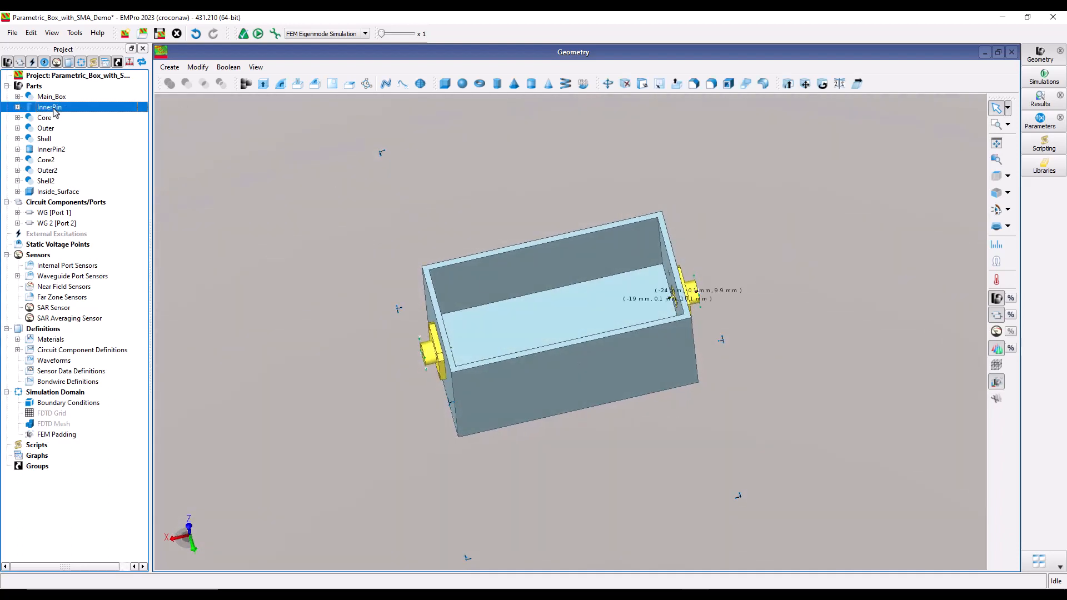
left_click(45, 181, "shift")
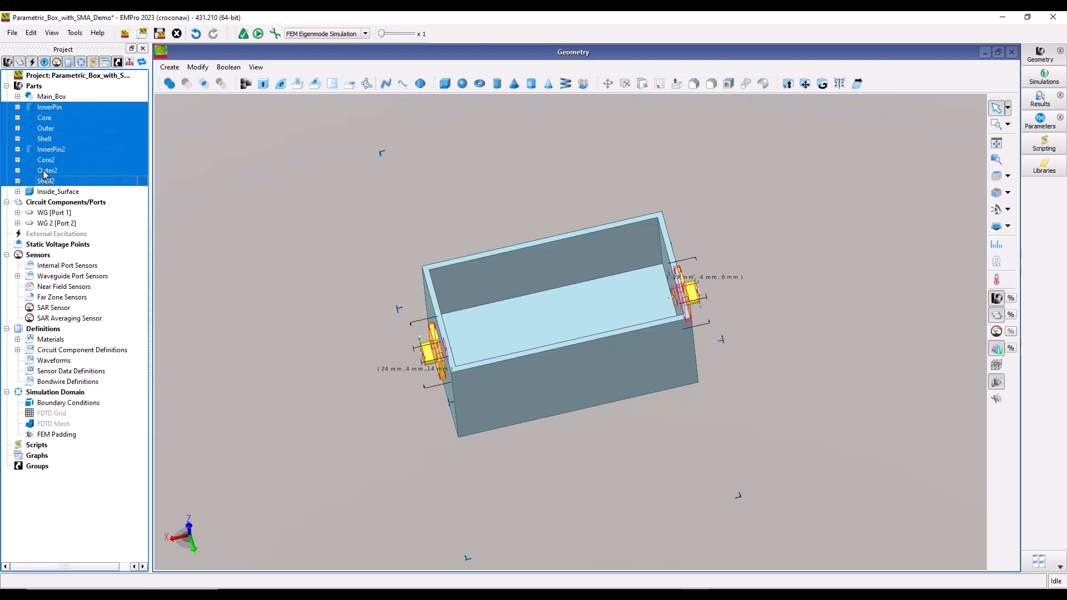
key("Delete")
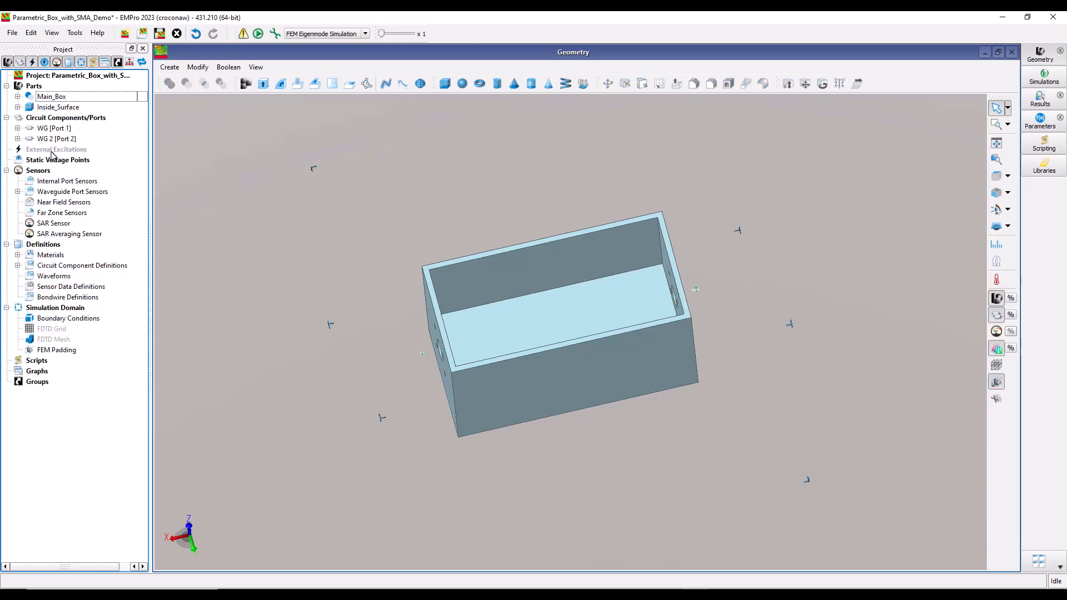
middle_click_drag(515, 372, 529, 345)
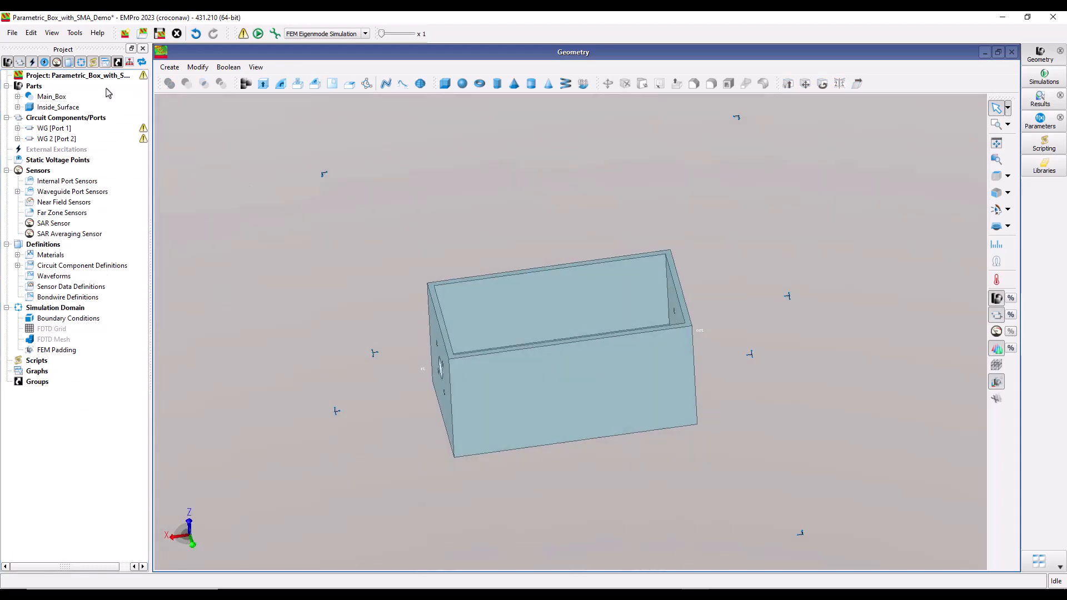
Step: Highlight Main_Box to inspect its walls, clear the selection, and view the connector holes at an angle
left_click(46, 97)
middle_click_drag(466, 325, 520, 432)
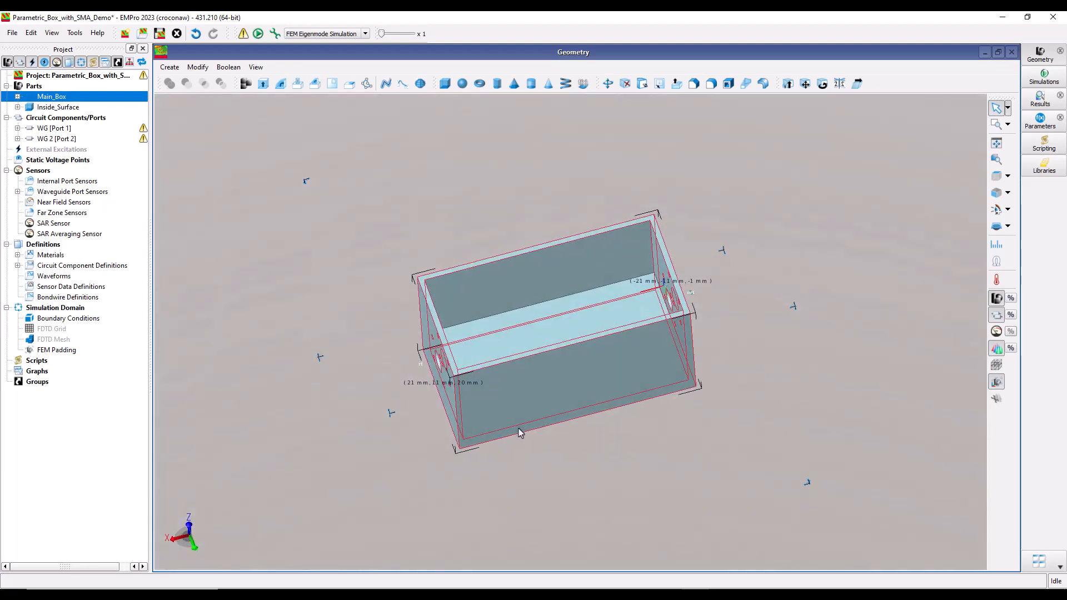
left_click(365, 353)
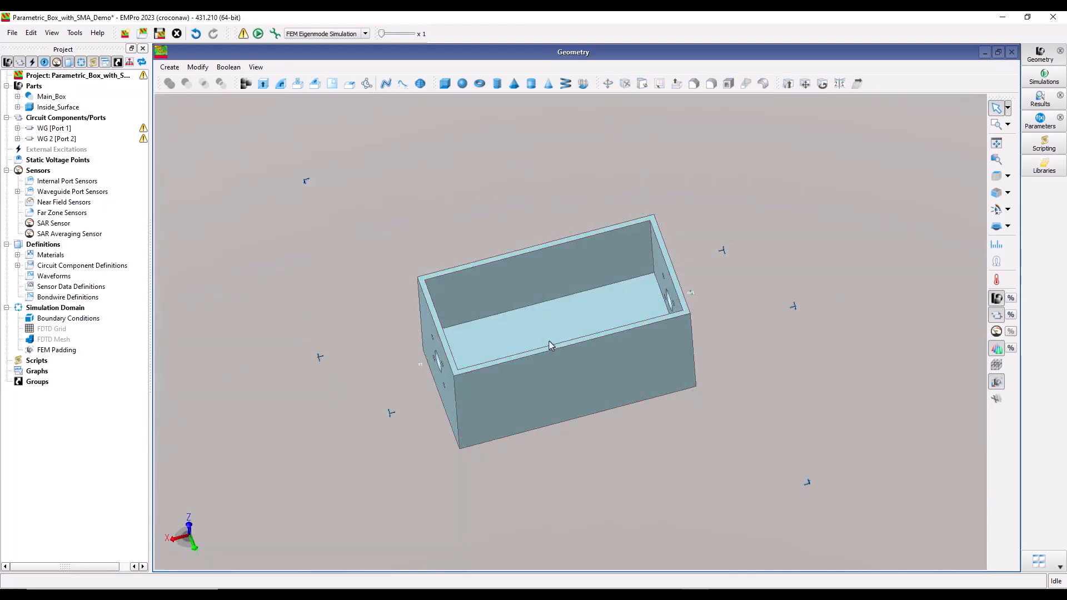
middle_click_drag(582, 359, 614, 355)
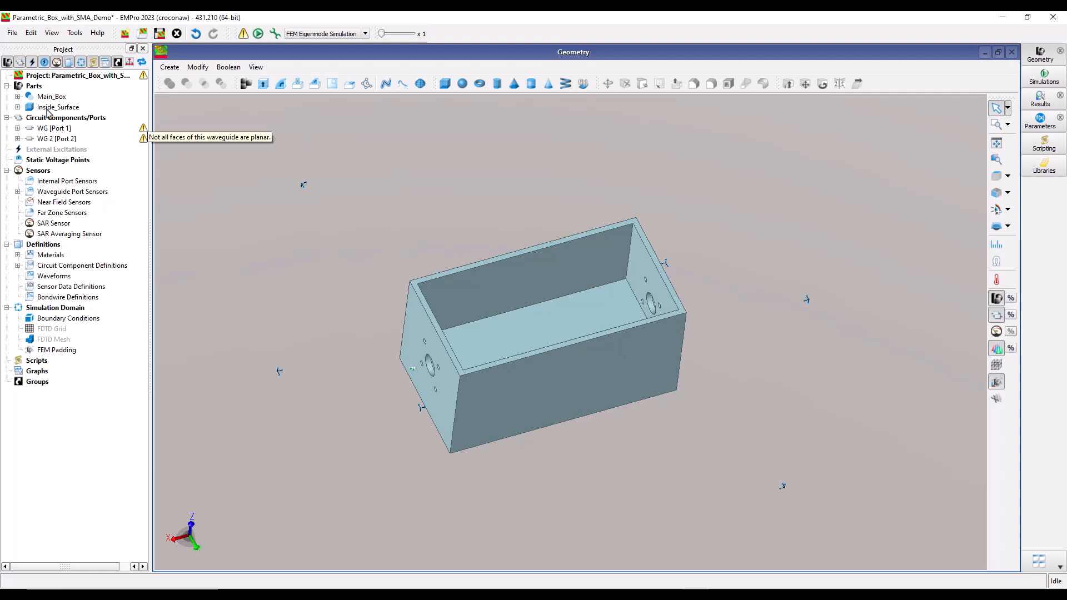
Step: Select Inside_Surface and examine its height inside the box from a close side view
left_click(48, 110)
middle_click_drag(632, 454, 558, 386)
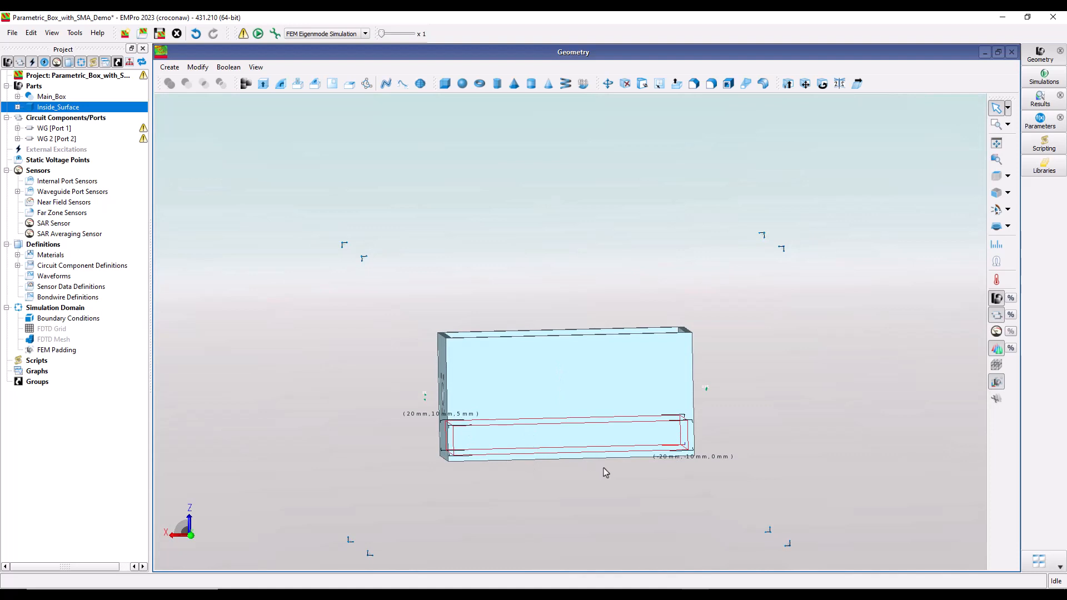
scroll(606, 473, "up", 3)
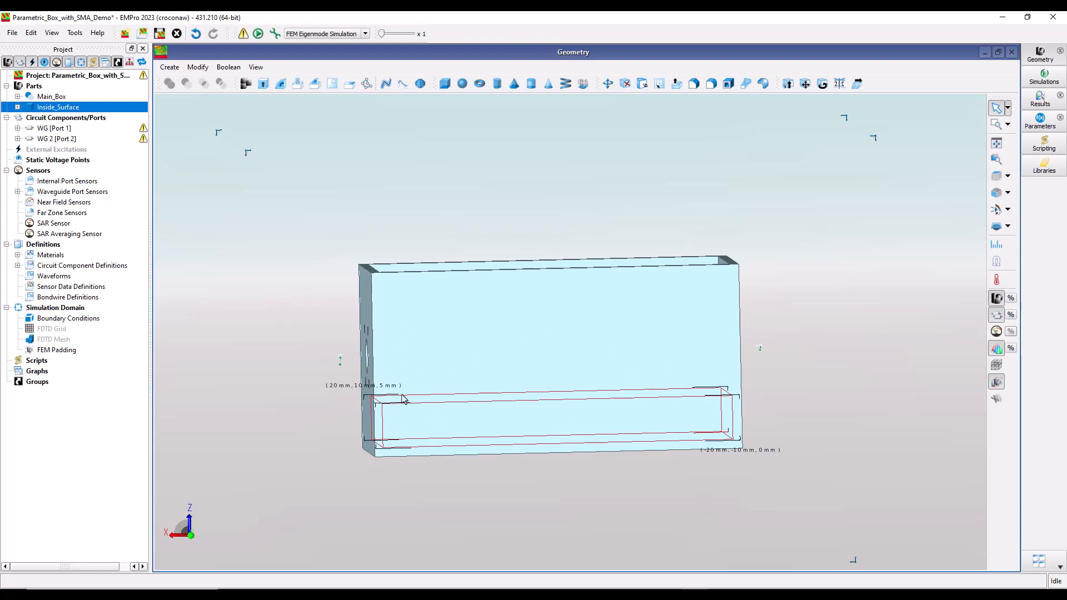
Step: Set the surface_height parameter to 15 mm and apply it to Inside_Surface
left_click(1041, 122)
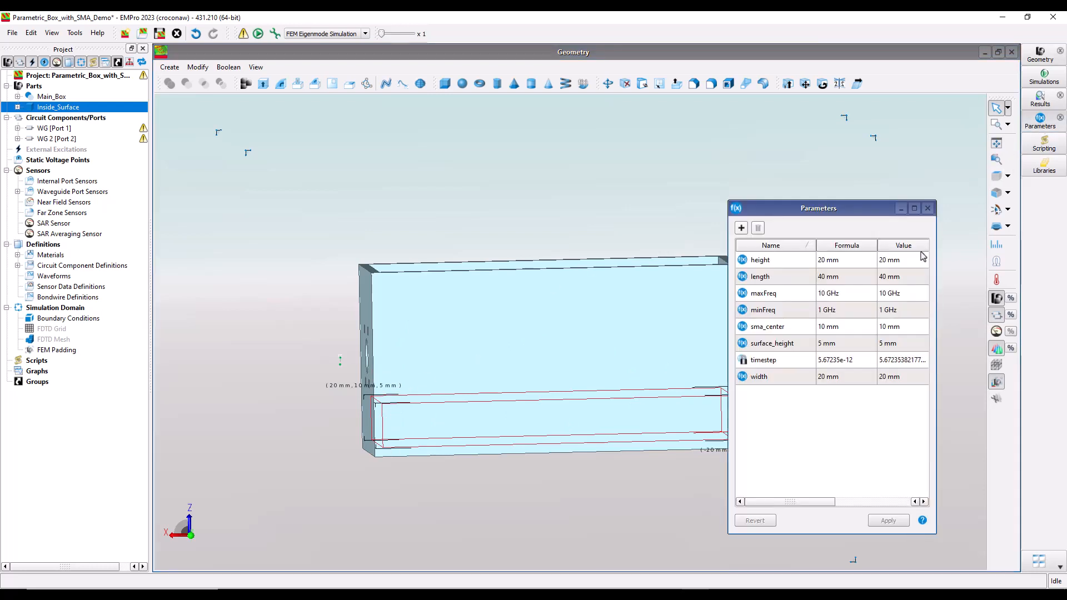
left_click(822, 347)
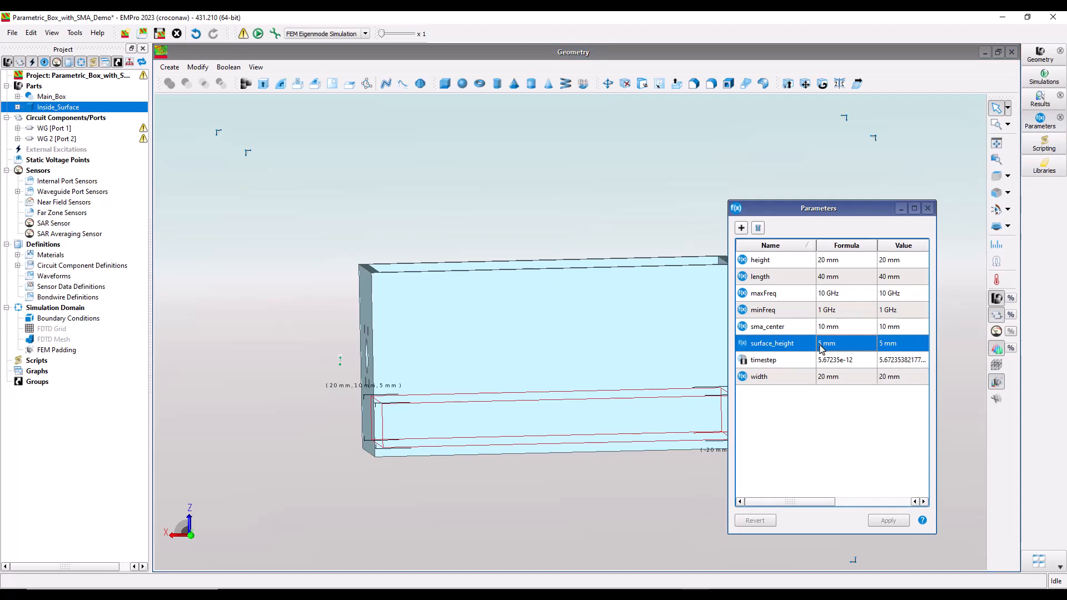
left_click(822, 348)
left_click(815, 345)
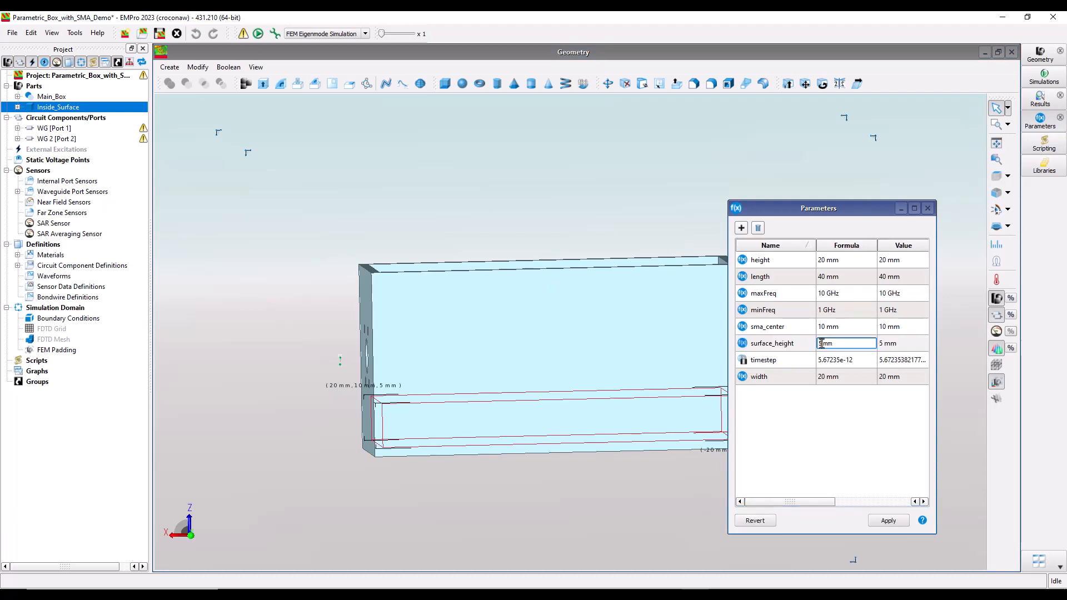
key("Return")
left_click(822, 345)
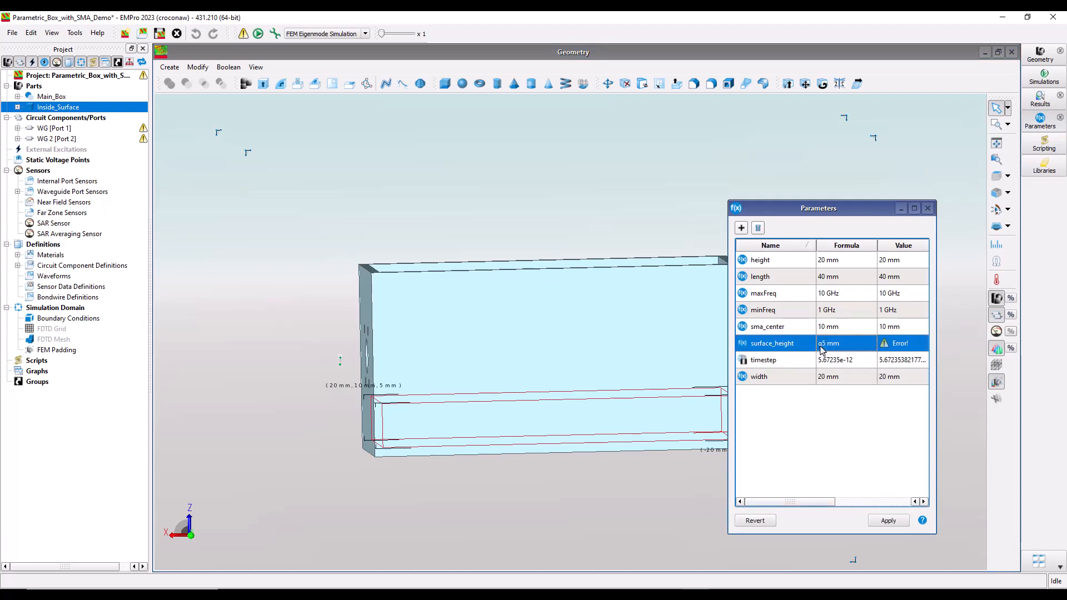
left_click(821, 344)
left_click_drag(822, 344, 813, 346)
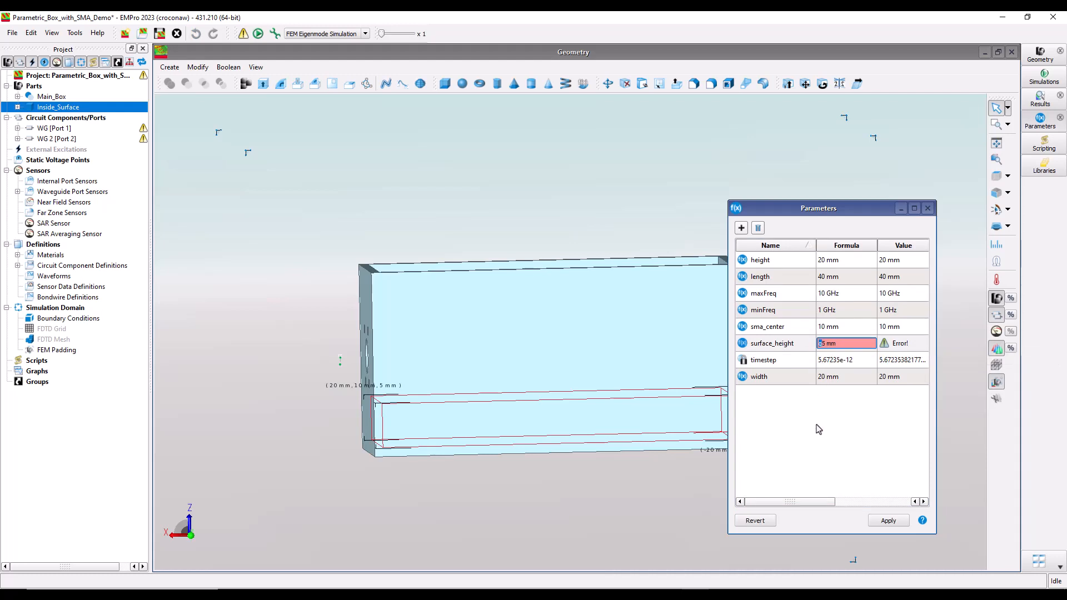
type("1")
left_click(839, 479)
left_click(884, 523)
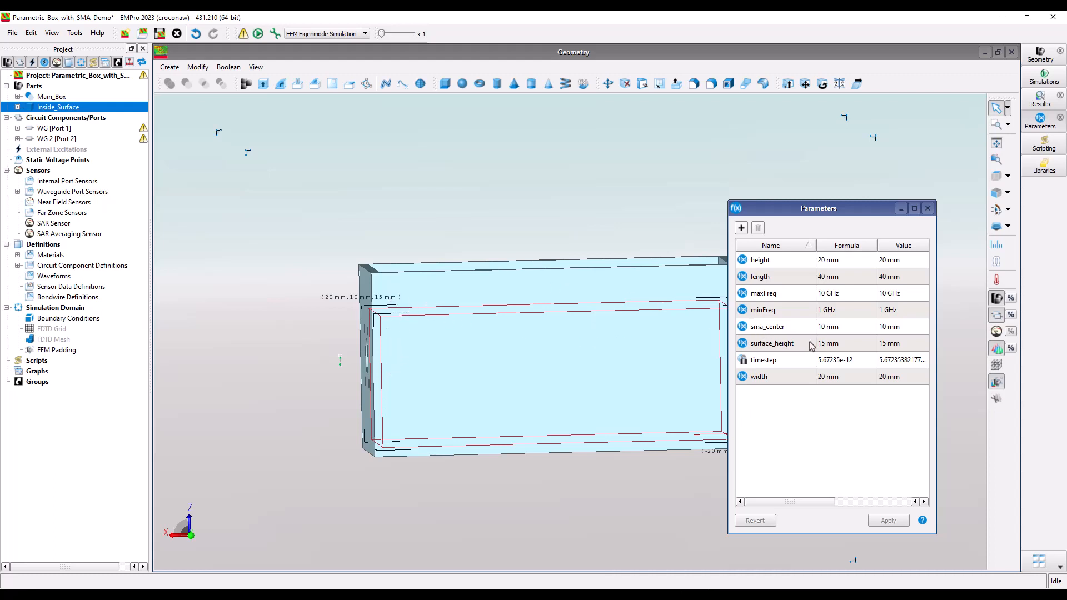
Step: Set the surface_height parameter back to 5 mm, apply it, and close the parameter list
double_click(828, 343)
left_click(818, 344)
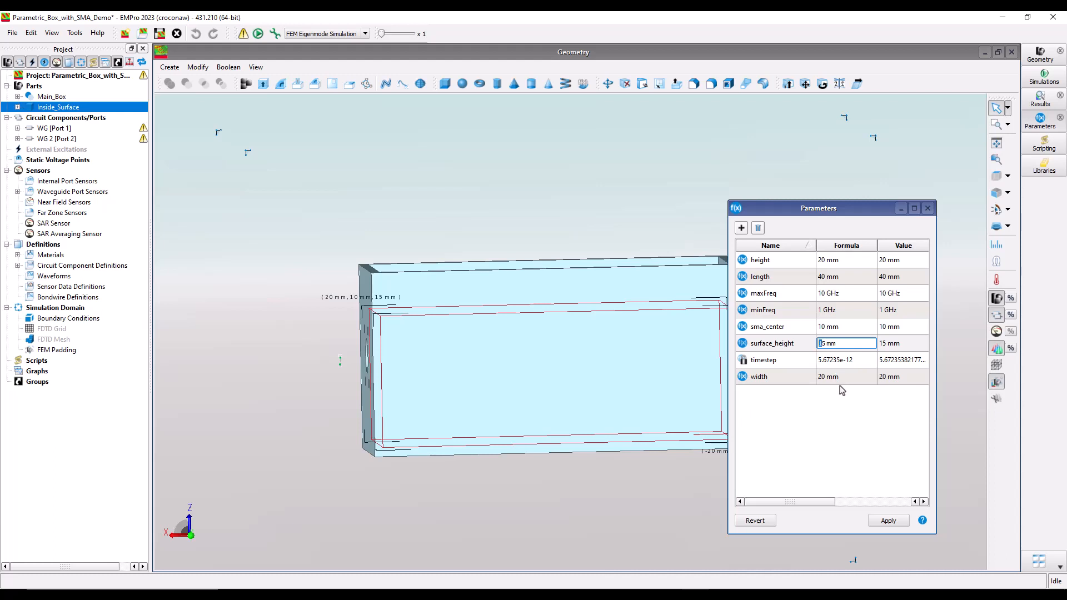
key("Delete")
key("Return")
left_click(888, 520)
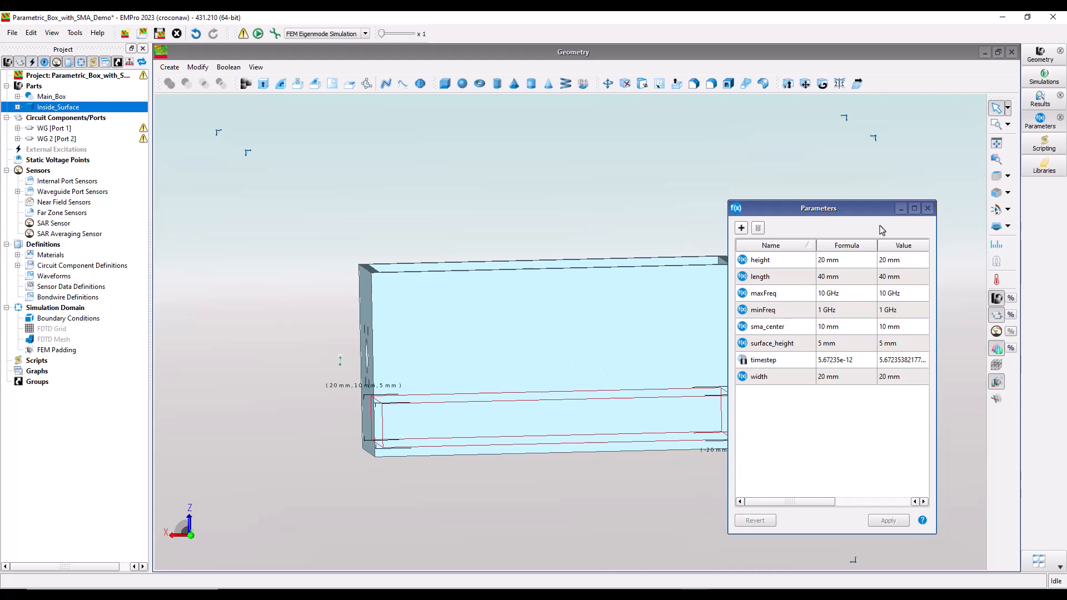
left_click(927, 208)
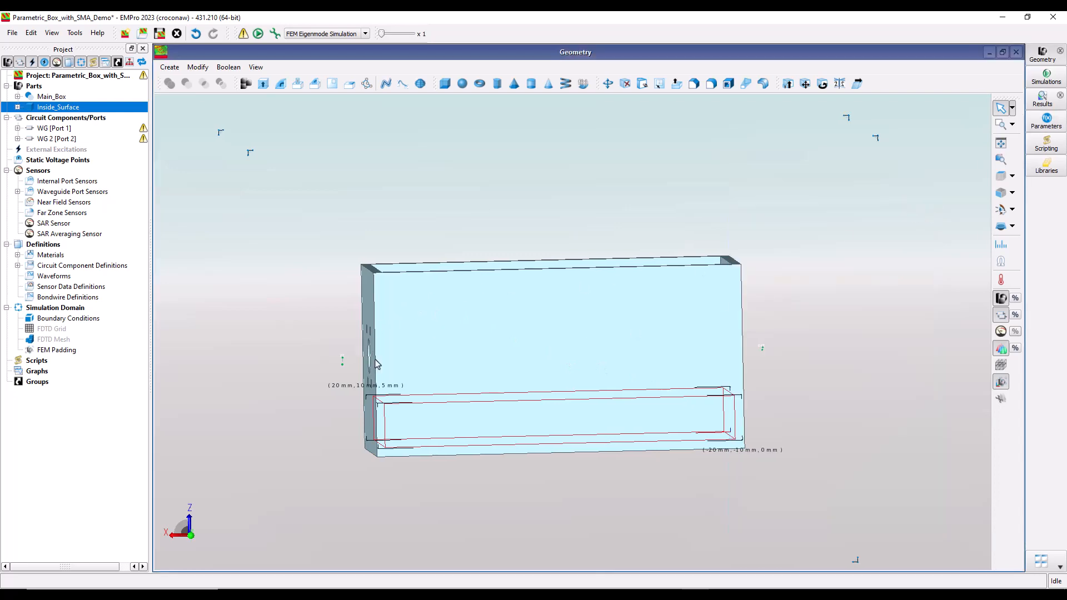
Step: Examine the height of Inside_Surface relative to the connector holes from several angles
middle_click_drag(375, 364, 427, 405)
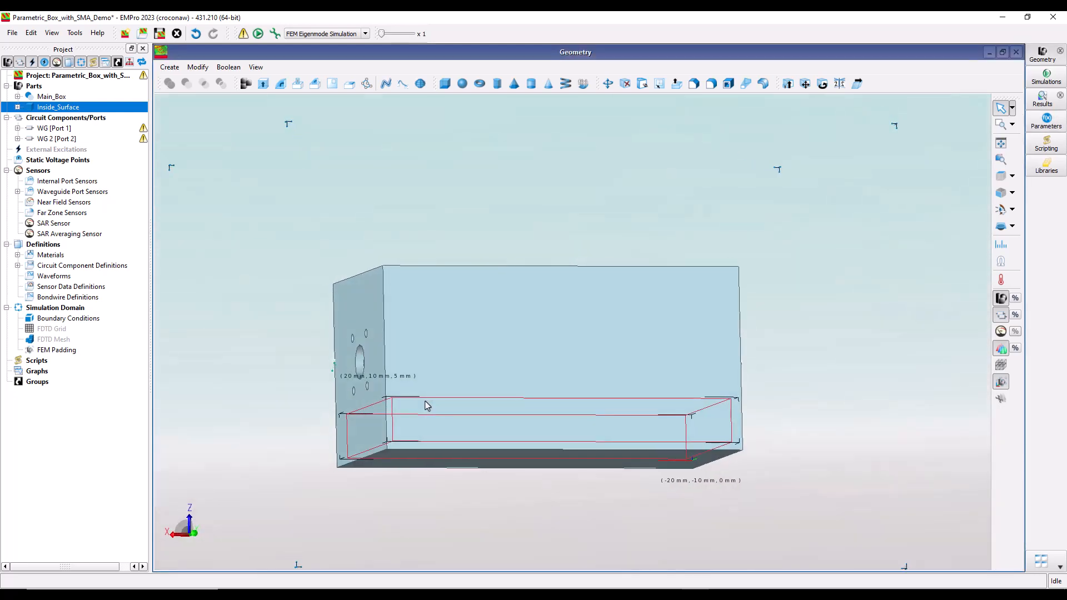
middle_click_drag(499, 427, 455, 434)
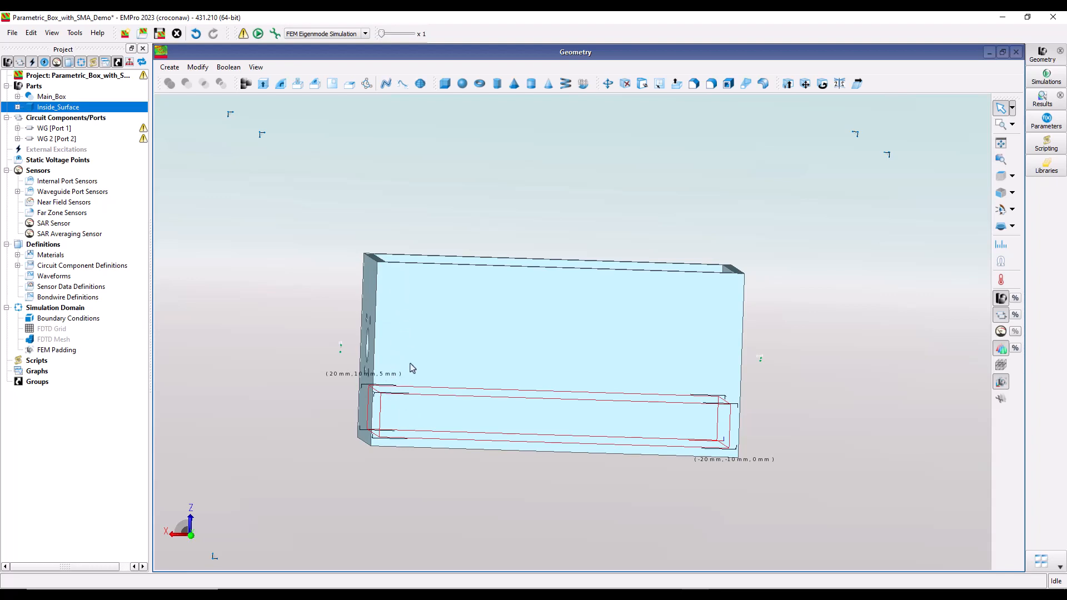
mouse_move(469, 324)
middle_mouse_down()
mouse_move(541, 405)
mouse_move(550, 446)
mouse_move(485, 345)
mouse_move(448, 329)
mouse_move(563, 349)
mouse_move(402, 365)
middle_mouse_up()
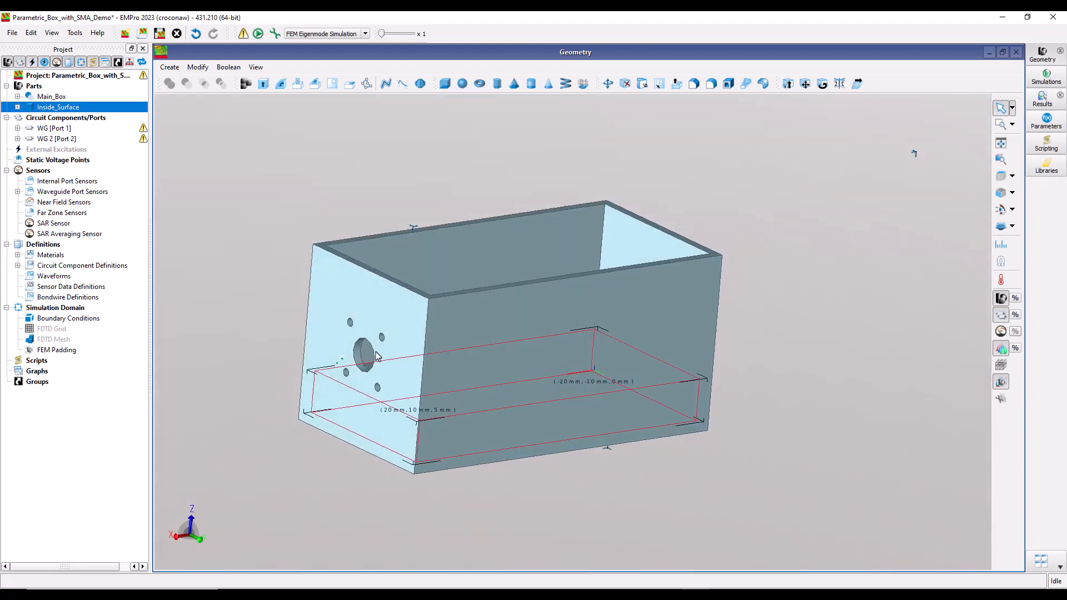
middle_click_drag(378, 355, 455, 376)
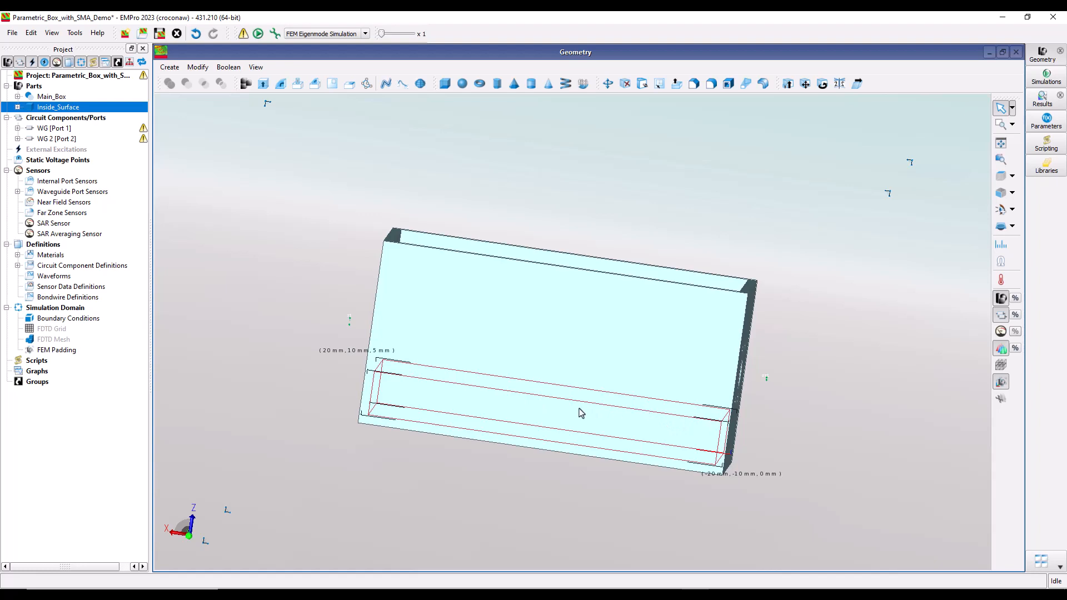
middle_click_drag(452, 401, 507, 459)
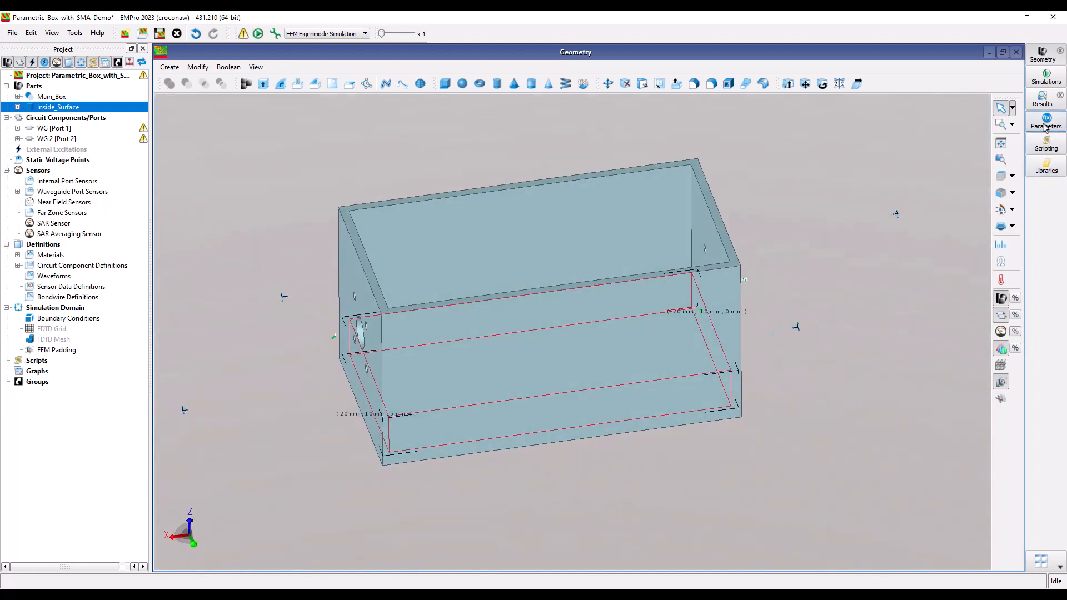
Step: Display the model parameters, switch to Calculator, and compute 10 minus 0.508
left_click(1042, 126)
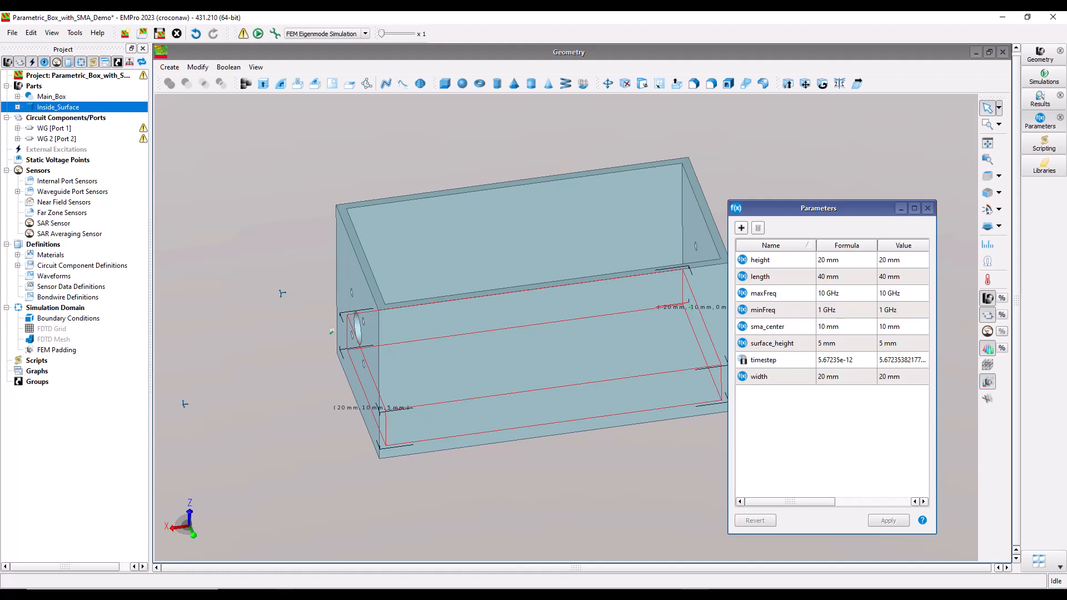
left_click(364, 595)
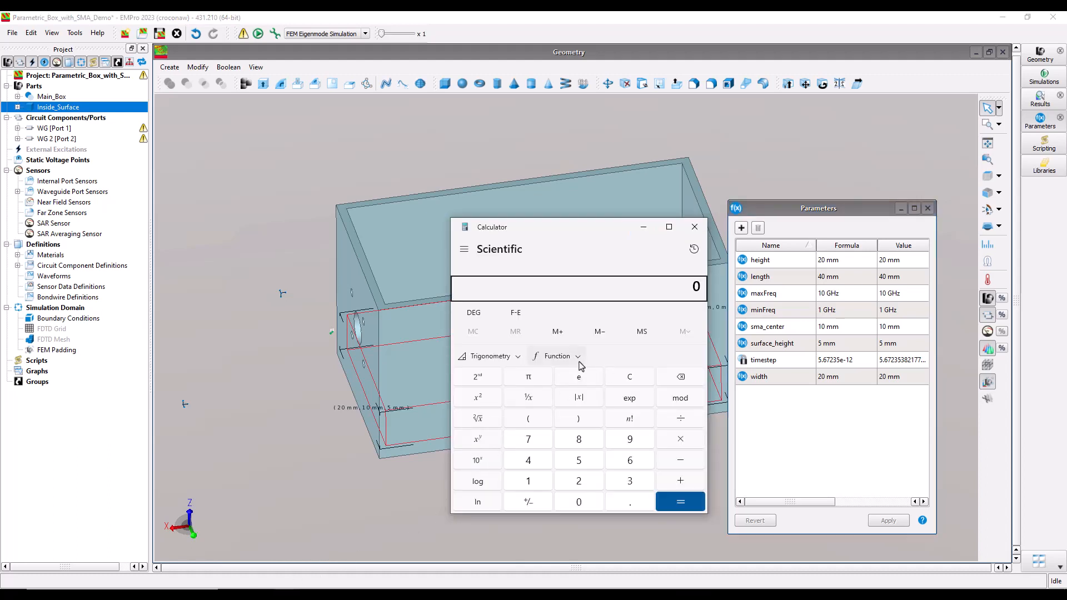
left_click(537, 485)
left_click(578, 505)
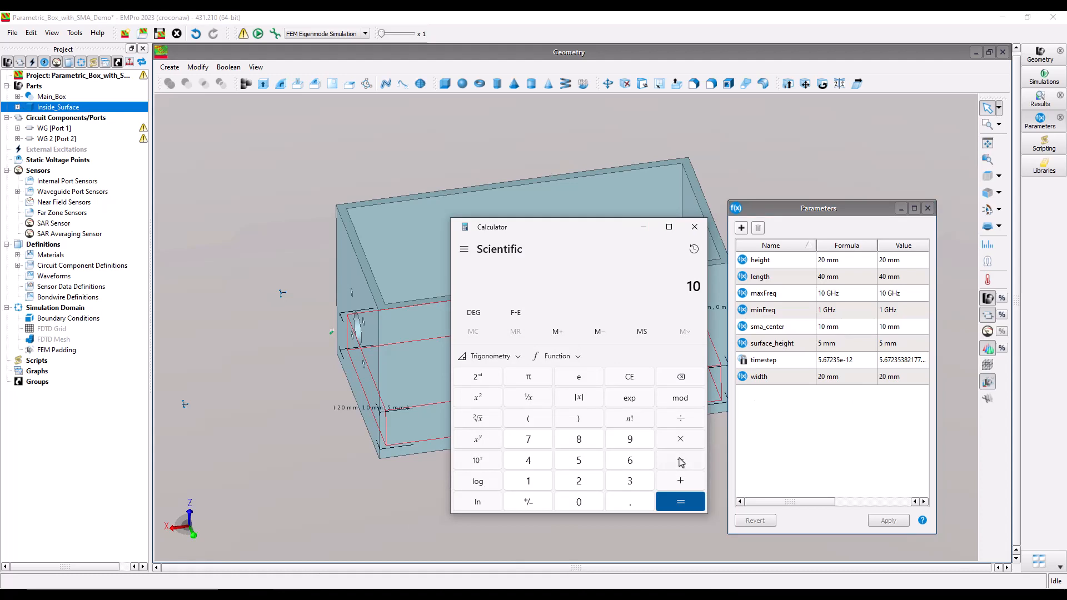
left_click(627, 504)
left_click(581, 461)
left_click(578, 502)
left_click(581, 440)
left_click(679, 502)
Step: Subtract a further 0.1 from the Calculator result and copy the new value
left_click(684, 461)
left_click(623, 505)
left_click(536, 486)
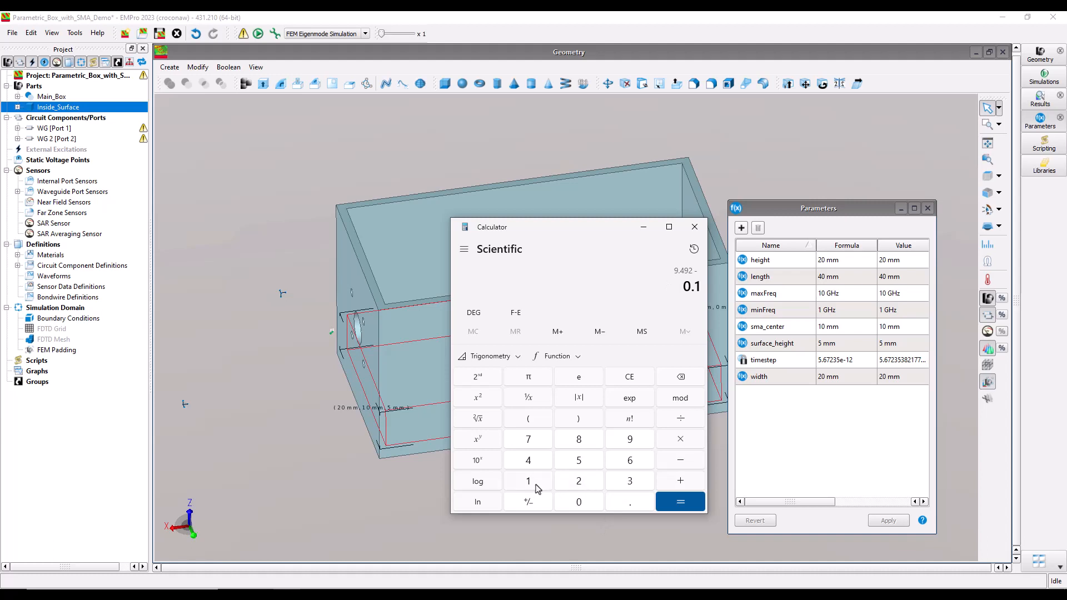
left_click(681, 505)
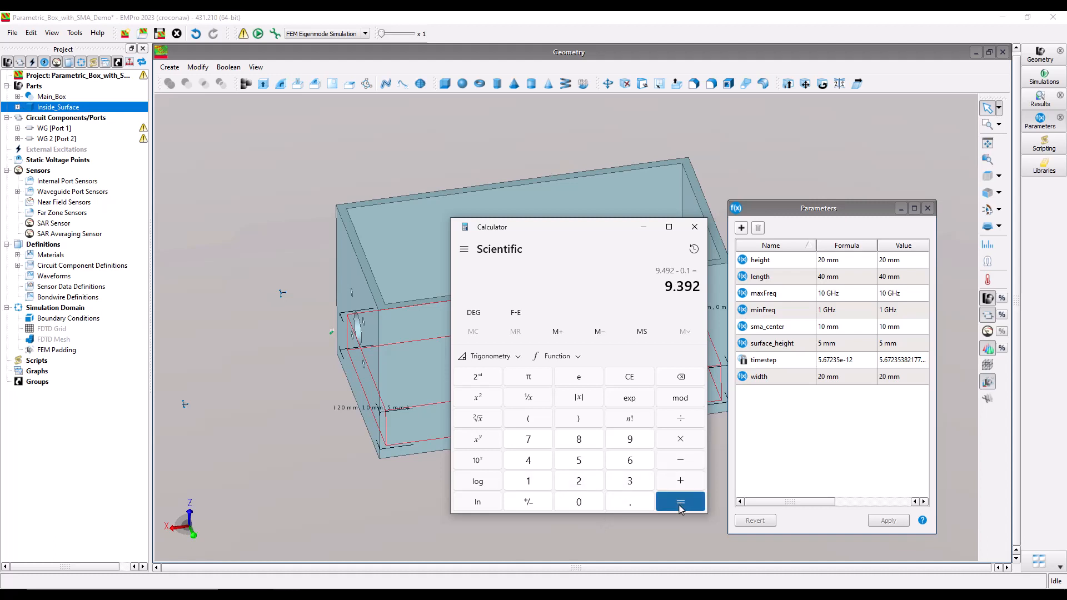
left_click_drag(666, 288, 700, 290)
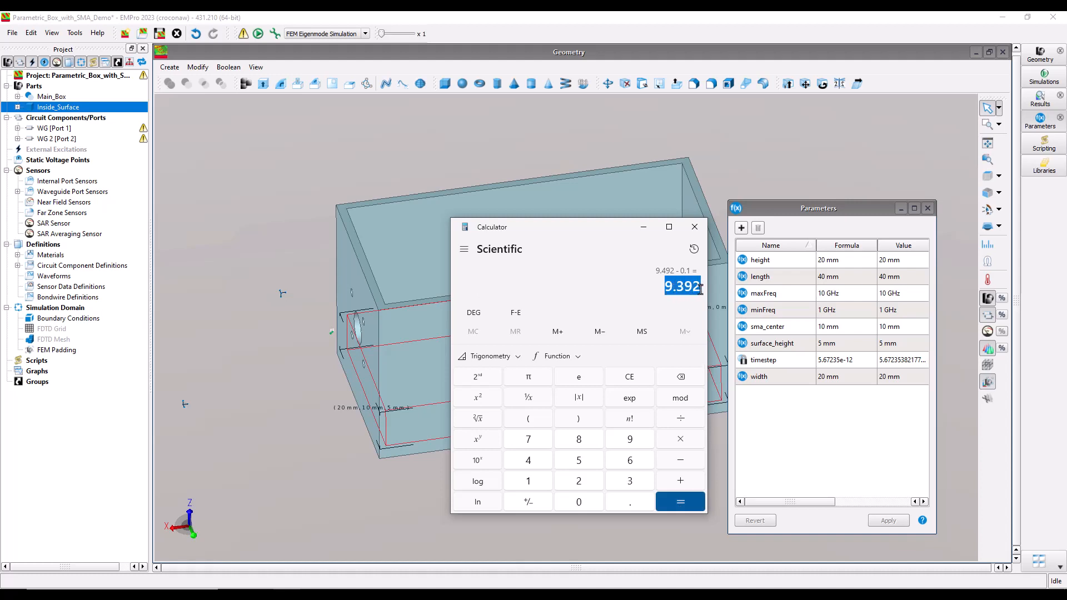
right_click(686, 287)
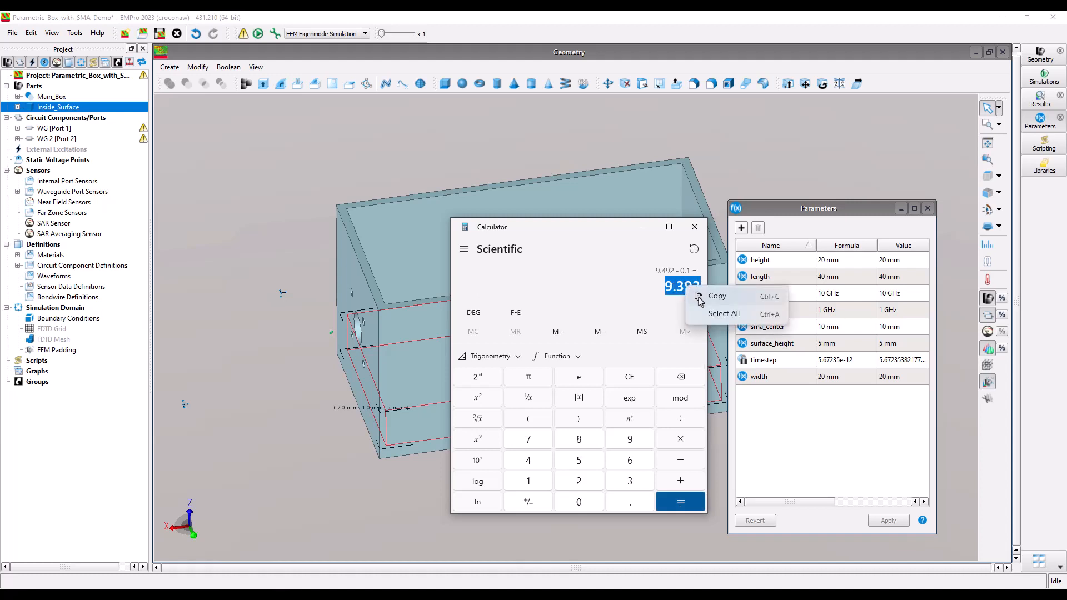
left_click(714, 296)
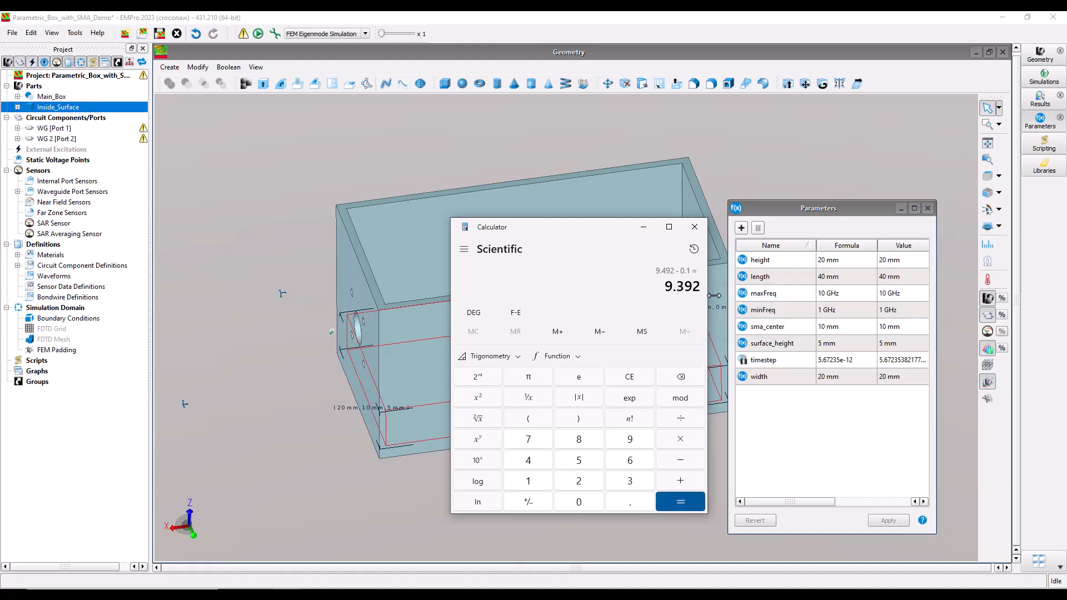
Step: In EMPro, set the surface_height parameter to 9.392 mm, apply it, and inspect the raised Inside_Surface in the box
left_click(821, 348)
double_click(820, 343)
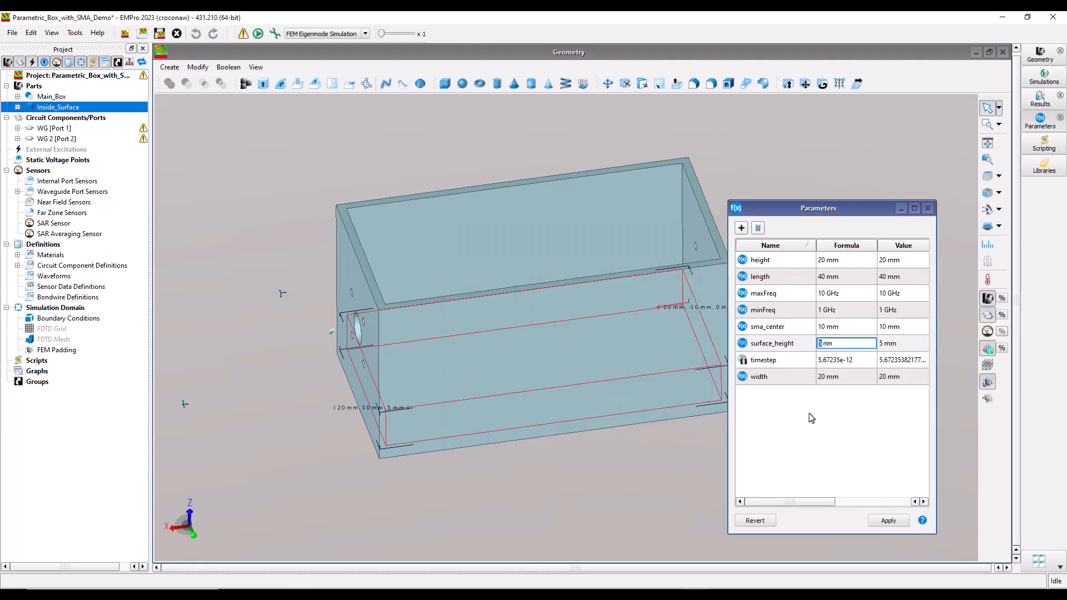
key("ctrl+v")
left_click(888, 520)
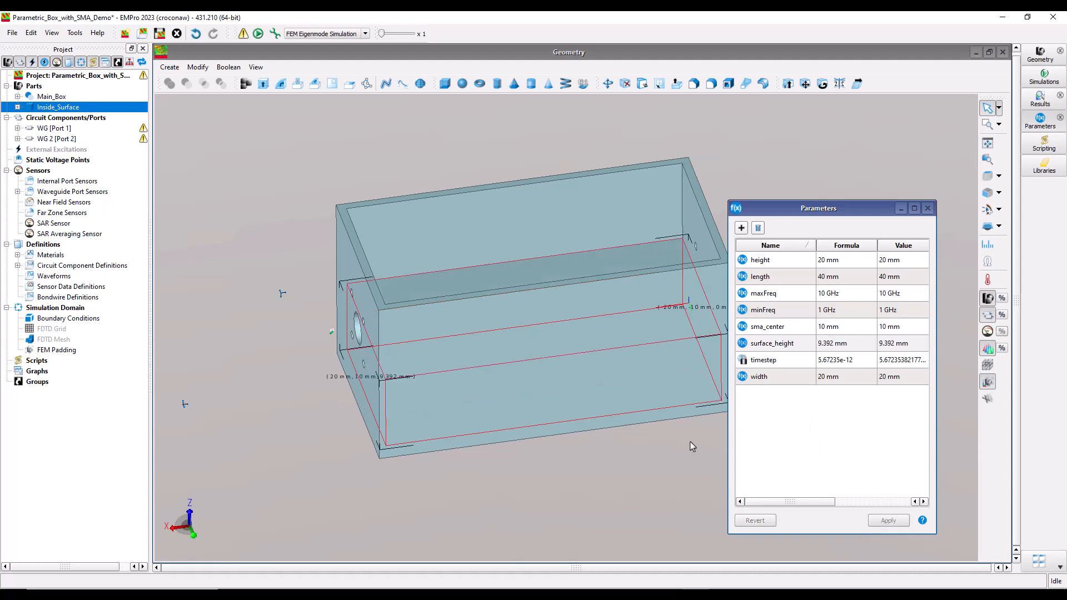
middle_click_drag(672, 444, 636, 385)
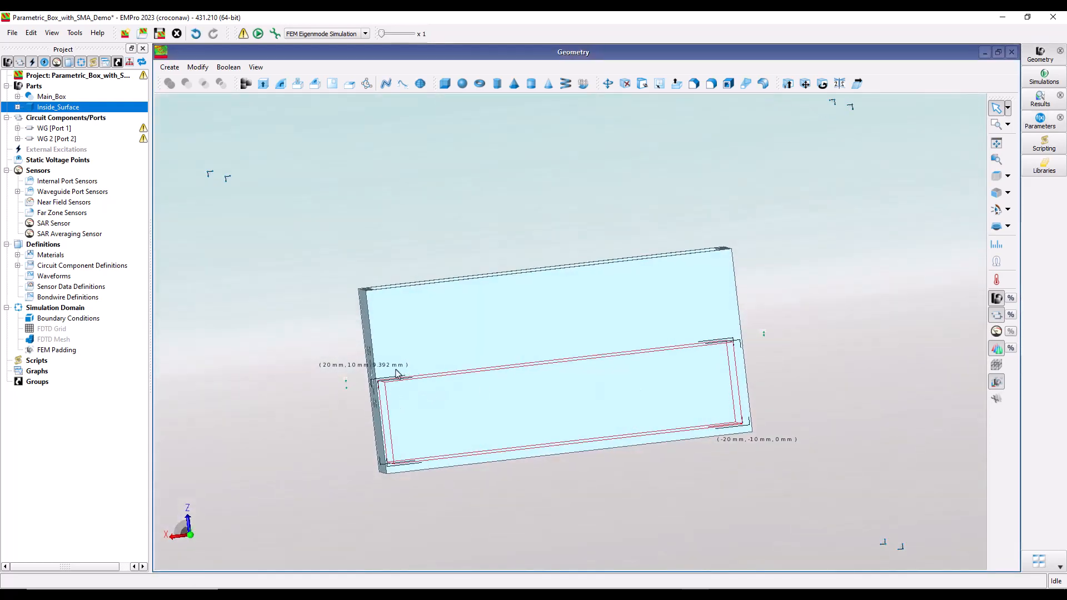
middle_click_drag(398, 384, 528, 428)
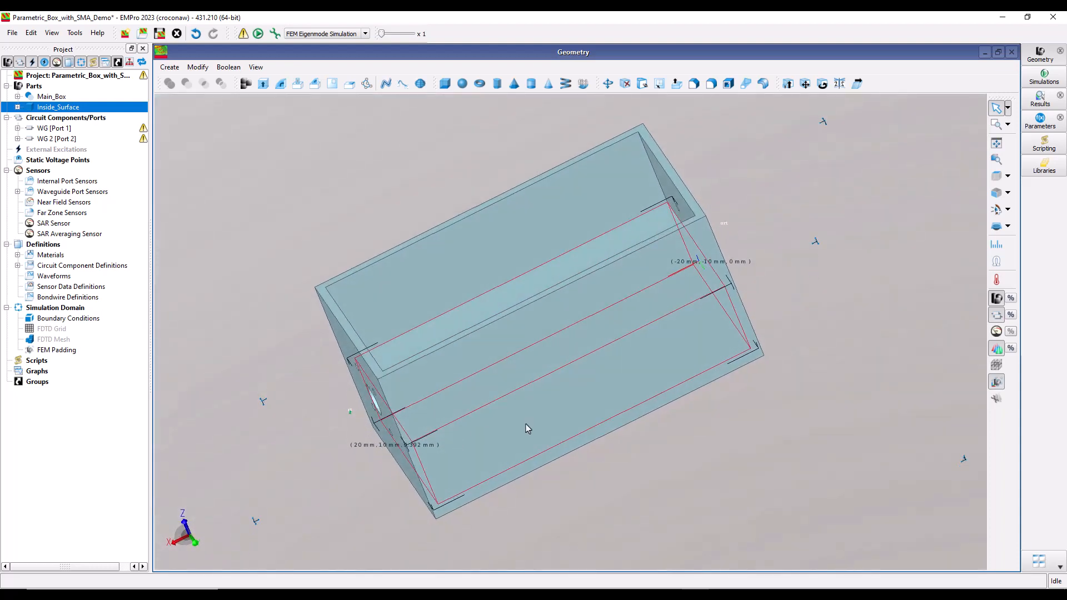
Step: From the top view, start an Extrude and set its origin's Z coordinate to 9.392 mm
left_click(997, 178)
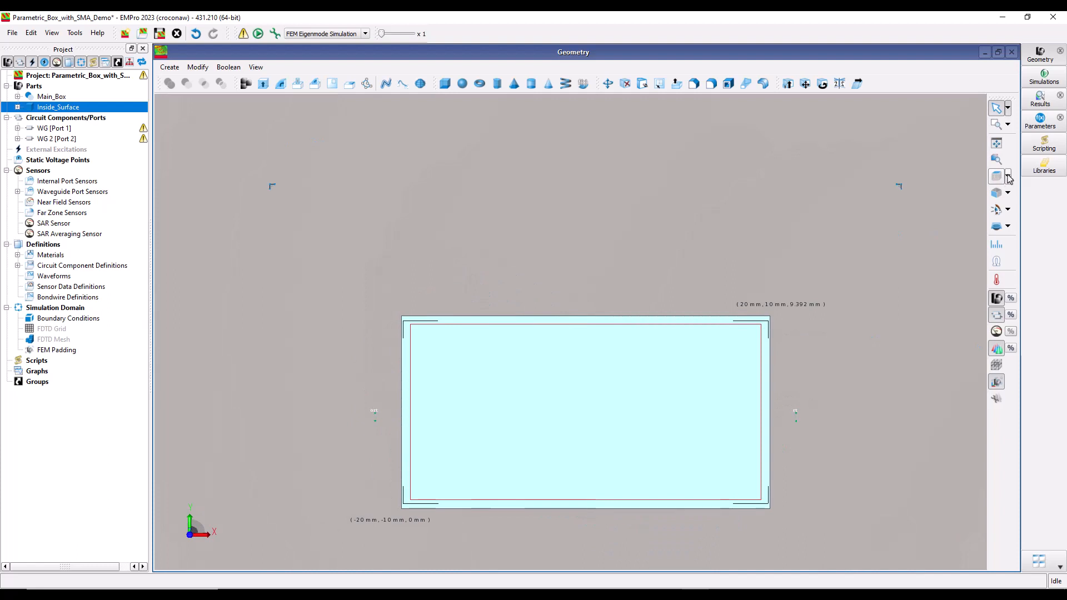
left_click(1008, 176)
left_click(943, 203)
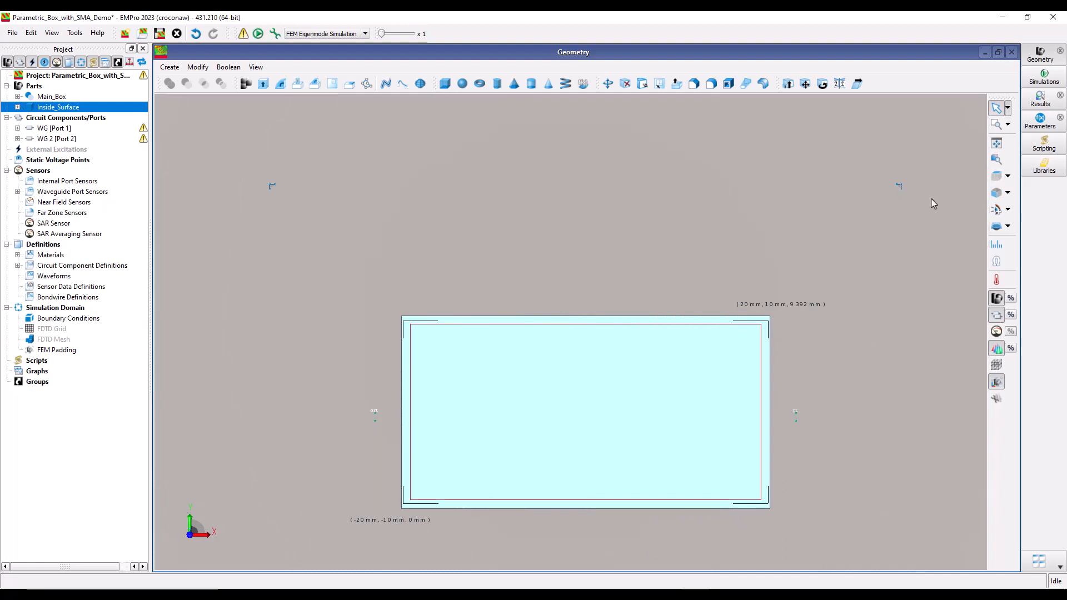
left_click(996, 144)
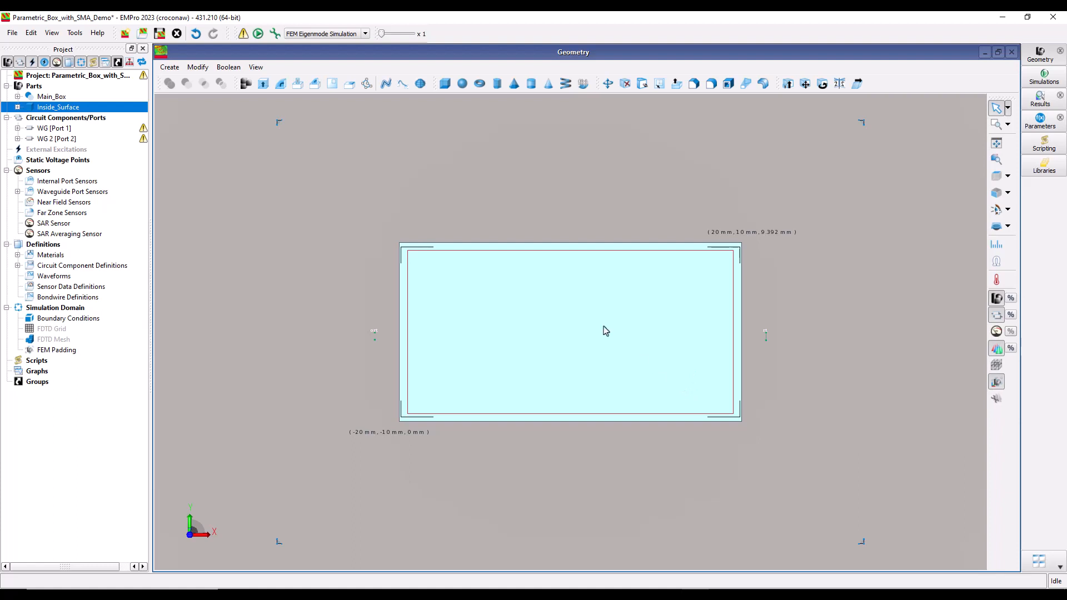
left_click(264, 84)
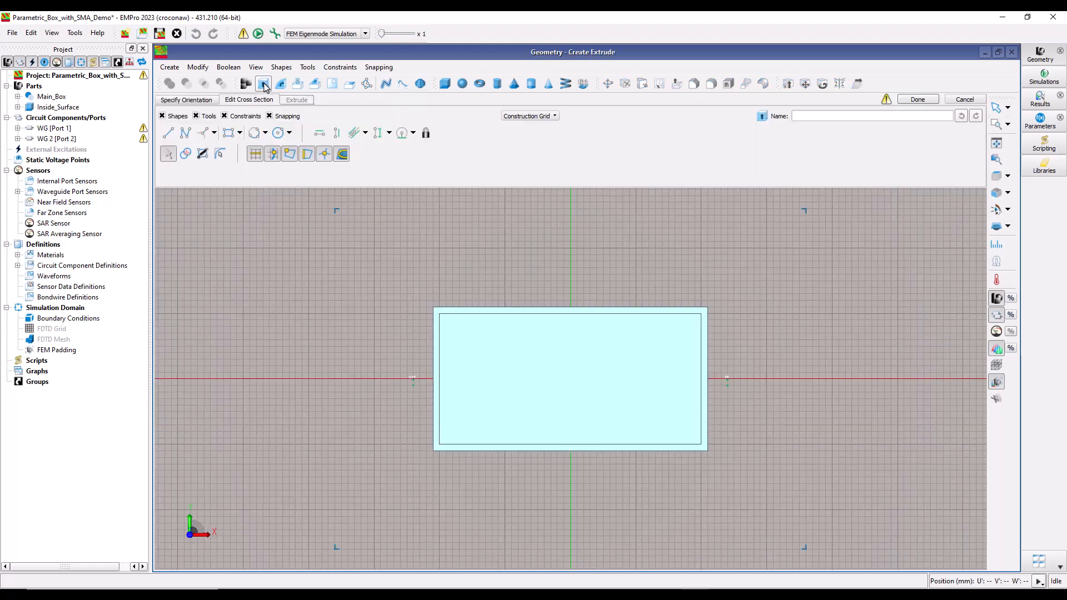
left_click(203, 102)
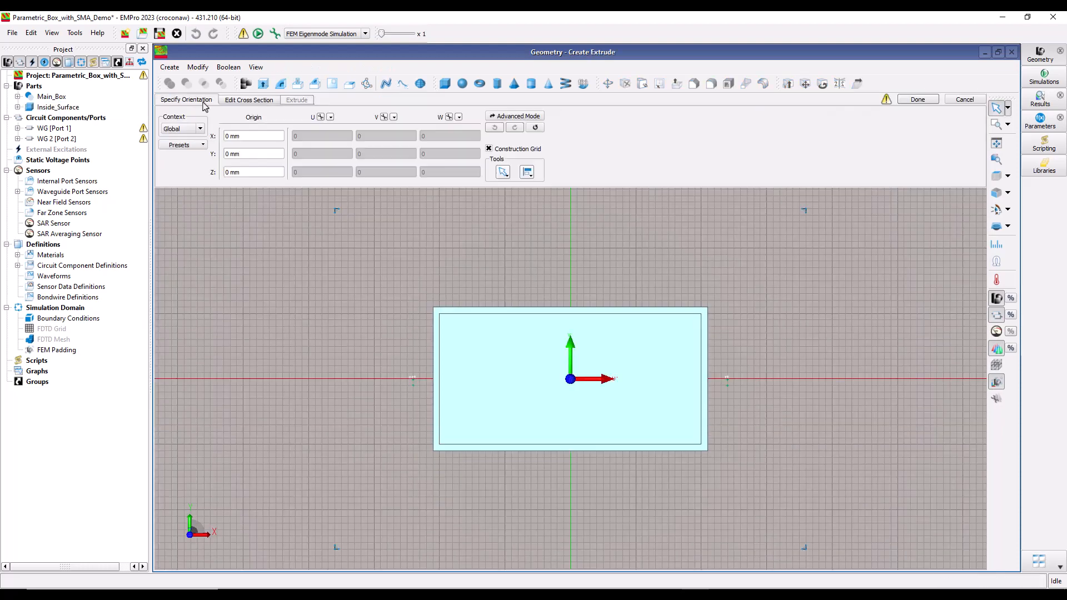
double_click(229, 173)
type("9.392")
key("Return")
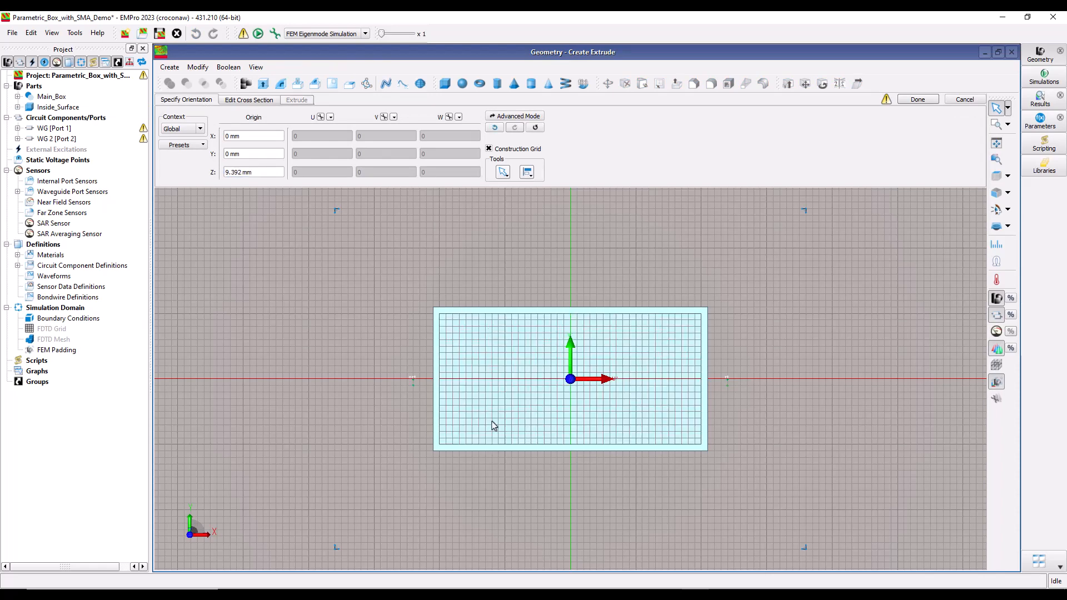
Step: Sketch a rectangular cross section between opposite inner corners of the box, filling the area inside the walls
left_click(255, 101)
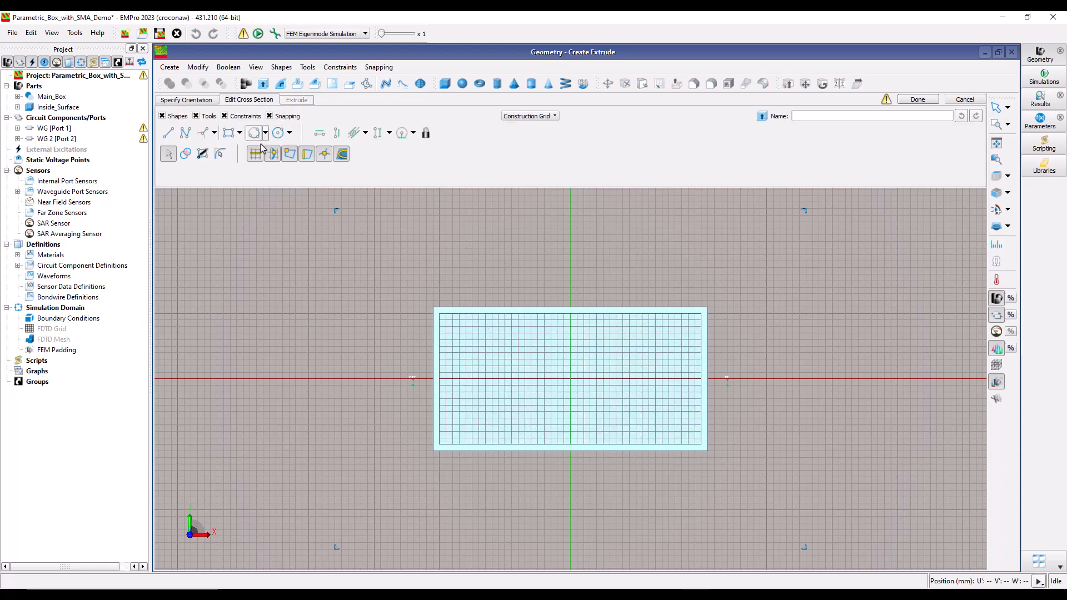
left_click(229, 134)
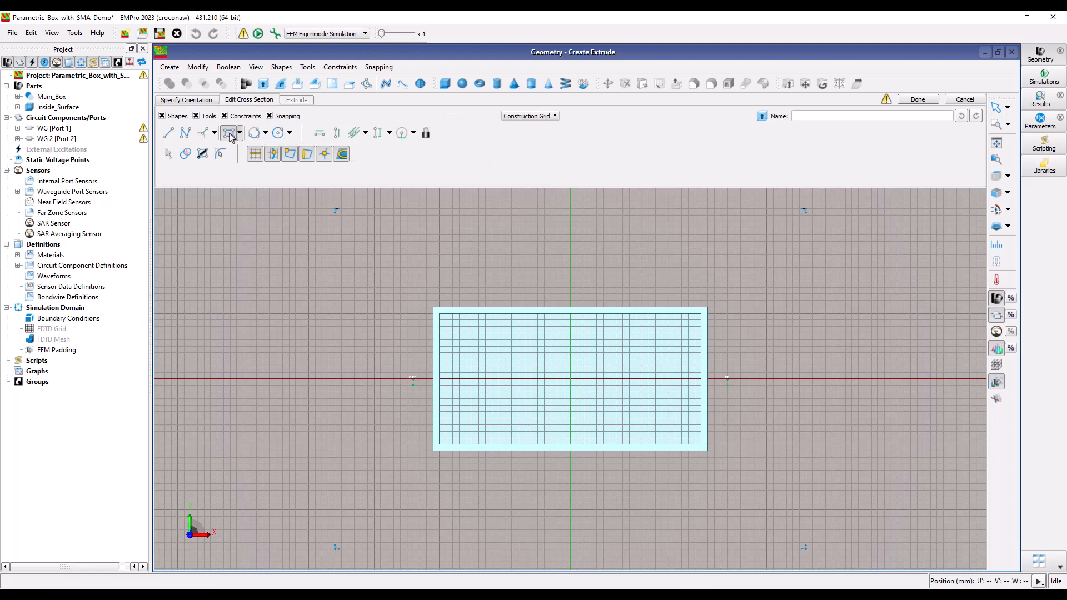
left_click(440, 315)
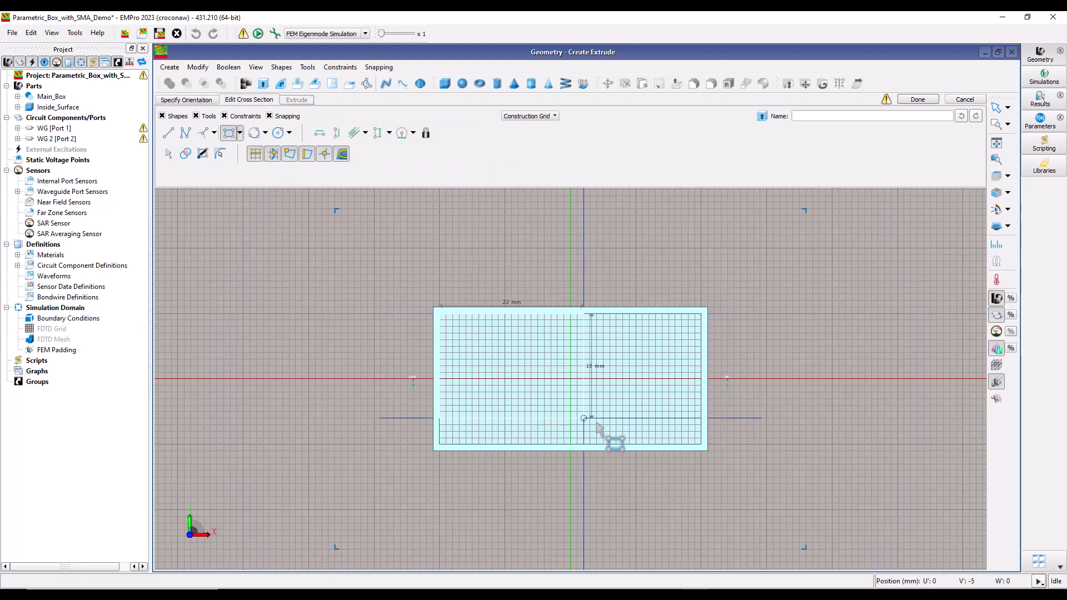
left_click(700, 444)
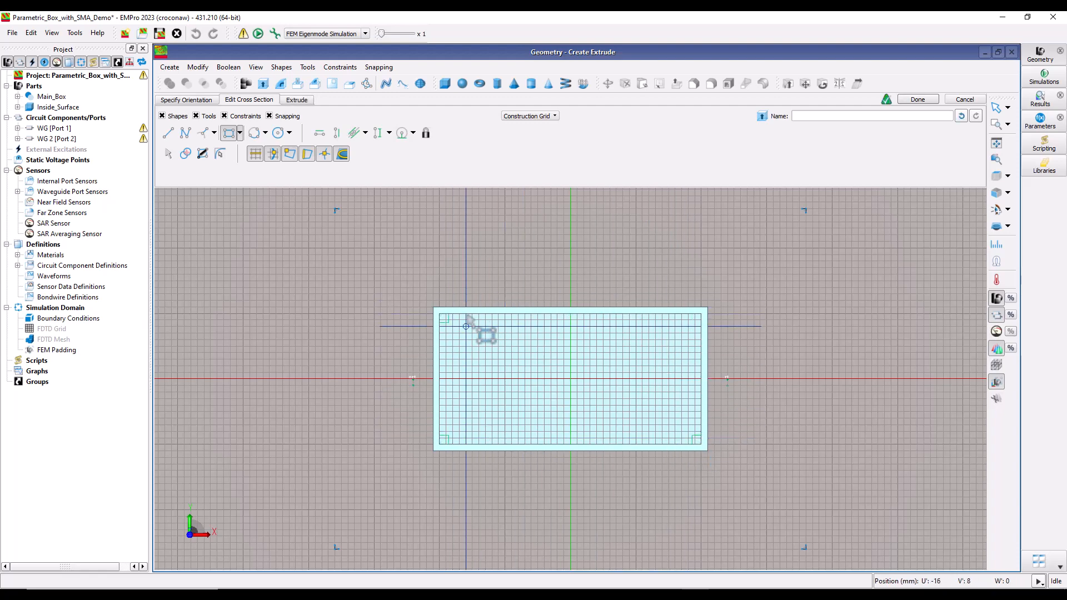
Step: Extrude the rectangle by 0.508 mm, finish the part, and view it inside the box
left_click(294, 102)
double_click(220, 128)
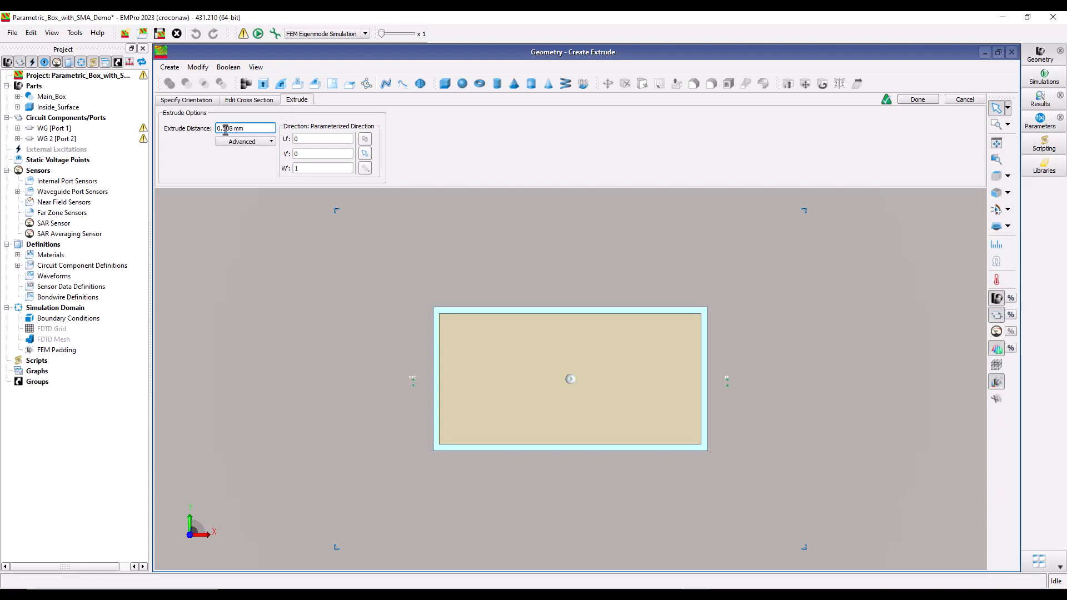
key("Return")
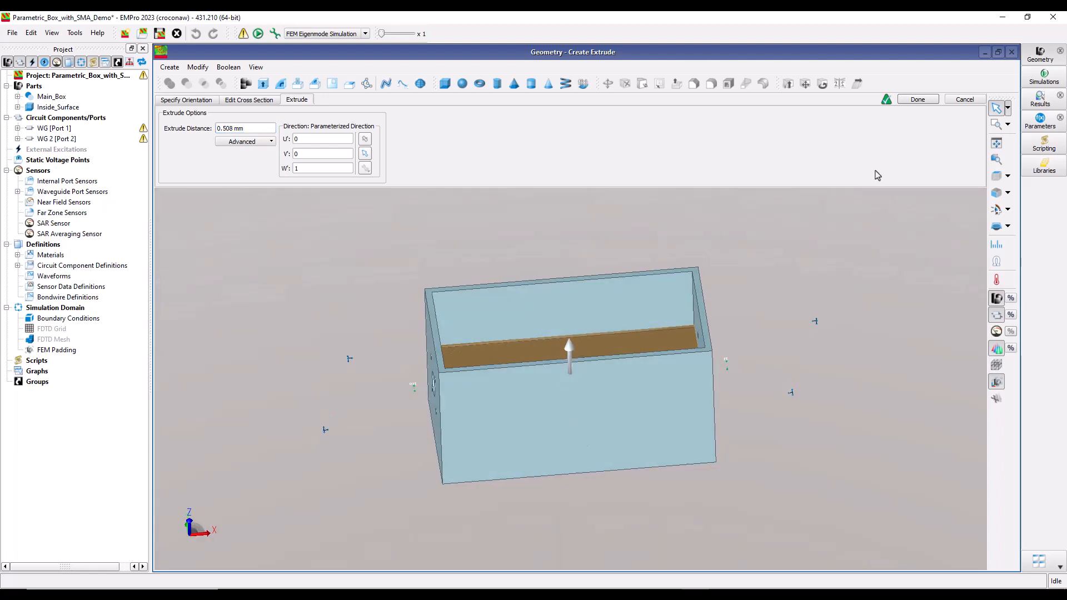
left_click(917, 99)
mouse_move(651, 315)
middle_mouse_down()
mouse_move(762, 333)
mouse_move(674, 358)
mouse_move(686, 333)
mouse_move(650, 329)
middle_mouse_up()
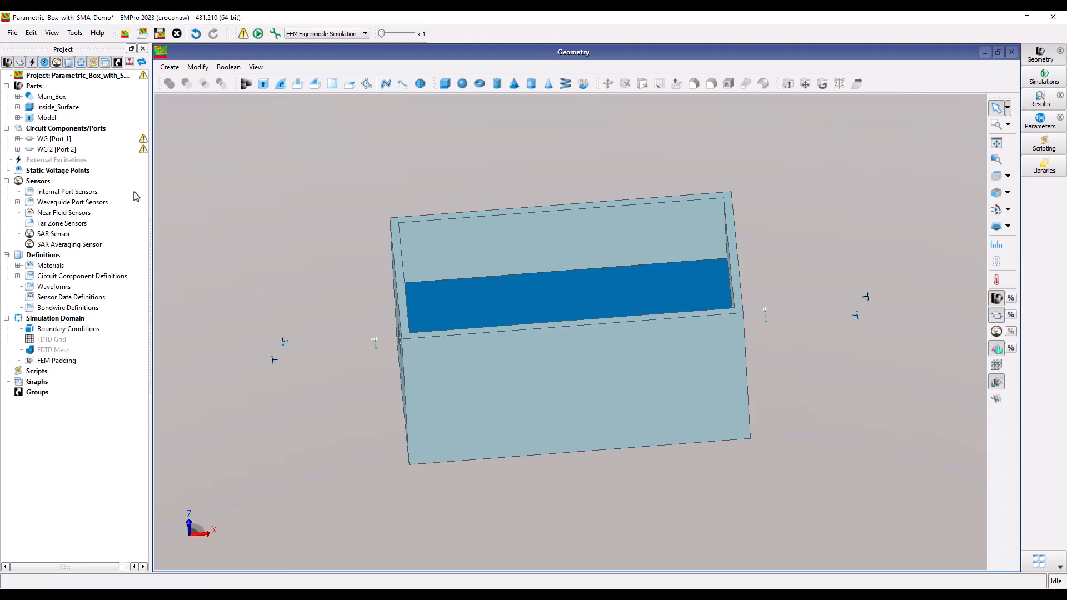
Step: Delete both waveguide ports, WG [Port 1] and WG 2 [Port 2], from the circuit components
left_click(58, 139)
left_click(60, 150, "ctrl")
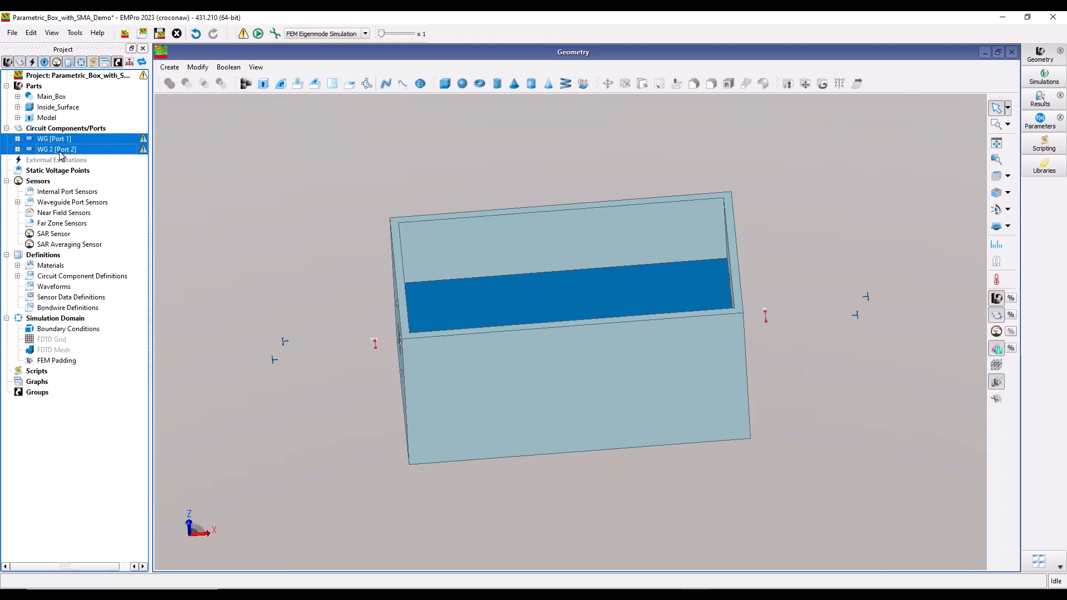
right_click(60, 153)
mouse_move(86, 185)
left_click(166, 198)
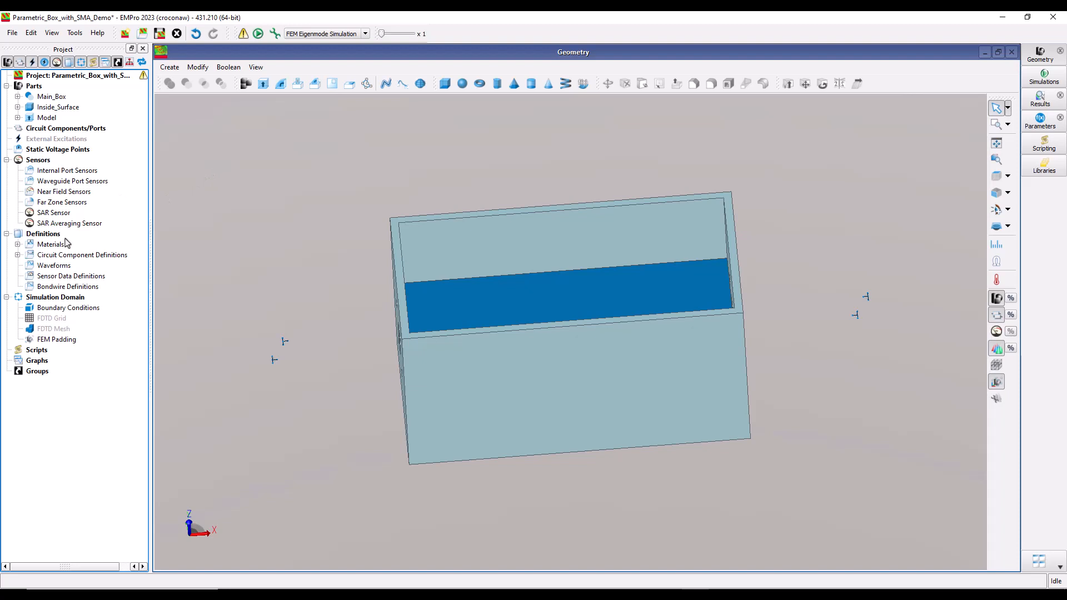
Step: Add Rogers_RO4350_recommended4EDA from the default material library to the project materials
left_click(17, 245)
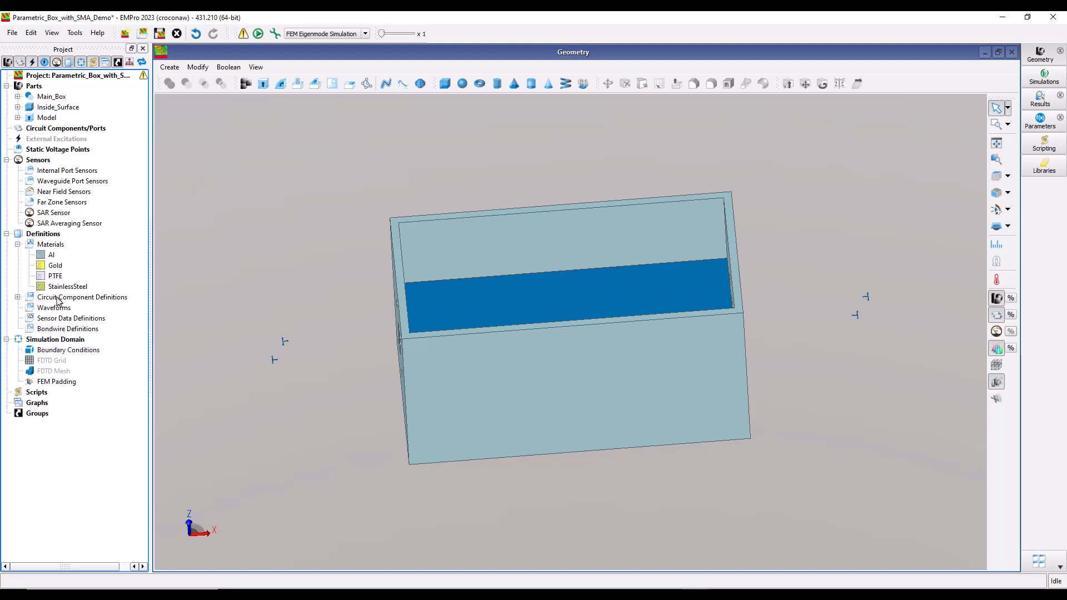
right_click(52, 247)
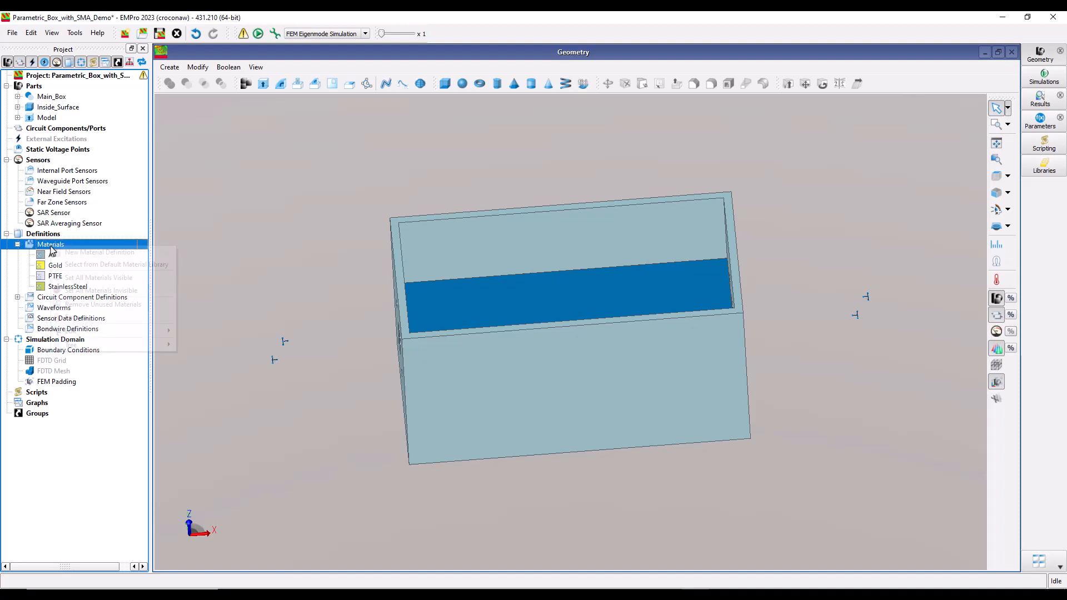
left_click(91, 266)
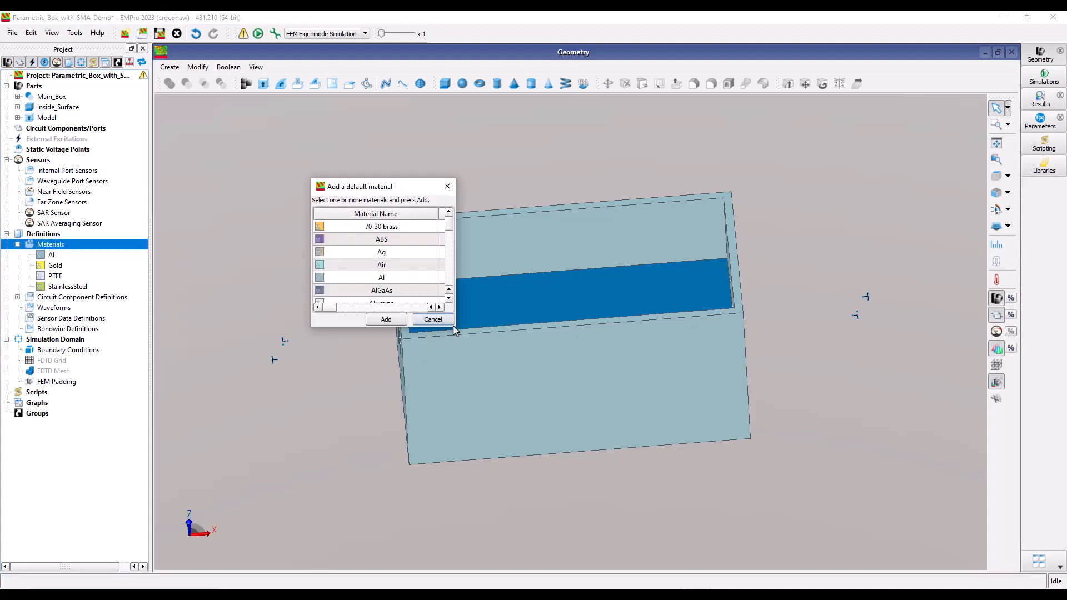
left_click_drag(453, 330, 567, 523)
scroll(445, 348, "down", 2)
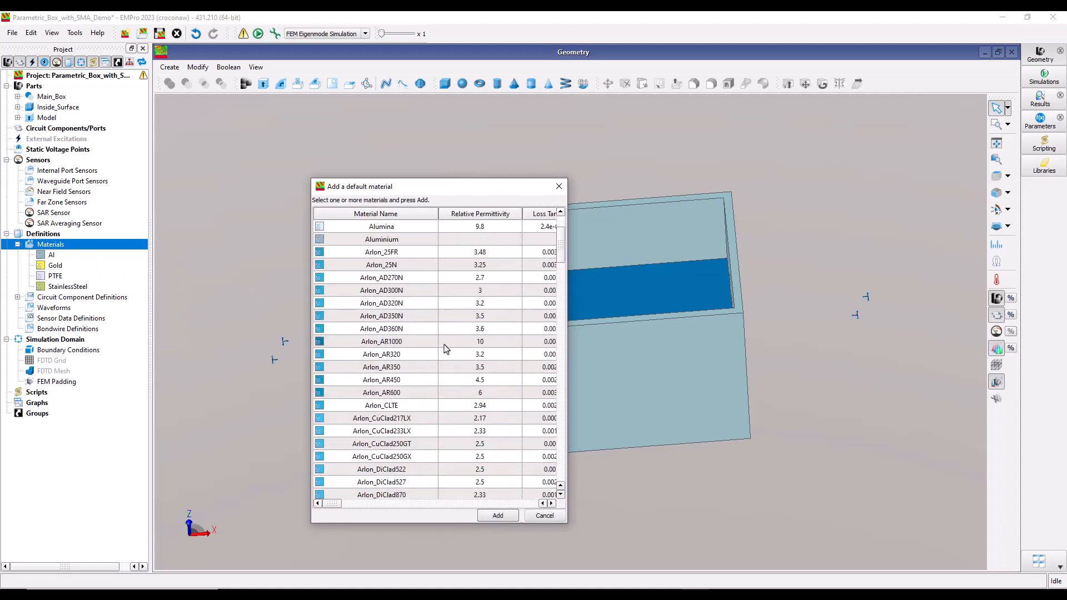
scroll(445, 348, "down", 10)
left_click(404, 328)
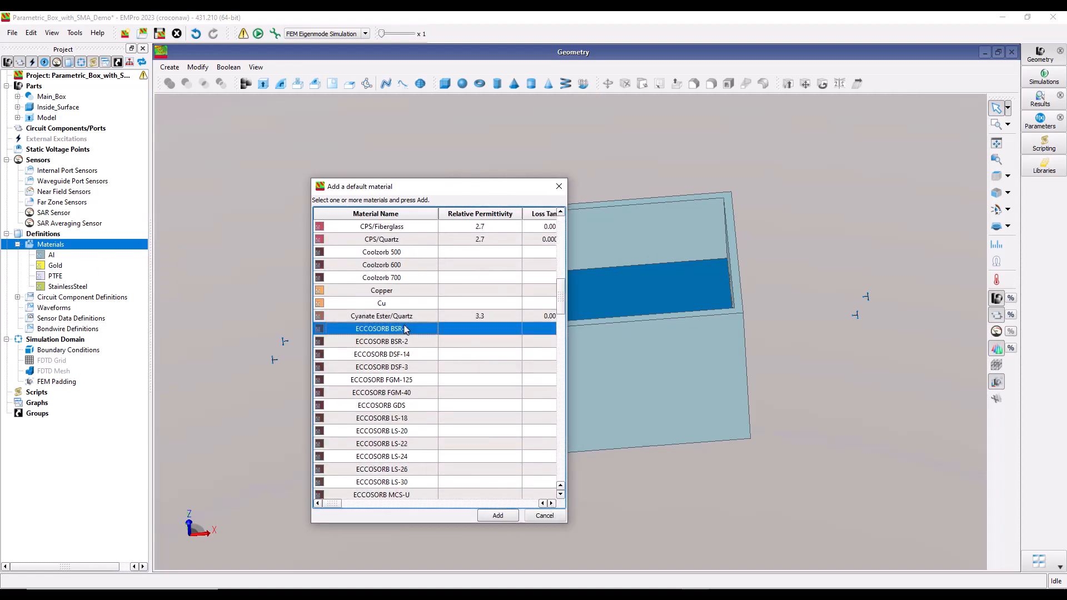
key("r")
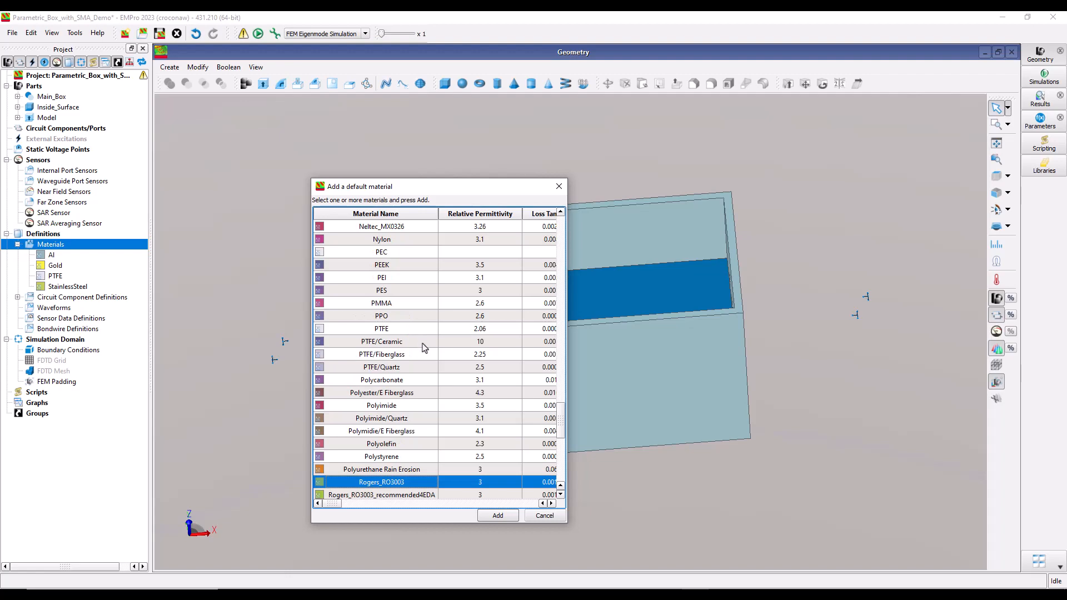
scroll(423, 348, "down", 1)
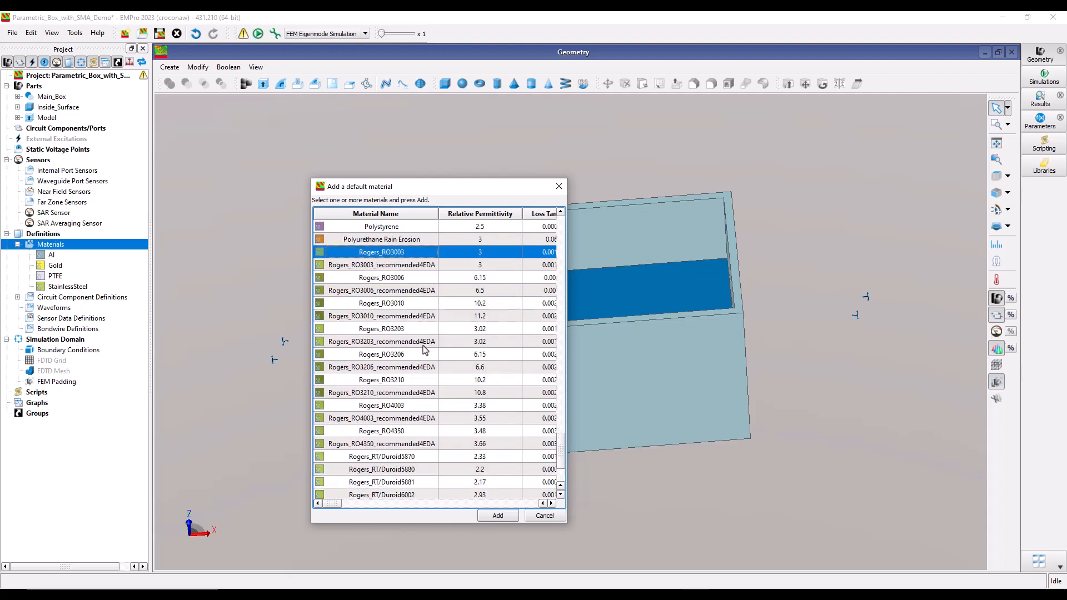
left_click(401, 446)
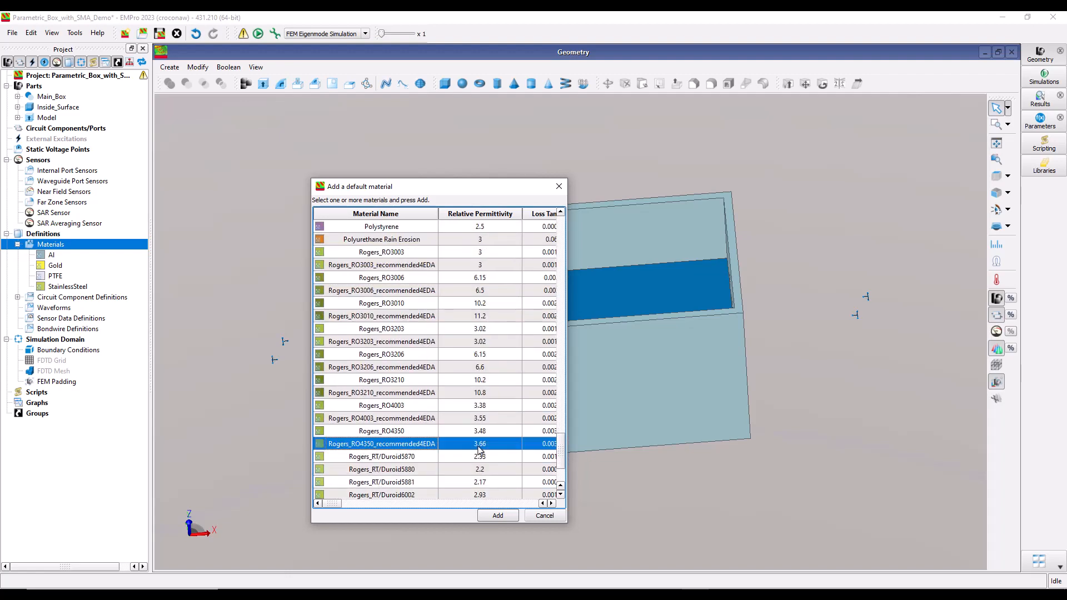
left_click(498, 516)
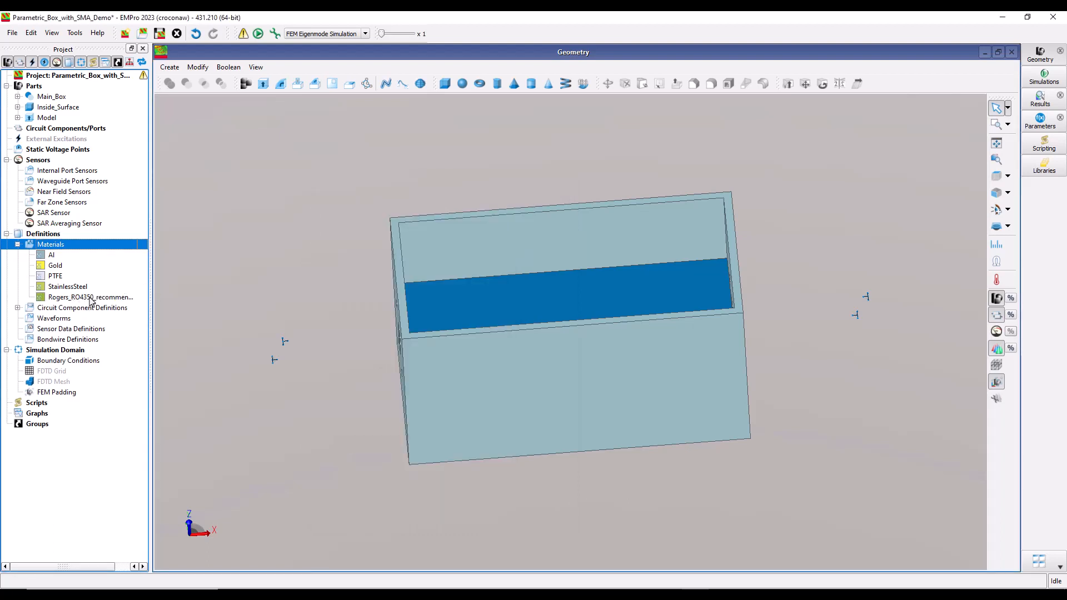
right_click(58, 248)
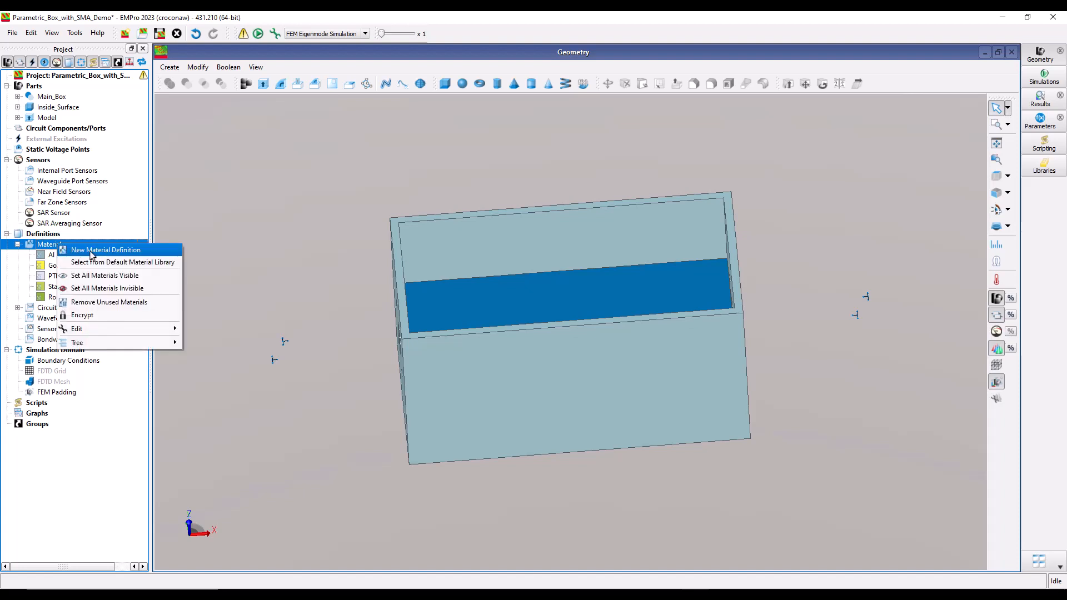
left_click(273, 256)
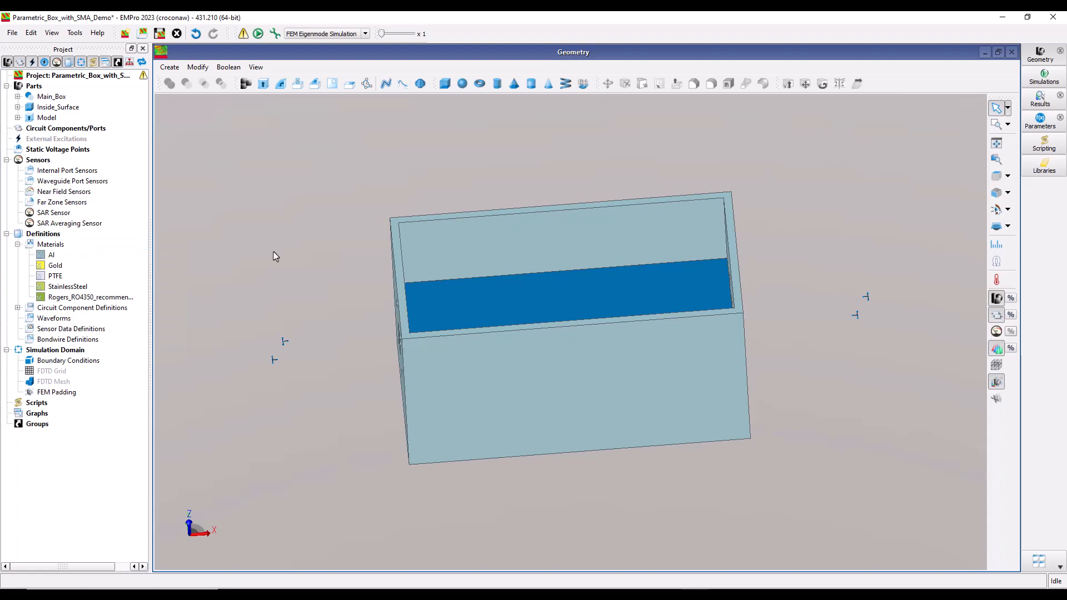
Step: Assign the Rogers_RO4350_recommended4EDA material to the extruded Model part and inspect it inside the box
left_click(78, 299)
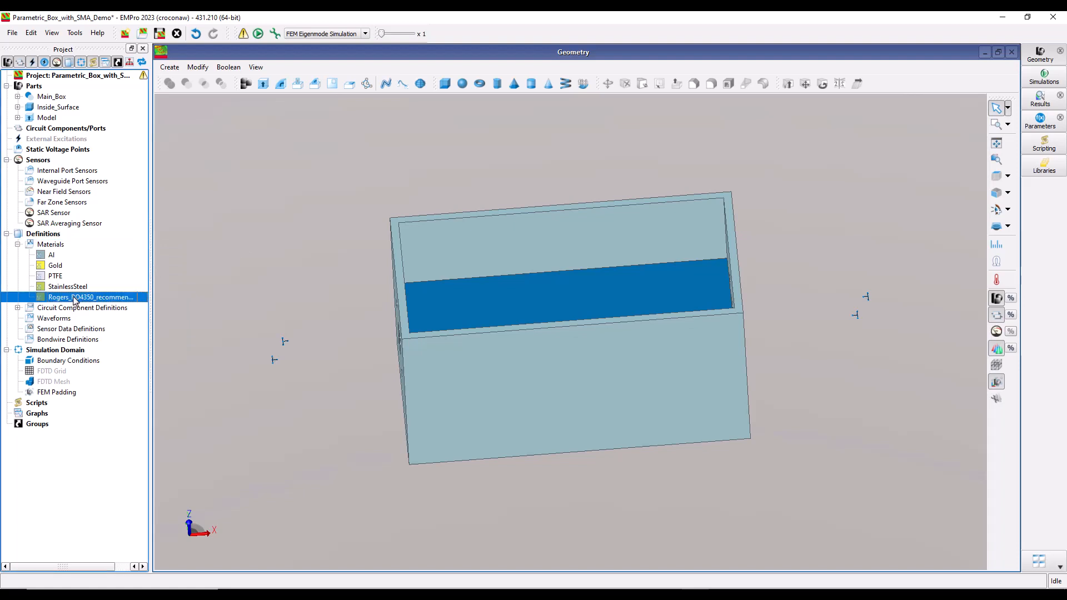
left_click_drag(75, 300, 46, 120)
middle_click_drag(418, 372, 510, 355)
scroll(515, 358, "down", 3)
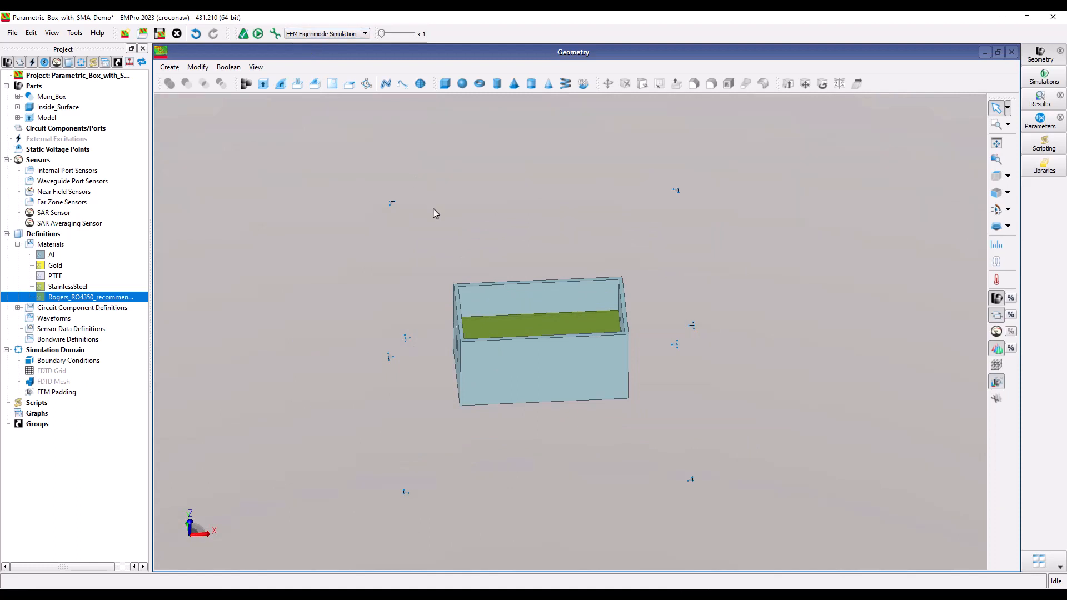
middle_click_drag(575, 430, 586, 378)
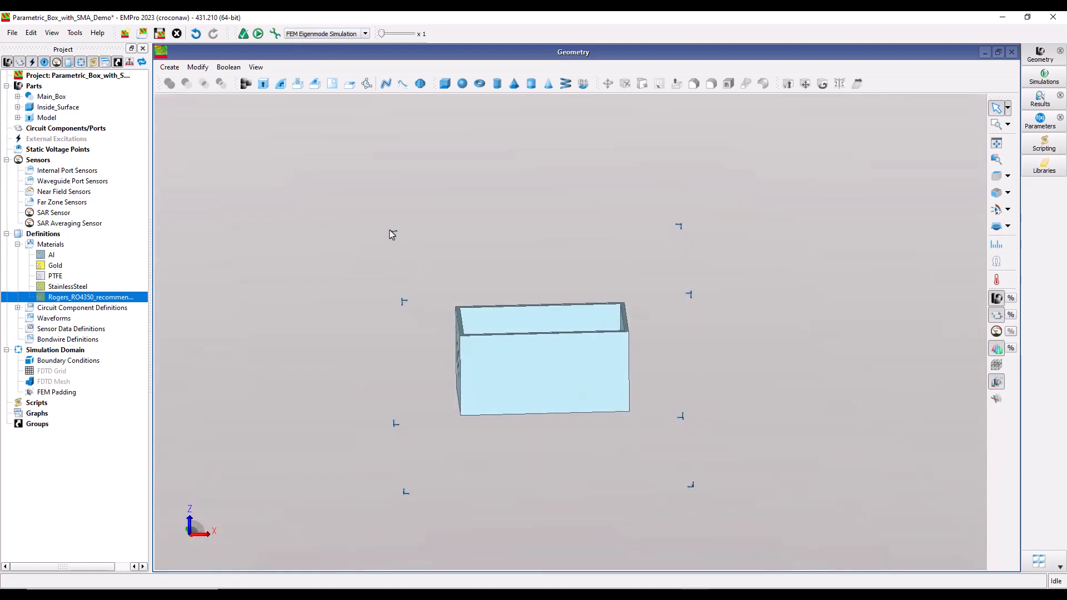
mouse_move(581, 445)
middle_mouse_down()
mouse_move(533, 405)
mouse_move(622, 415)
mouse_move(604, 375)
mouse_move(552, 372)
mouse_move(638, 443)
mouse_move(626, 458)
middle_mouse_up()
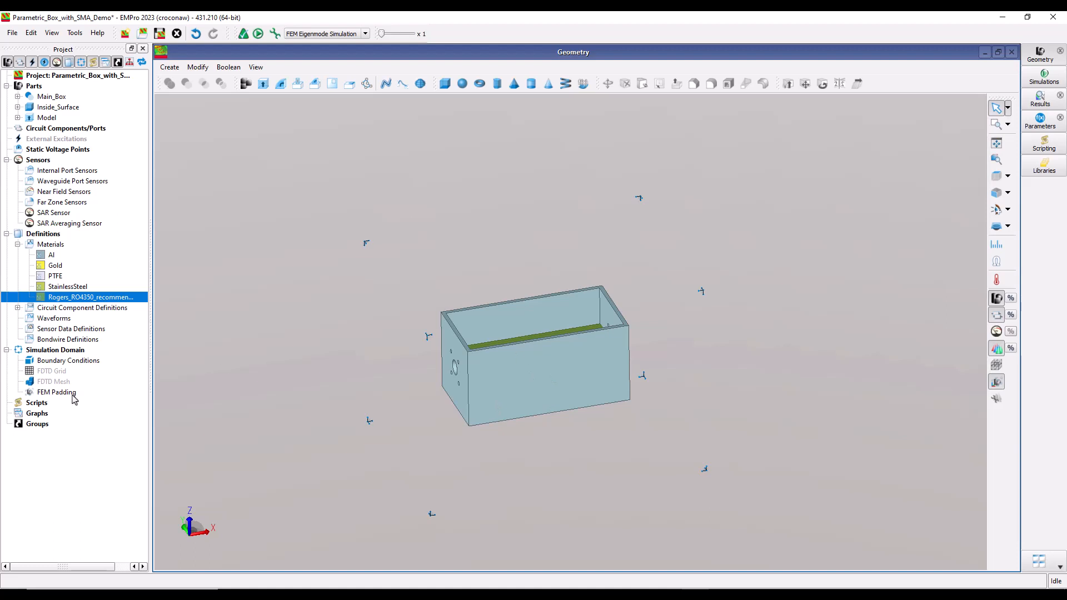
Step: Set the FEM padding to custom with 0 mm for the lower and upper X, Y and Z values, and apply it
double_click(71, 393)
left_click(171, 148)
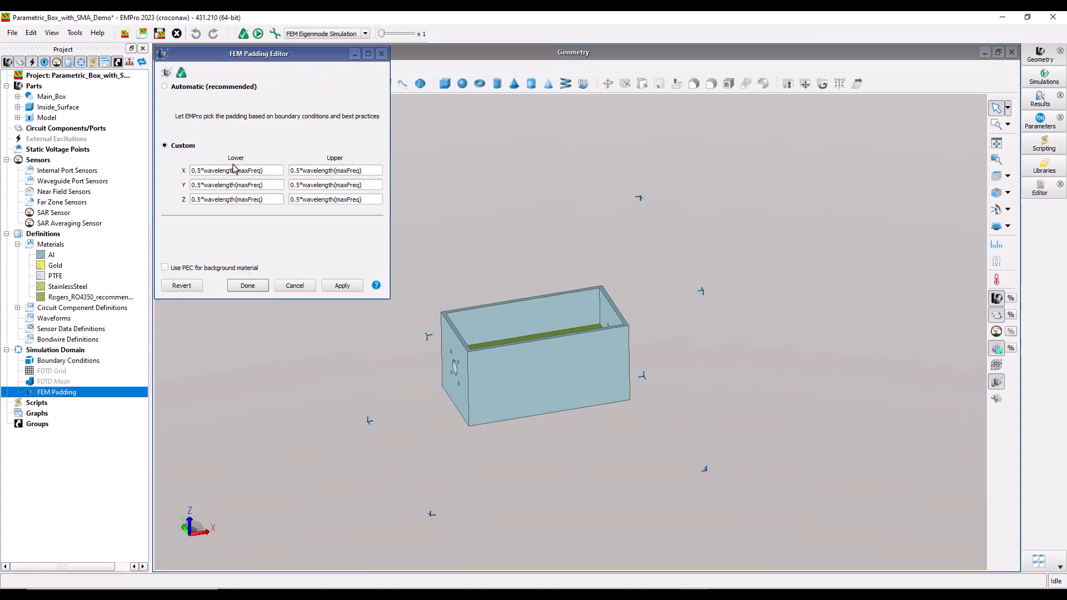
left_click_drag(263, 171, 186, 172)
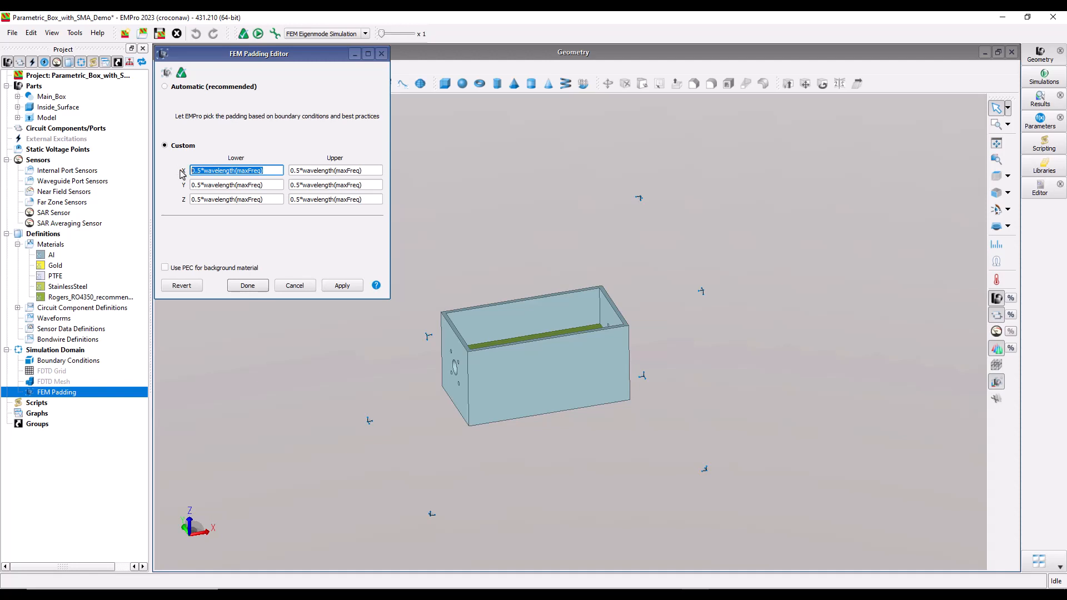
type("0 mm\t0 mm\t0 mm\t0 mm\t0 mm\t")
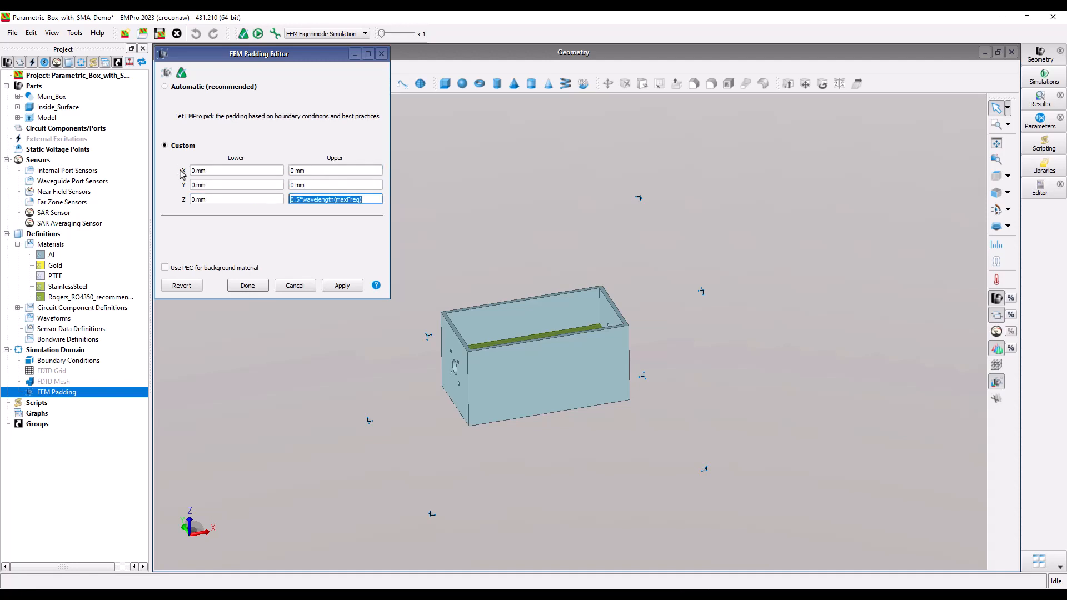
type("0 mm")
key("Tab")
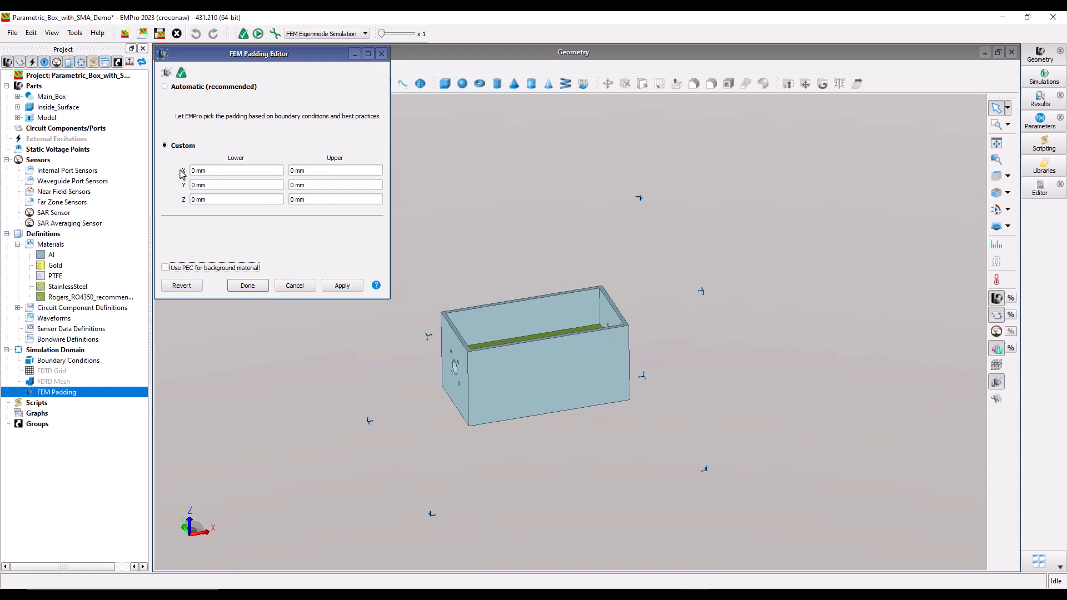
left_click(345, 285)
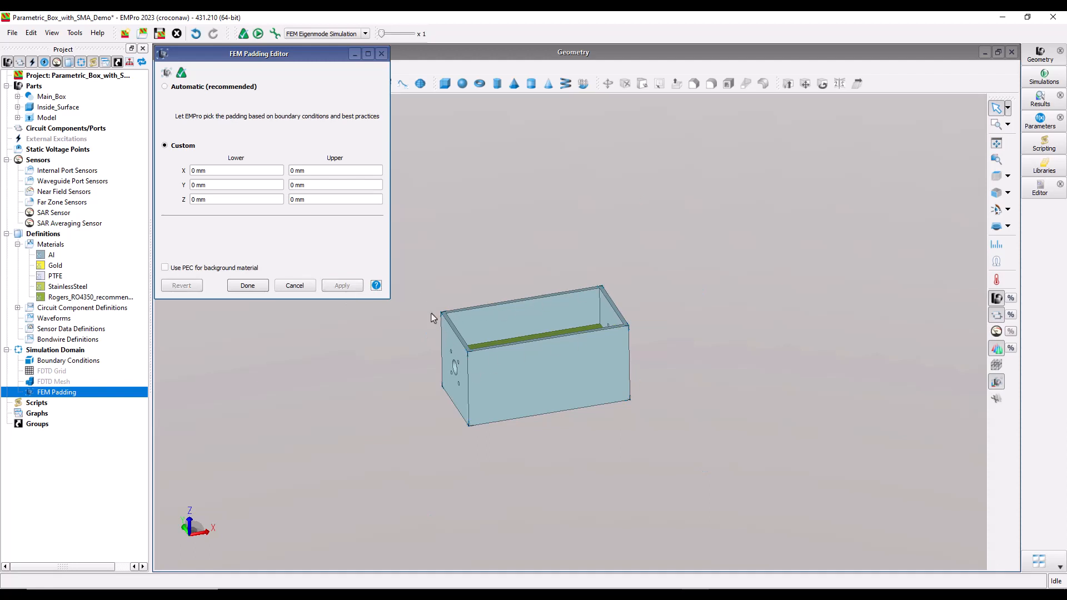
Step: Close the FEM padding settings and set the upper Z boundary condition to PEC
left_click(247, 286)
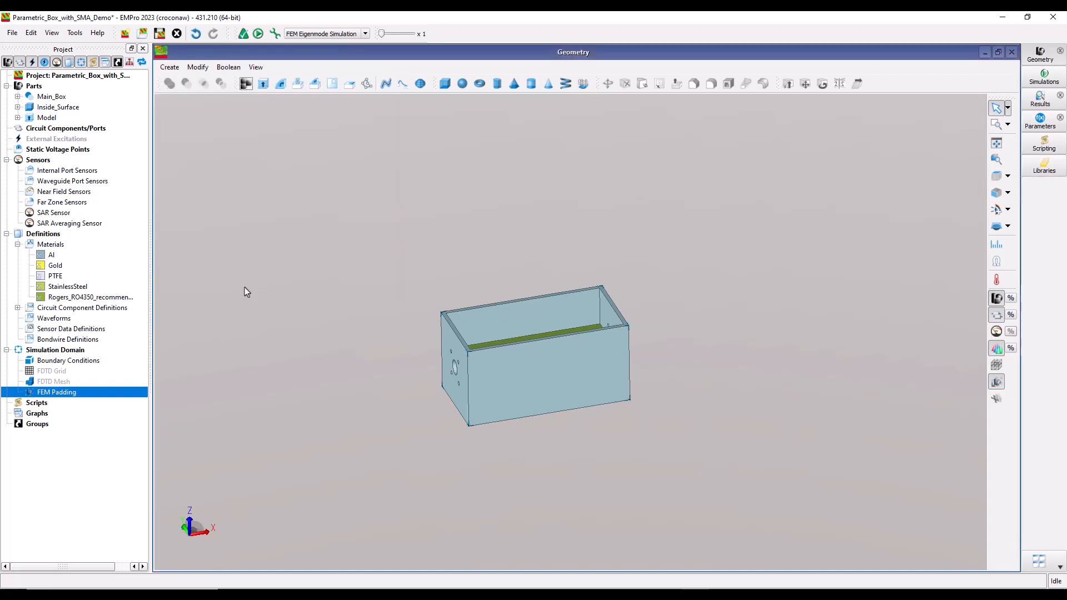
double_click(76, 363)
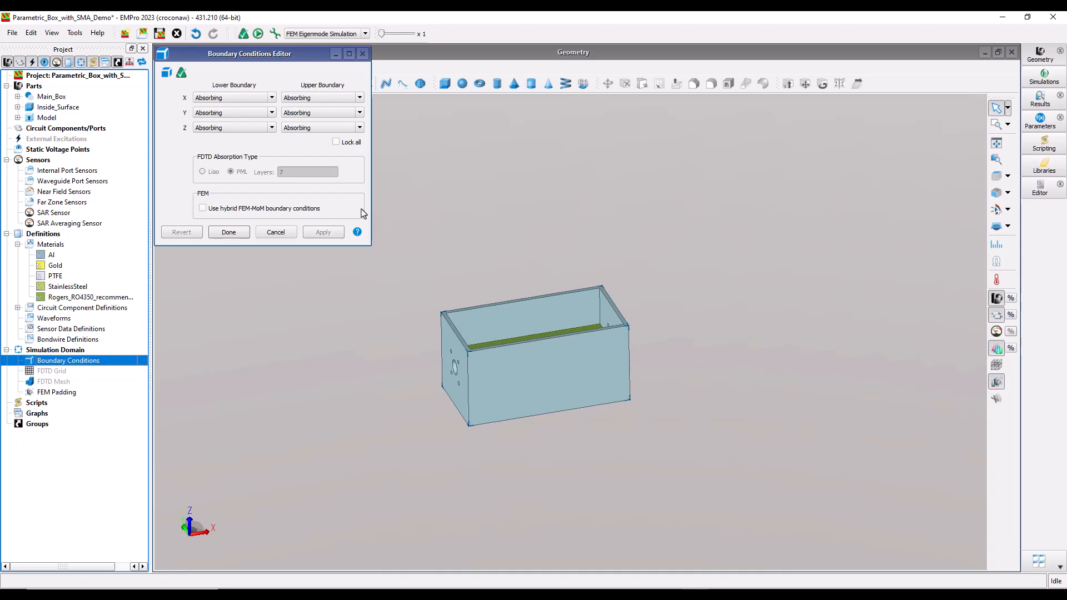
left_click(311, 129)
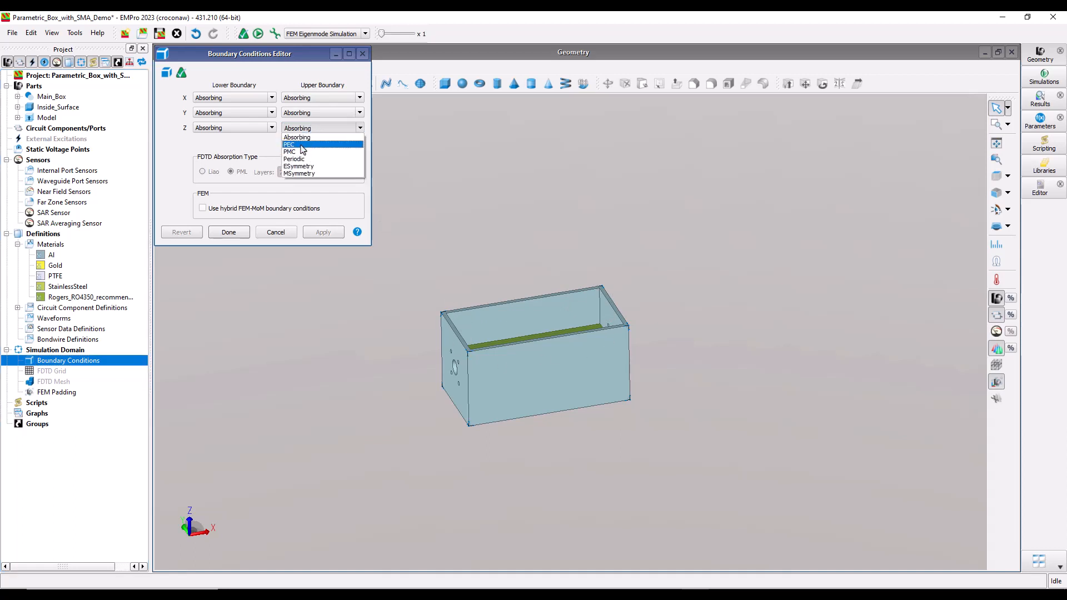
left_click(303, 144)
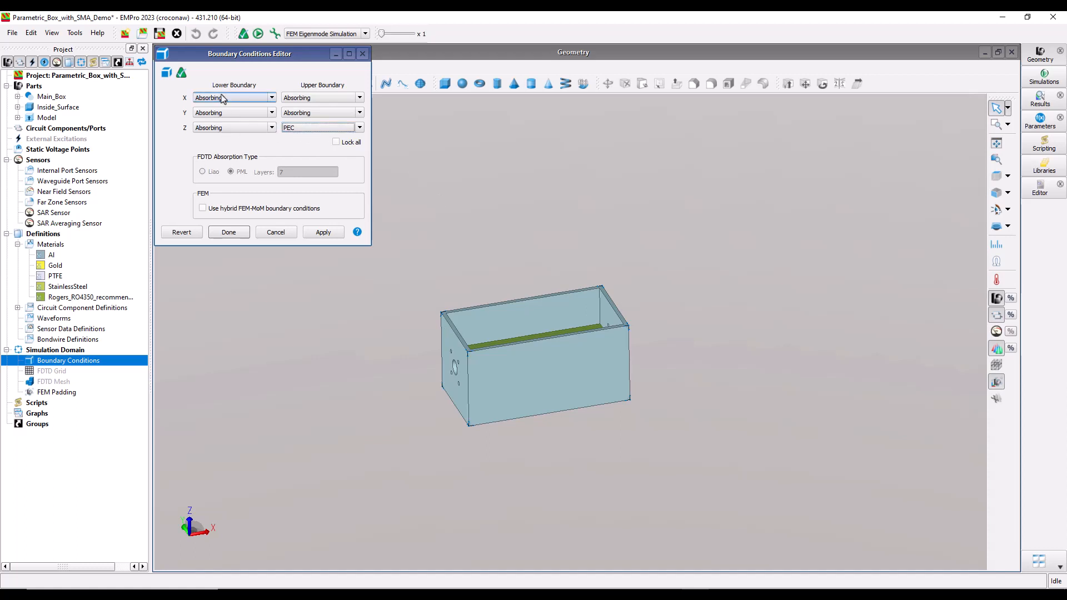
left_click(323, 233)
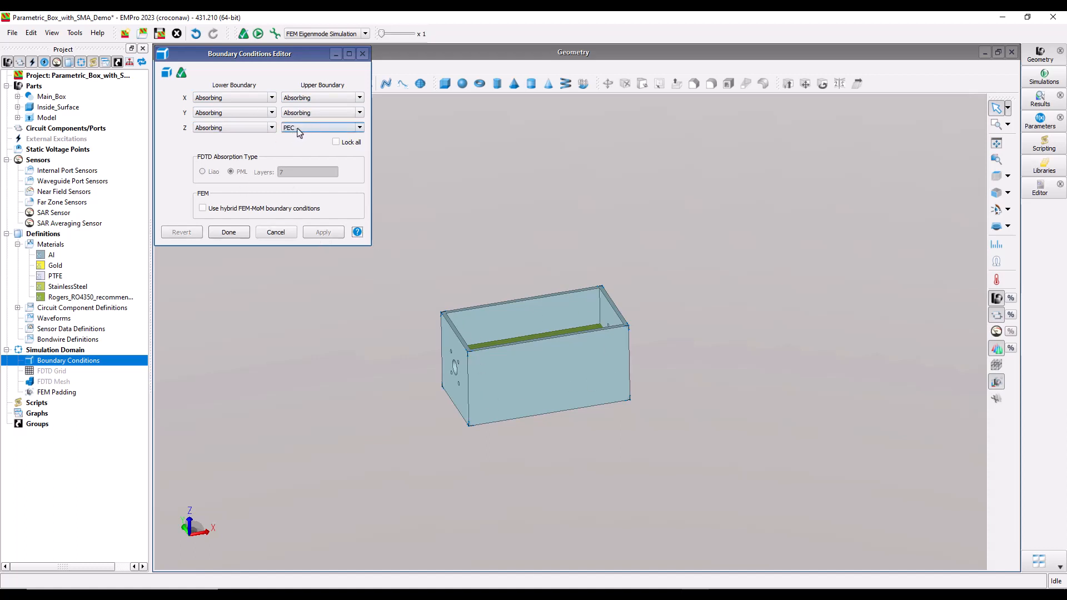
left_click(228, 232)
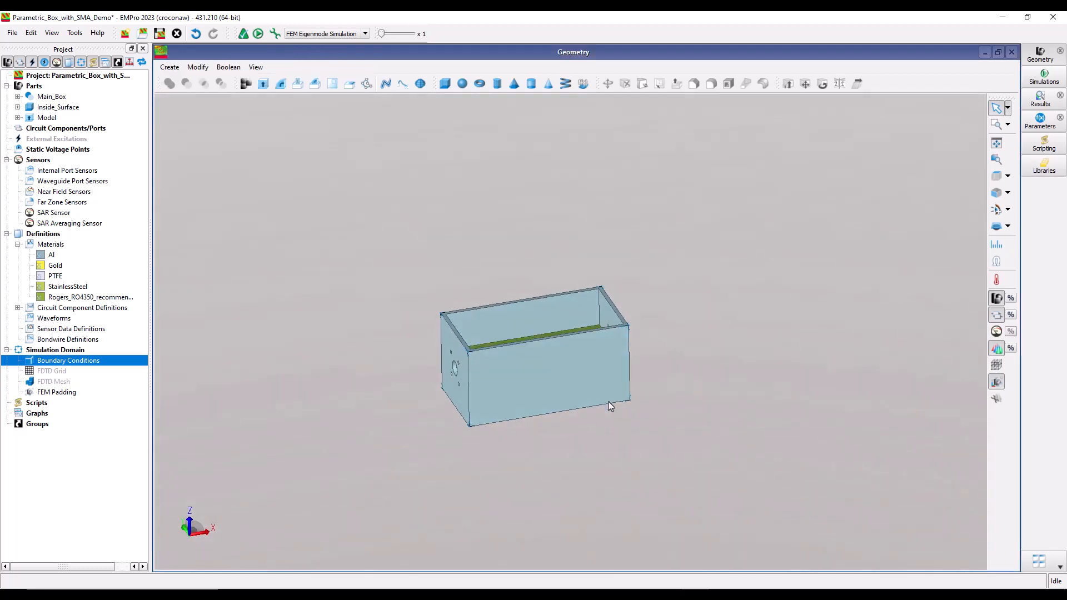
Step: Save the project, then create and queue an FEM eigenmode simulation with a 1 GHz start frequency and 5 eigenmodes
left_click(160, 33)
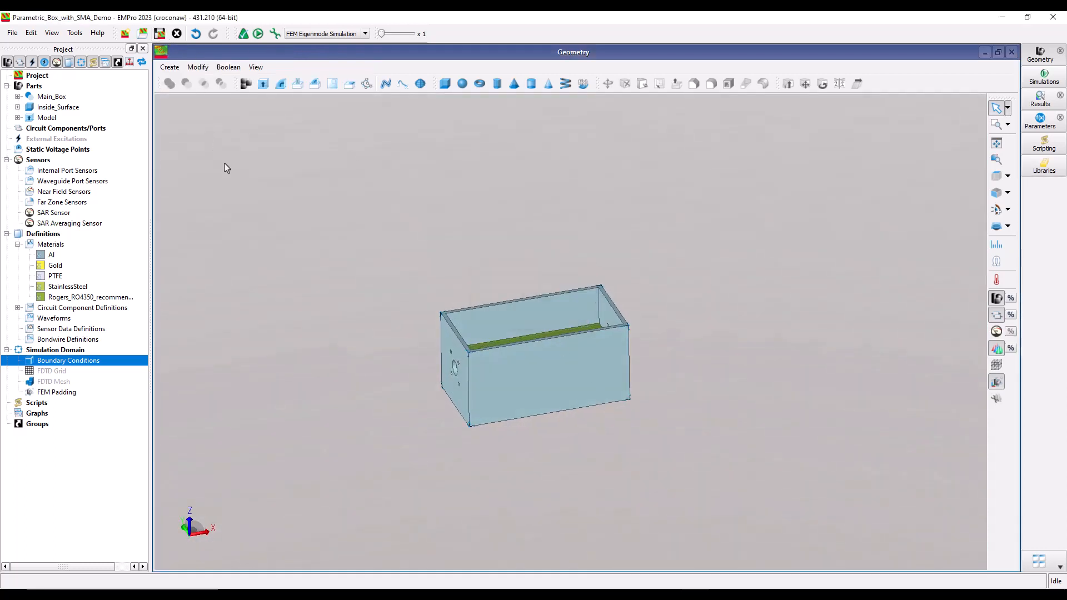
left_click(275, 34)
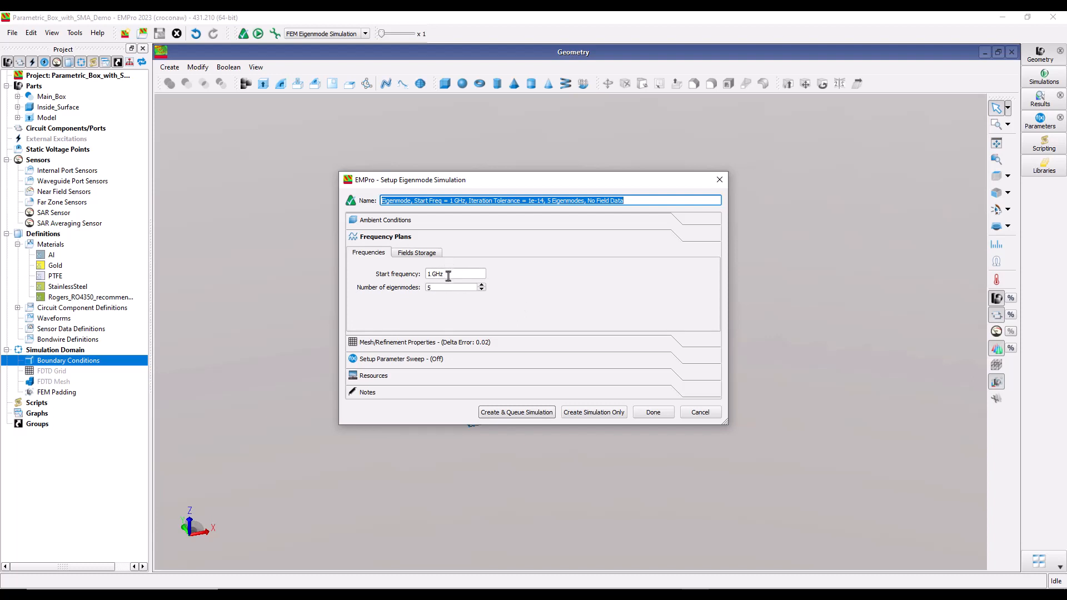
left_click(512, 413)
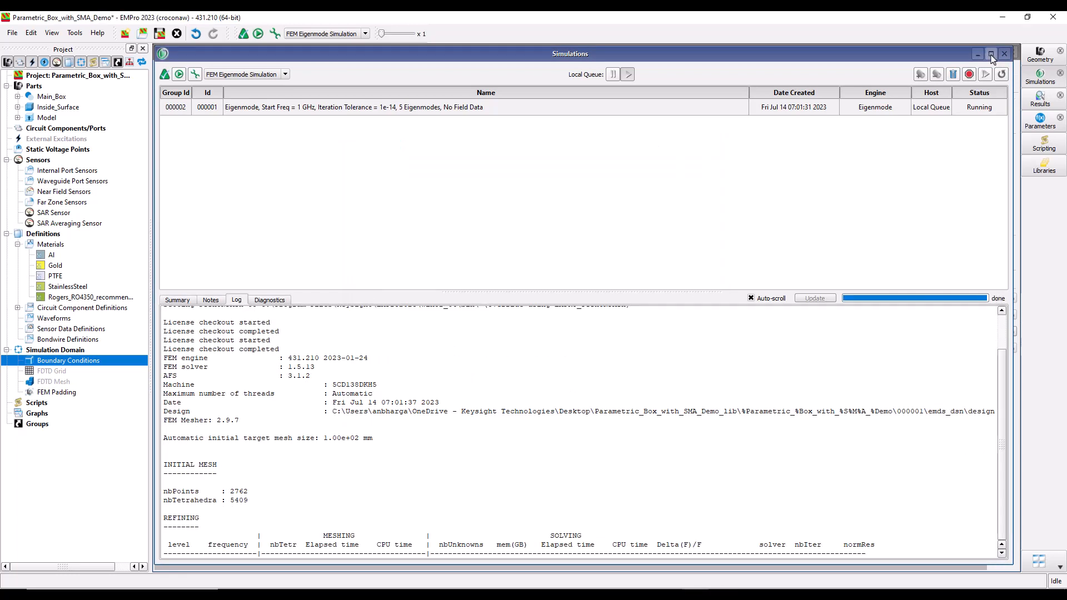
Step: Enlarge the simulations view and examine the first eigenmode's frequency and Q value in the log
left_click(992, 55)
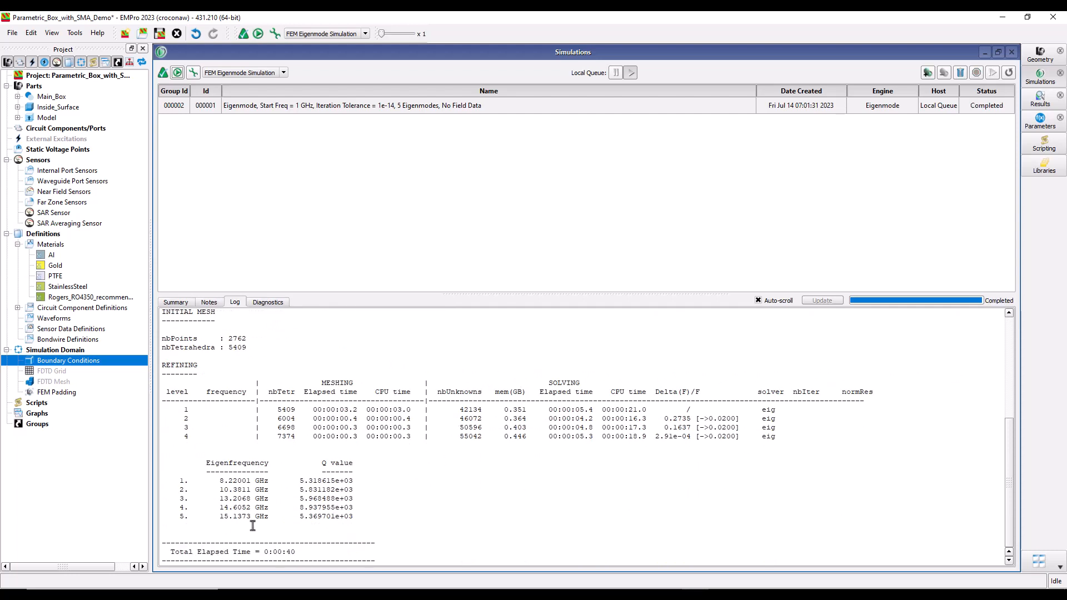
left_click_drag(217, 481, 251, 483)
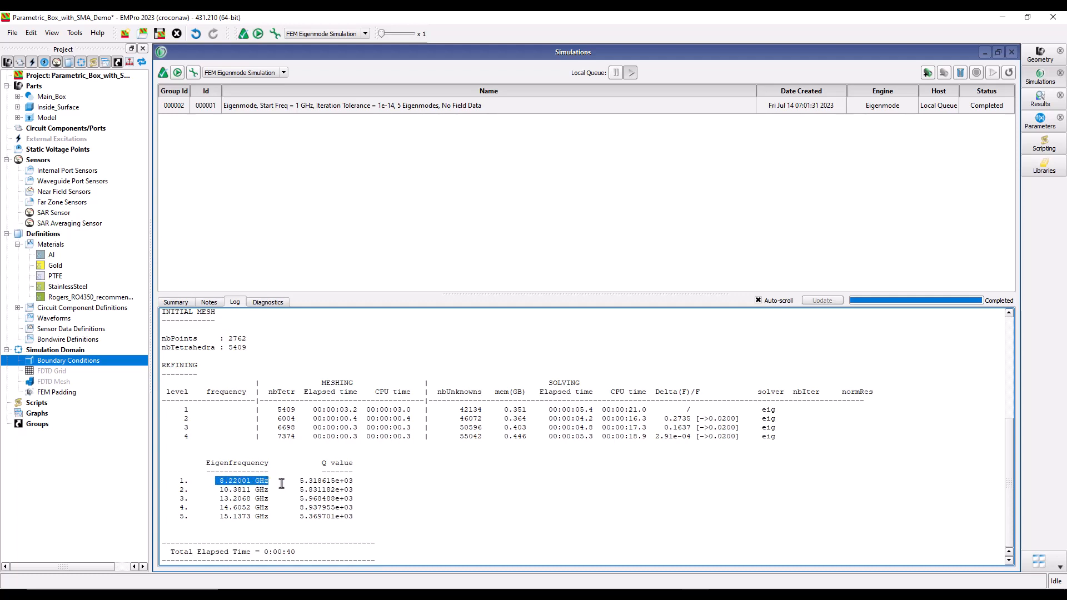
left_click_drag(298, 481, 355, 482)
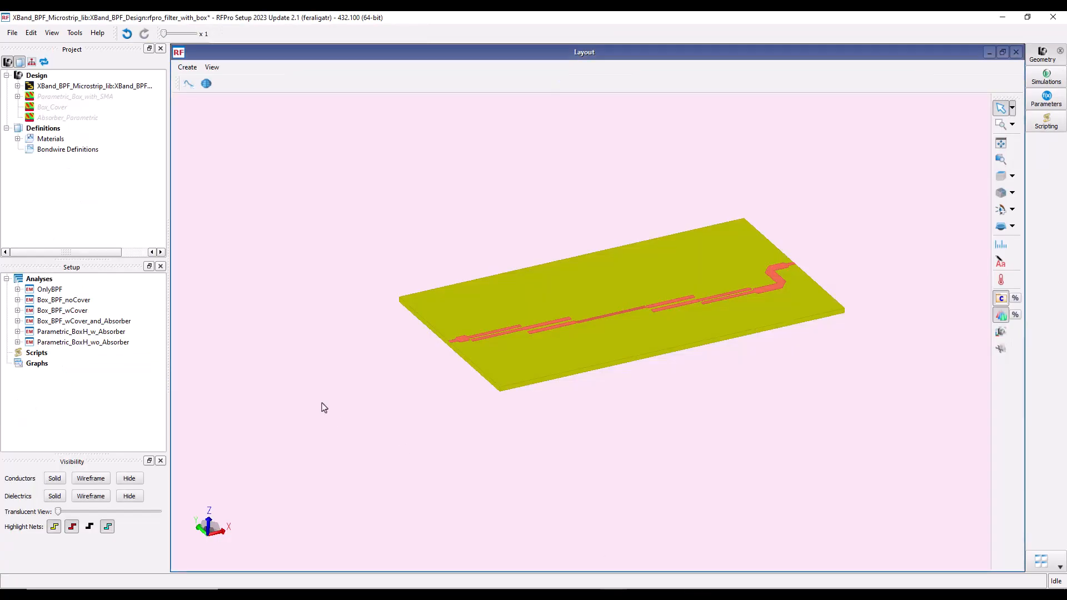
Step: Switch to RFPro and examine the S-parameter results of the Box_BPF_wCover analysis in an enlarged plot
right_click(79, 312)
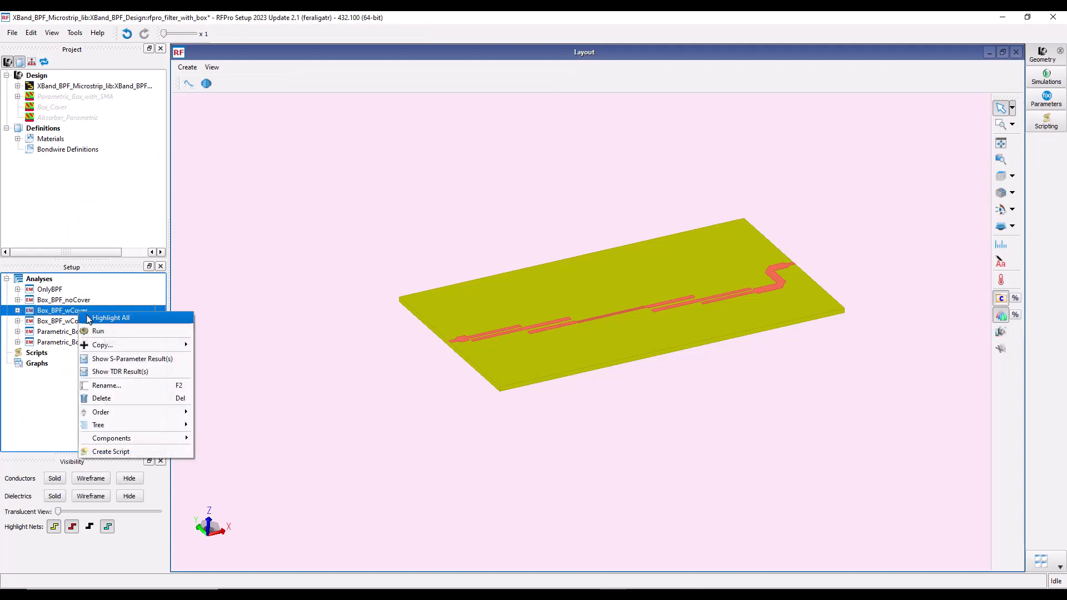
left_click(131, 358)
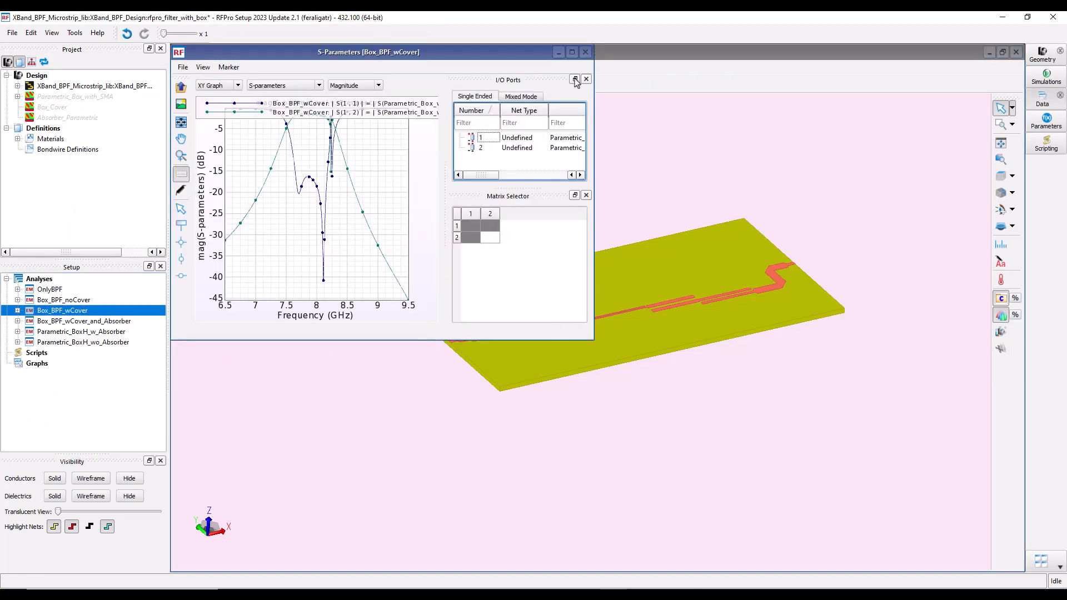
left_click(572, 52)
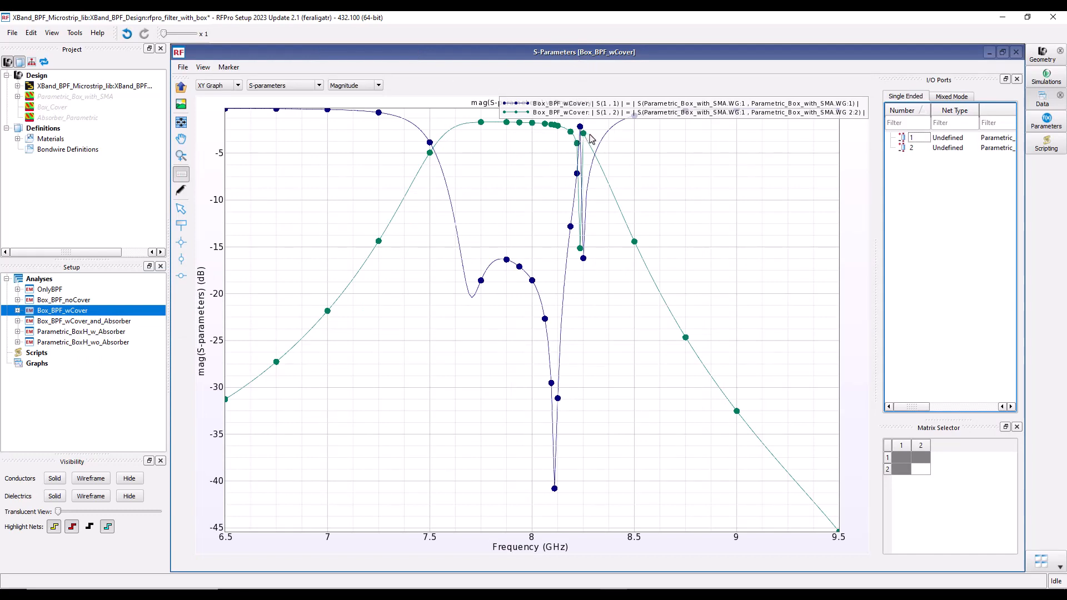
left_click(1002, 18)
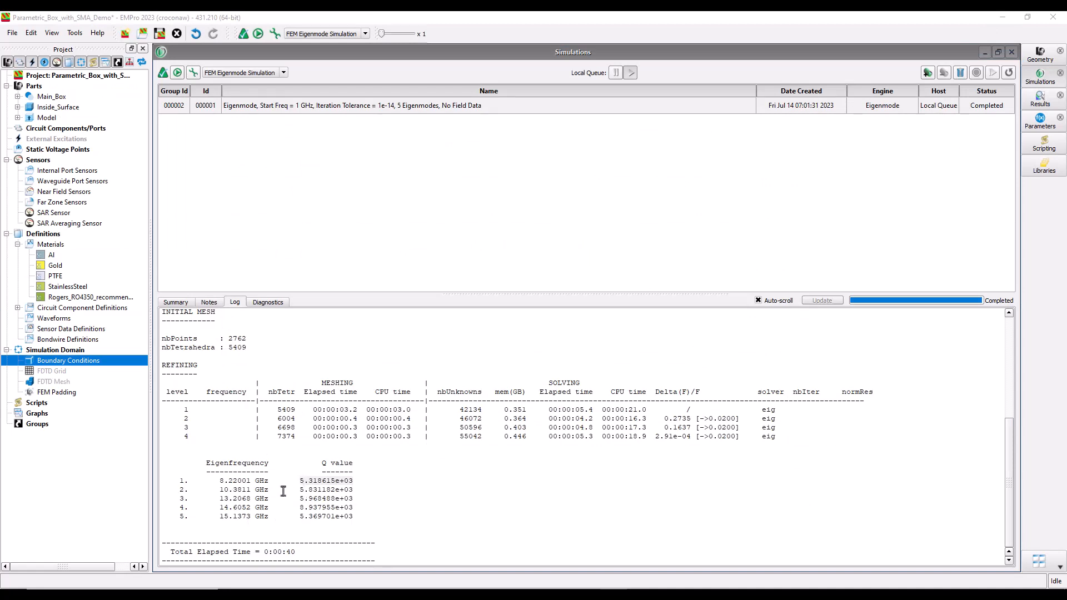
Step: Back in EMPro, re-examine the first eigenmode's frequency and Q value in the simulation log, then close the simulations view
left_click(236, 482)
left_click_drag(214, 482, 354, 483)
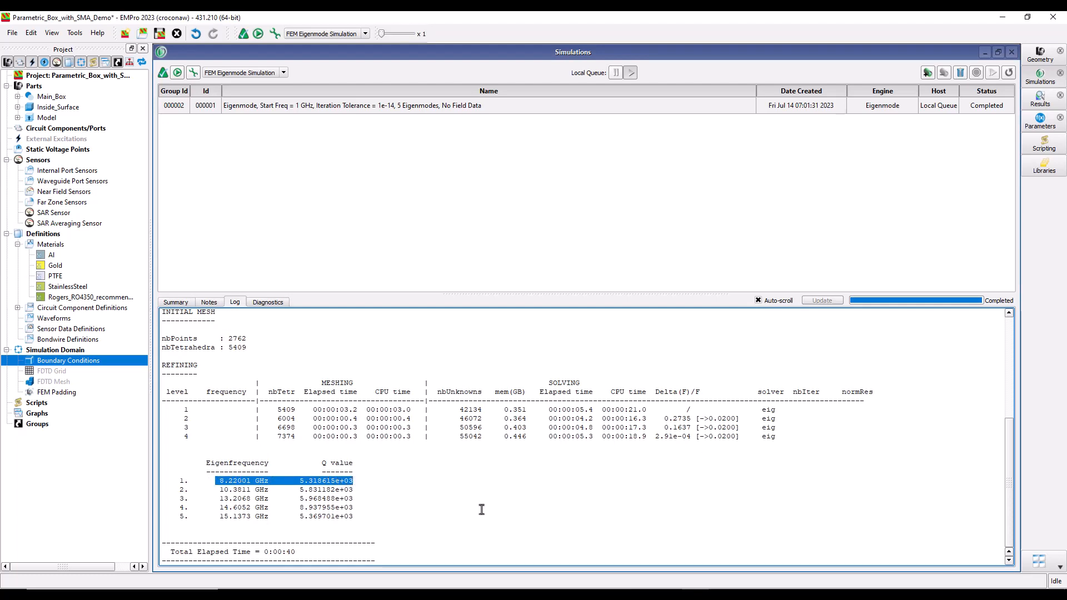
left_click(412, 499)
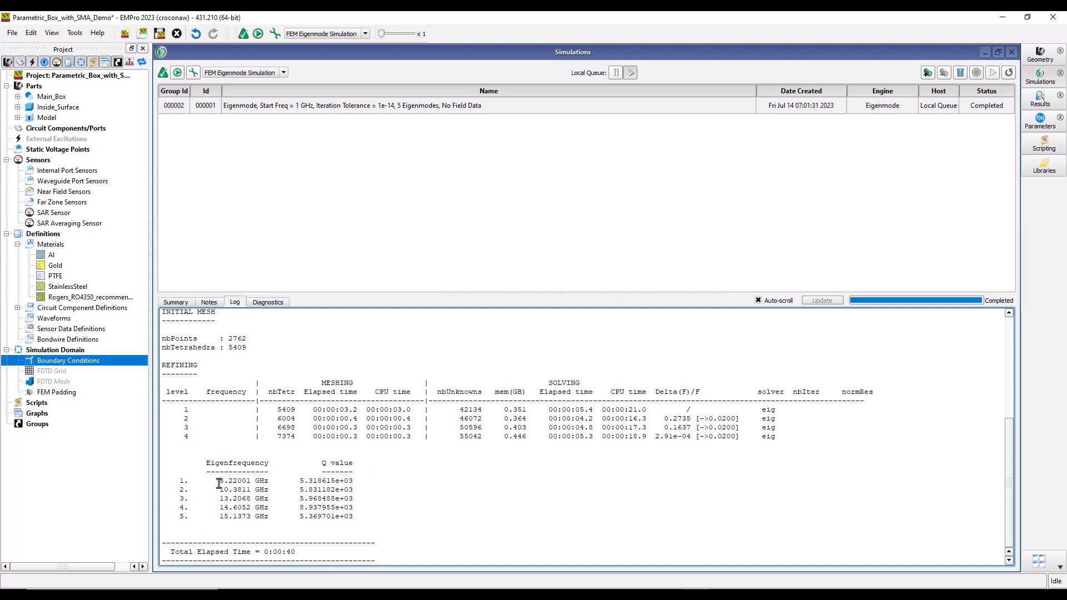
left_click_drag(220, 481, 355, 484)
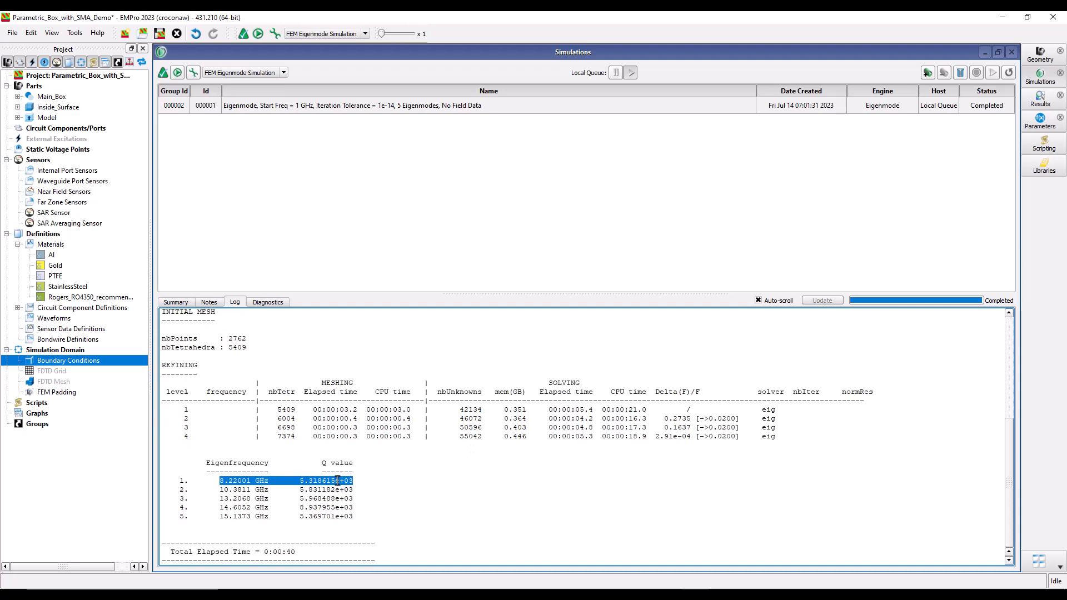
left_click(250, 481)
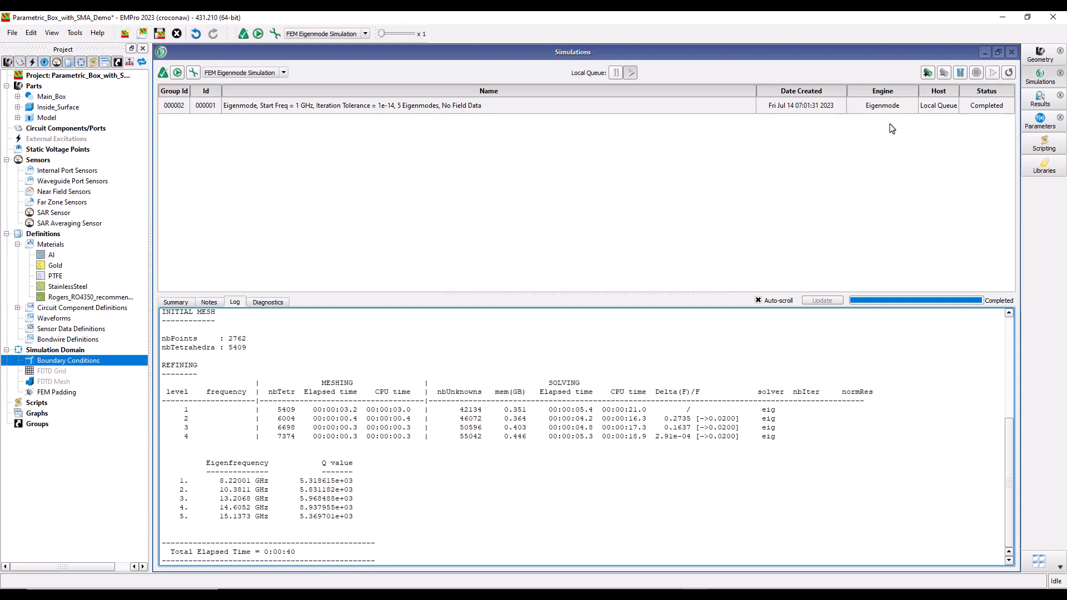
left_click(1011, 52)
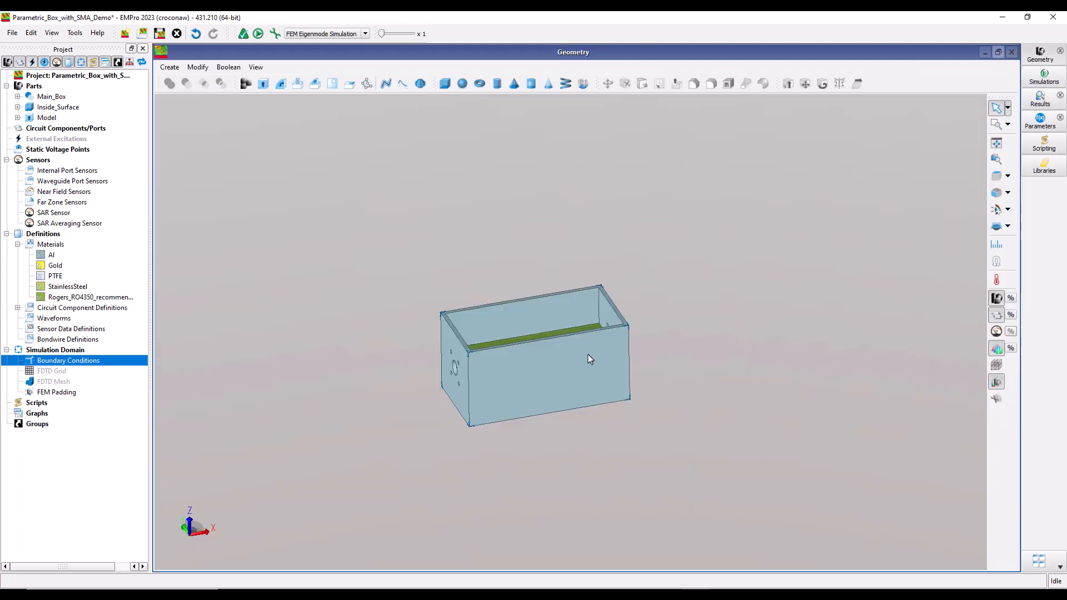
Step: Inspect the substrate and the open cavity inside the box from above
middle_click_drag(586, 358, 494, 307)
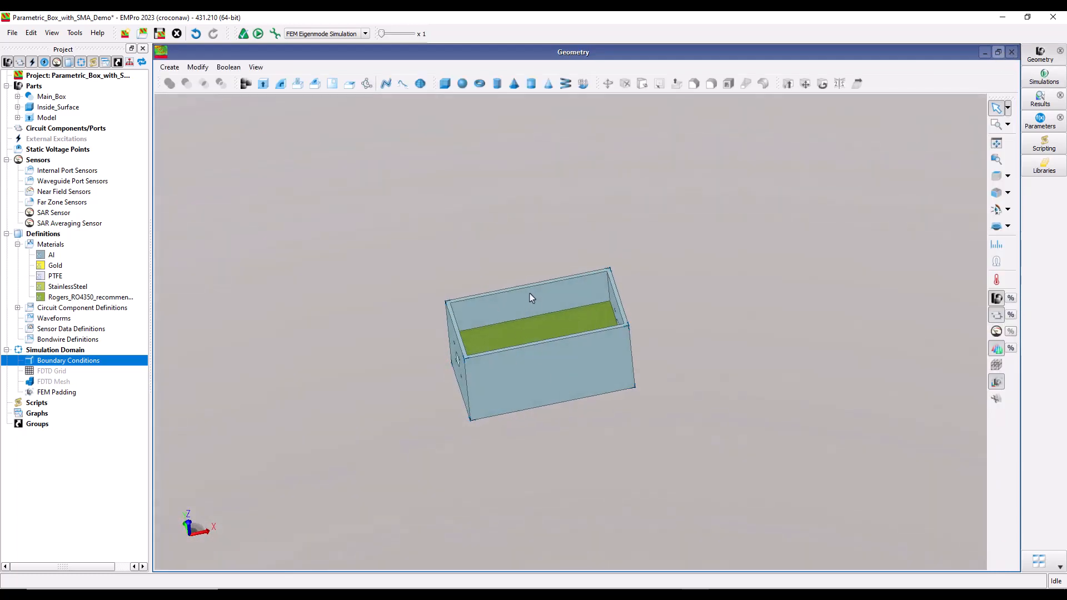
scroll(542, 359, "up", 3)
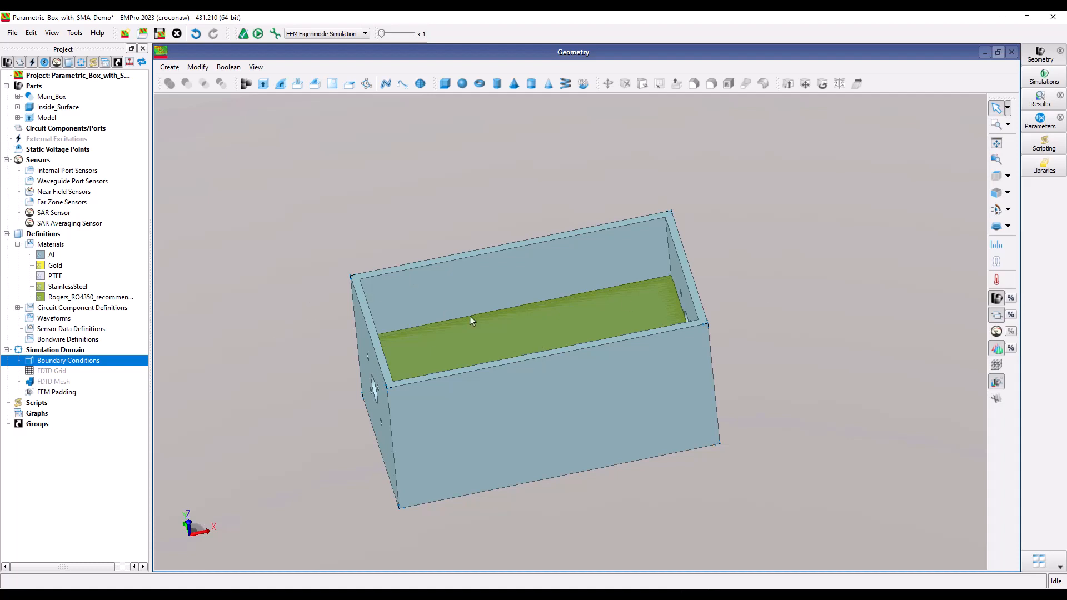
scroll(562, 376, "down", 3)
middle_click_drag(565, 378, 570, 344)
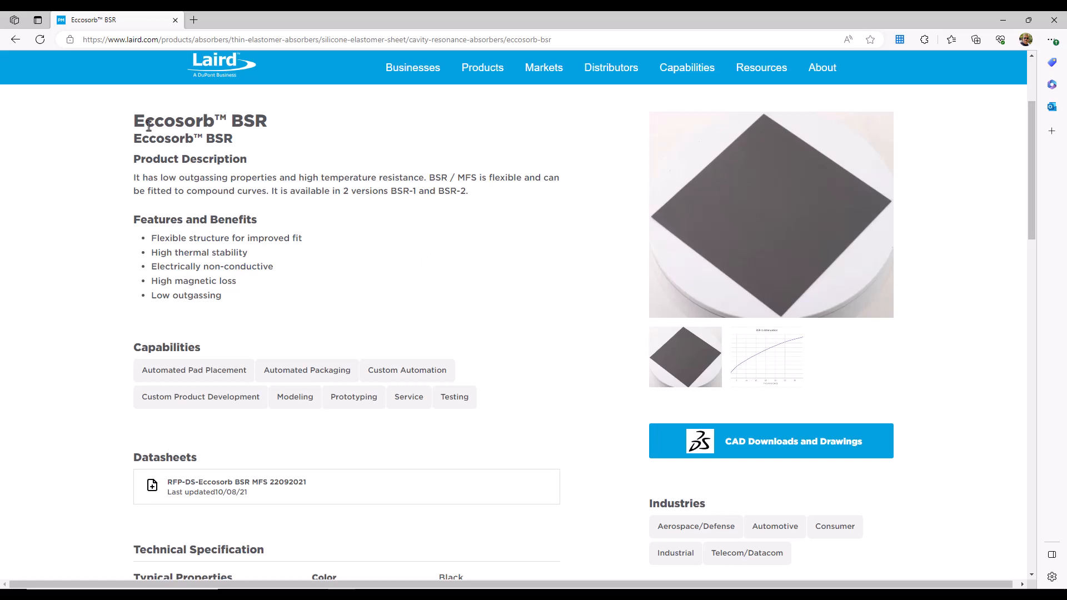
Step: Examine the technical specifications of the Eccosorb BSR absorber on the Laird product page in the browser
scroll(603, 369, "down", 7)
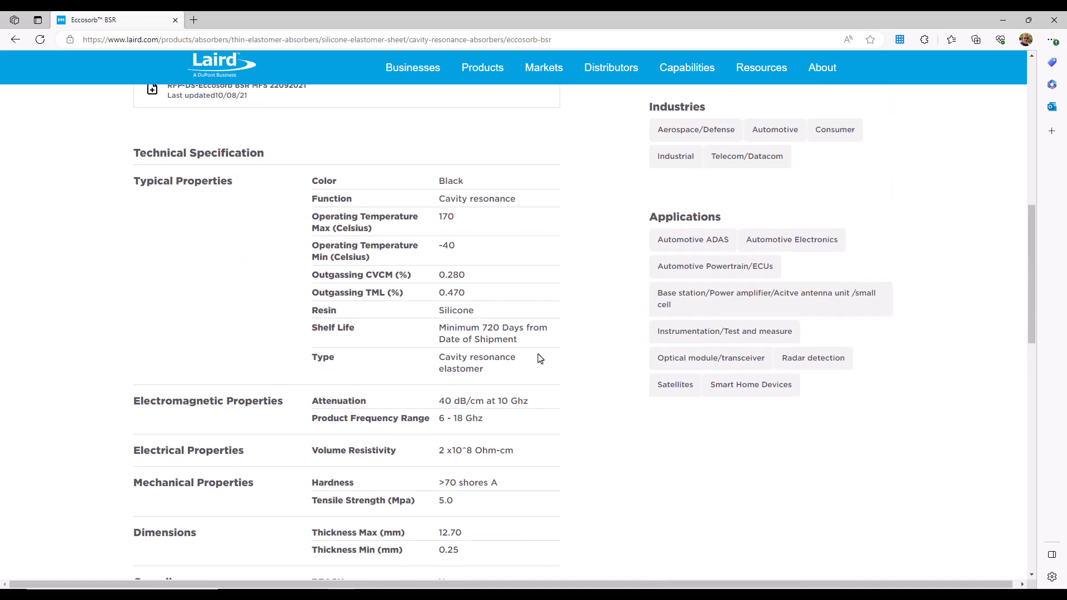
scroll(539, 357, "down", 3)
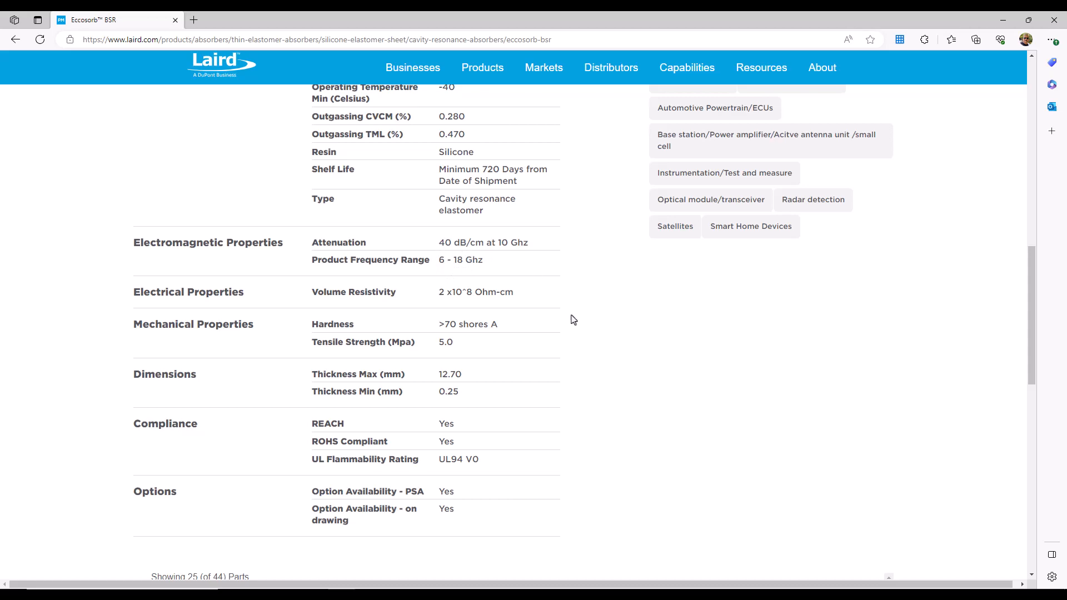
scroll(555, 338, "up", 9)
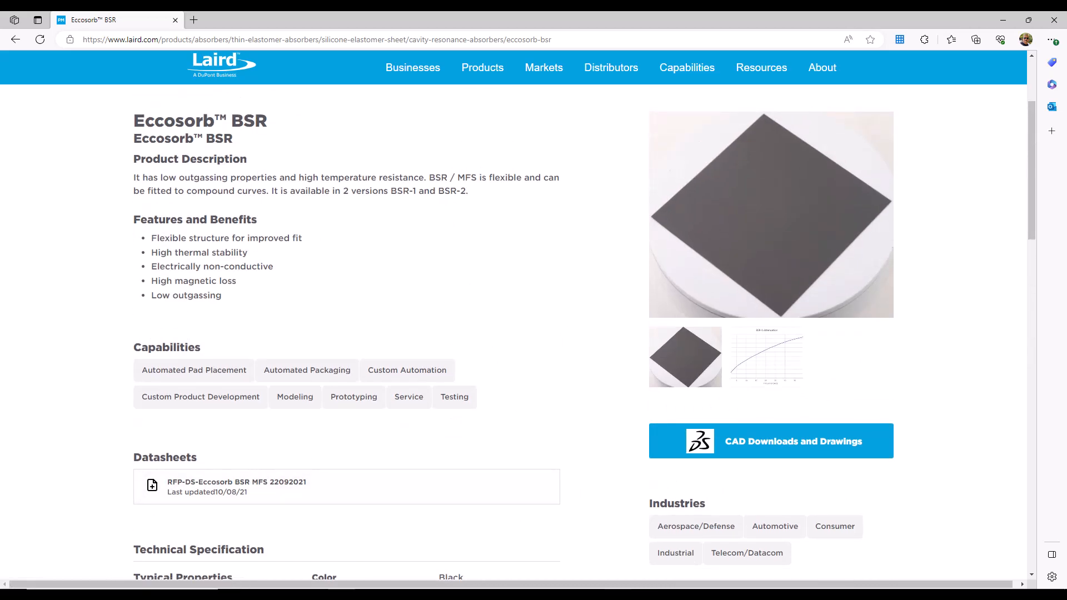
Step: Switch back to EMPro and add ECCOSORB BSR-1 from the default material library to the project materials
key("alt+Tab")
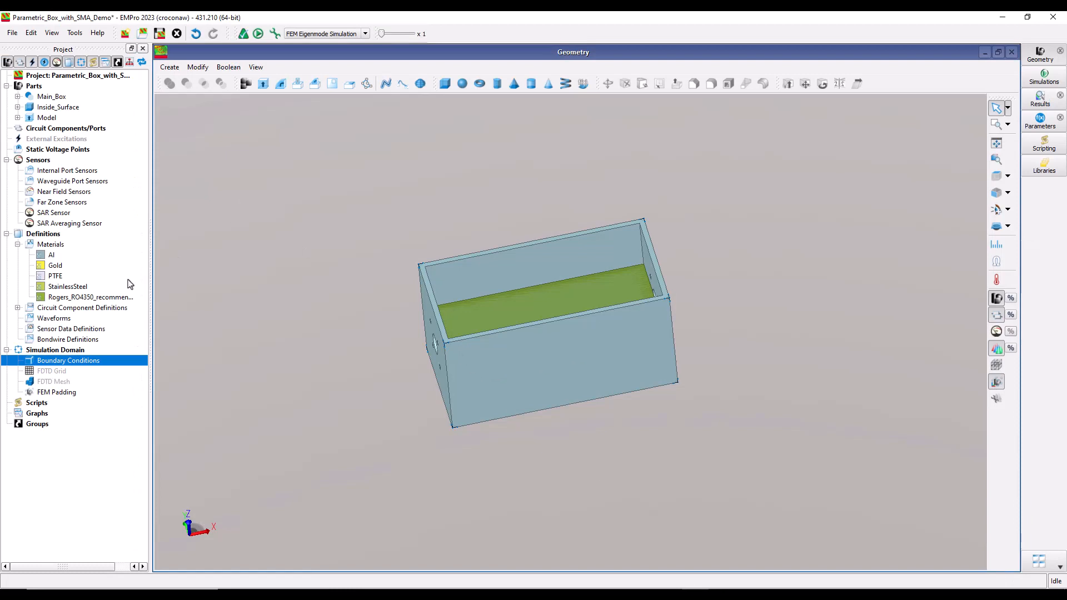
right_click(55, 244)
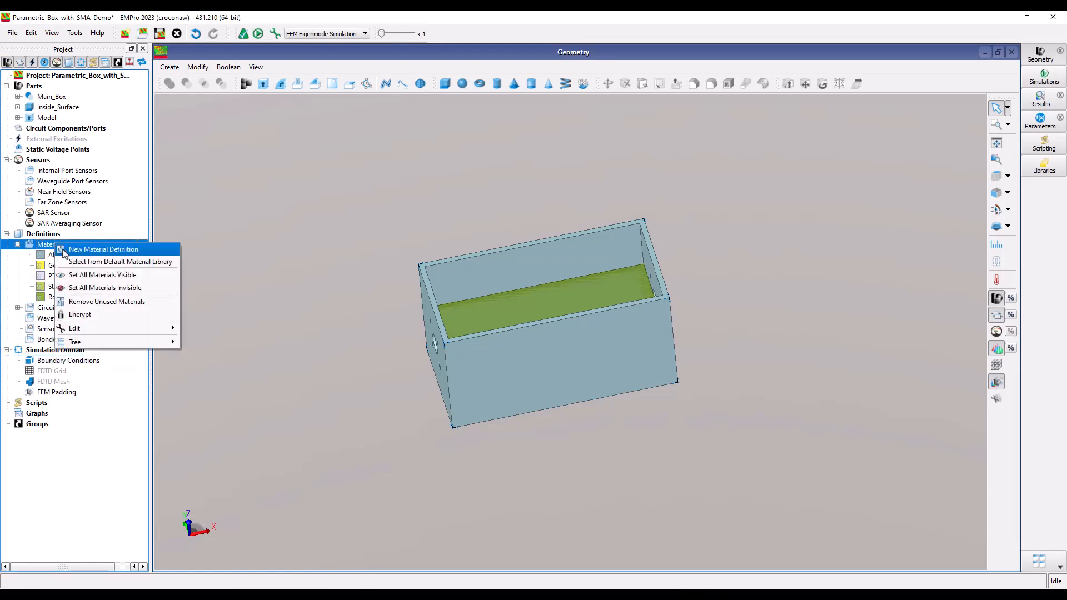
left_click(75, 264)
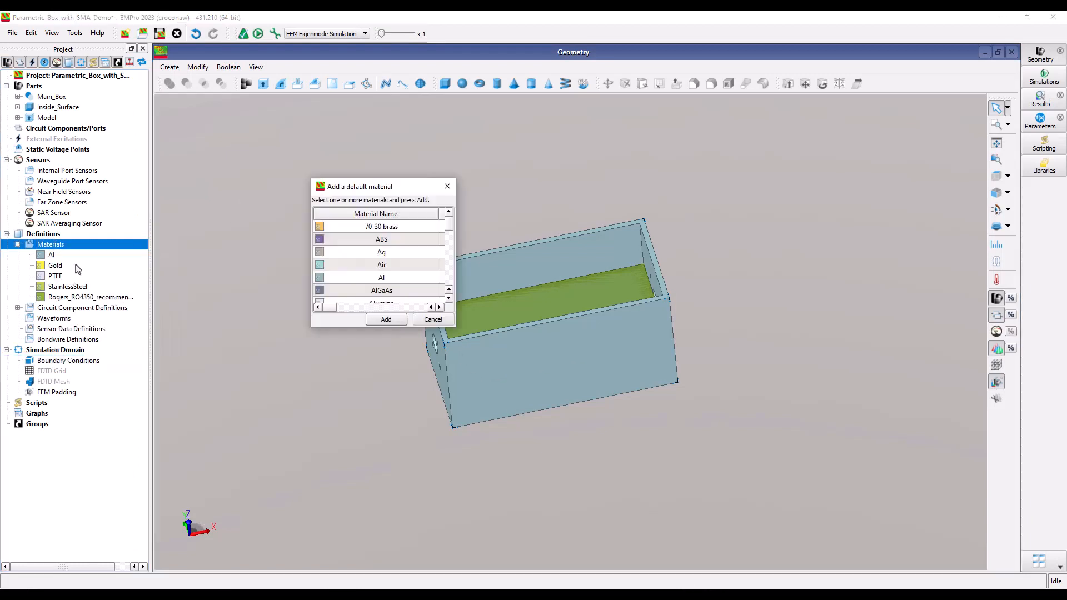
left_click_drag(455, 326, 593, 558)
scroll(408, 368, "down", 8)
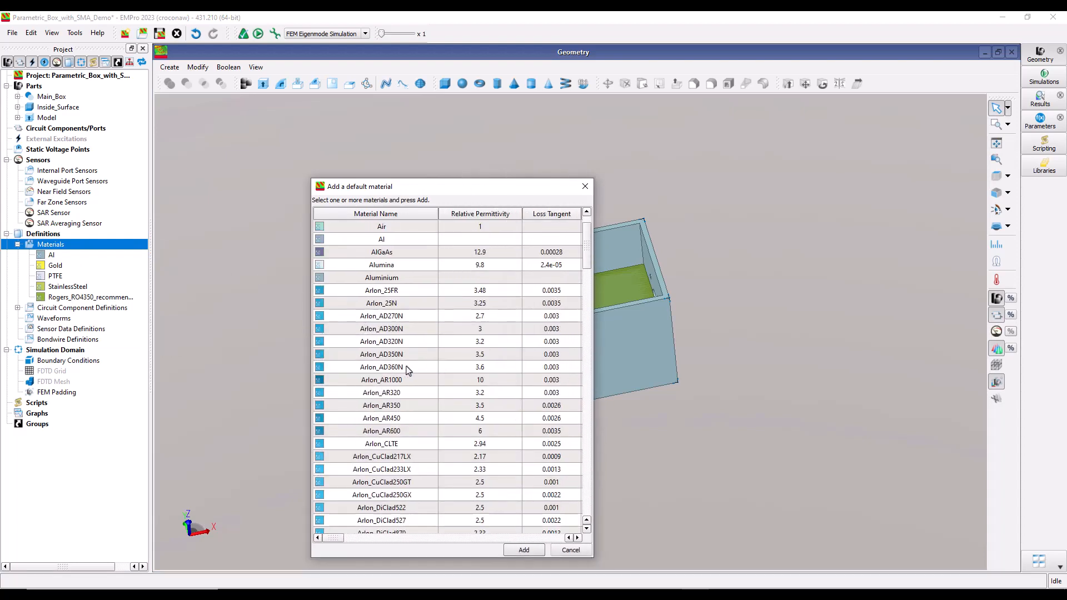
scroll(409, 371, "down", 5)
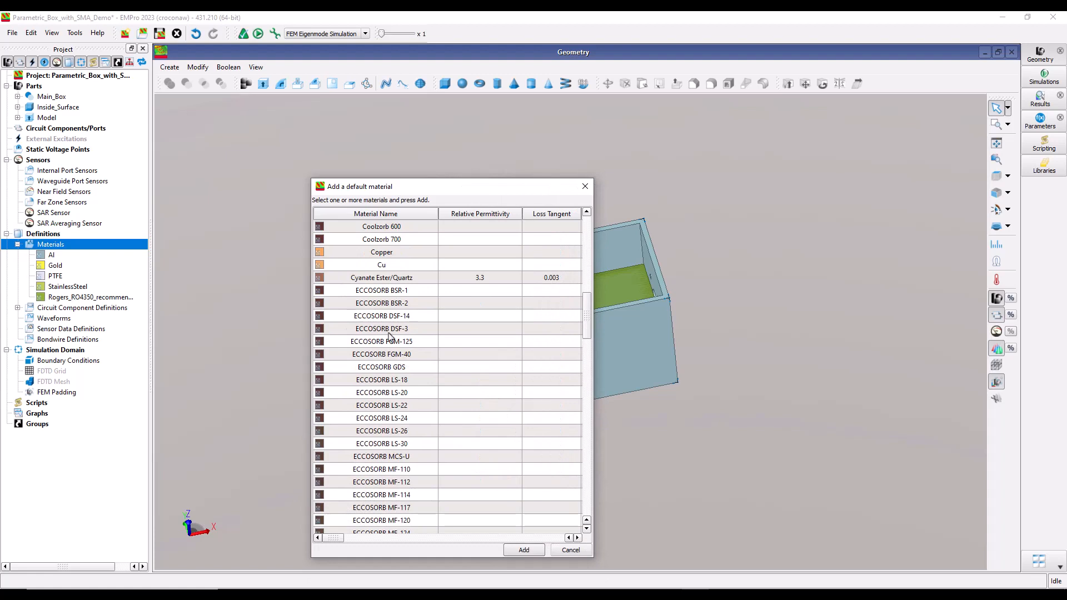
left_click(384, 292)
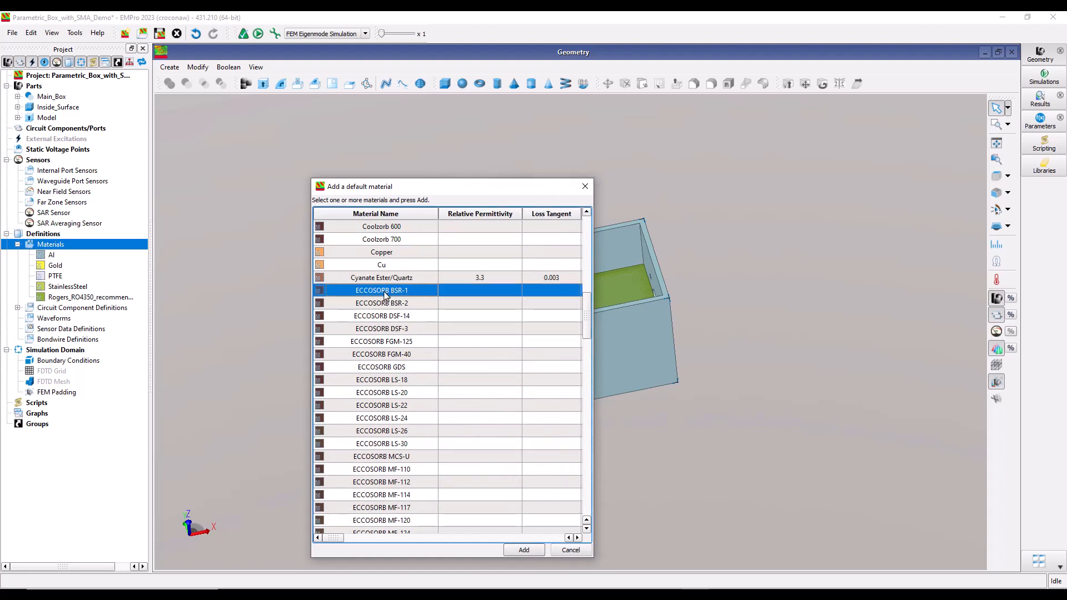
left_click(524, 550)
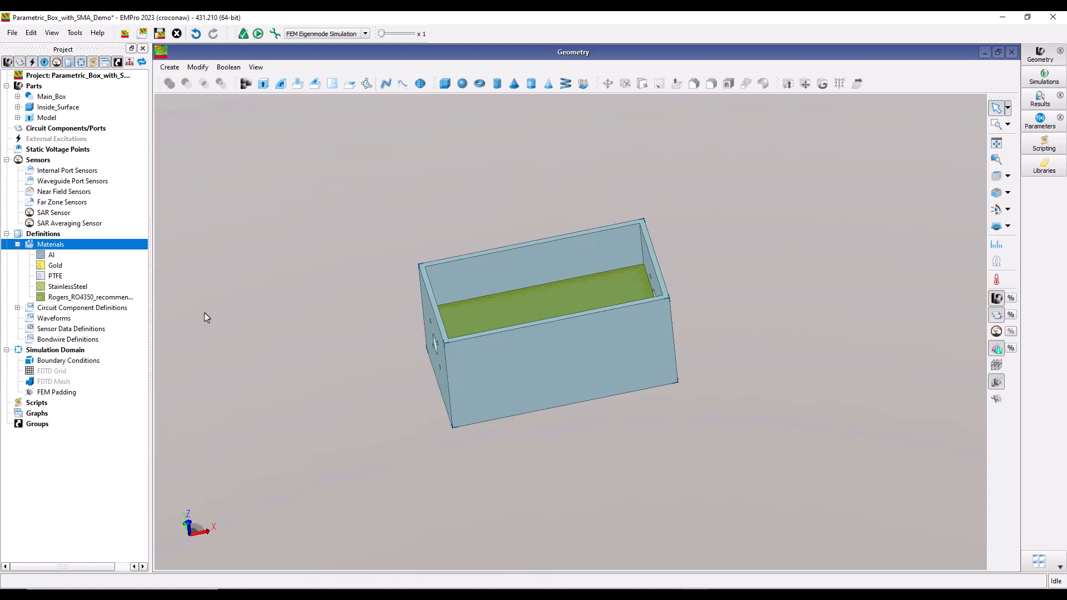
Step: Examine the ECCOSORB BSR-1 material's sampled permittivity and conductivity data and its file import options, leaving the definition as it is
right_click(59, 245)
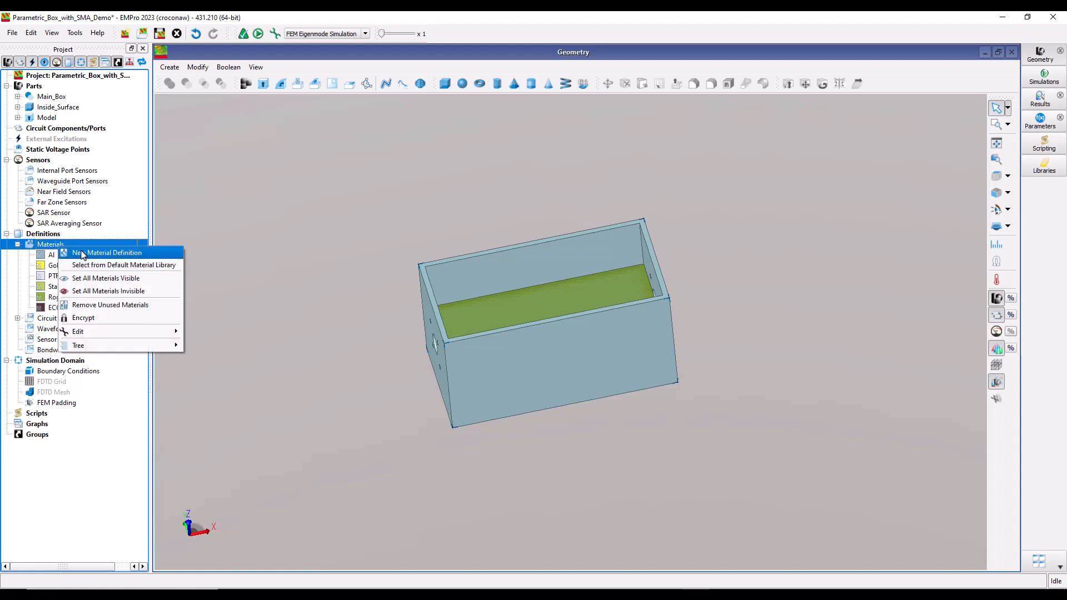
left_click(236, 352)
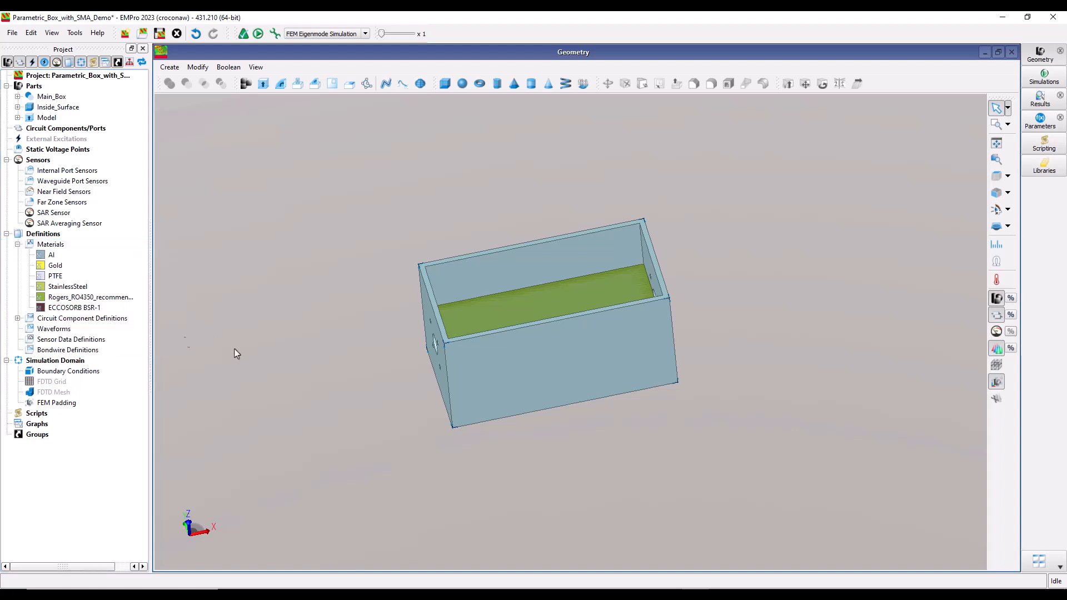
left_click(81, 309)
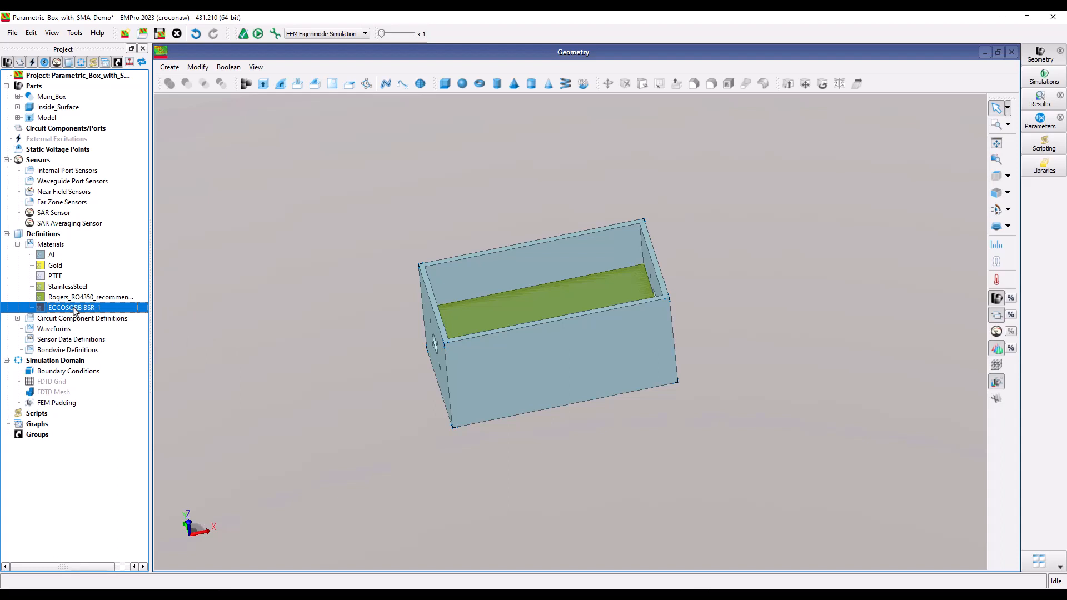
double_click(82, 309)
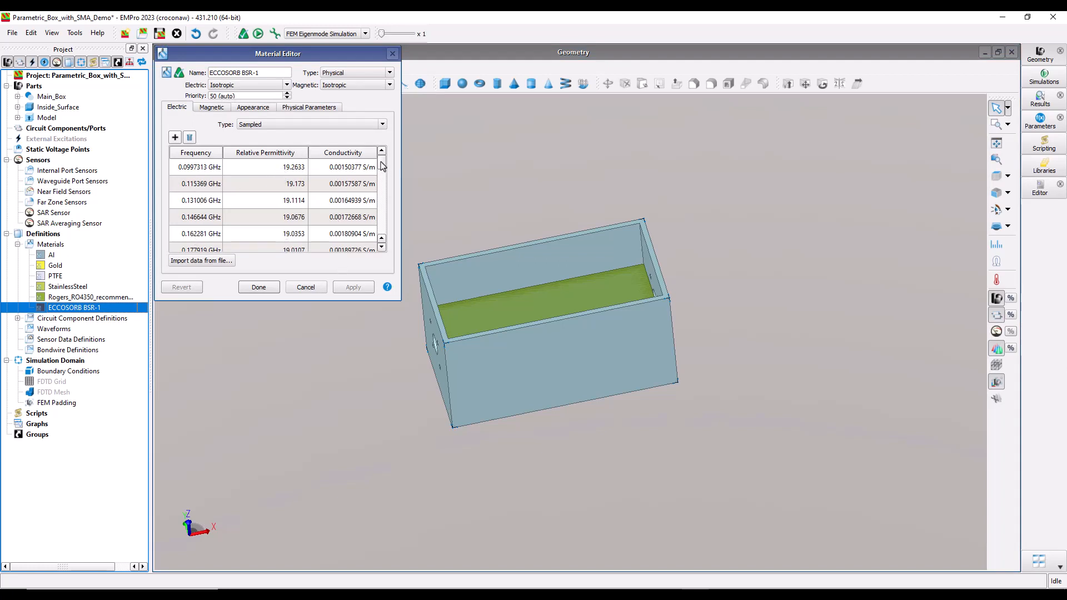
mouse_move(381, 167)
left_mouse_down()
mouse_move(387, 175)
mouse_move(387, 157)
left_mouse_up()
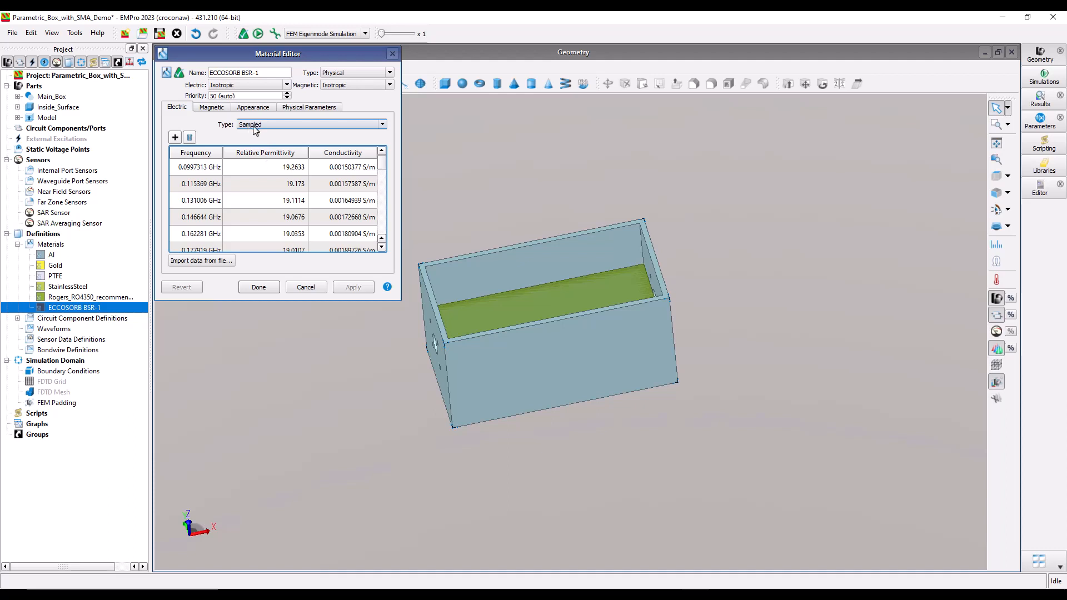
left_click(219, 261)
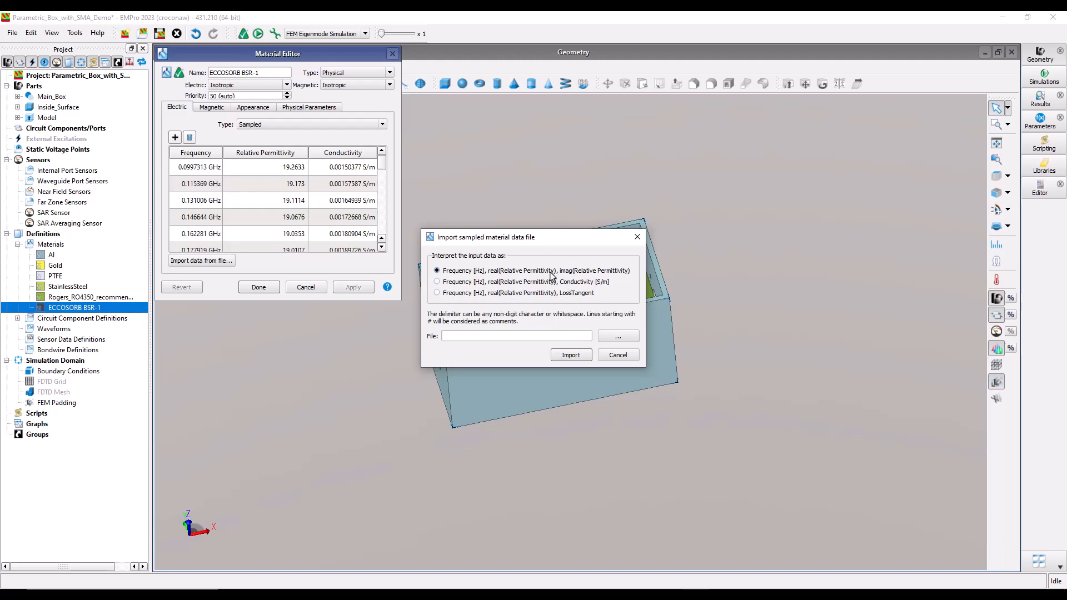
left_click(616, 359)
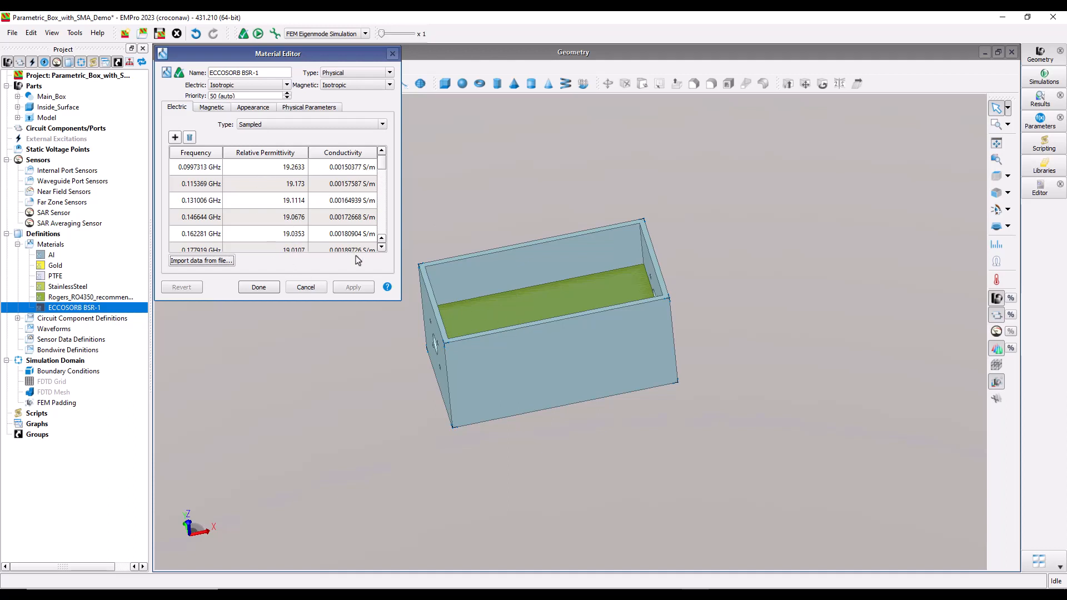
left_click(259, 286)
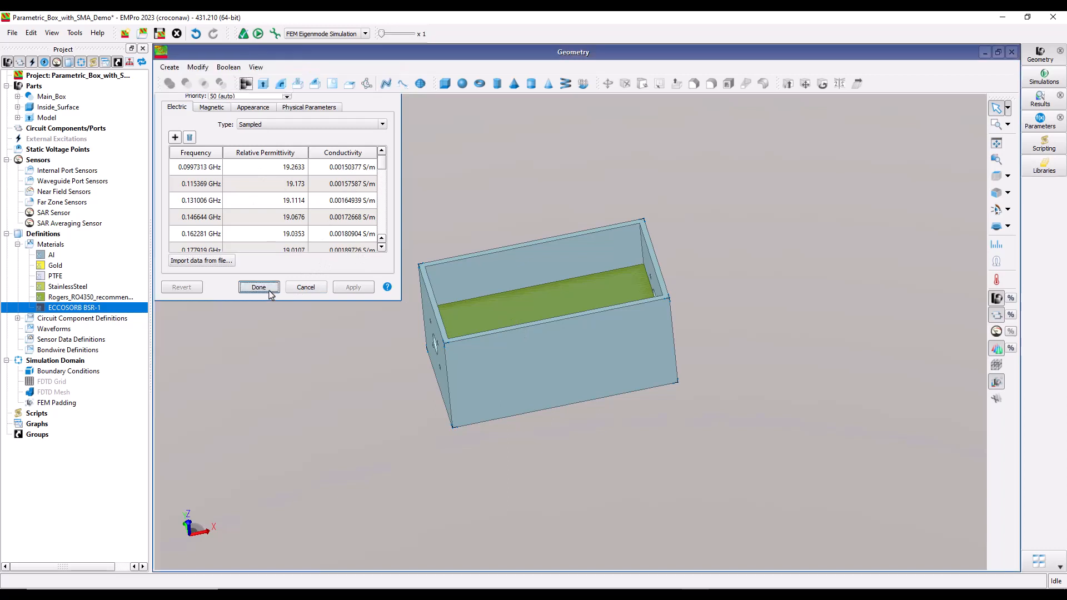
Step: Start a new extrusion in the top view of the box and set its origin to Z = 20 mm
middle_click_drag(529, 437, 516, 433)
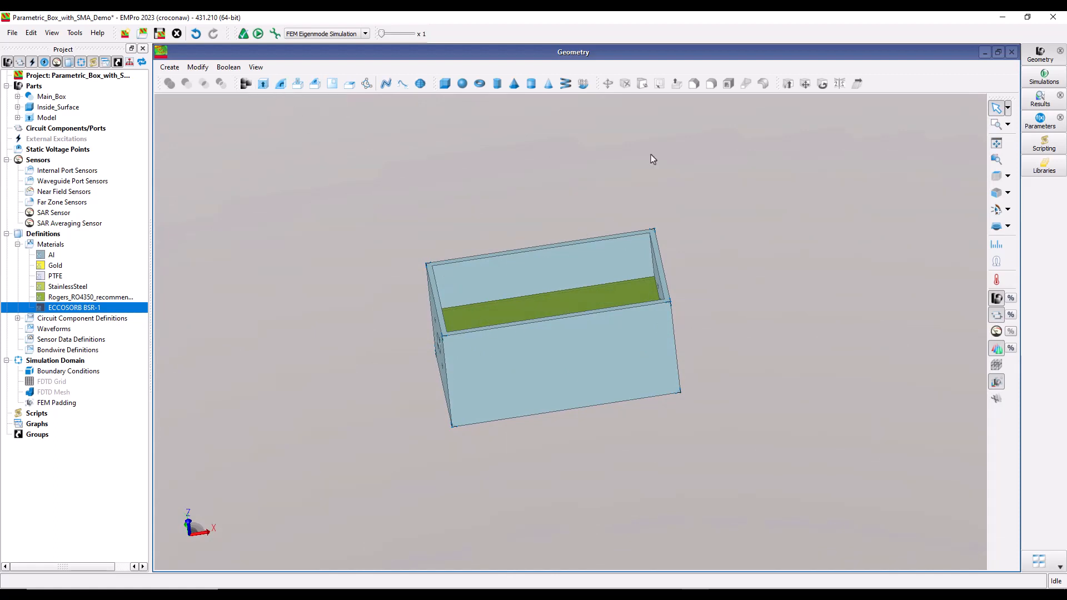
left_click(996, 178)
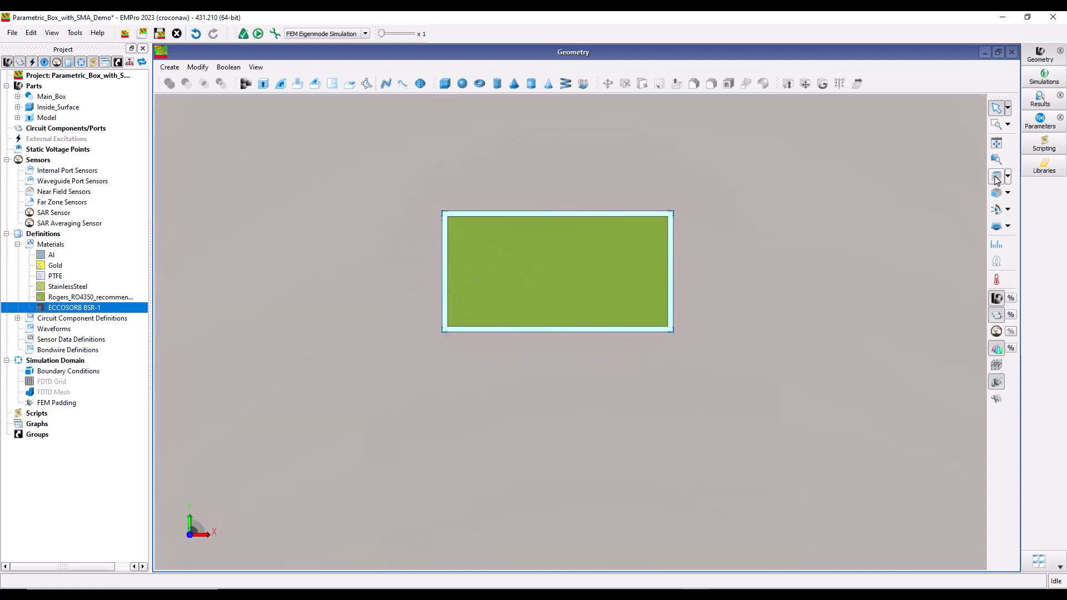
scroll(544, 252, "up", 1)
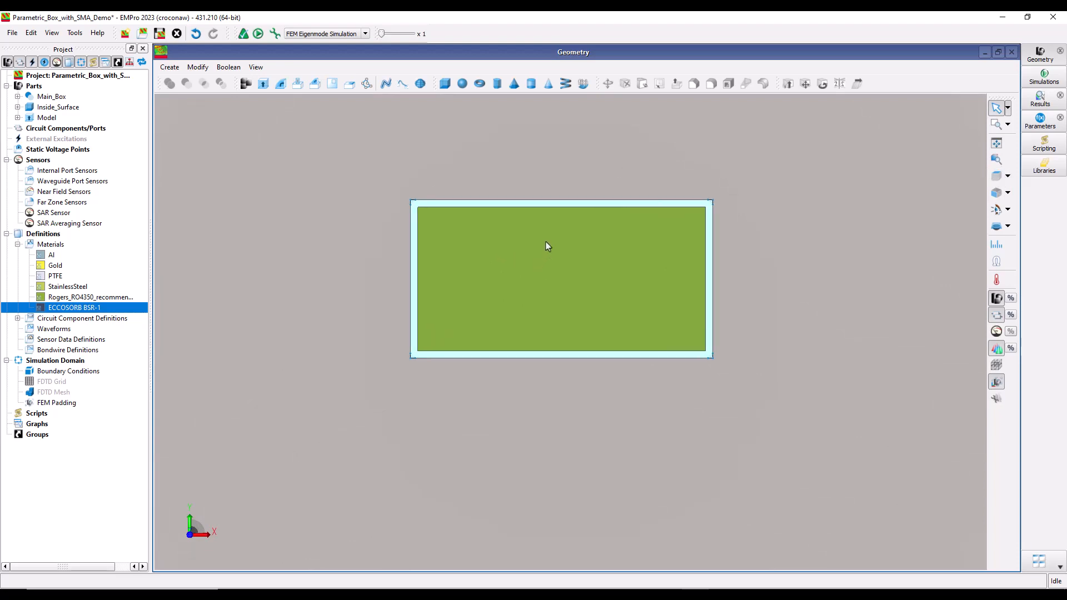
left_click(263, 85)
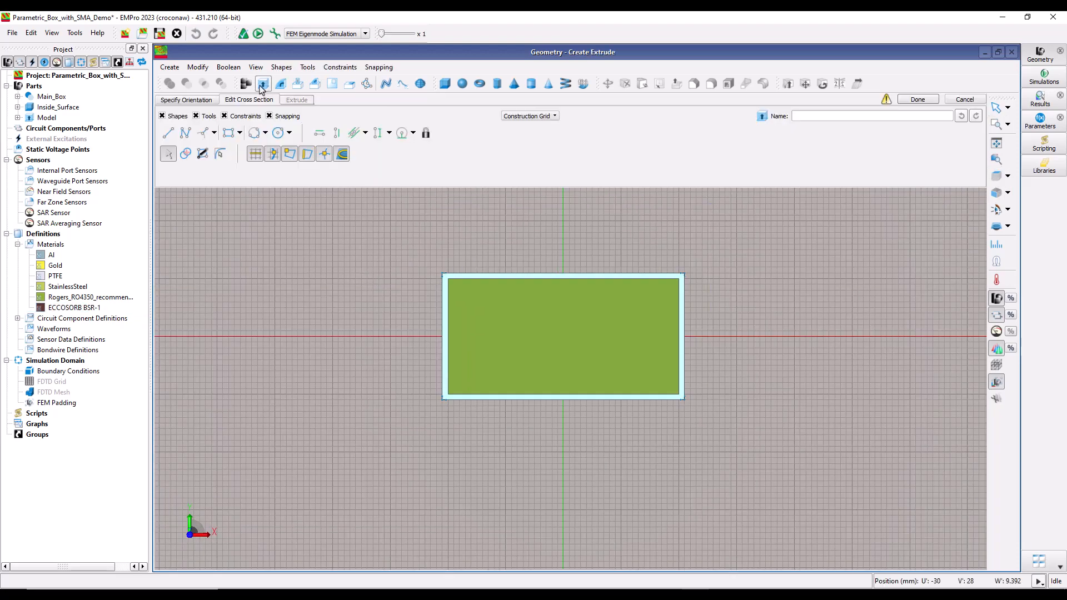
left_click(186, 100)
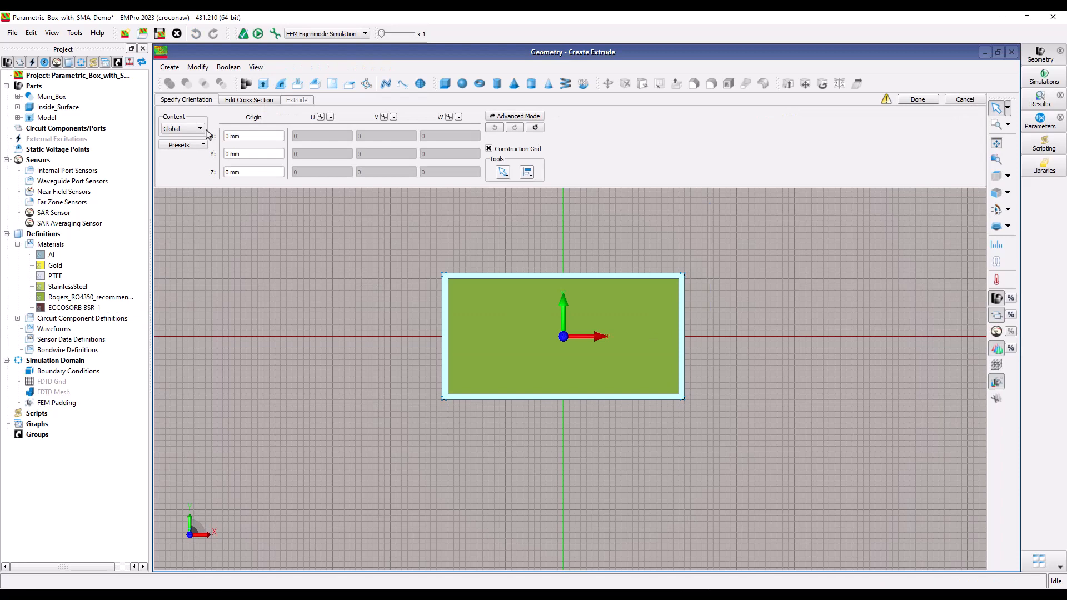
left_click(225, 172)
type("2")
key("Return")
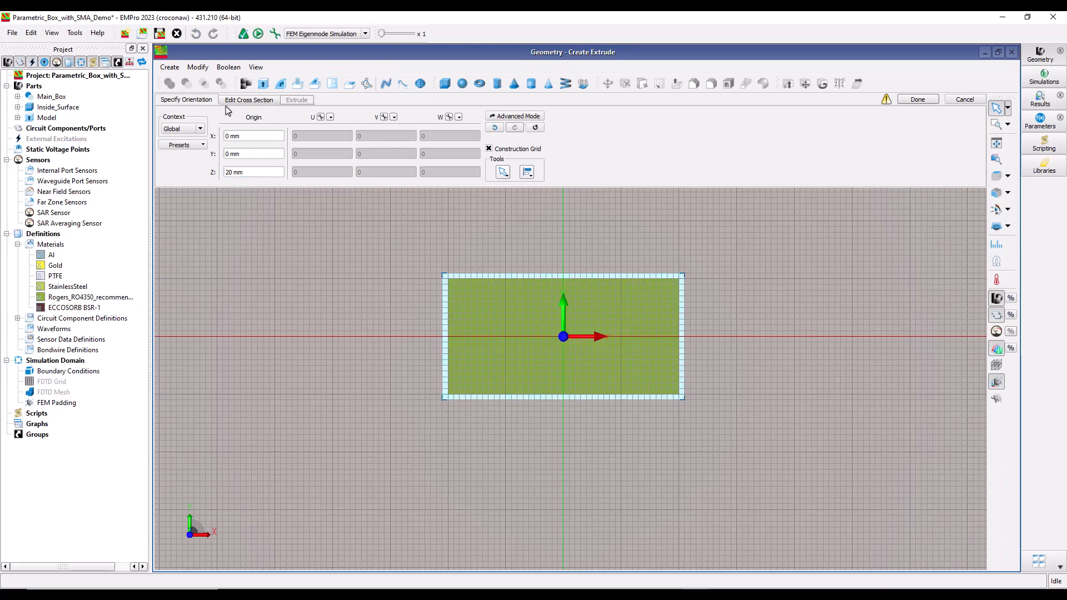
Step: Sketch a rectangular cross section about 40 mm by 20 mm between opposite inner corners of the box opening
left_click(230, 101)
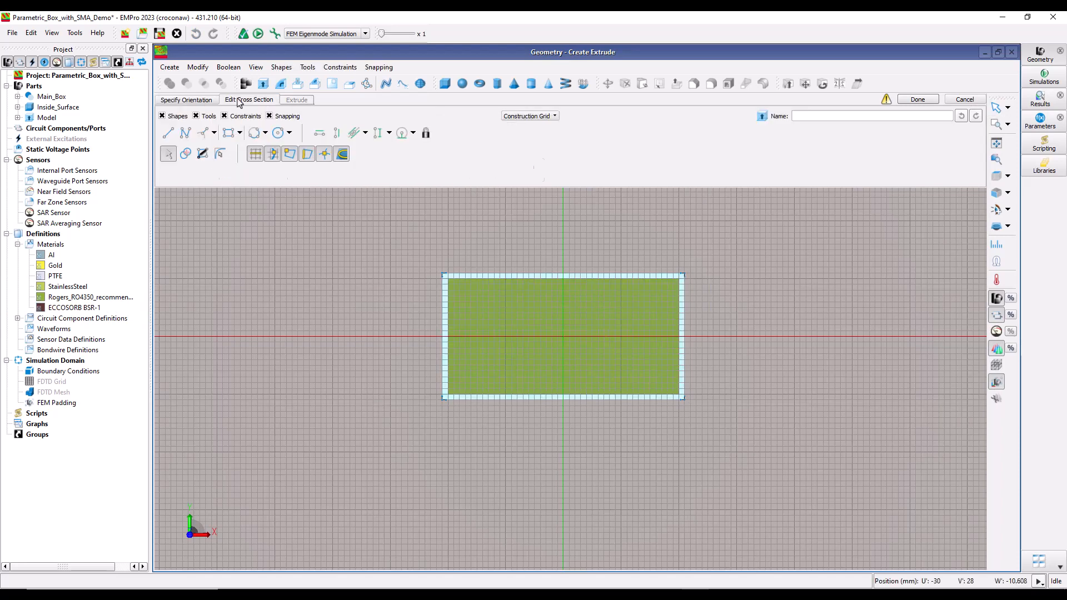
left_click(229, 134)
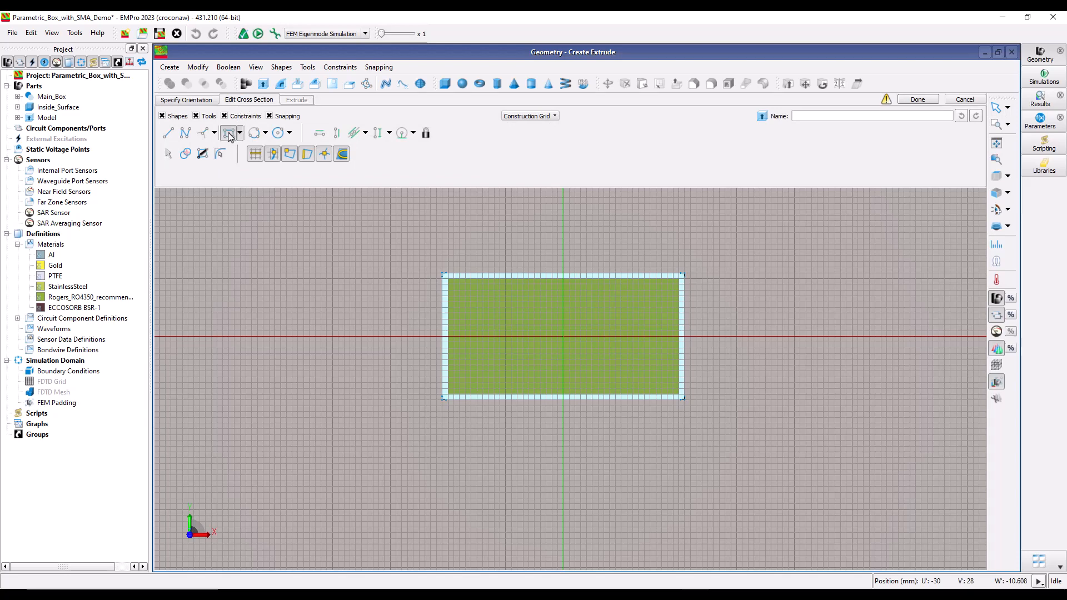
left_click(447, 278)
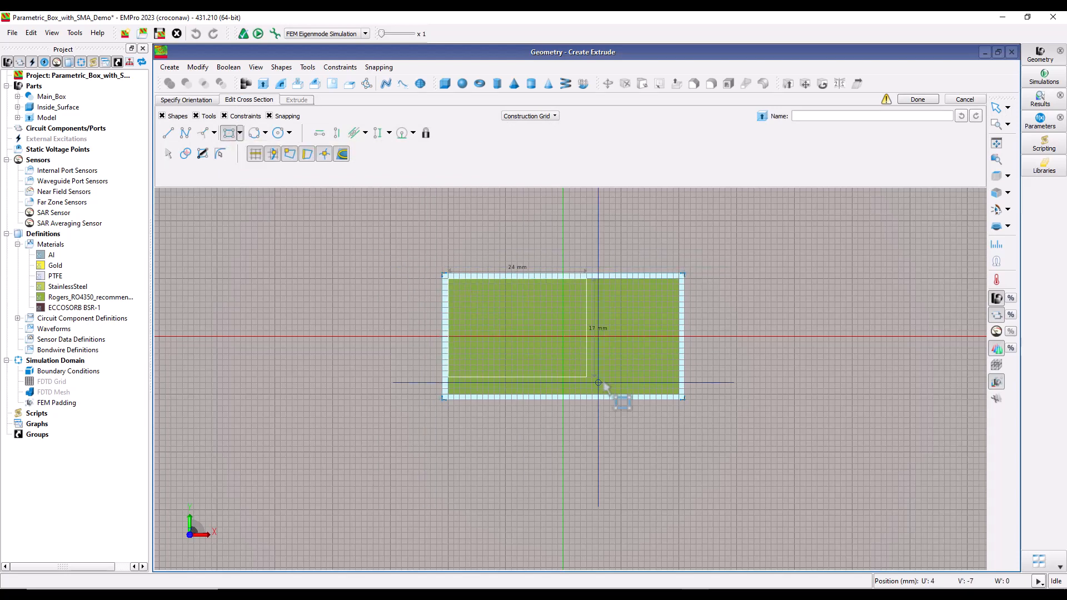
left_click(679, 394)
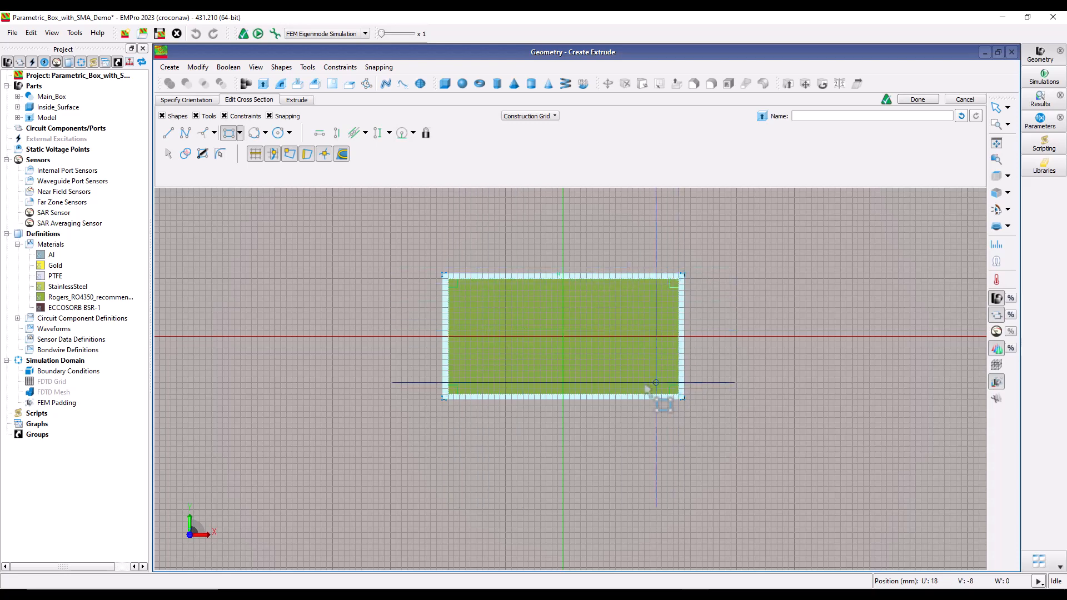
Step: Extrude the rectangle by -2 mm into the box and finish the part
left_click(303, 104)
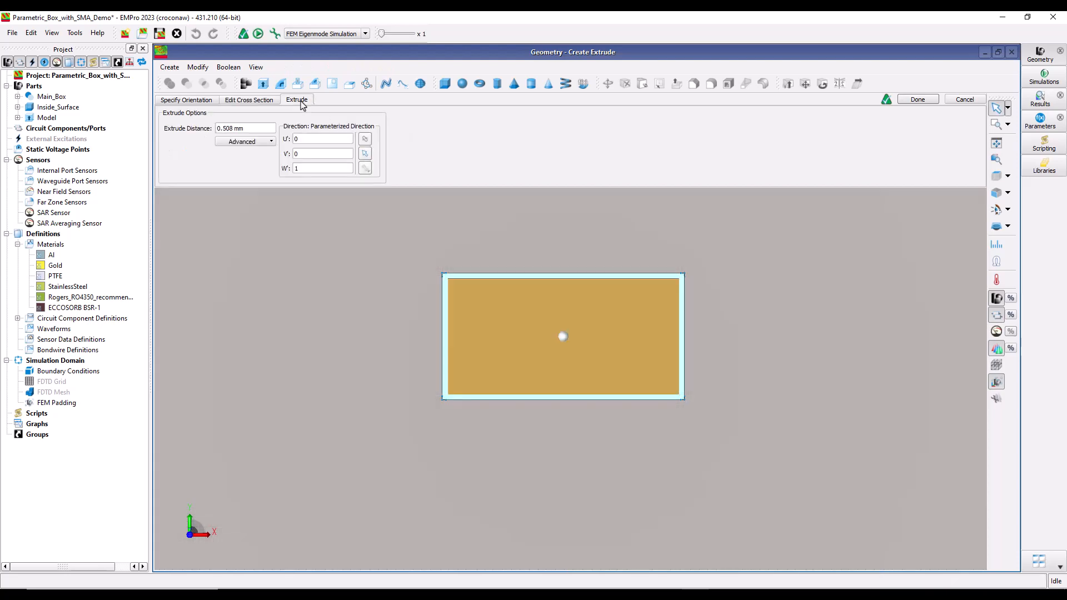
double_click(232, 129)
key("BackSpace")
type("-2")
key("Return")
middle_click_drag(548, 450, 573, 352)
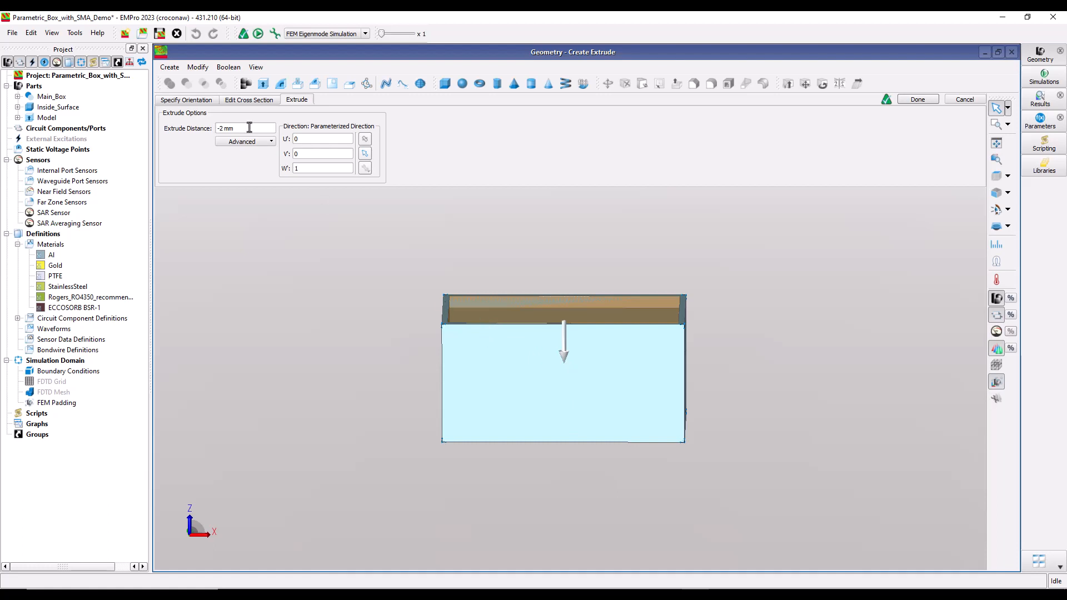
left_click(911, 100)
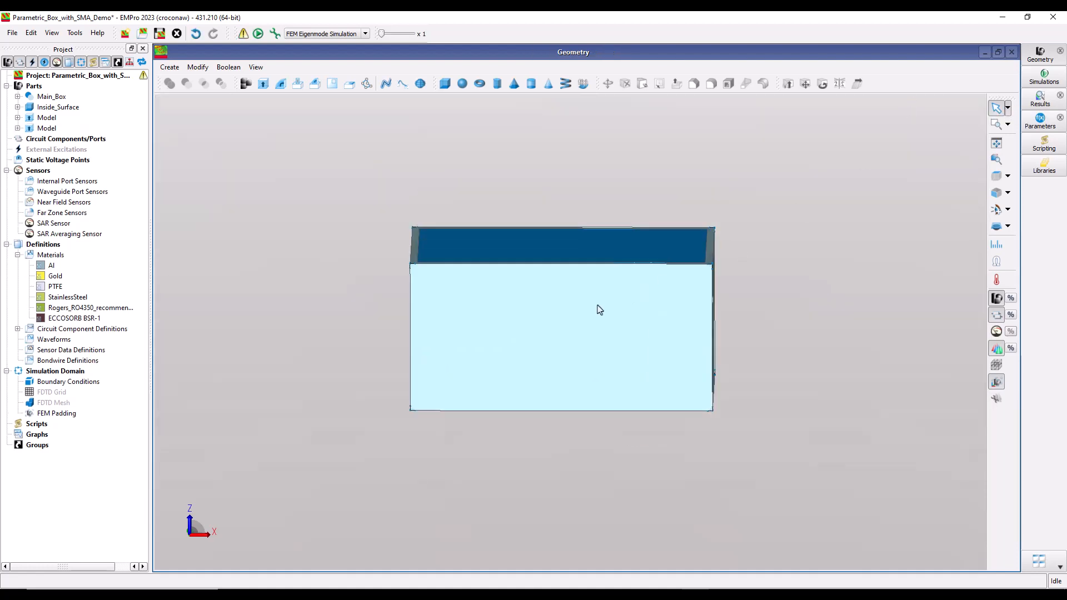
Step: Assign the ECCOSORB BSR-1 material to the new slab at the top of the box
middle_click_drag(599, 309, 631, 331)
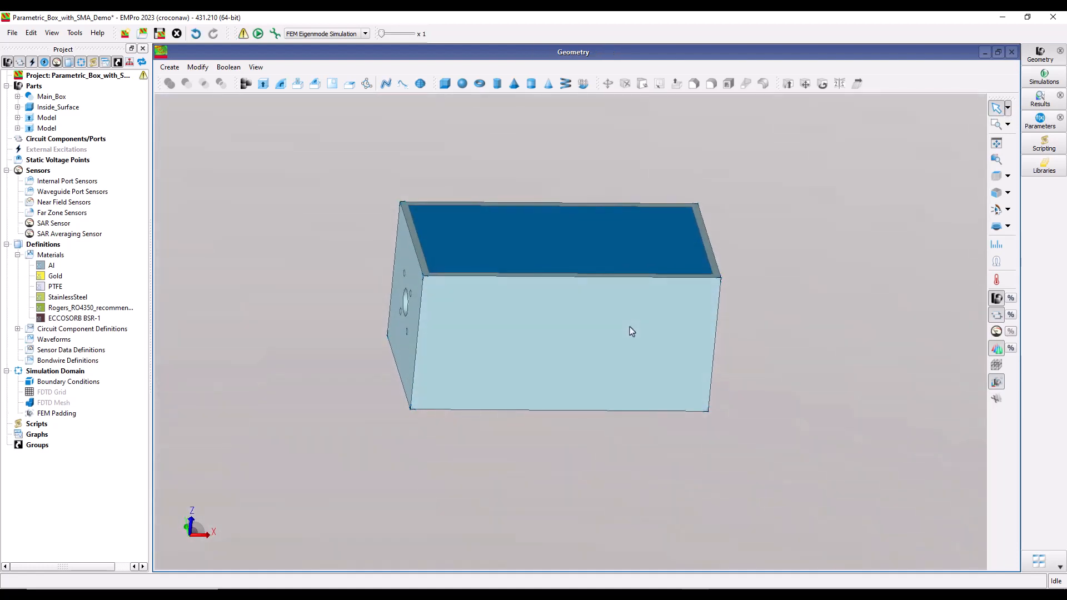
left_click(44, 129)
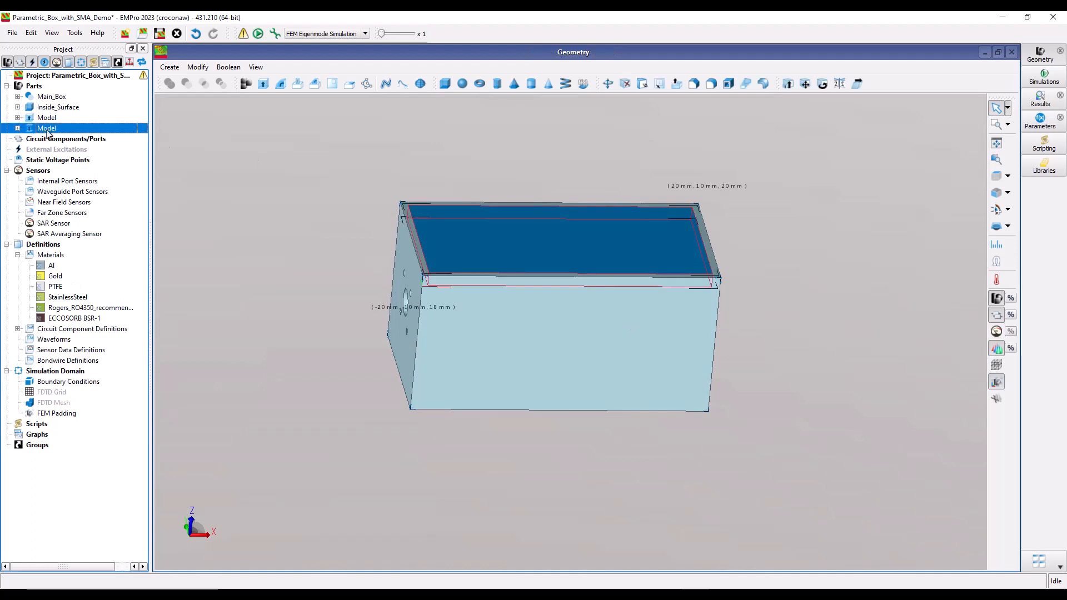
left_click(89, 319)
left_click_drag(102, 312, 47, 130)
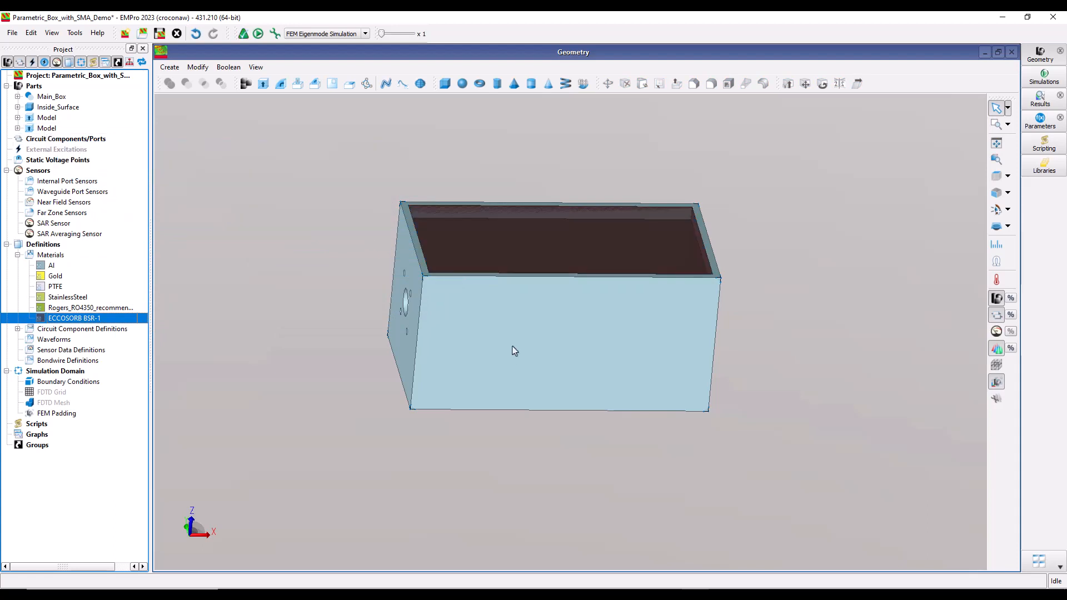
Step: Check the absorber slab in the box opening and run the FEM eigenmode simulation again
middle_click_drag(527, 361, 536, 381)
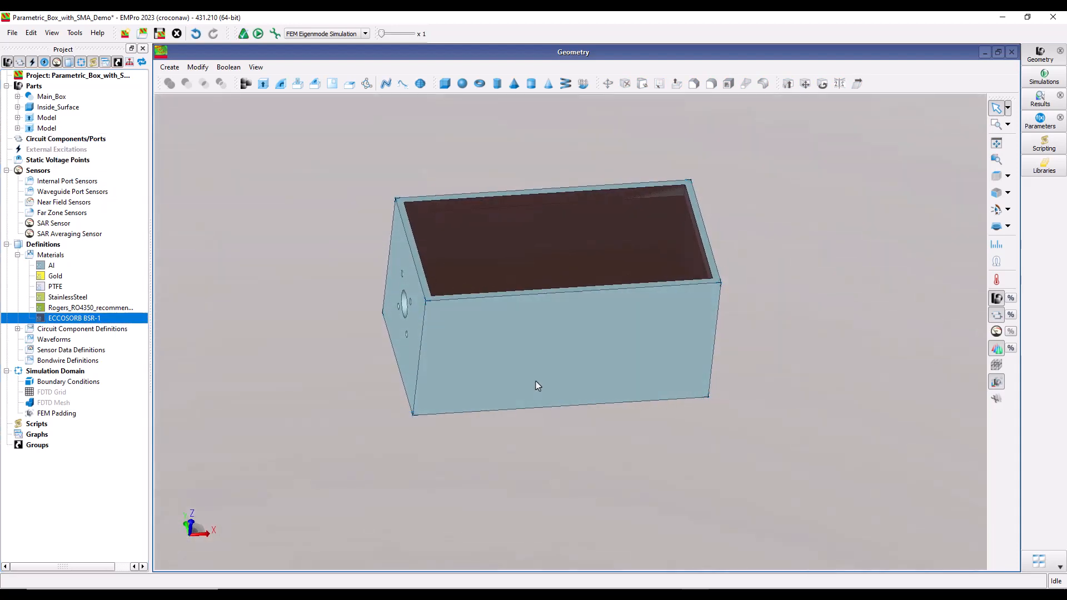
middle_click_drag(740, 367, 759, 326)
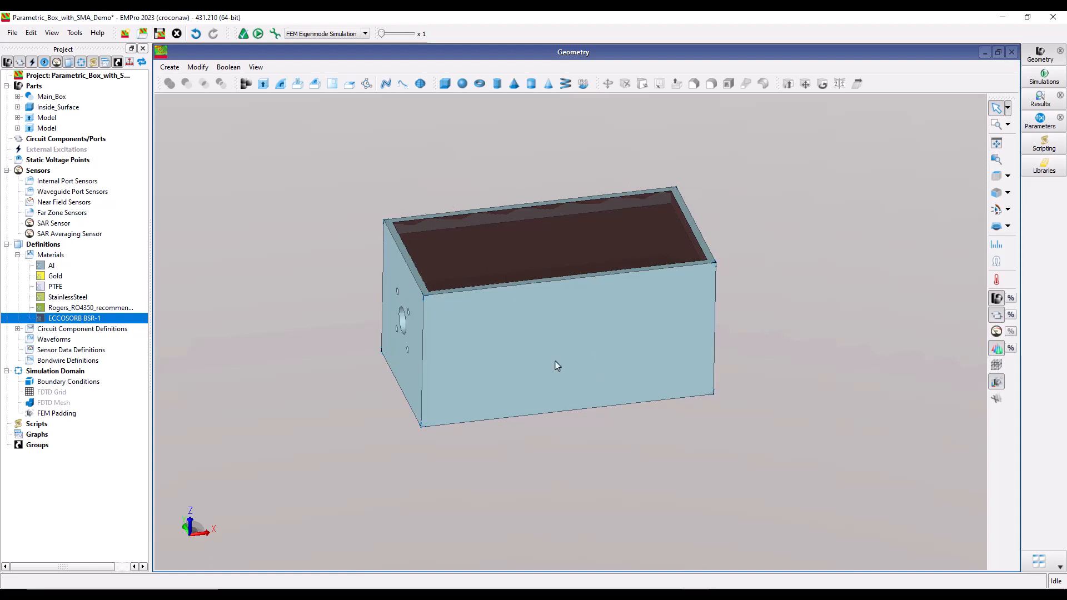
middle_click_drag(558, 365, 471, 389)
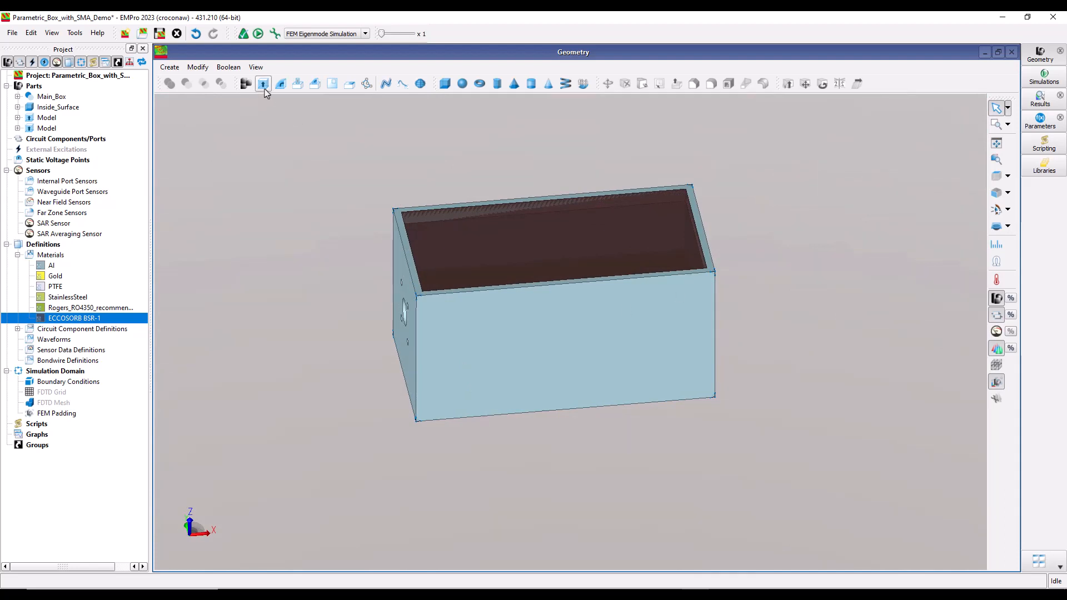
left_click(258, 36)
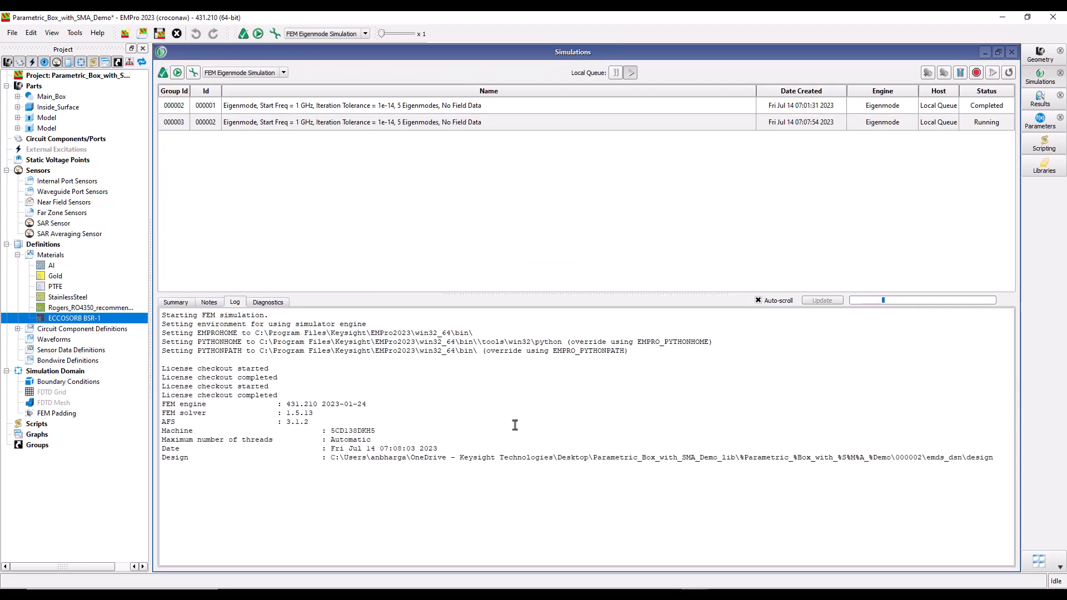
Step: Switch to RFPro, close the S-parameter plot and examine the Parametric_Box_with_SMA, Box_Cover and Absorber_Parametric parts around the filter layout
mouse_move(614, 595)
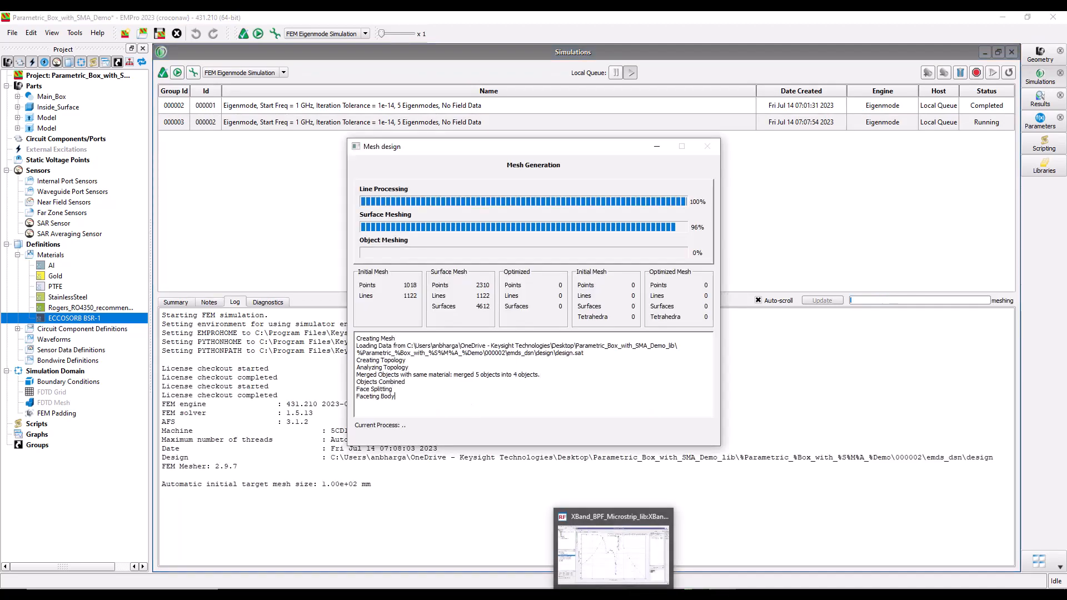
left_click(613, 550)
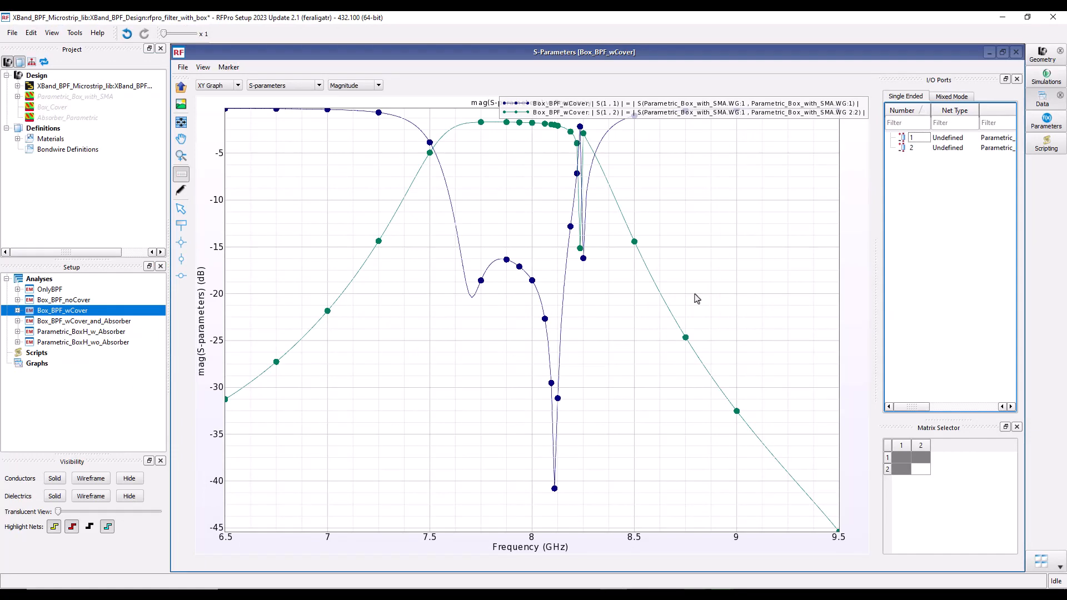
left_click(1016, 53)
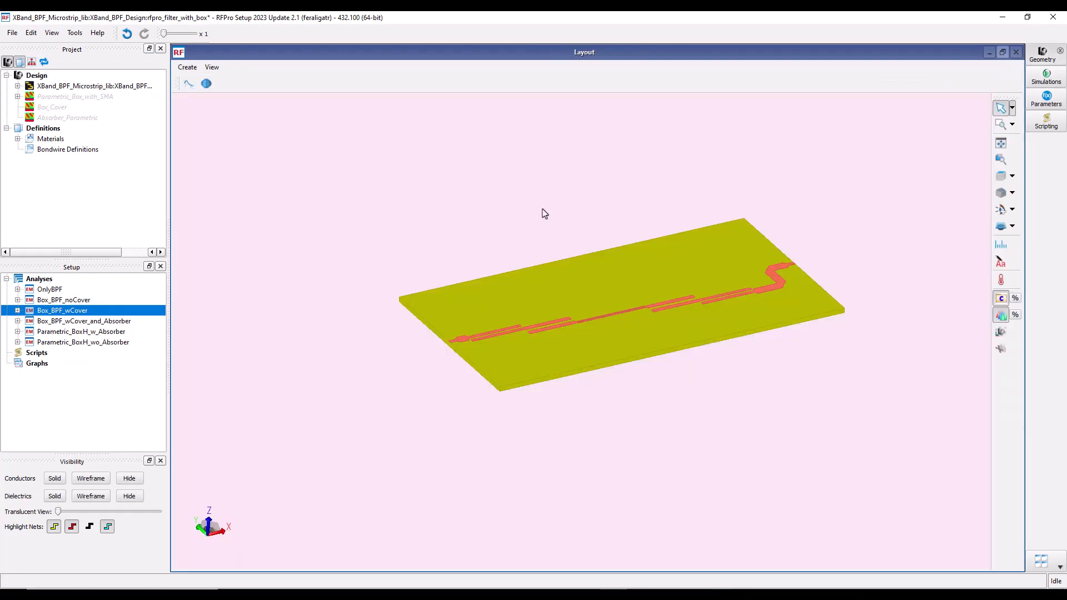
left_click(59, 98)
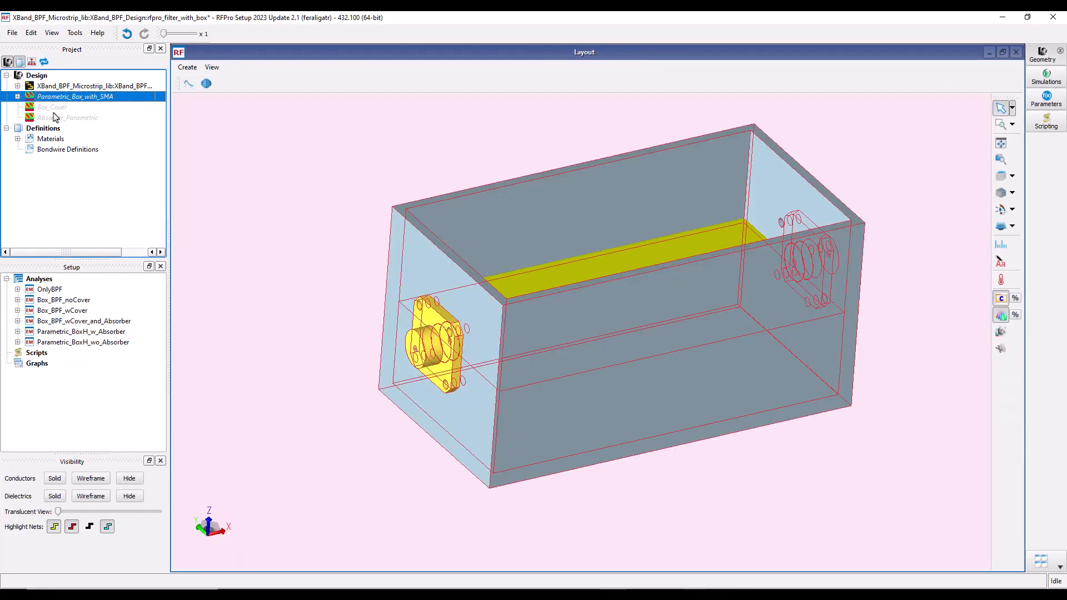
left_click(54, 108, "ctrl")
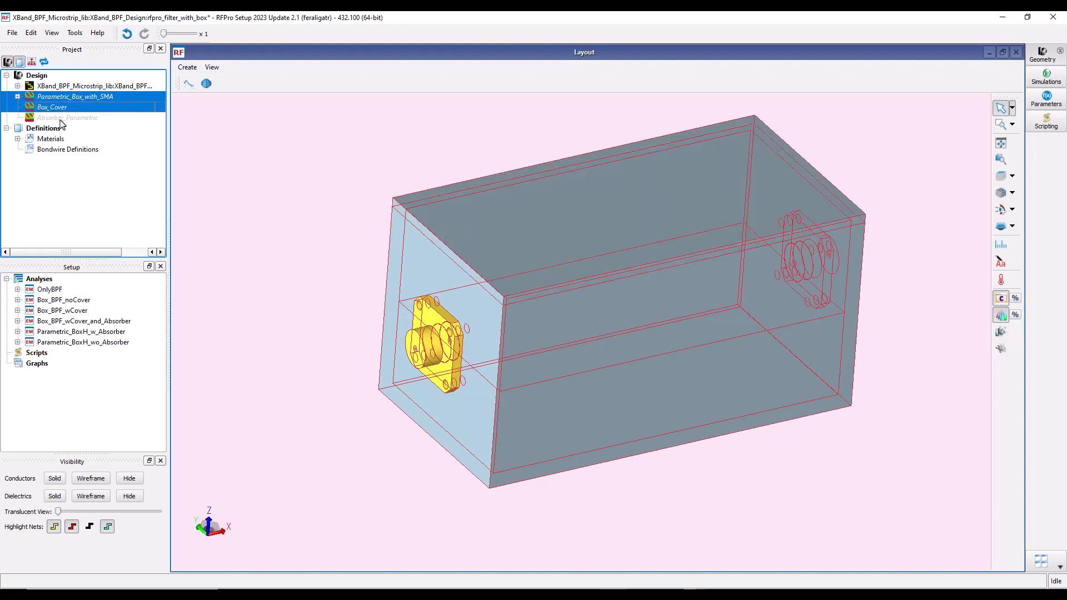
left_click(61, 119, "ctrl")
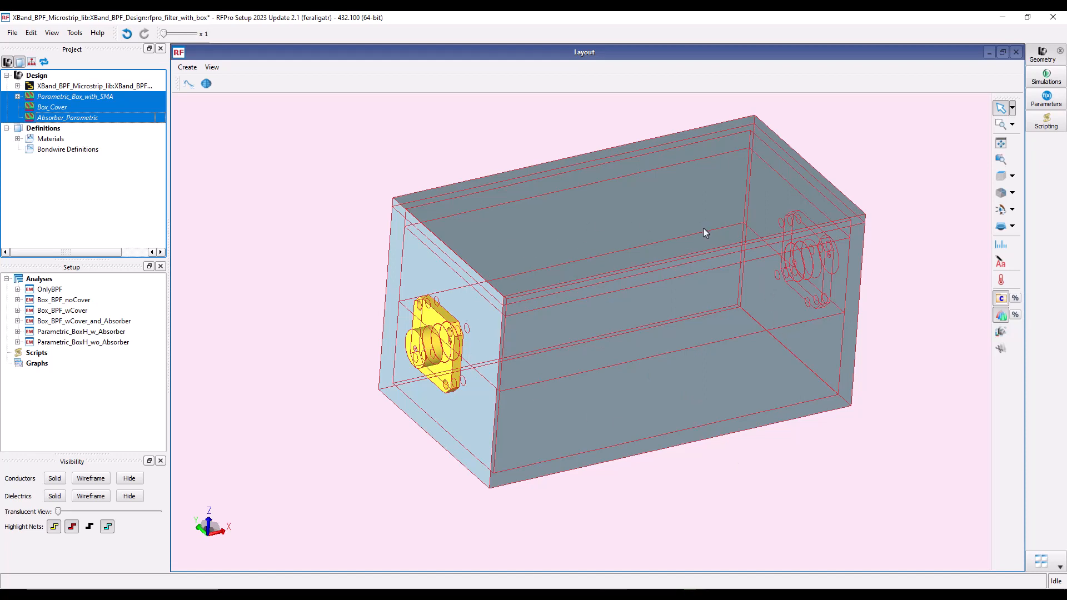
left_click(353, 228)
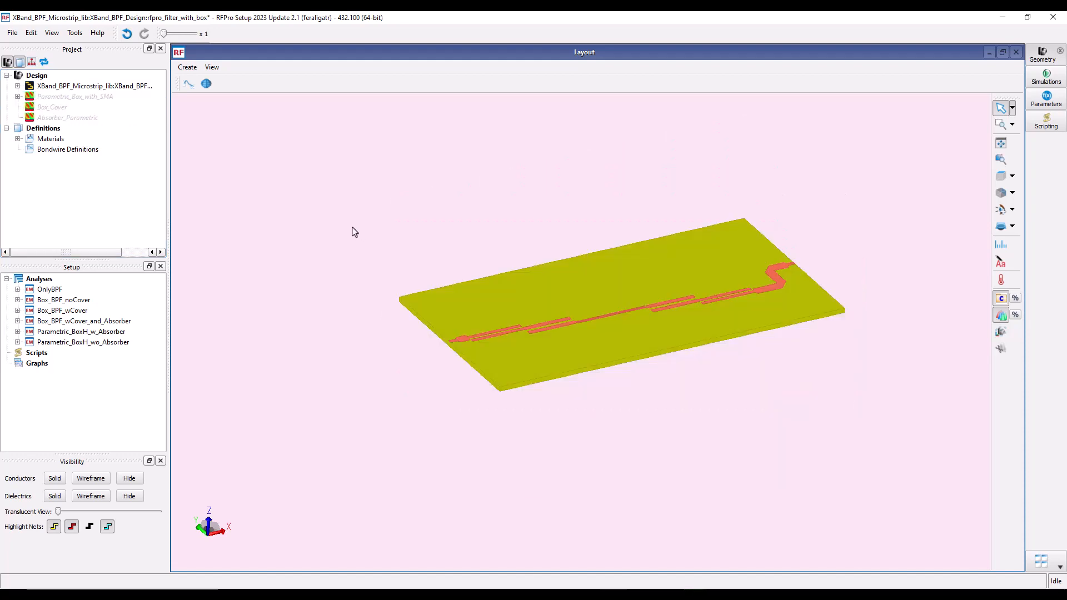
Step: Highlight the SMA box, box cover and absorber parts in turn to examine where each sits around the filter substrate
left_click(76, 100)
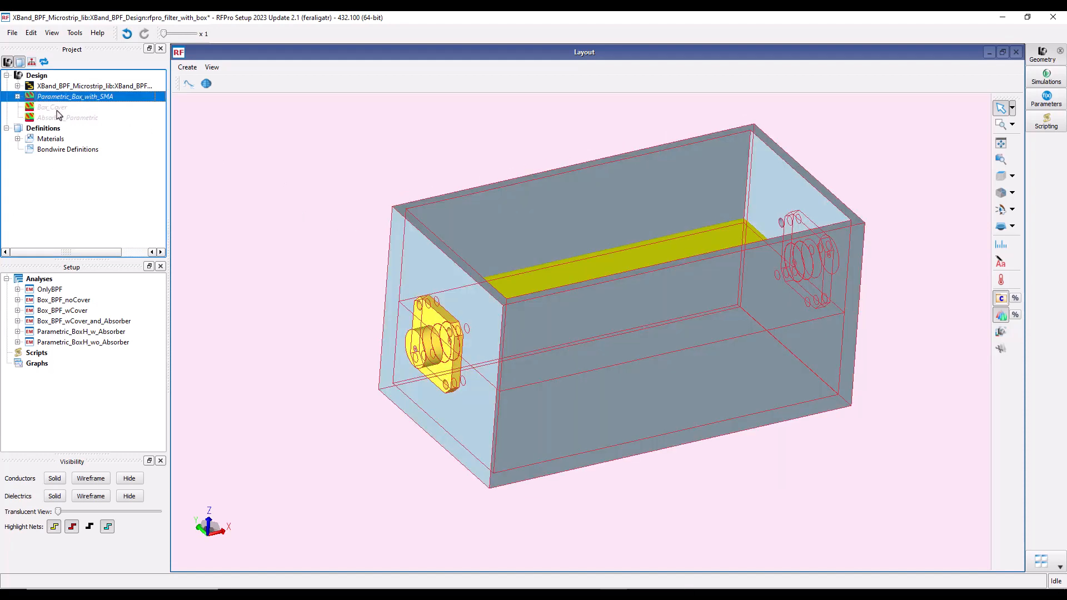
left_click(58, 108)
left_click(59, 119)
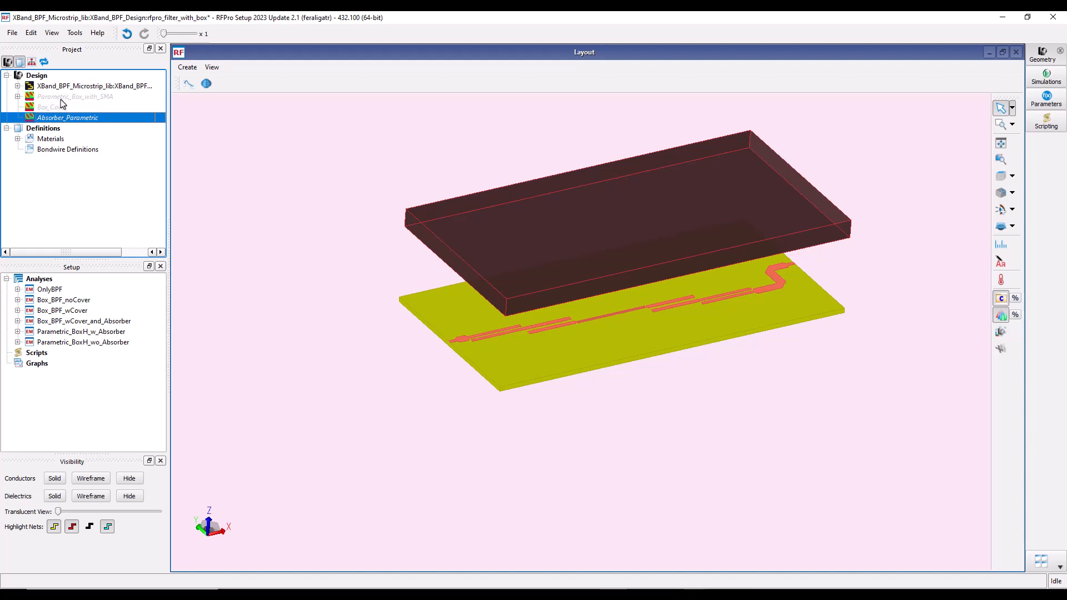
left_click(61, 99)
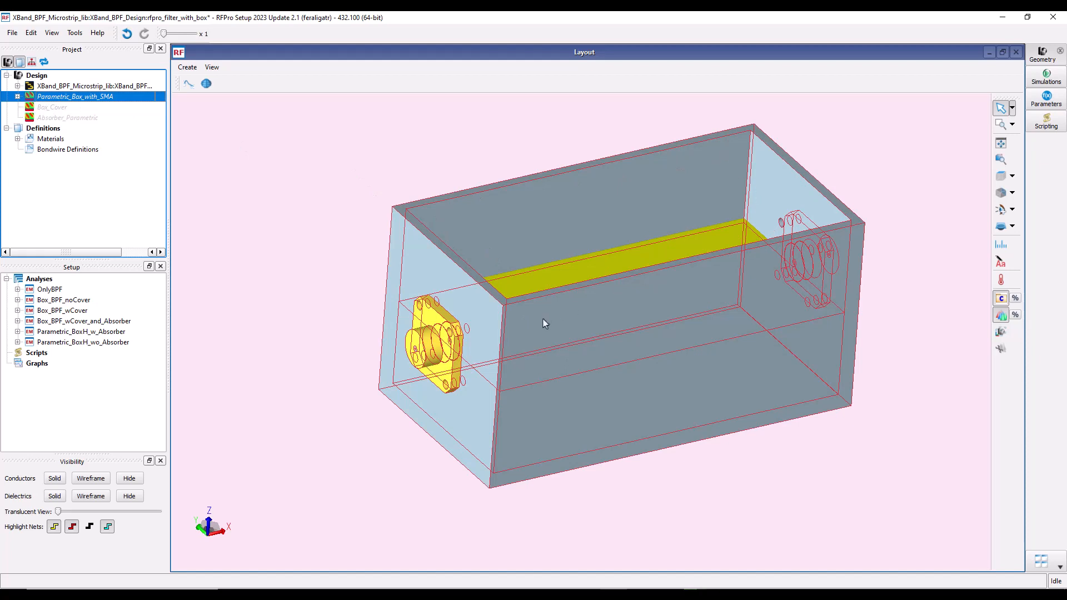
Step: Exclude the Box_Cover and Absorber_Parametric parts from the mesh
left_click(55, 108)
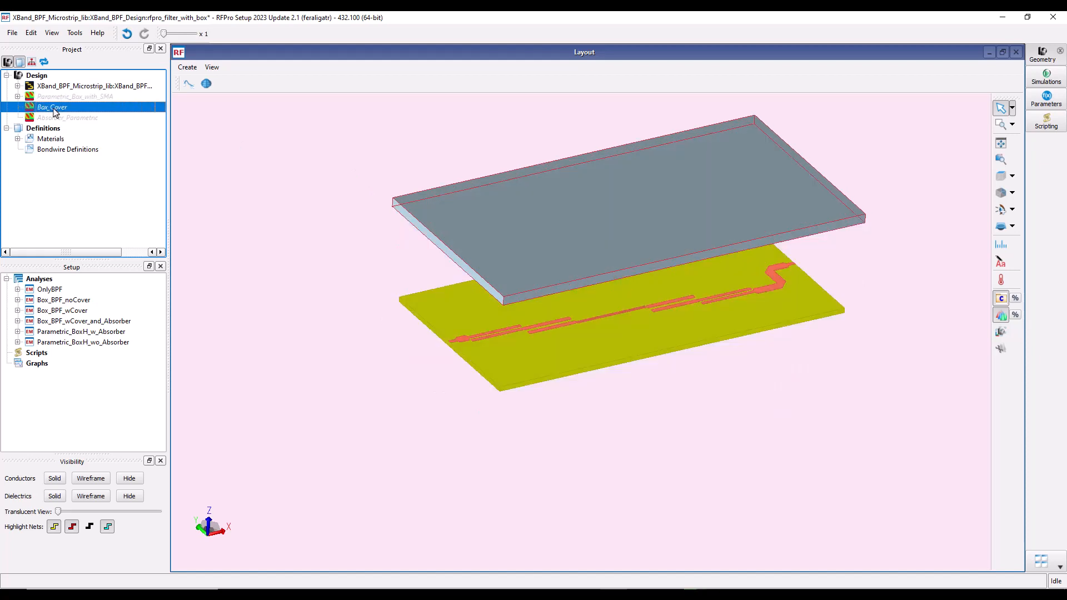
left_click(58, 119, "ctrl")
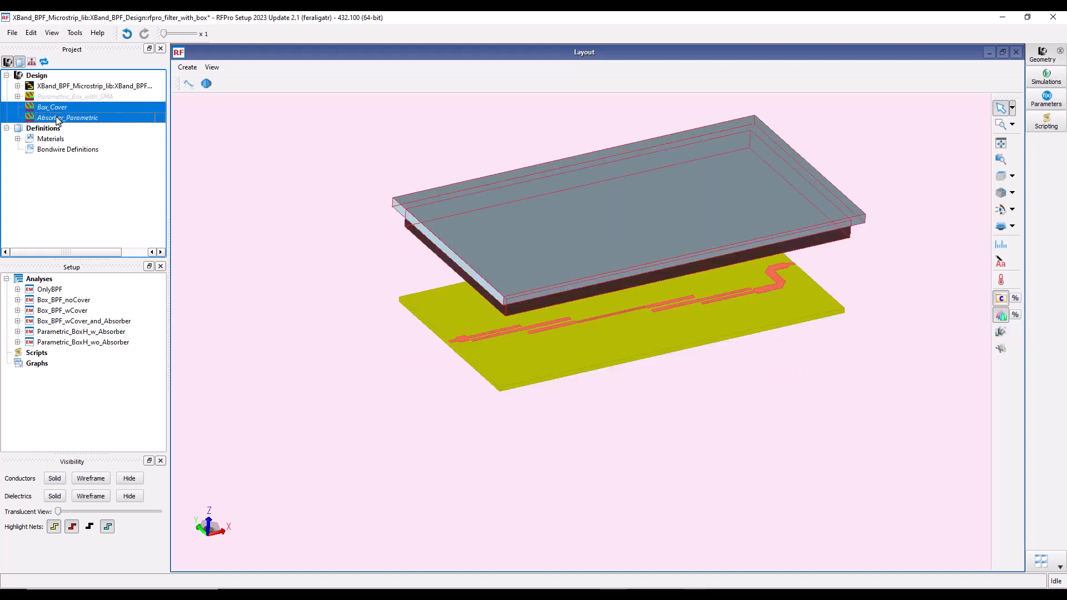
right_click(57, 120)
mouse_move(89, 123)
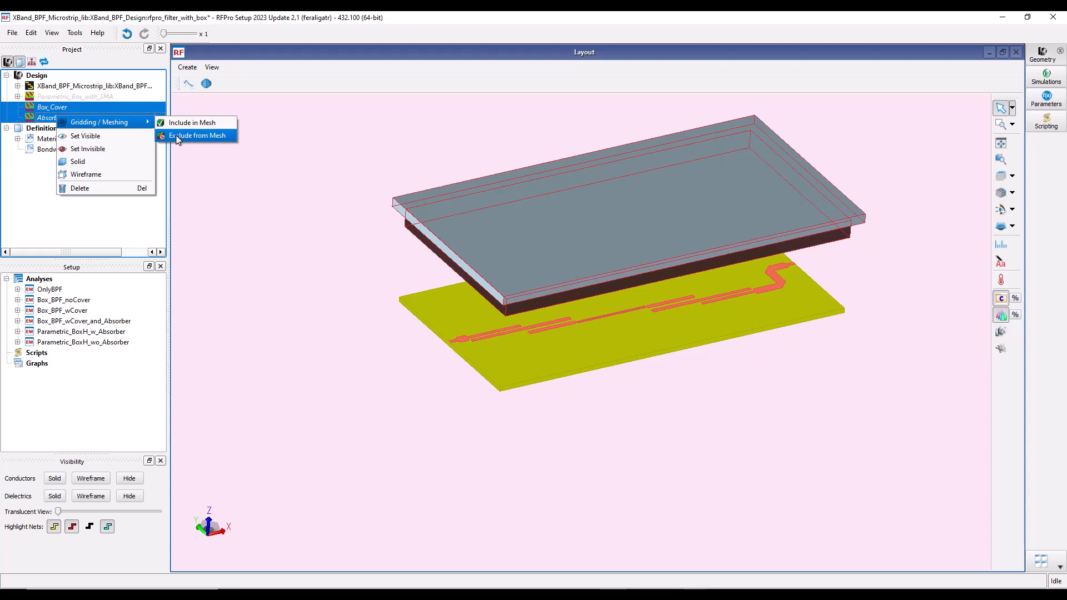
left_click(197, 136)
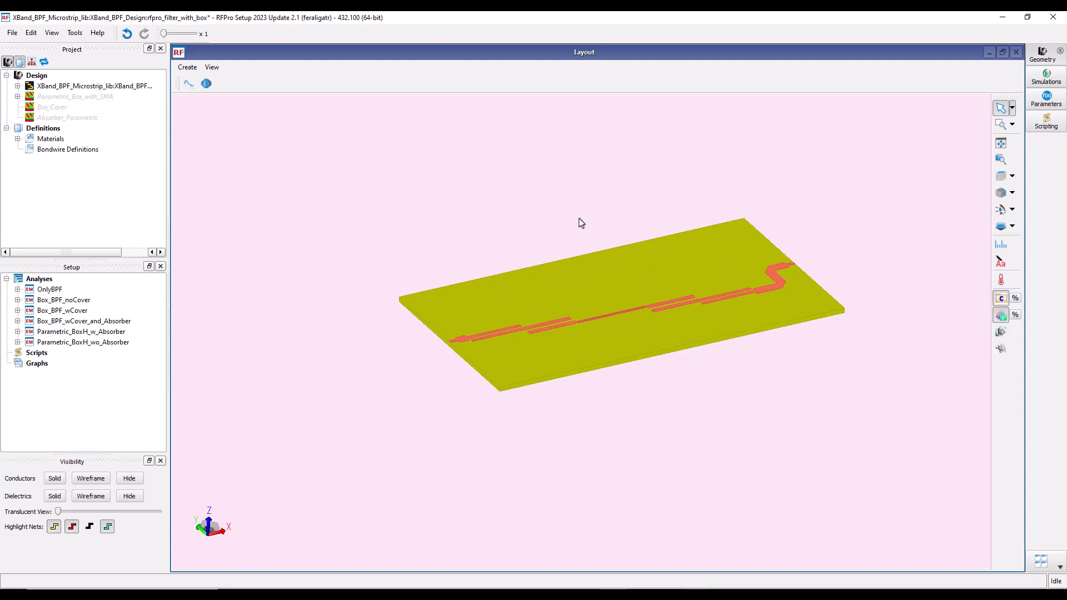
Step: Set Box_Cover invisible and make Parametric_Box_with_SMA visible in the layout
right_click(58, 109)
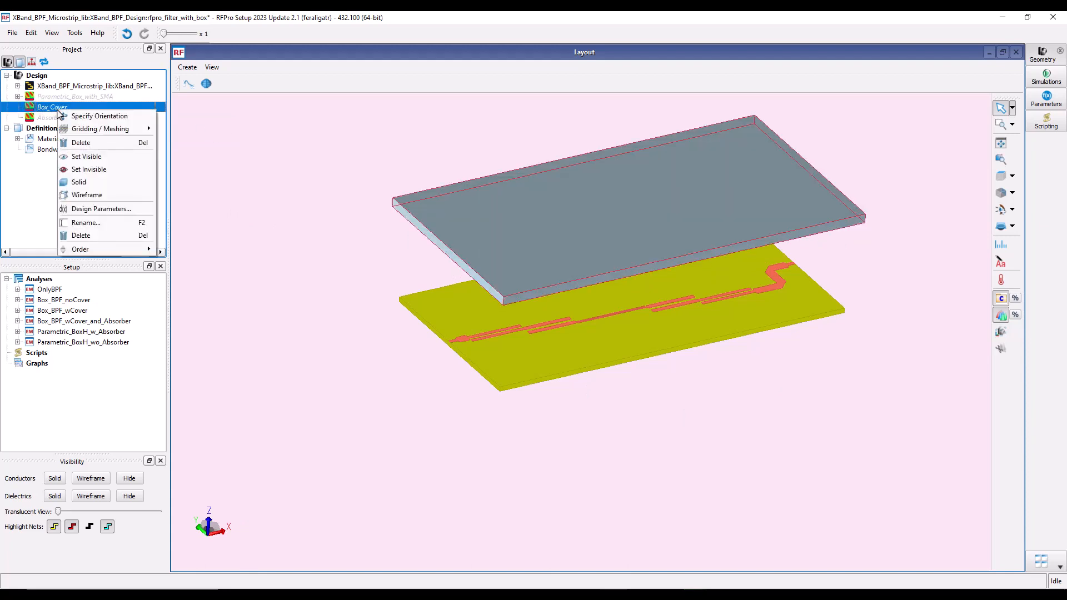
left_click(85, 170)
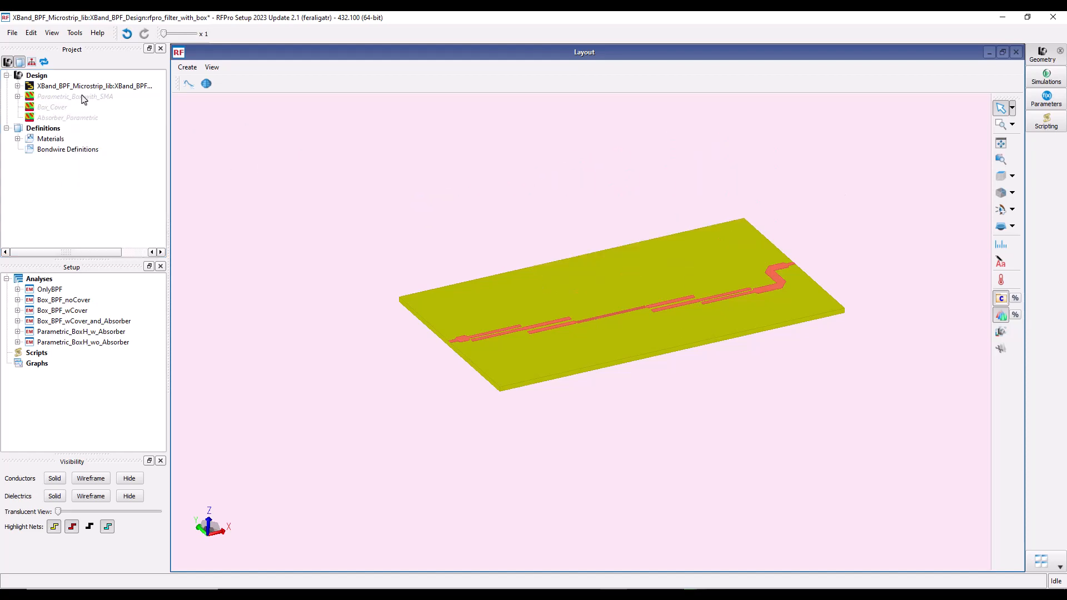
right_click(83, 98)
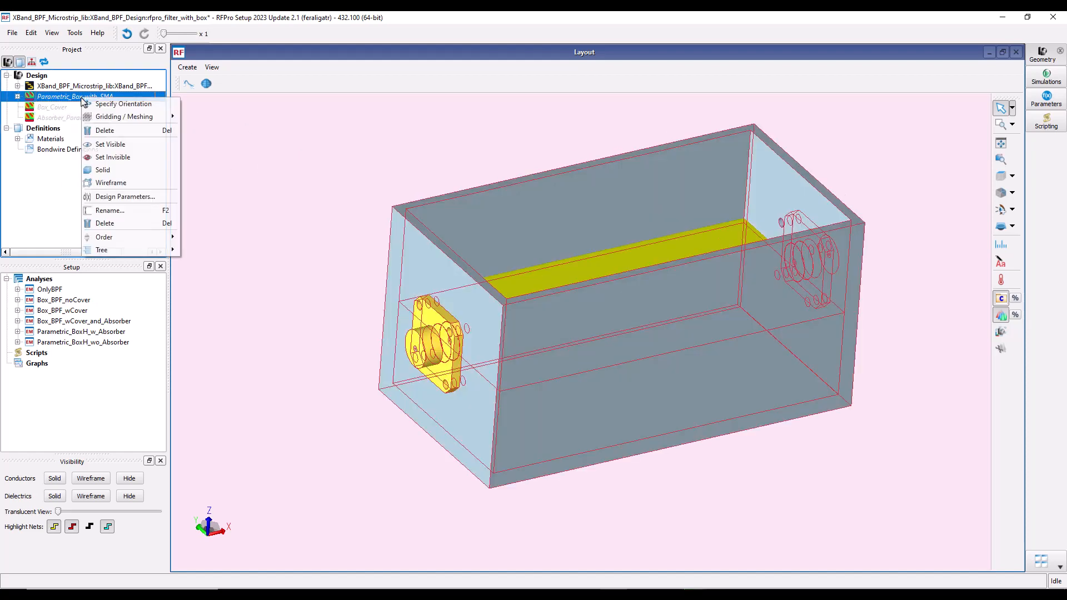
left_click(111, 145)
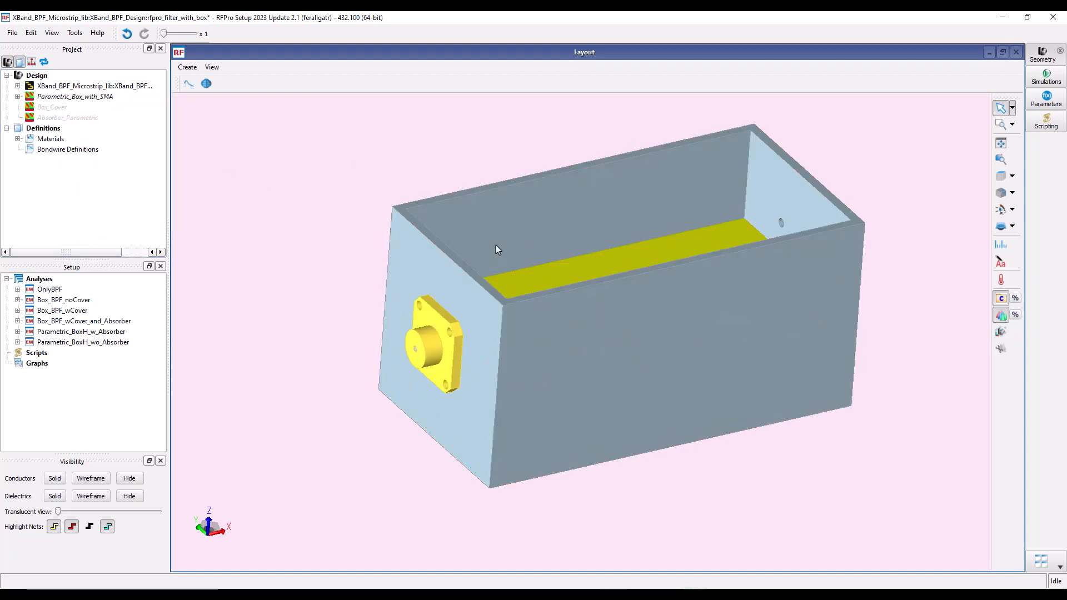
mouse_move(495, 249)
middle_mouse_down()
mouse_move(451, 280)
mouse_move(459, 237)
mouse_move(459, 253)
mouse_move(488, 250)
middle_mouse_up()
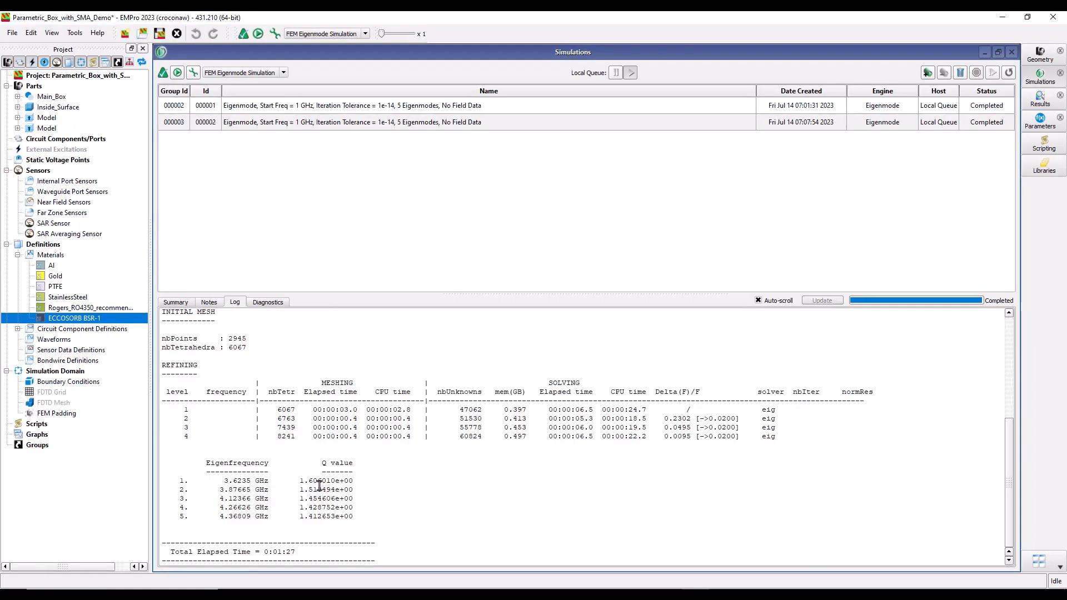
Step: Review the eigenfrequencies and Q values in the EMPro log of the absorber simulation and return to the box layout in RFPro
left_click_drag(240, 485, 240, 511)
left_click(314, 478)
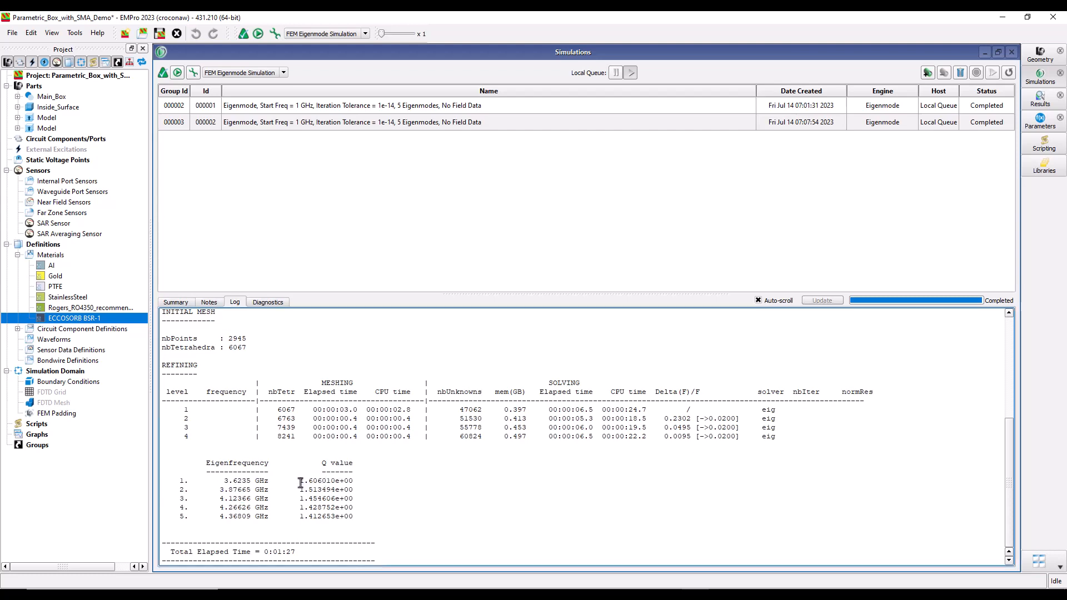
left_click_drag(300, 481, 355, 514)
left_click(354, 514)
left_click(1012, 52)
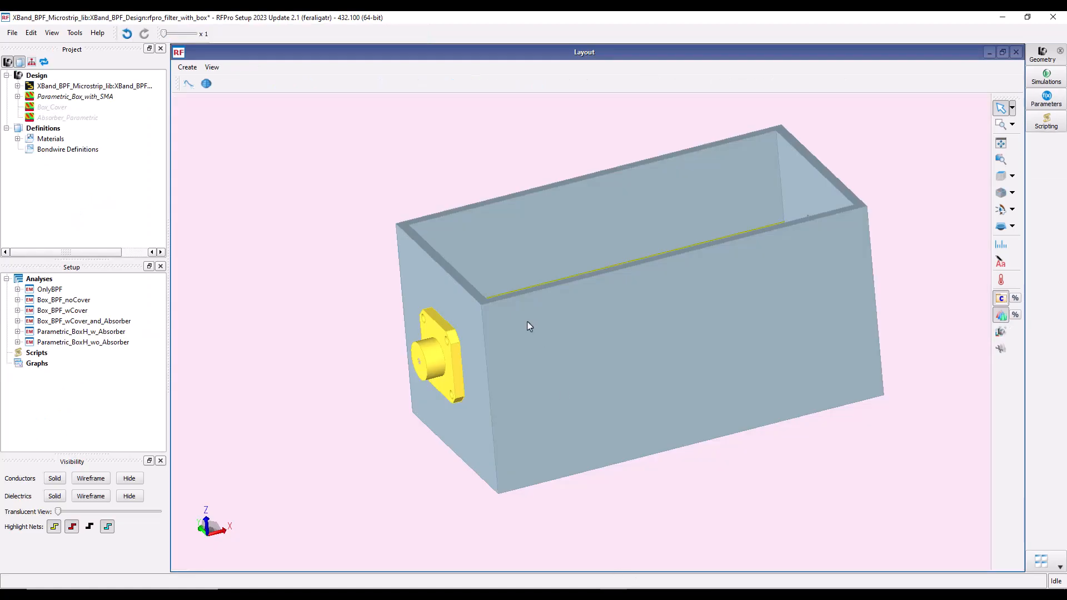
middle_click_drag(529, 326, 549, 342)
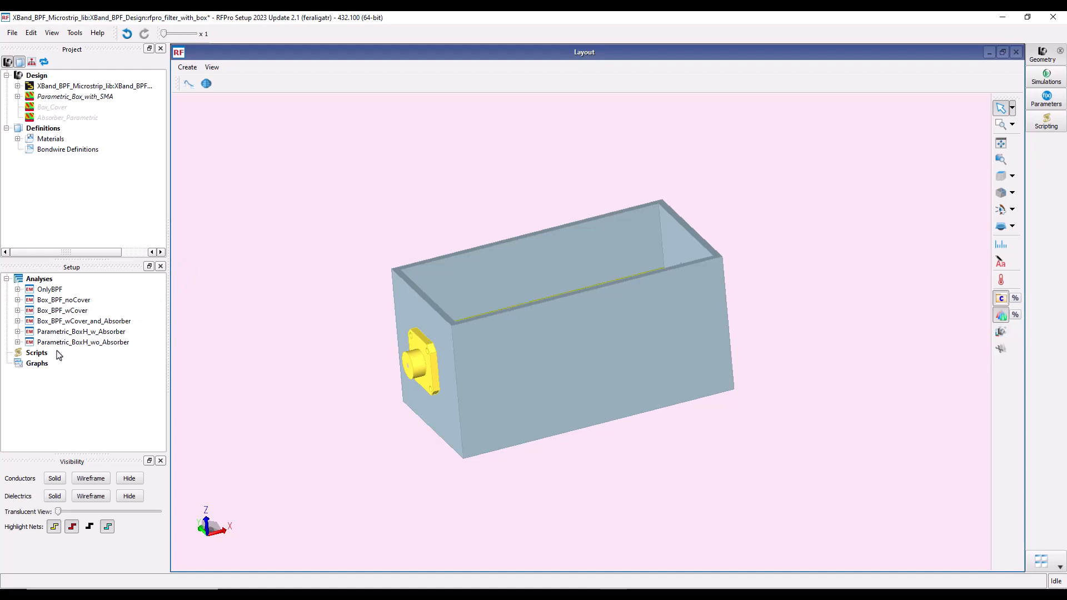
Step: Review the S-parameter results of the Box_BPF_wCover_and_Absorber analysis in an enlarged graph, and close it
left_click(47, 290)
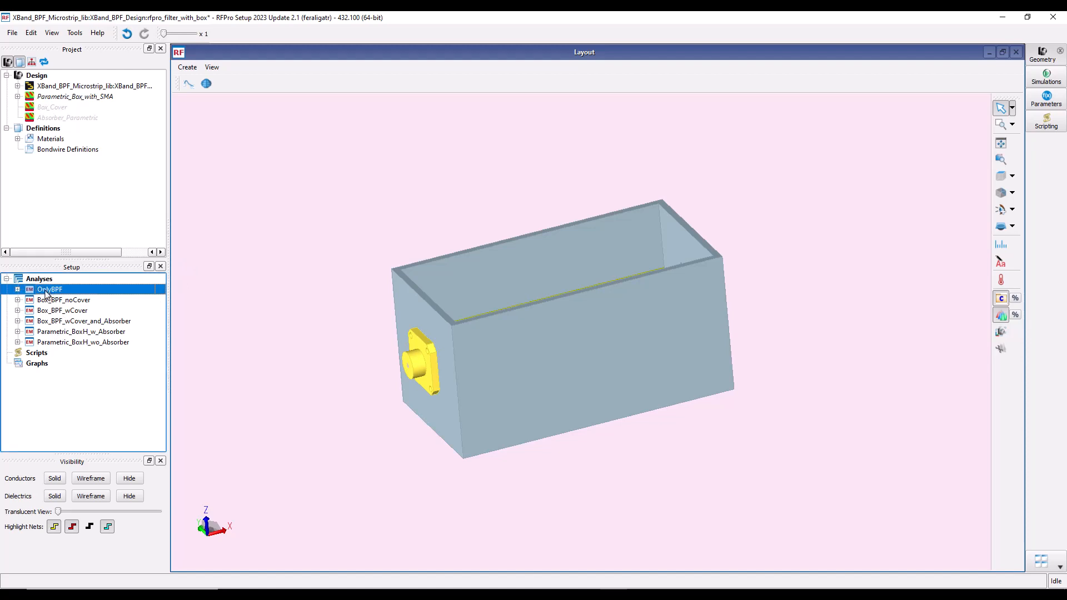
left_click(60, 301)
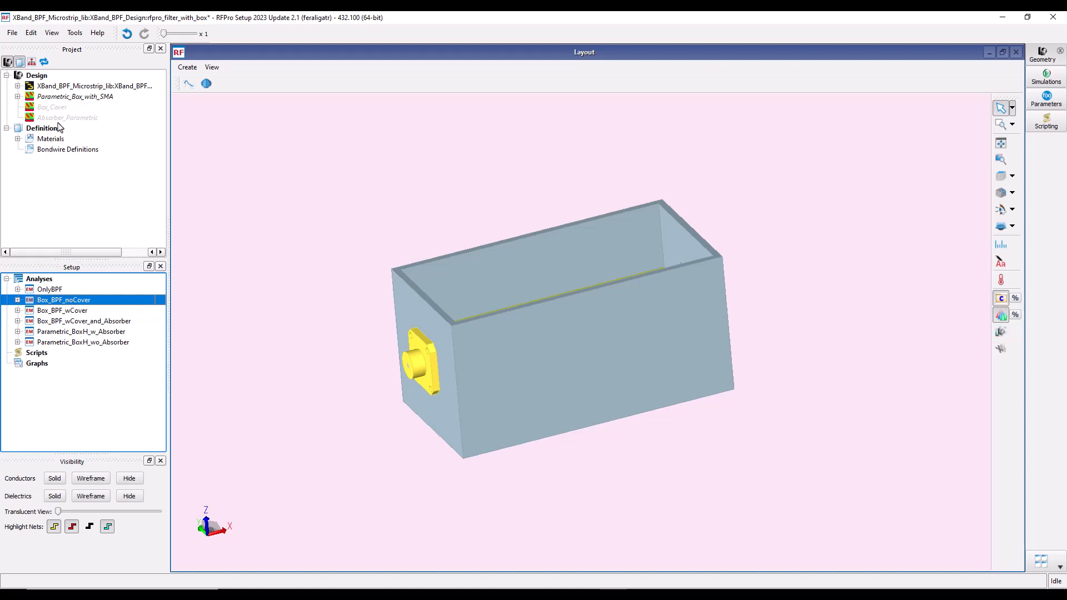
left_click(79, 325)
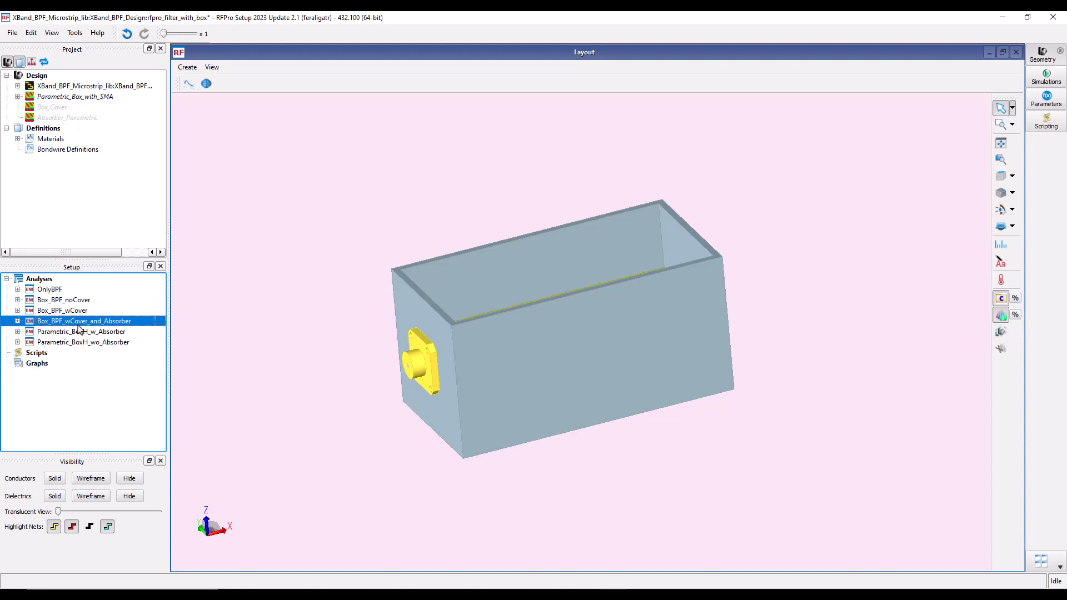
right_click(87, 325)
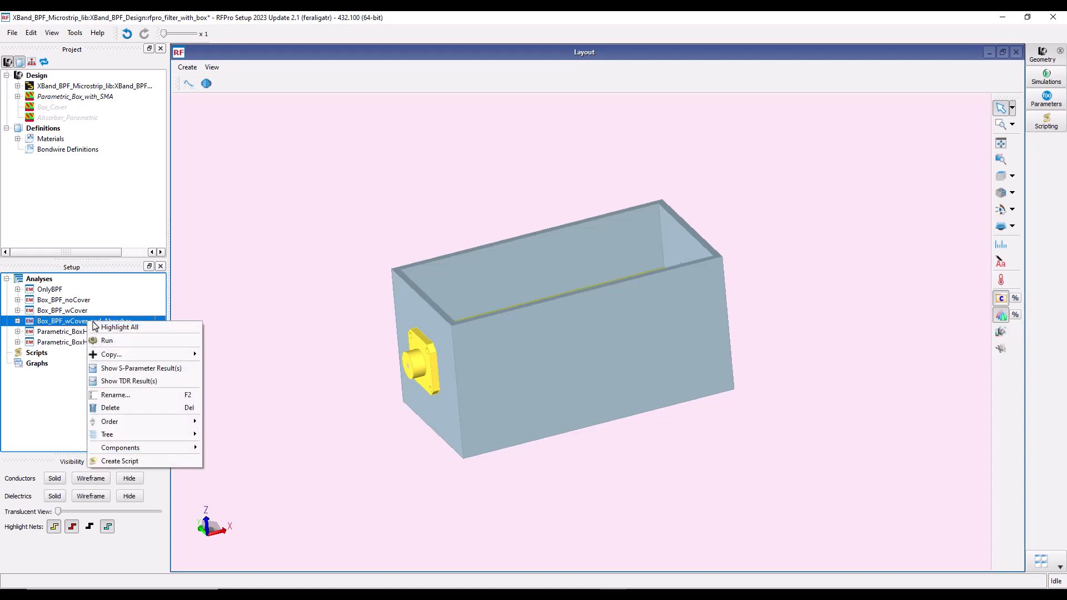
left_click(239, 354)
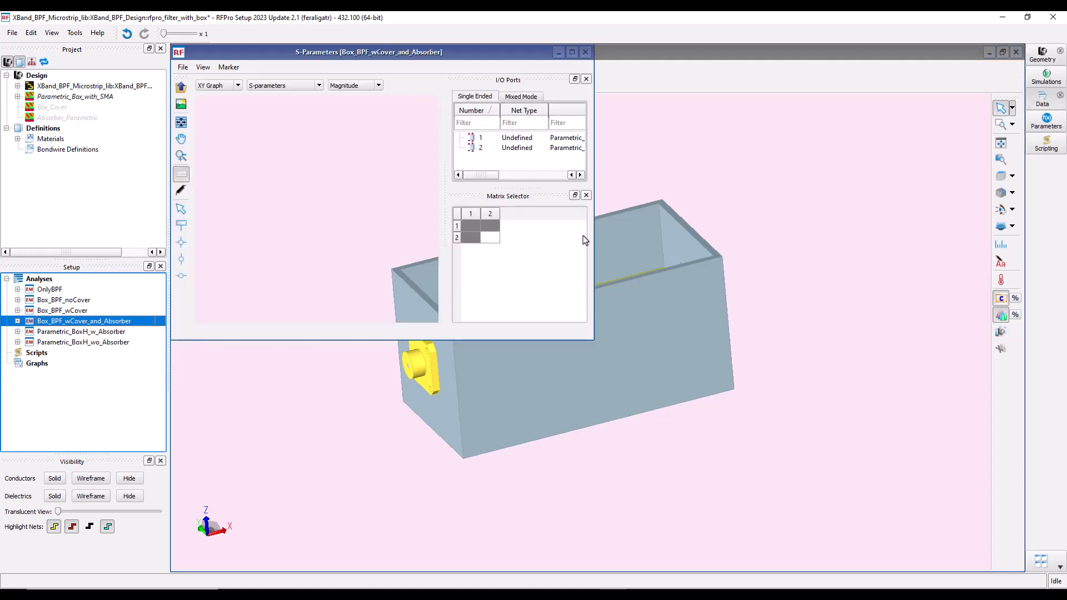
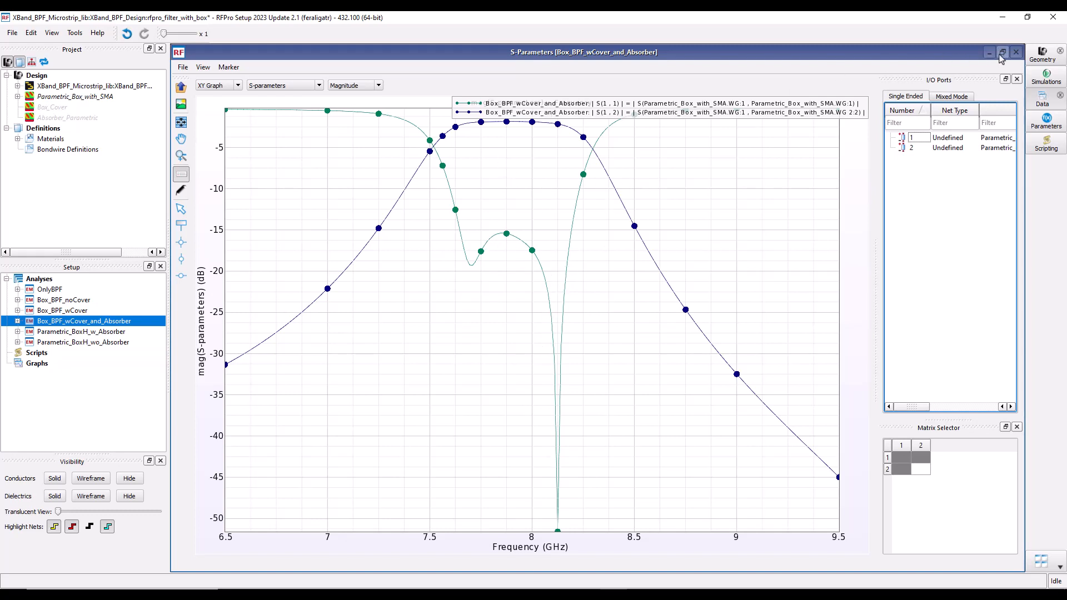
left_click(1015, 53)
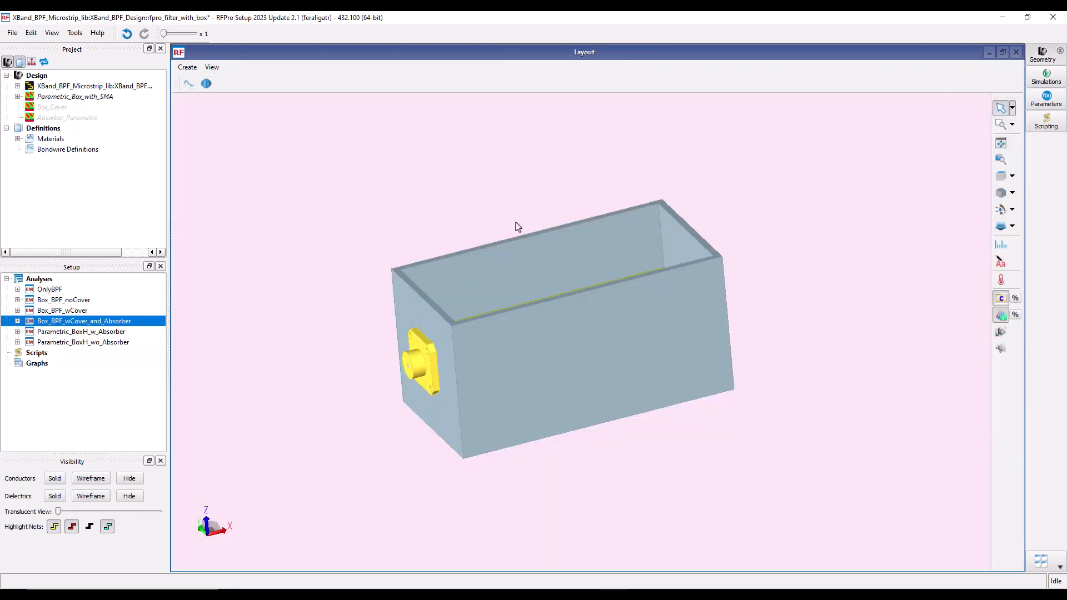
Step: Inspect the design parameters of Parametric_Box_with_SMA, leaving them without making changes
left_click(89, 97)
right_click(89, 97)
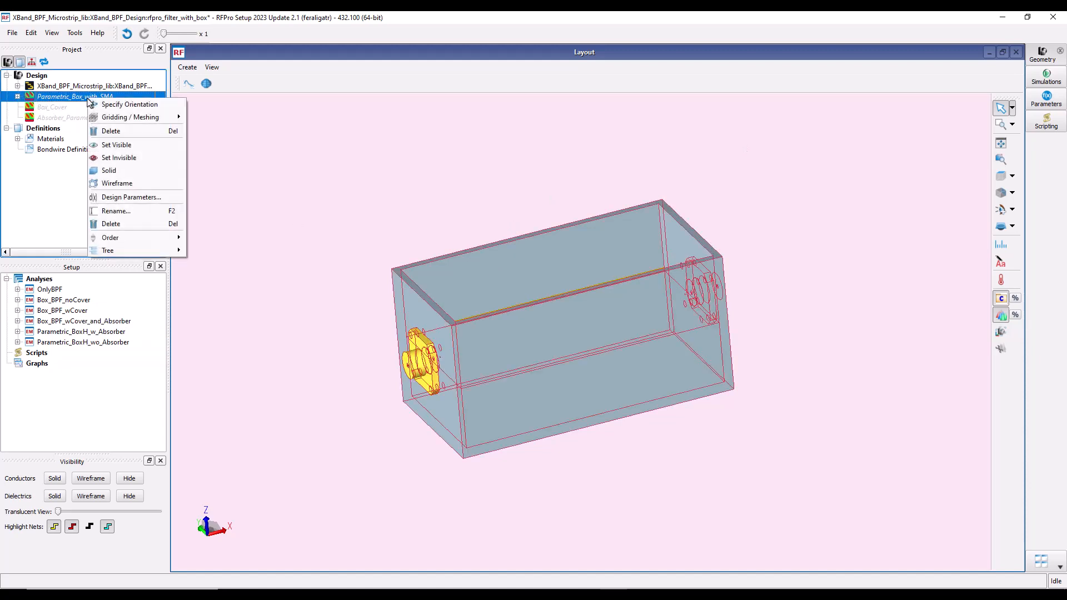
left_click(130, 198)
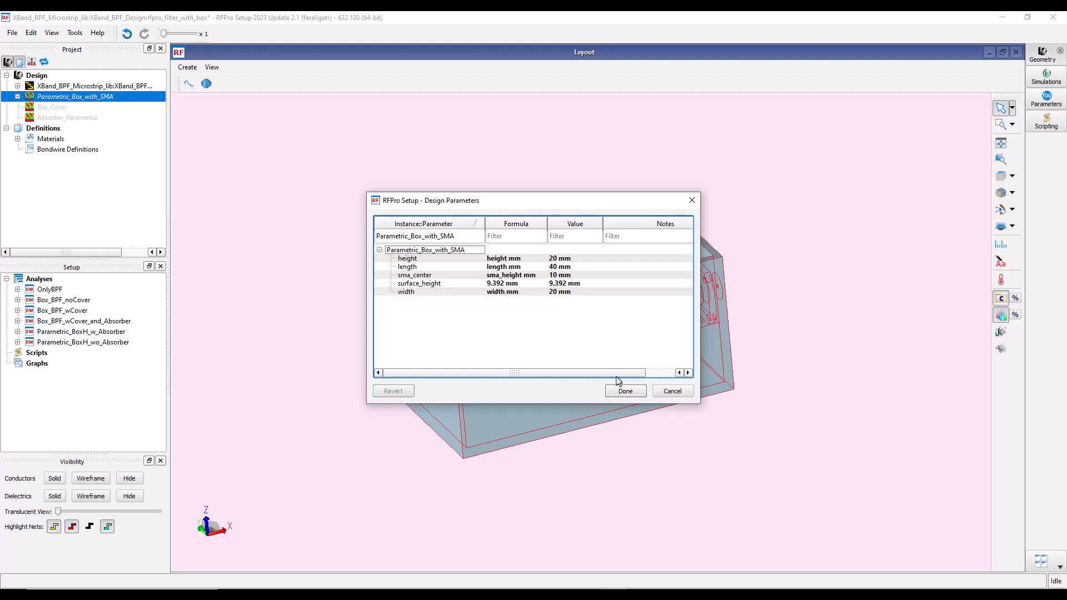
left_click(672, 391)
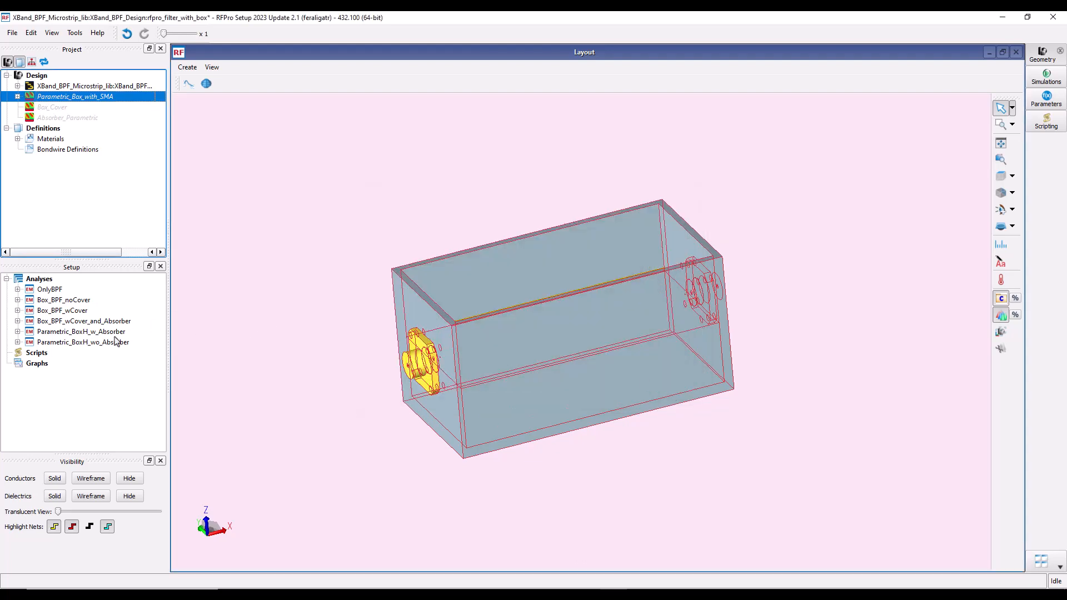
Step: Examine the BoxAirHeight parameter sweep settings in the options of the Parametric_BoxH_w_Absorber analysis
left_click(17, 332)
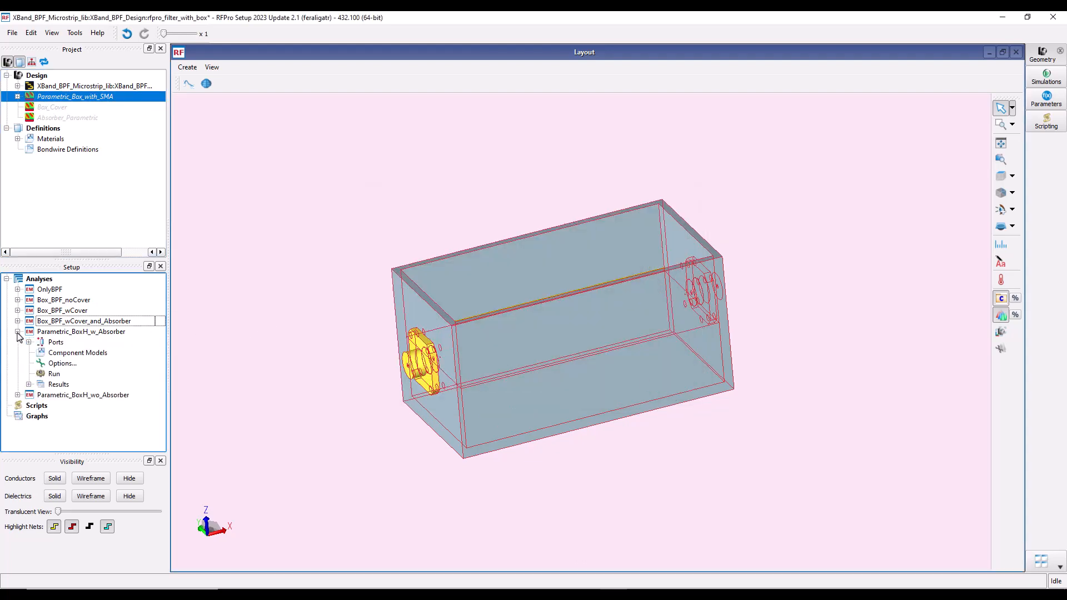
double_click(63, 364)
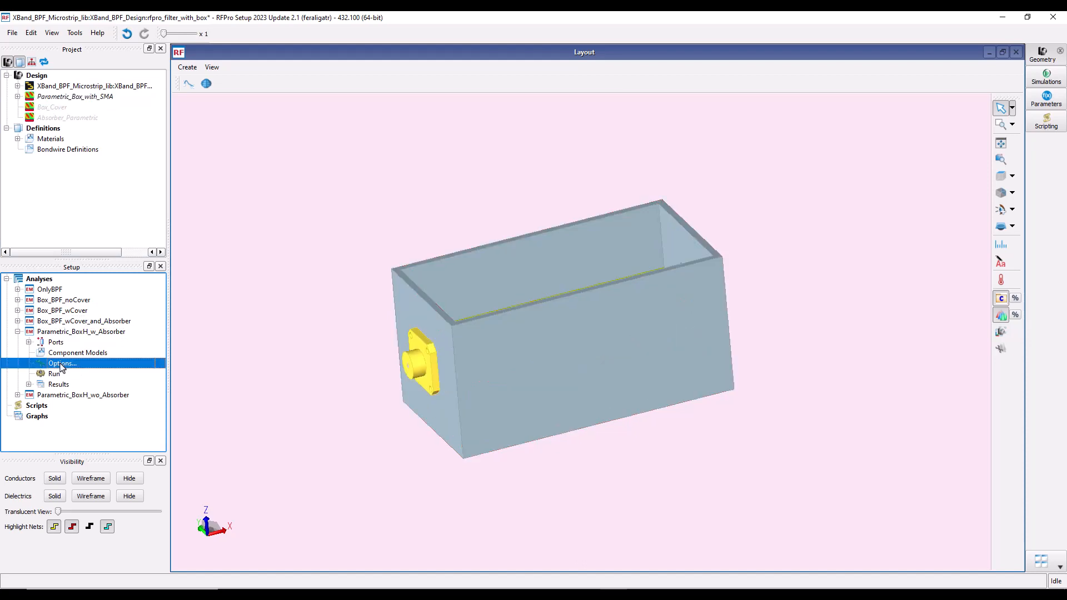
left_click(352, 193)
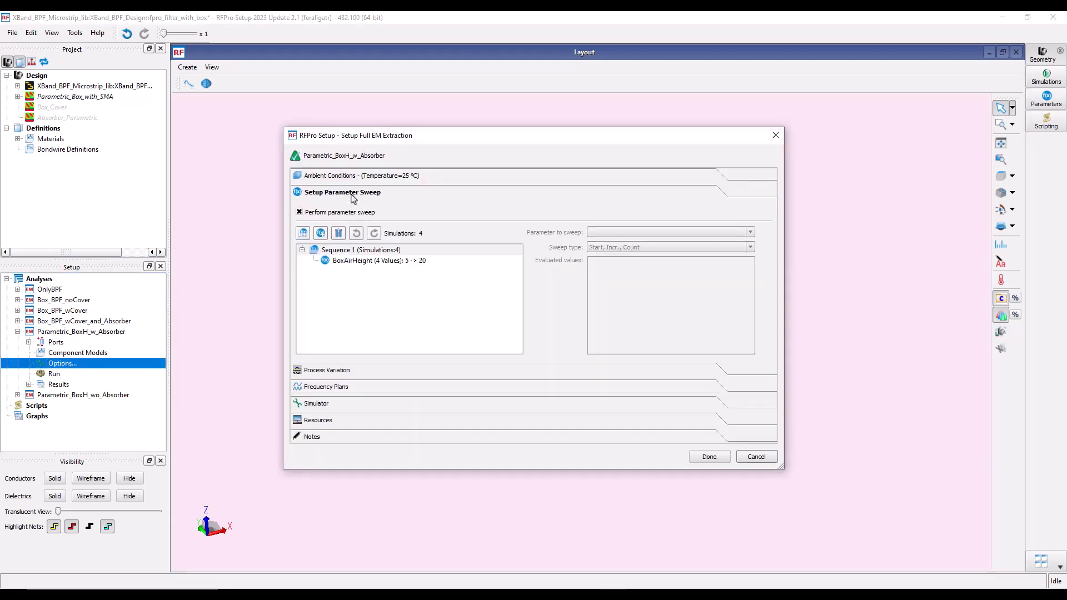
left_click(360, 261)
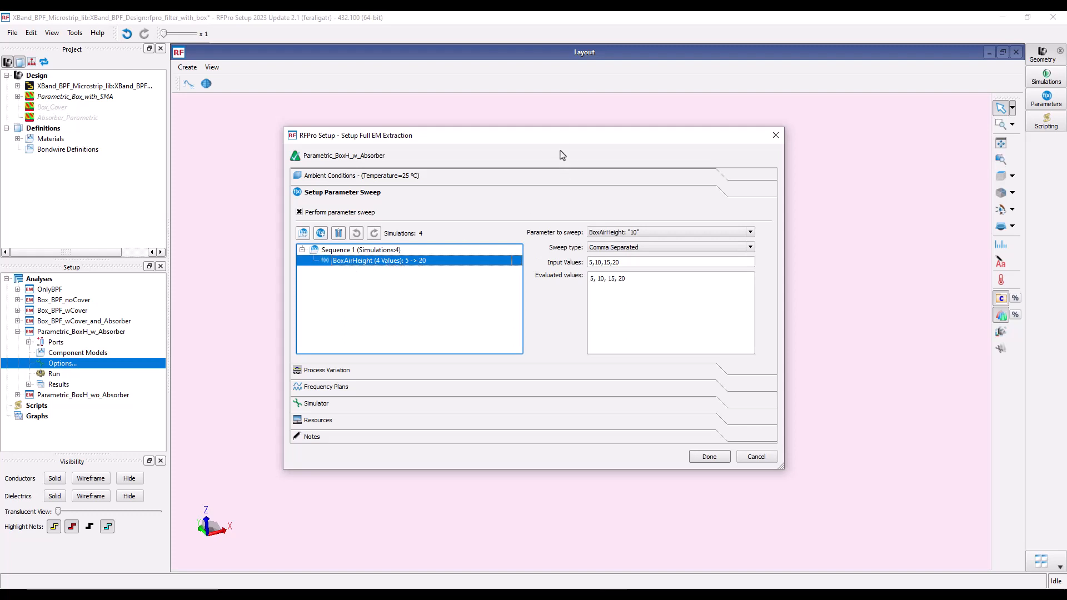
left_click_drag(559, 139, 567, 340)
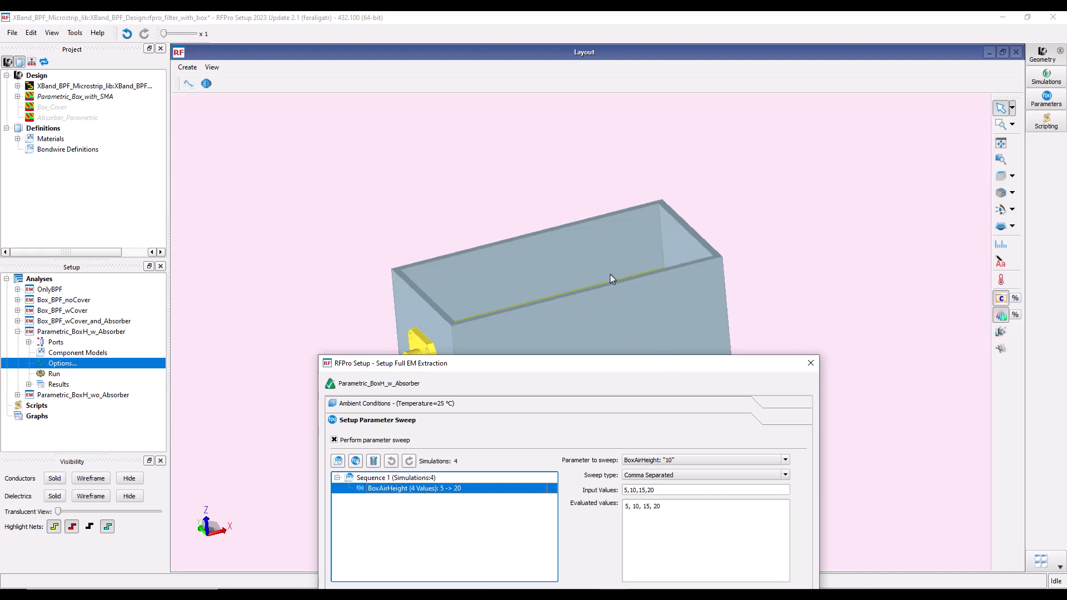
left_click_drag(612, 366, 574, 204)
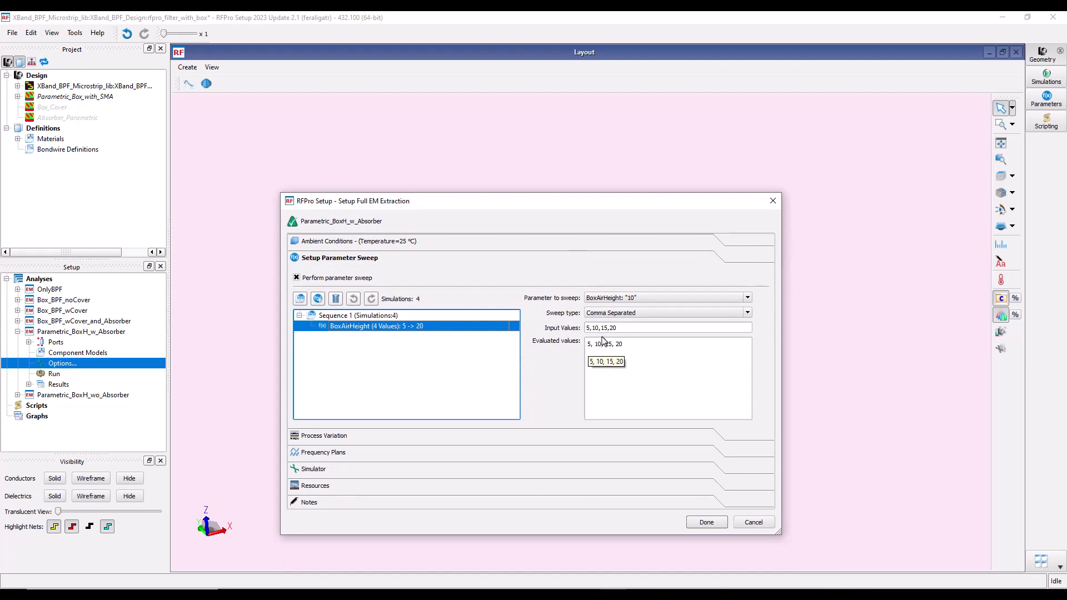
left_click(737, 522)
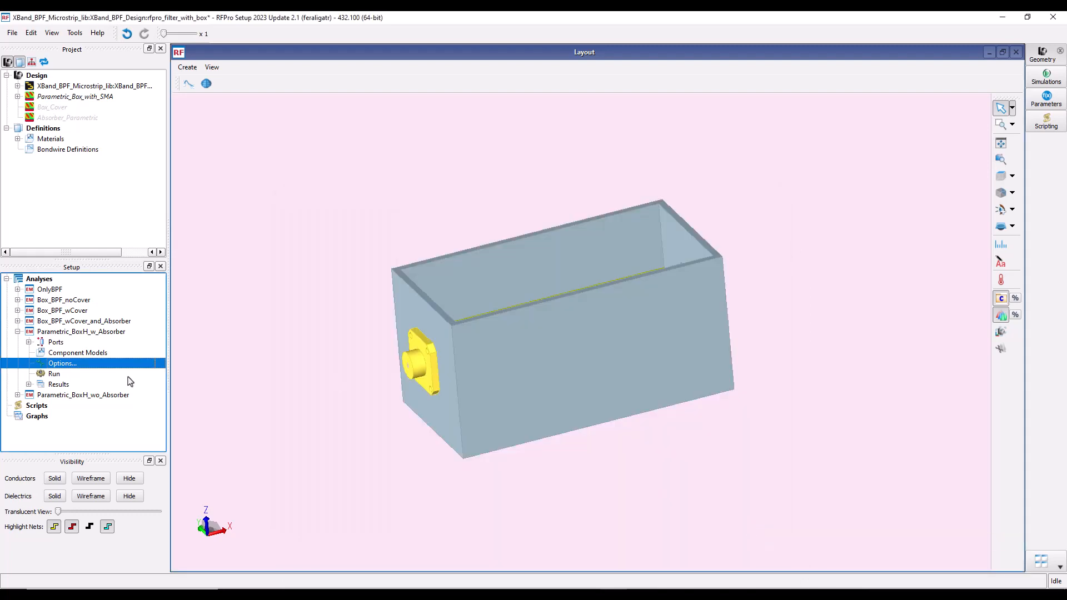
Step: Compare the S(1,2) curves of Parametric_BoxH_w_Absorber for BoxAirHeight values 5, 10, 15 and 20, and close the graph
right_click(67, 332)
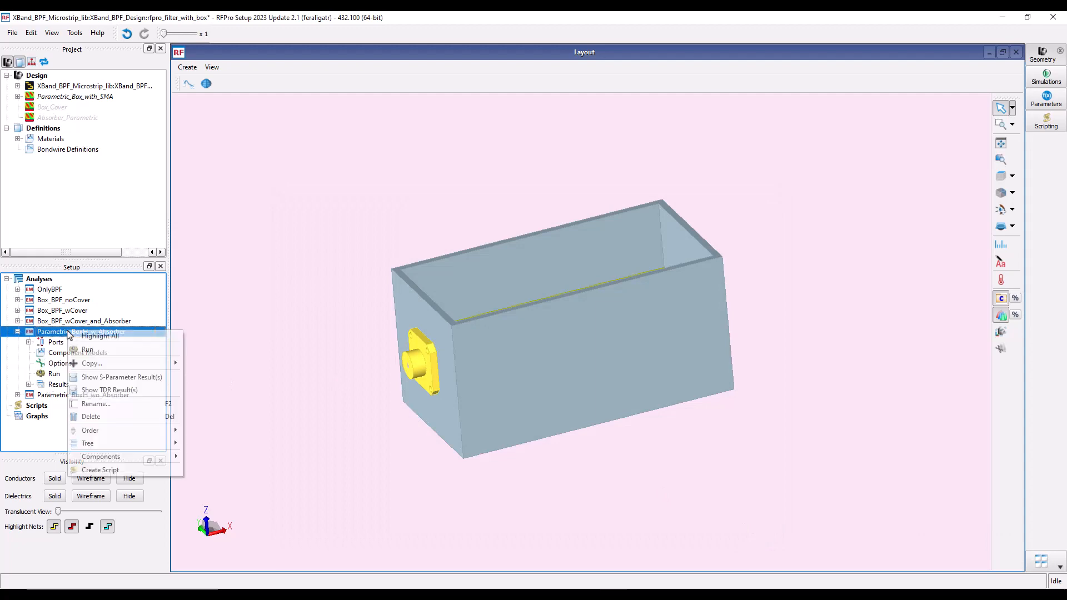
left_click(100, 381)
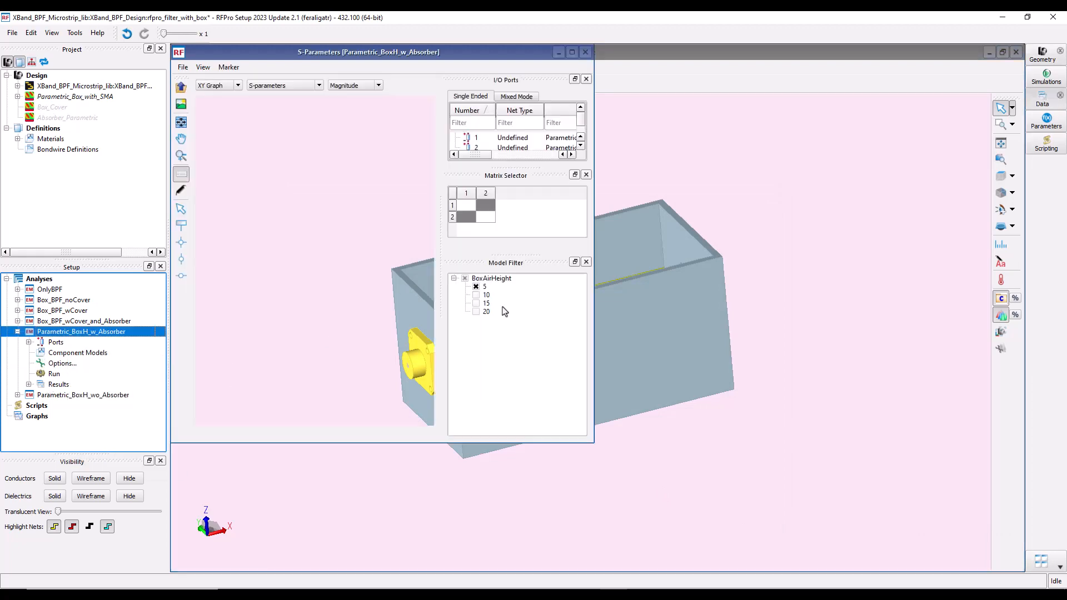
left_click(572, 51)
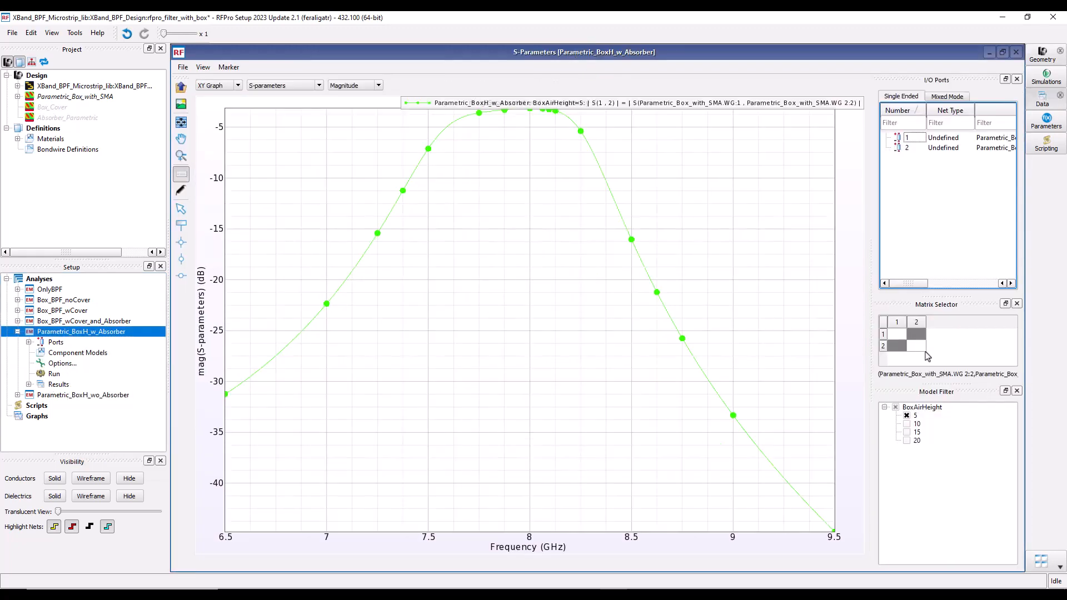
left_click(908, 424)
left_click(908, 424)
left_click(906, 432)
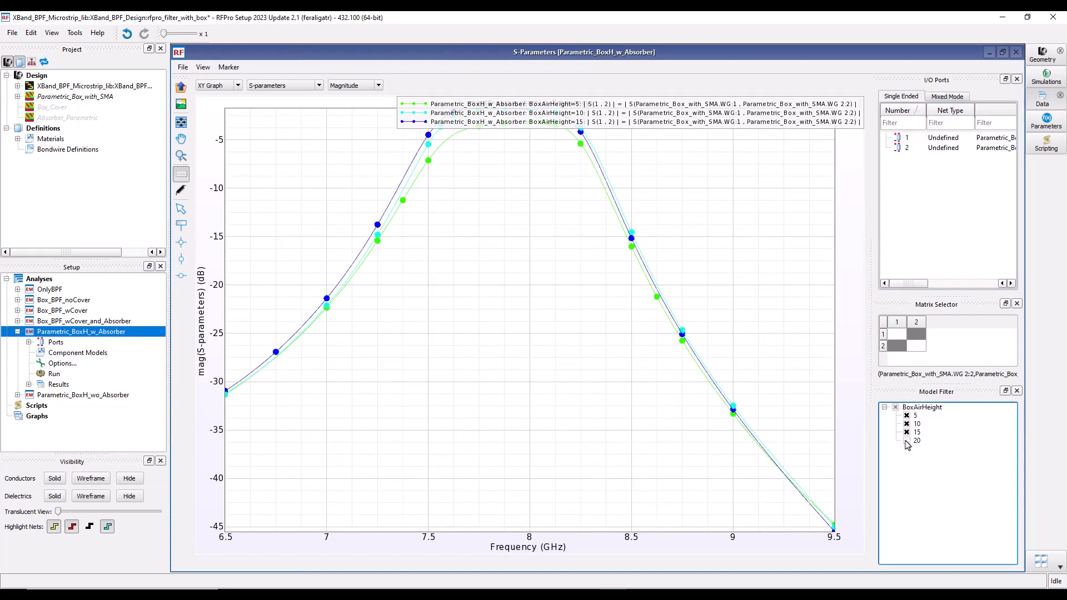
left_click(906, 441)
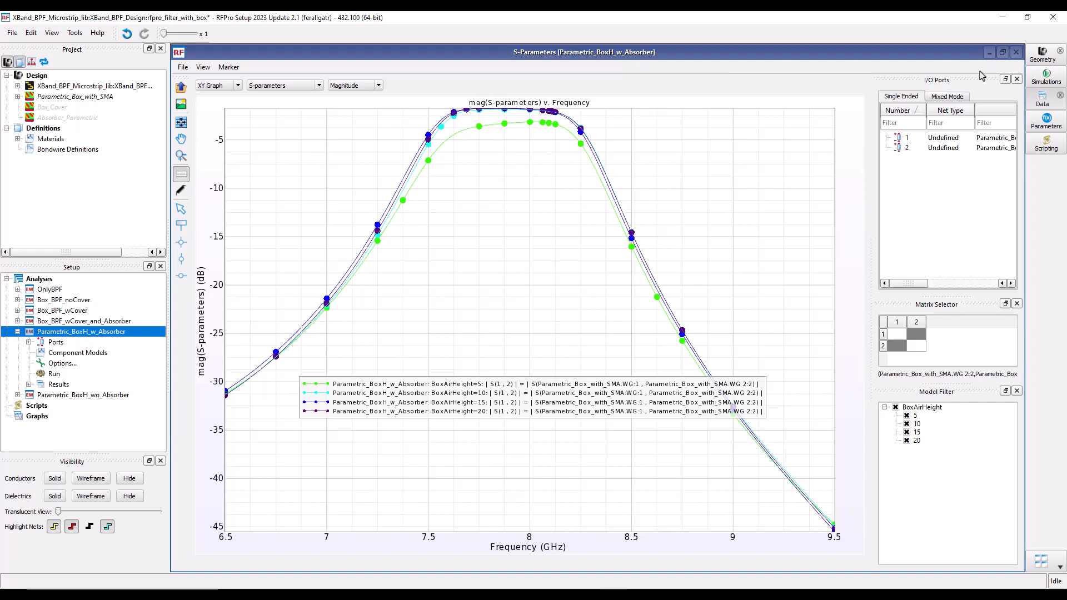
left_click(1016, 52)
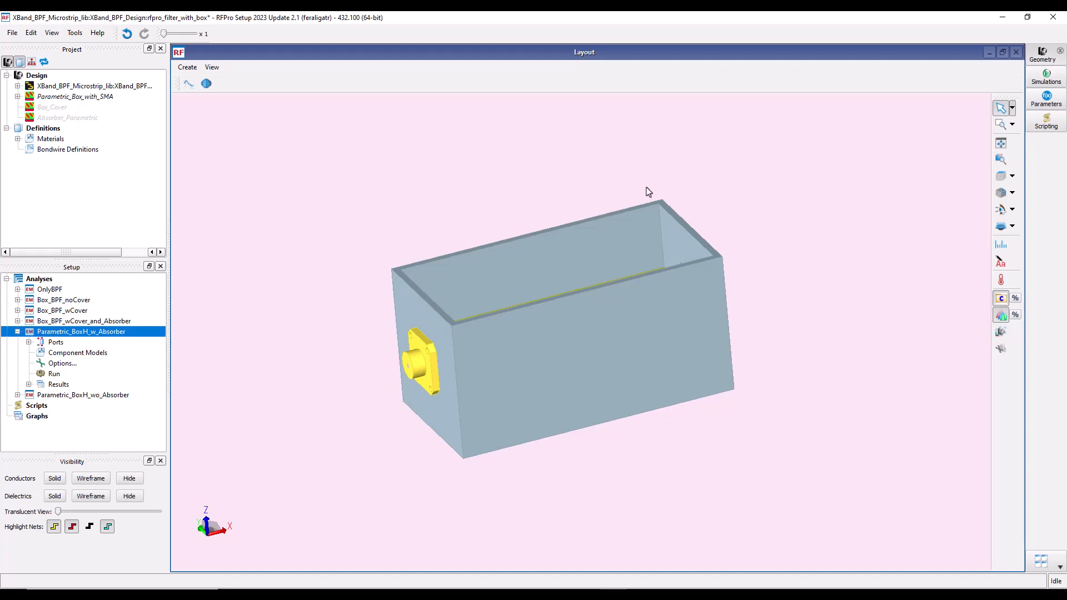
left_click(17, 332)
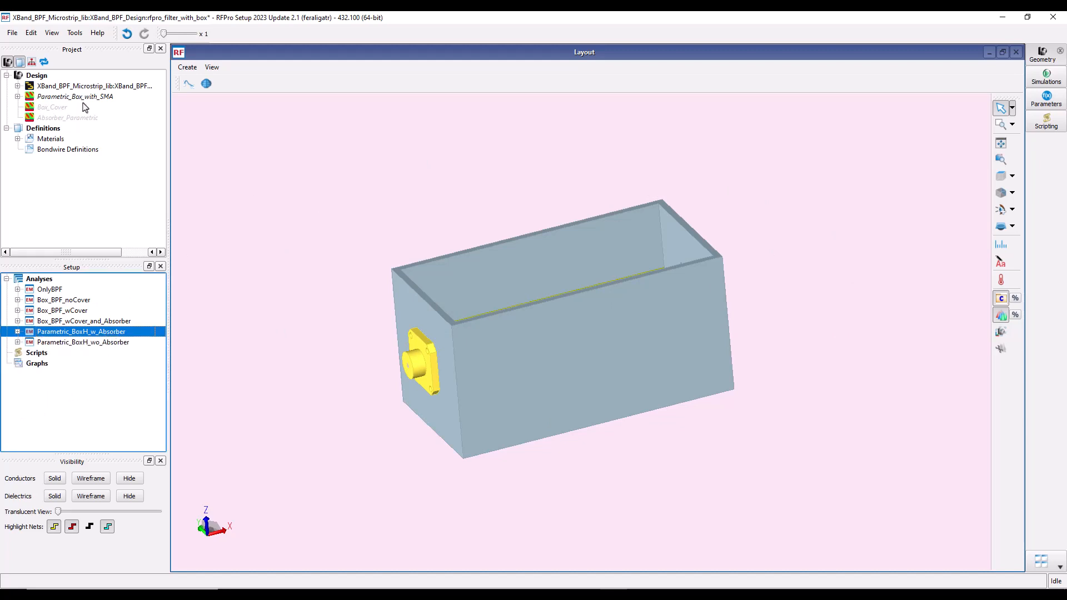
Step: Compare the S(1,2) curves of Parametric_BoxH_wo_Absorber for BoxAirHeight 5, 10, 15 and 20, with the legend moved below the passband
left_click(102, 343)
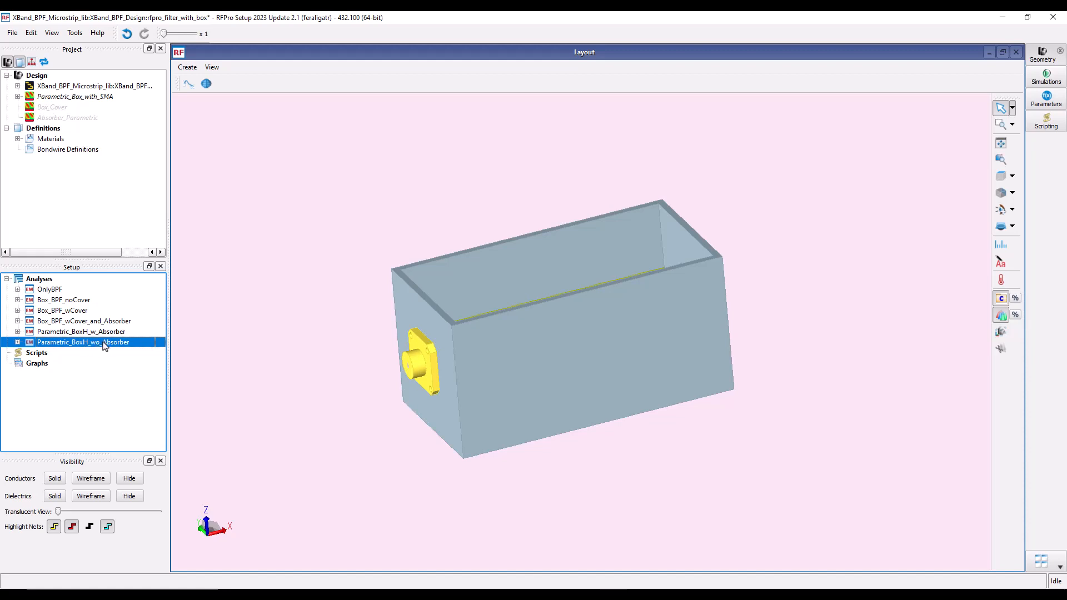
right_click(100, 347)
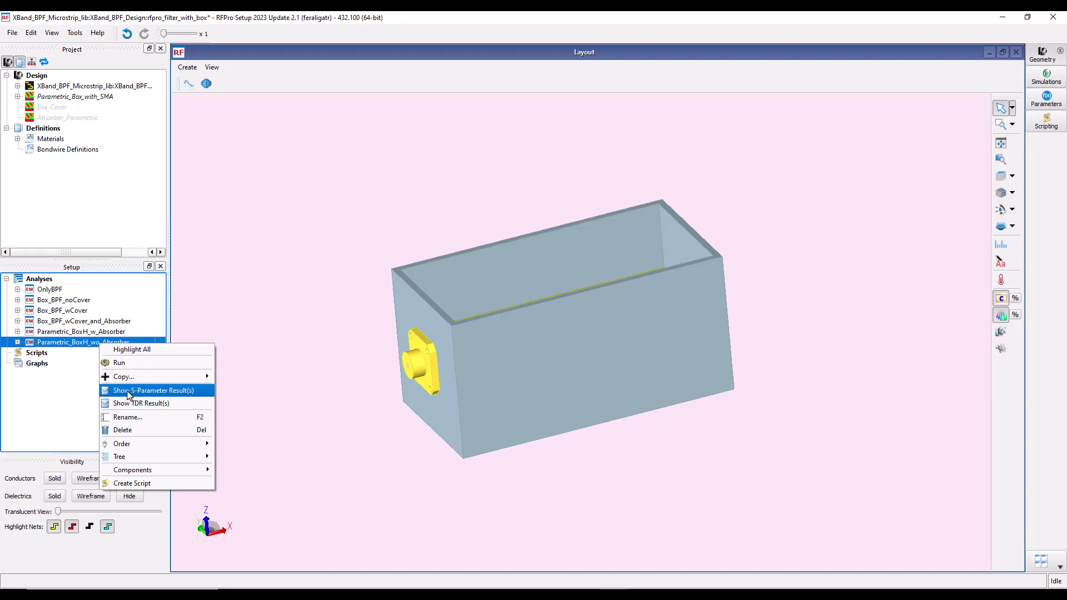
left_click(128, 392)
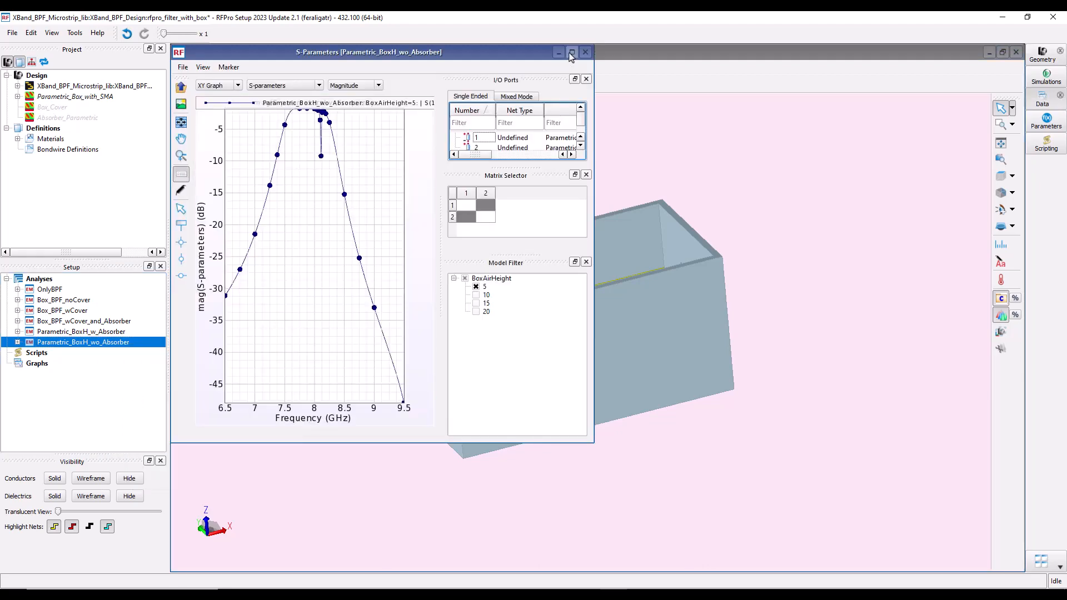
left_click(571, 52)
left_click_drag(566, 106, 522, 412)
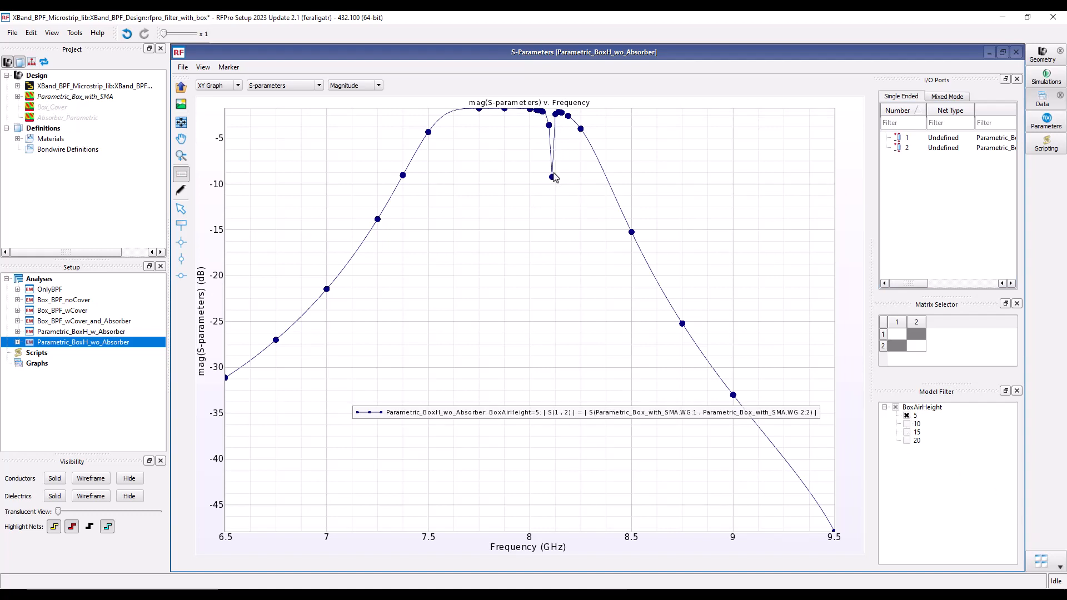
left_click(907, 424)
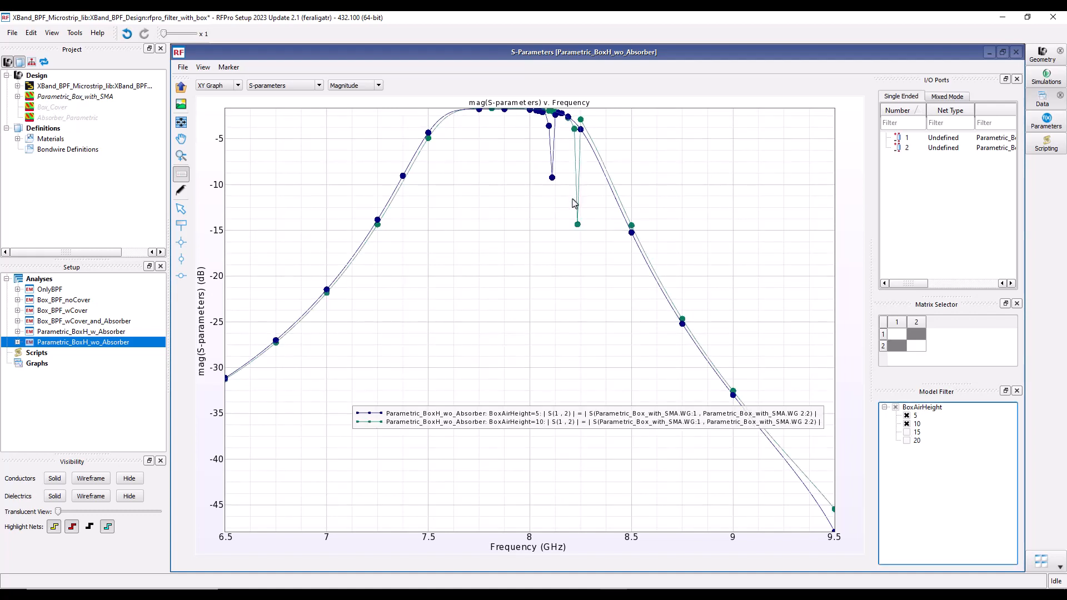
left_click(907, 433)
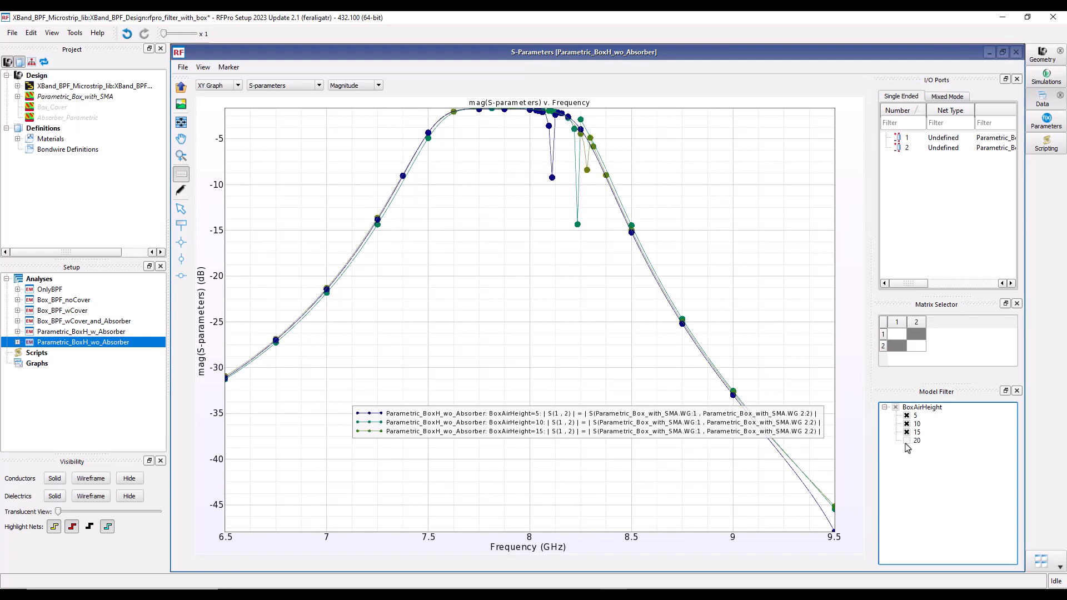
left_click(907, 441)
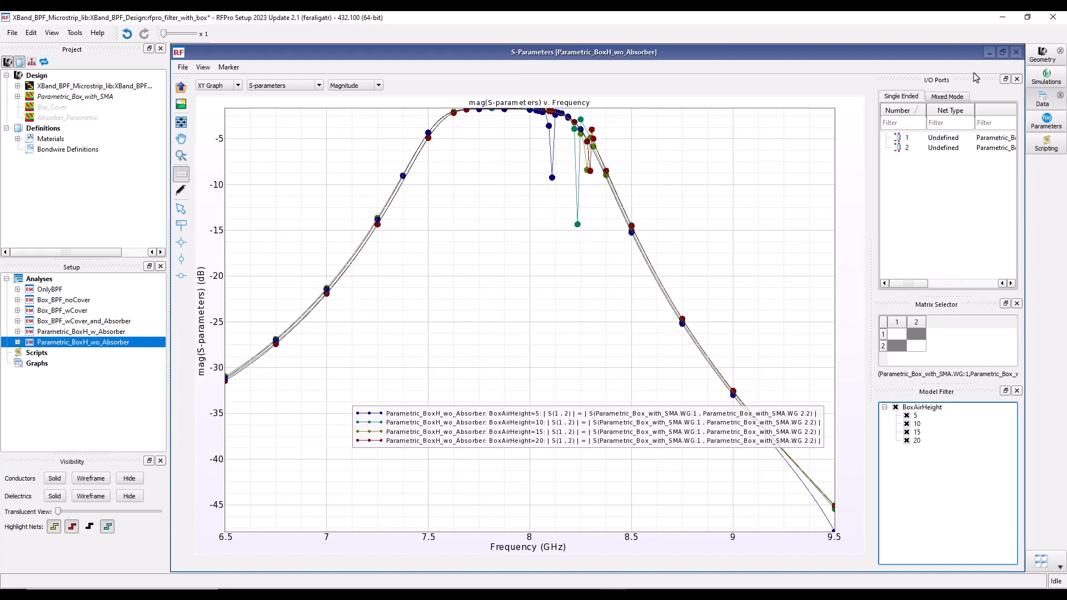
left_click(1016, 53)
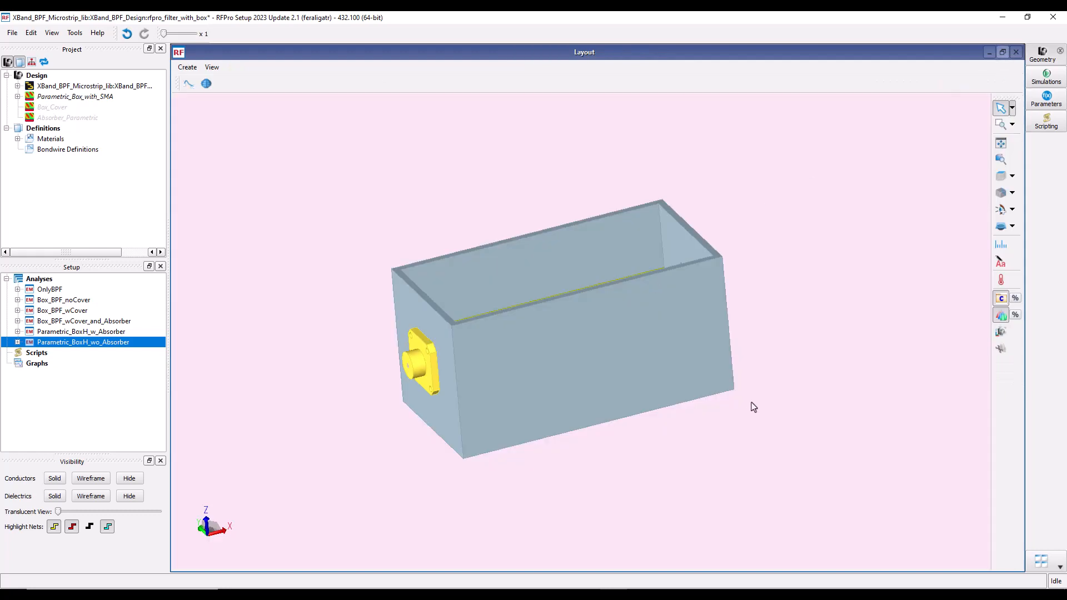
Step: View the filter inside the open box from above, and switch to the Parametric_Box_with_SMA_Demo project in EMPro
middle_click_drag(752, 405, 621, 401)
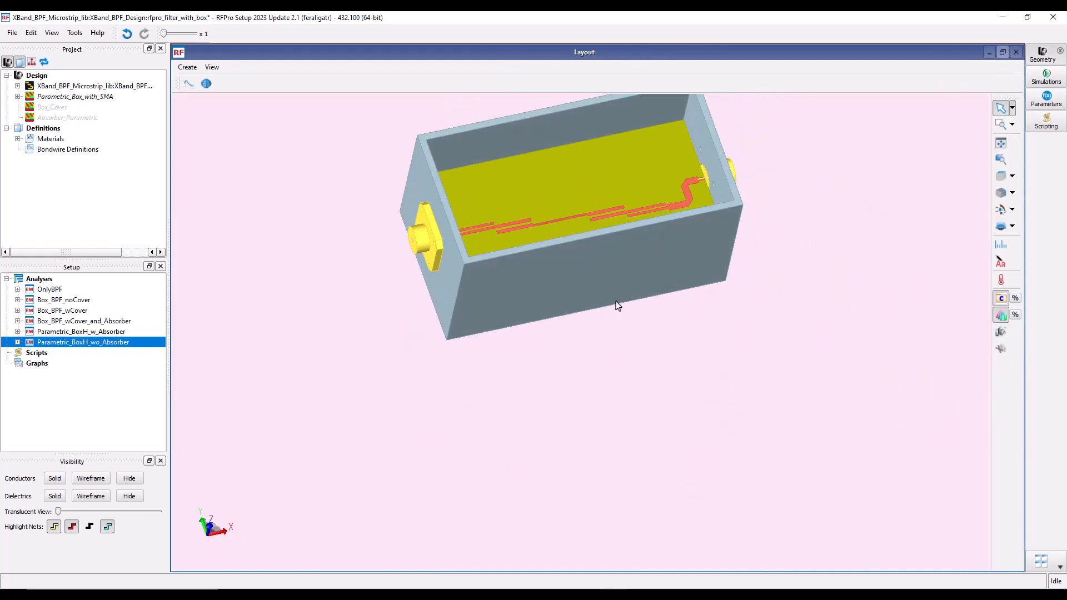
middle_click_drag(617, 305, 623, 392)
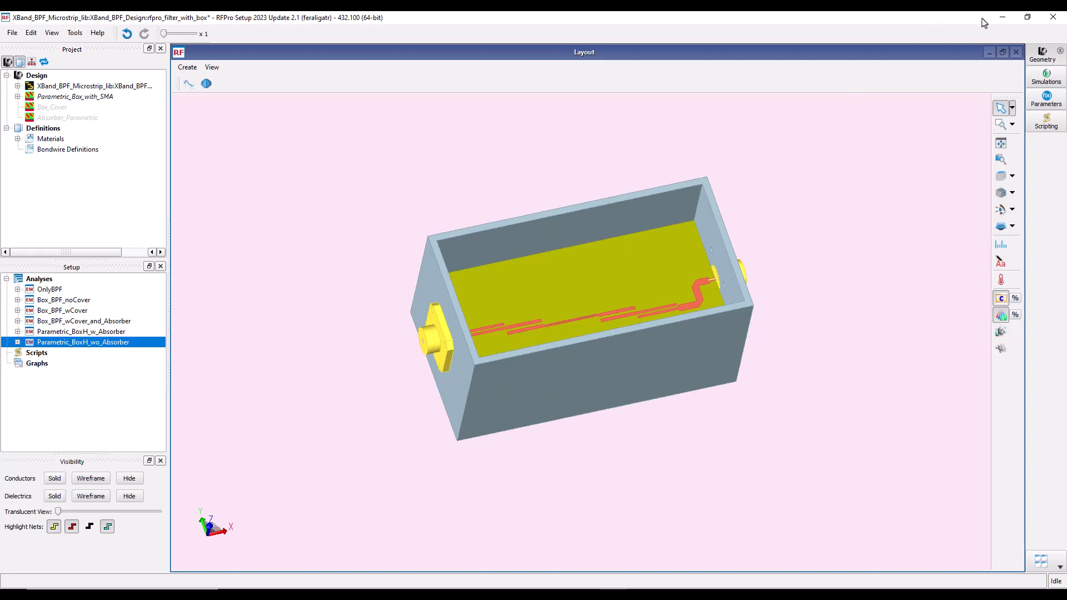
left_click(1003, 18)
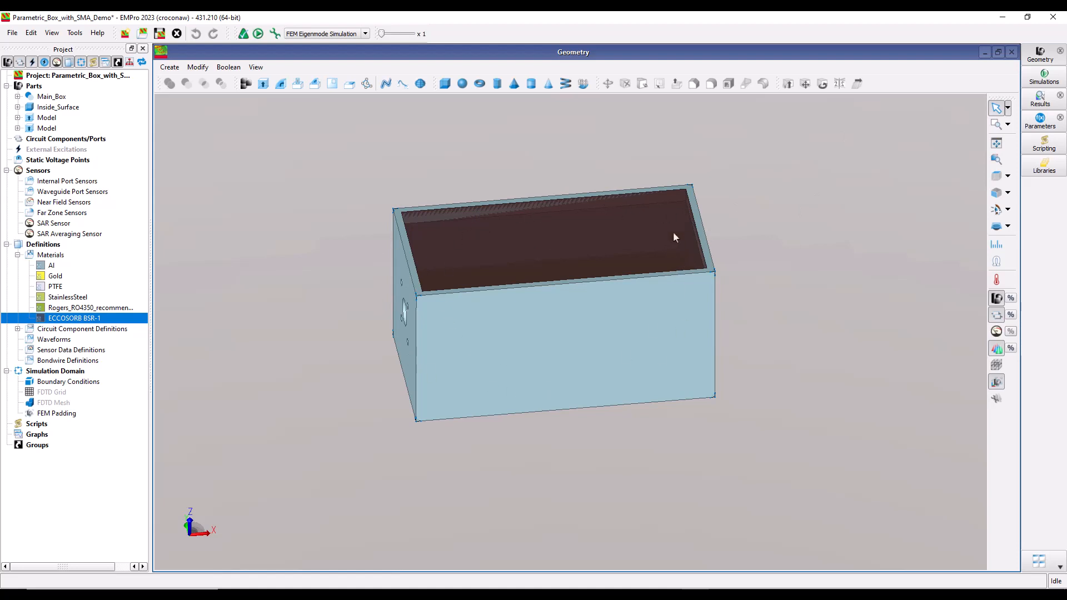
Step: Switch to the XBand_BPF_Design layout in ADS and create a new RFPro setup named rfpro with the XBand_BPF_Design substrate
left_click(1003, 16)
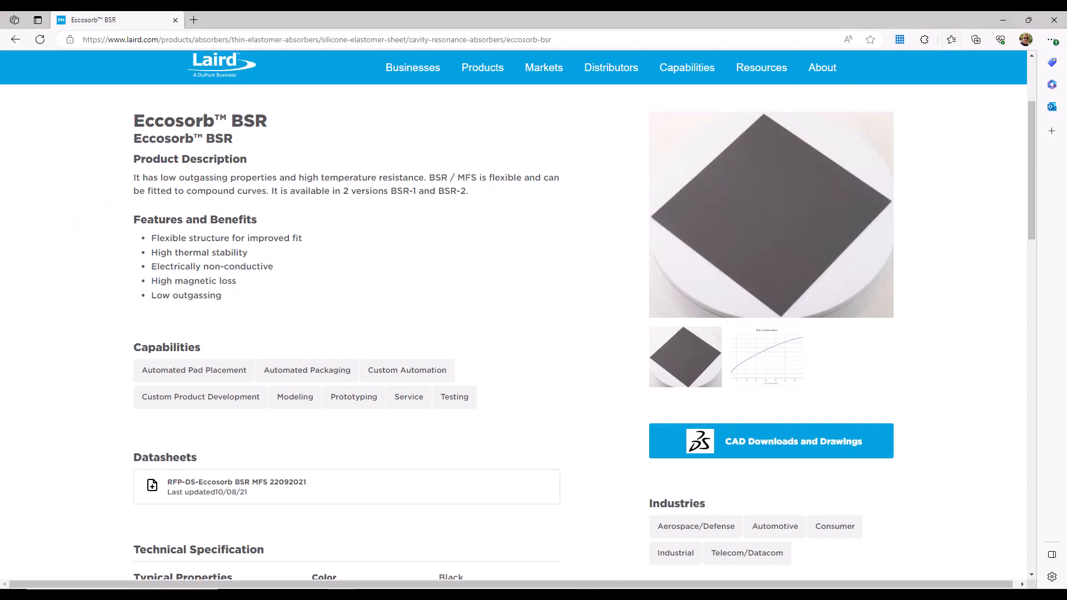
mouse_move(608, 565)
left_click(588, 527)
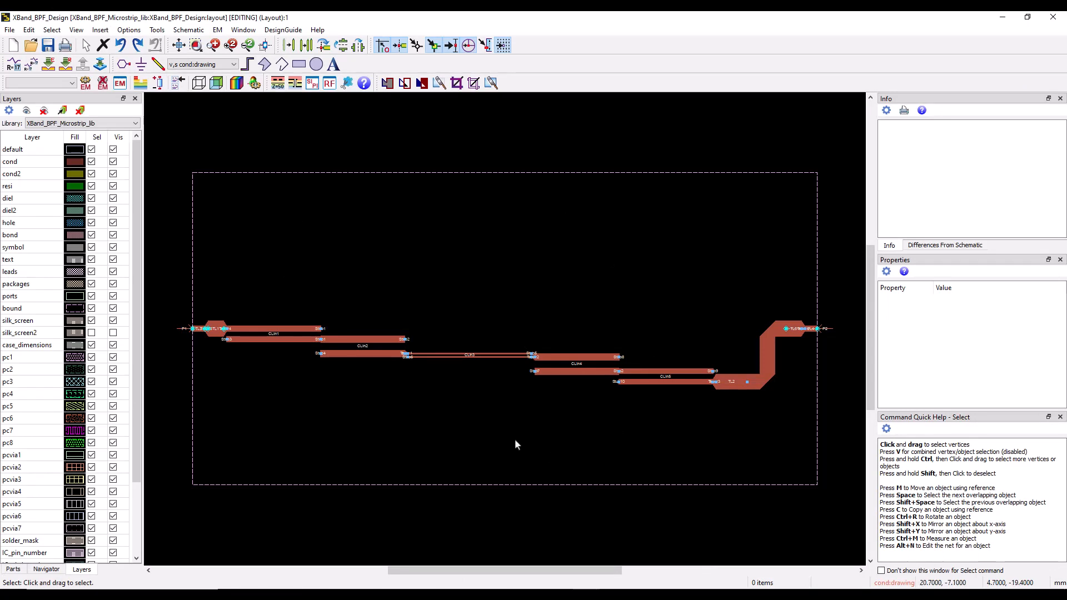
left_click(157, 32)
mouse_move(190, 129)
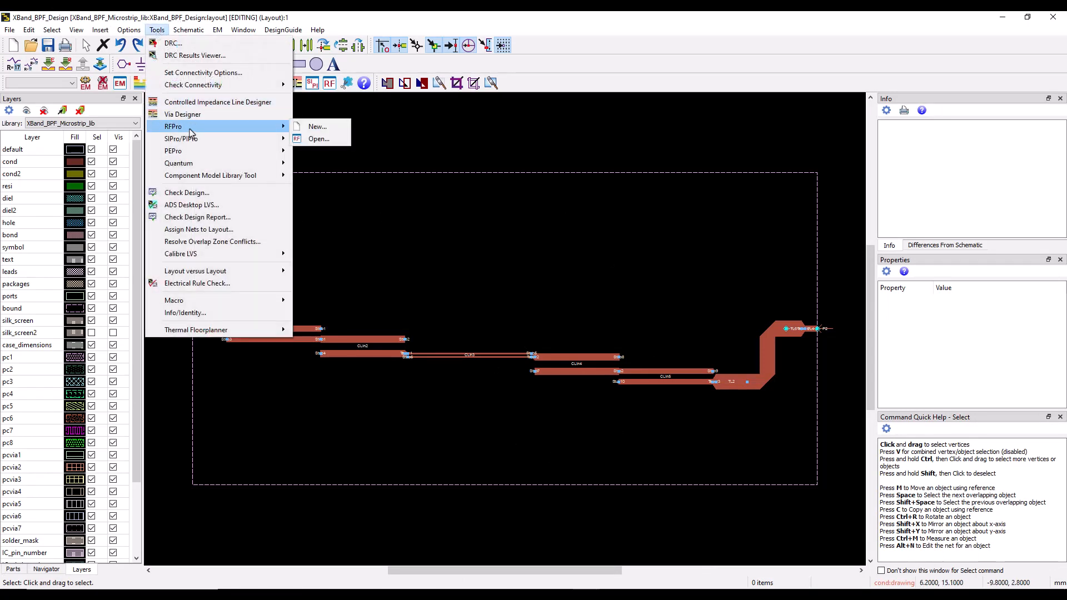
left_click(307, 128)
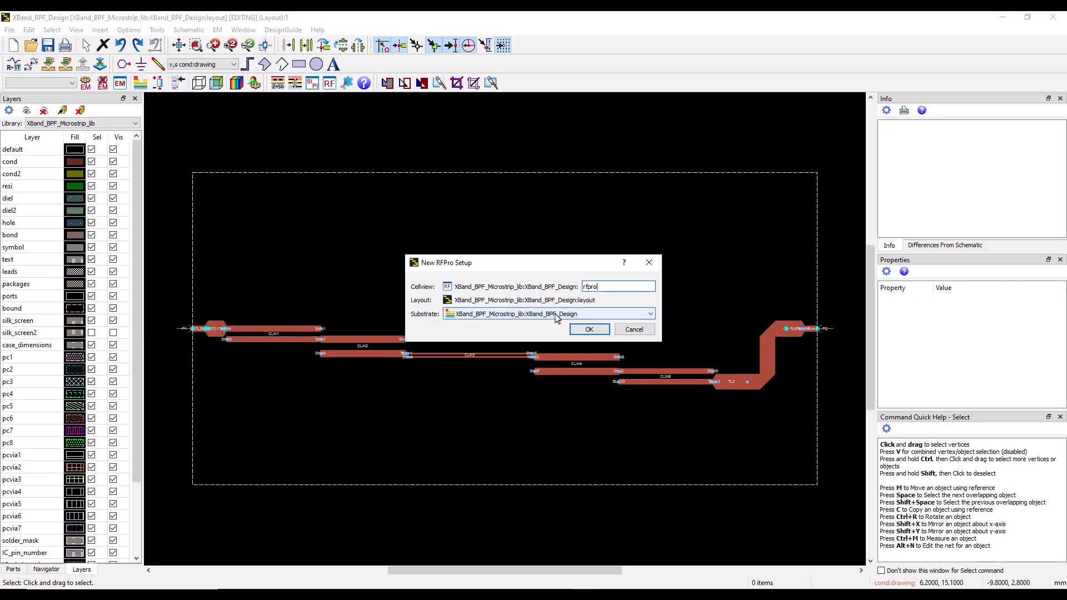
left_click(583, 332)
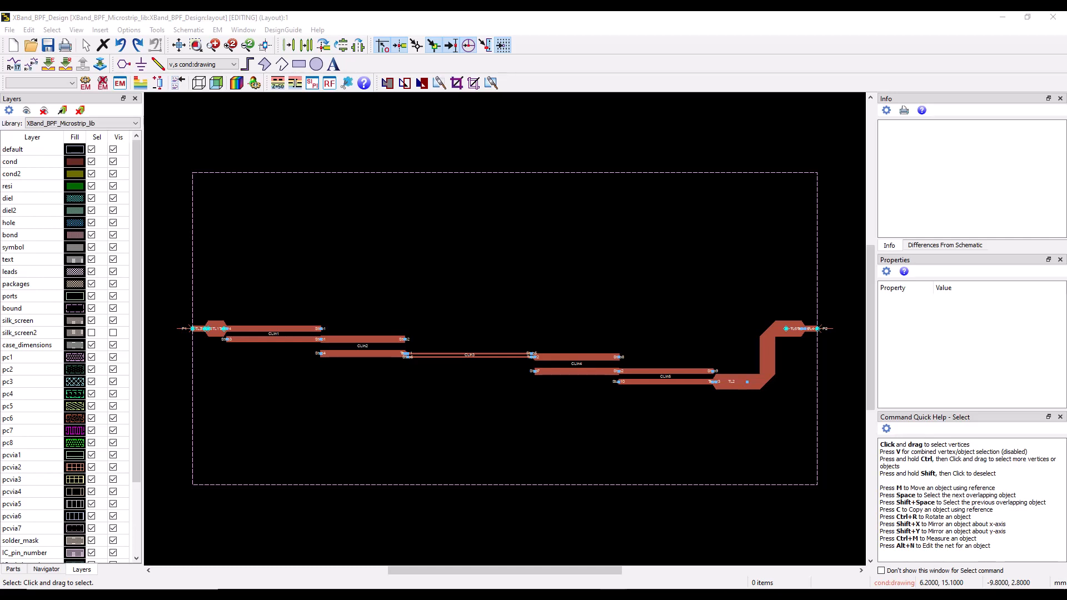
left_click_drag(1066, 12, 579, 76)
double_click(579, 76)
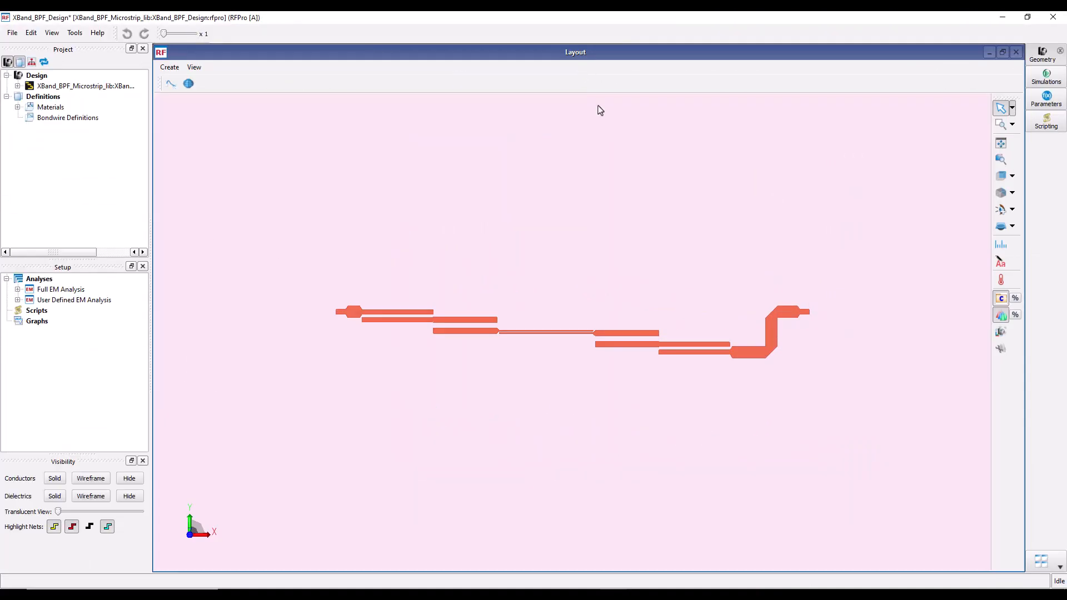
Step: Show the dielectrics of the filter board as solid and view the board in 3D
middle_click_drag(619, 407, 664, 398)
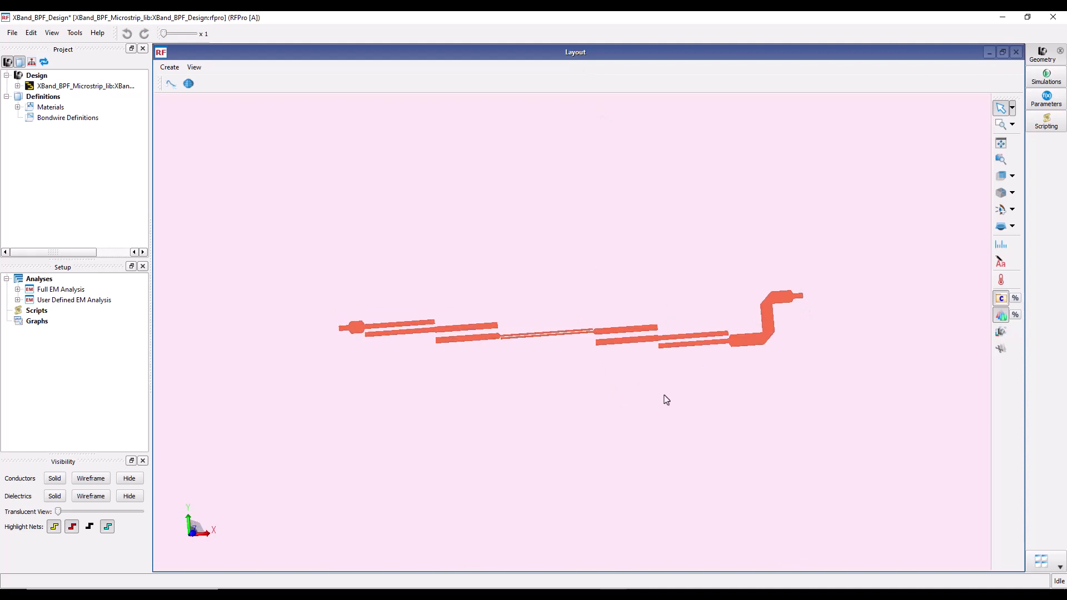
left_click(54, 497)
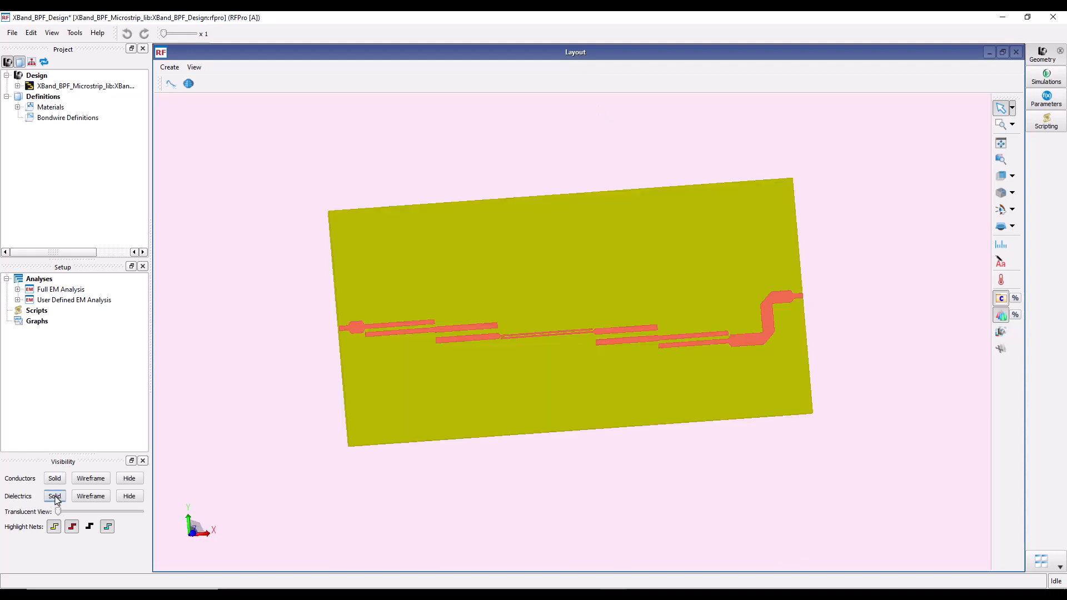
middle_click_drag(643, 460, 635, 208)
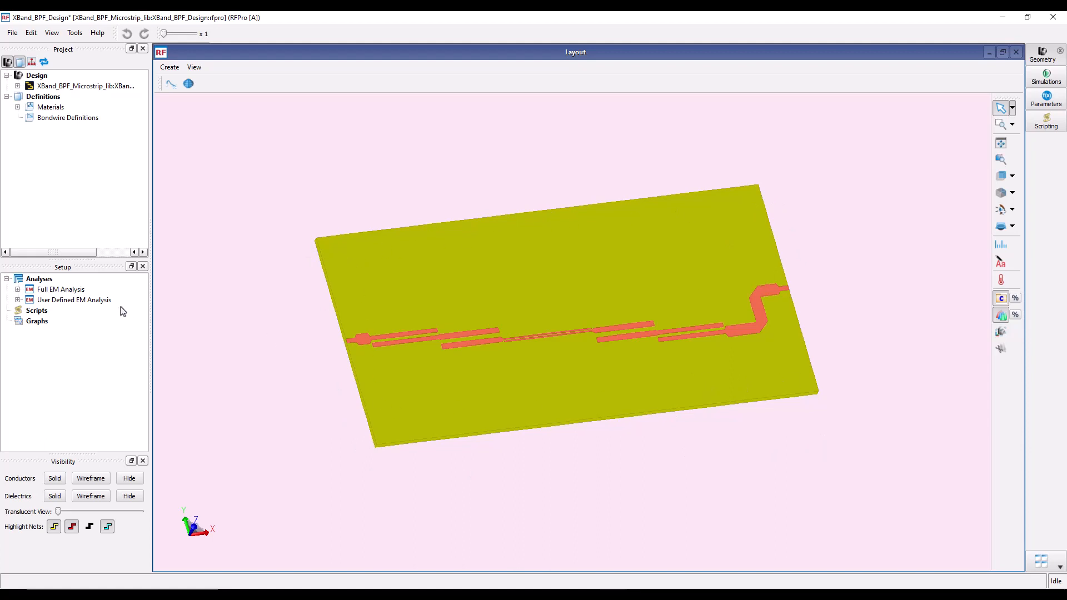
Step: Delete the User Defined EM Analysis and add two new full EM extractions
right_click(52, 303)
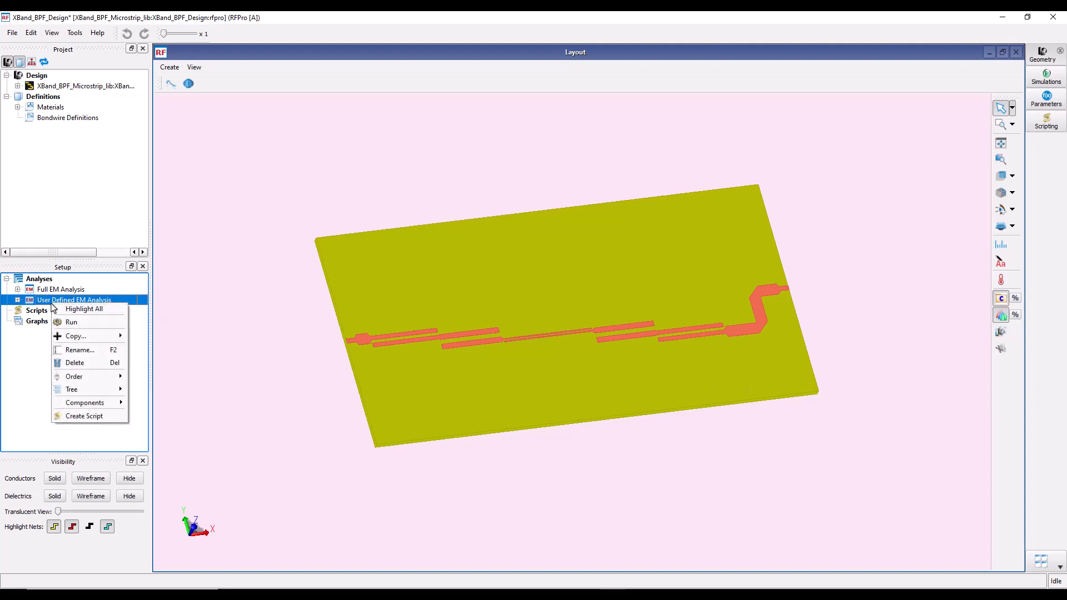
left_click(73, 364)
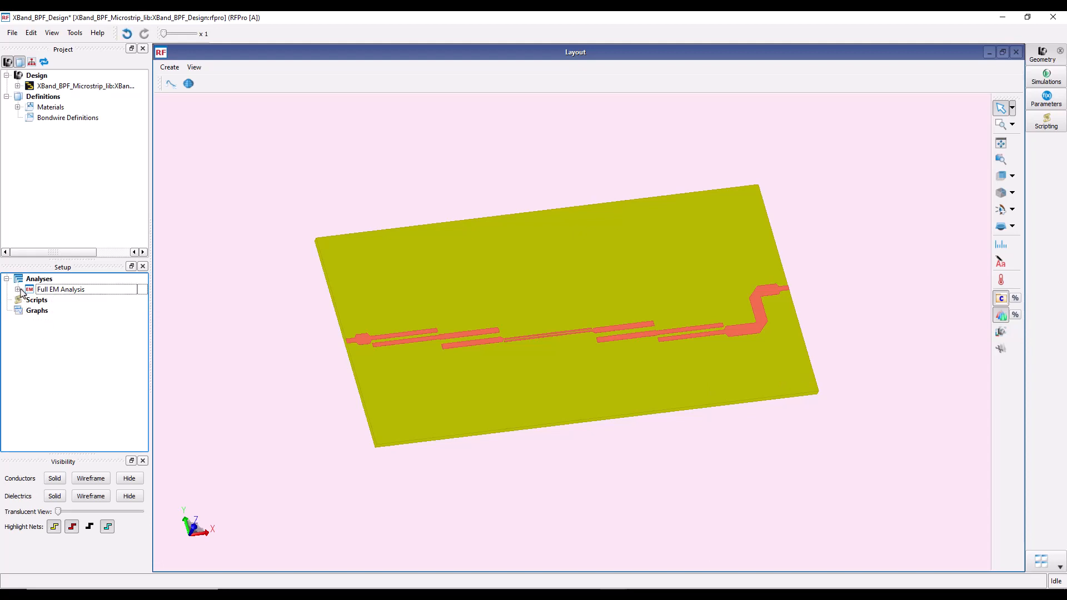
right_click(35, 281)
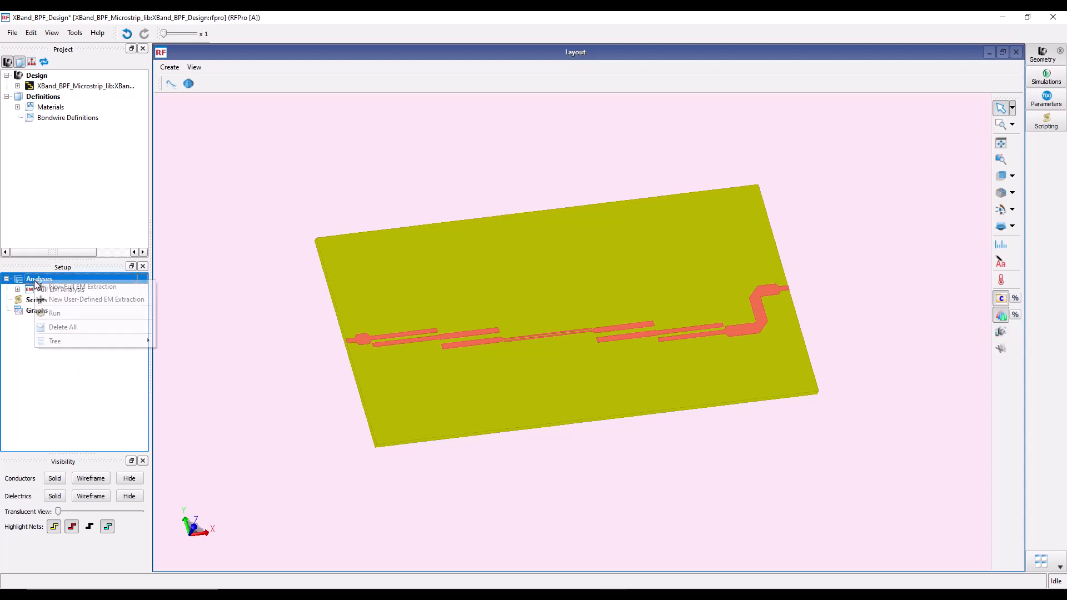
left_click(56, 287)
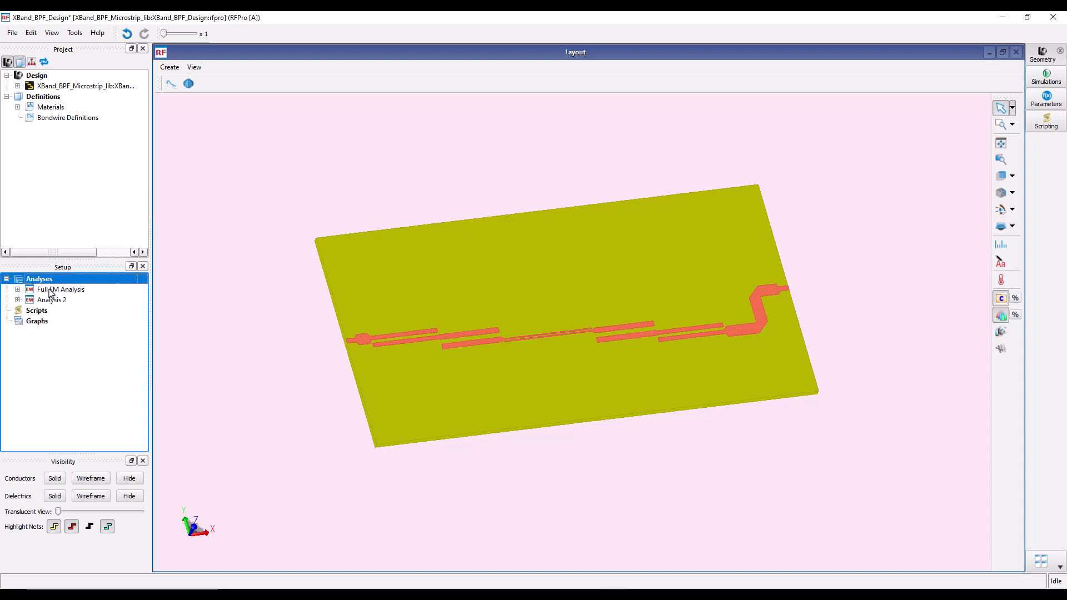
right_click(46, 284)
left_click(60, 290)
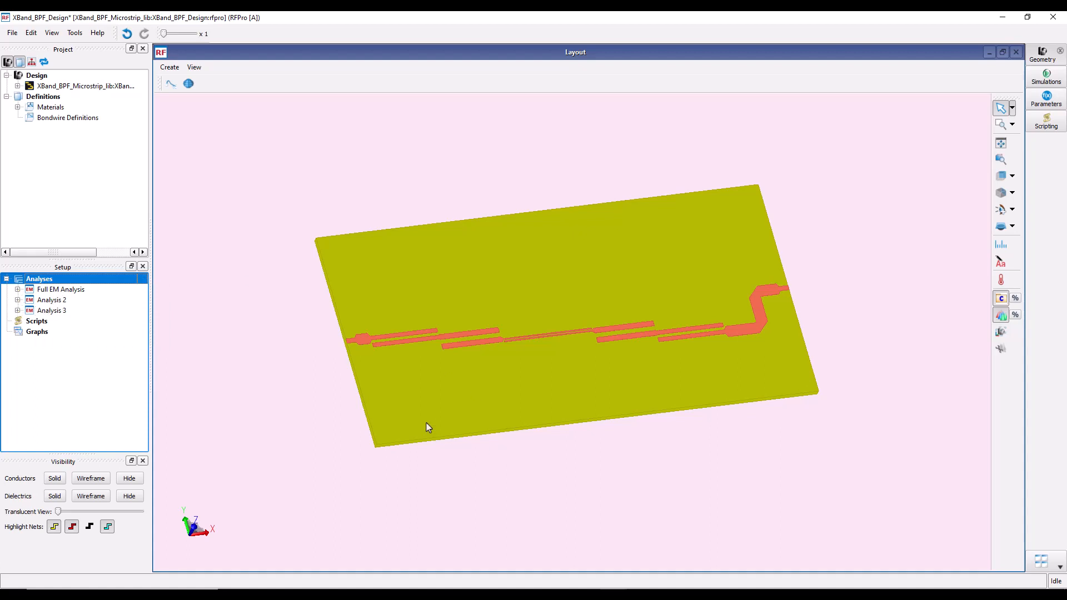
Step: Assign pins P1 and P2 as the ports of the Full EM Analysis and check their locations on the board edges
left_click(19, 86)
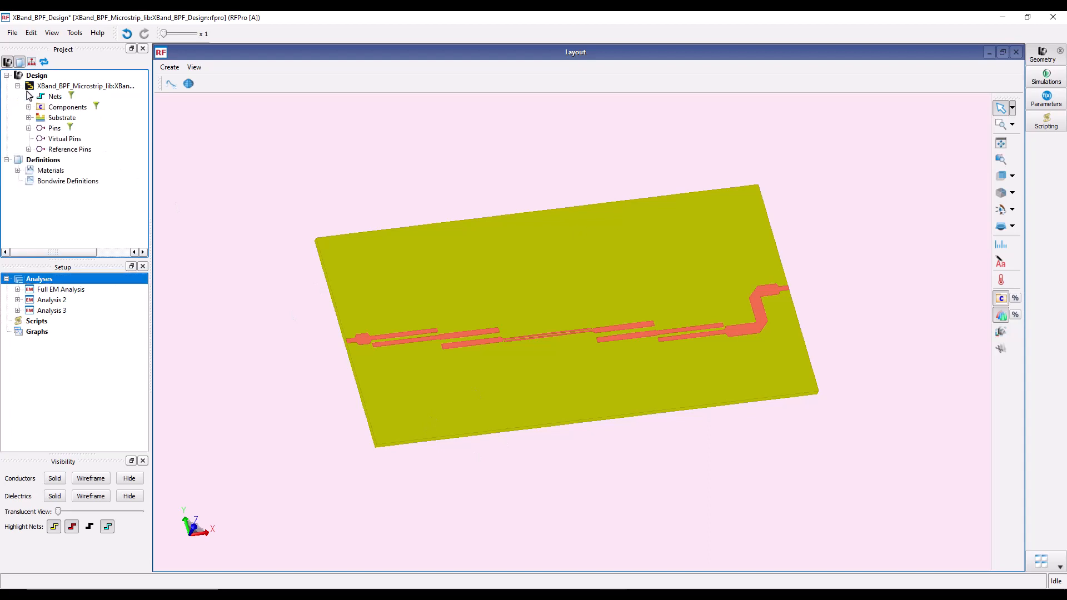
left_click(29, 128)
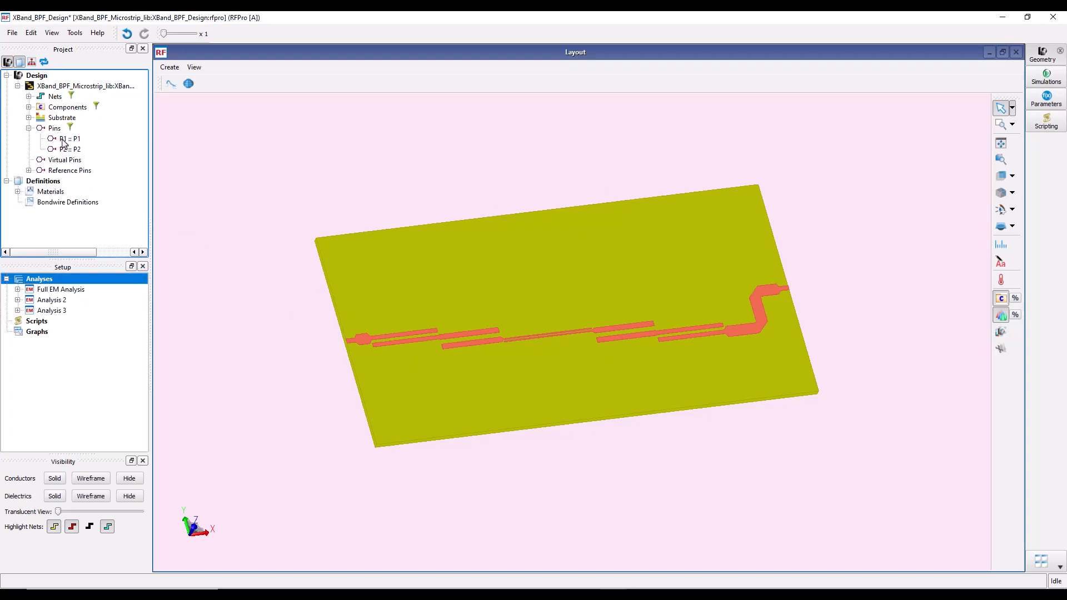
left_click(63, 140)
left_click(68, 150)
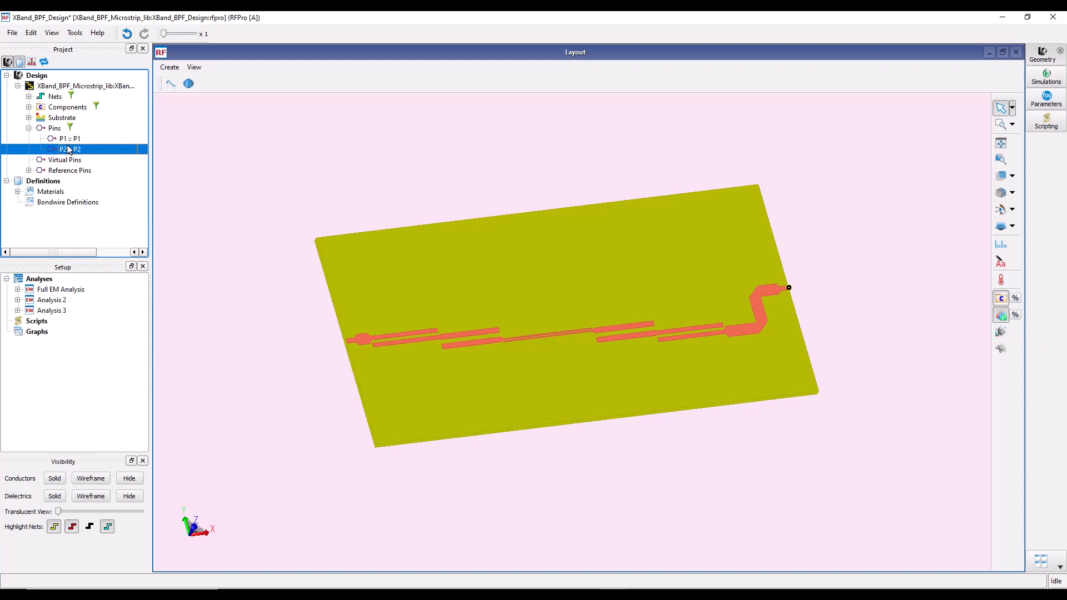
left_click(69, 143, "ctrl")
mouse_move(69, 142)
left_mouse_down()
mouse_move(102, 292)
mouse_move(19, 296)
left_mouse_up()
left_click(17, 289)
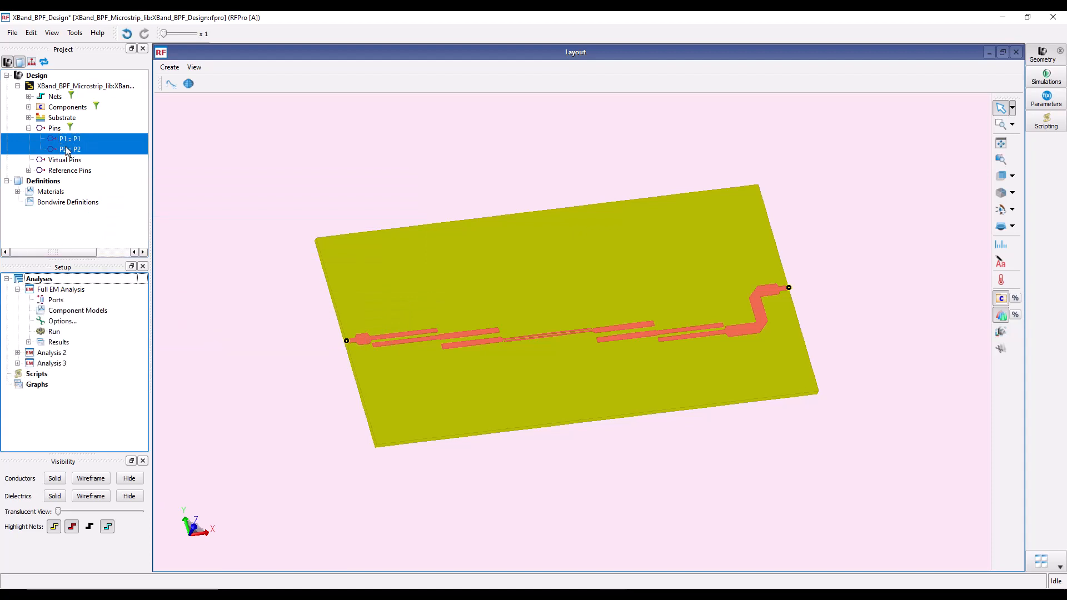
left_click_drag(67, 147, 65, 302)
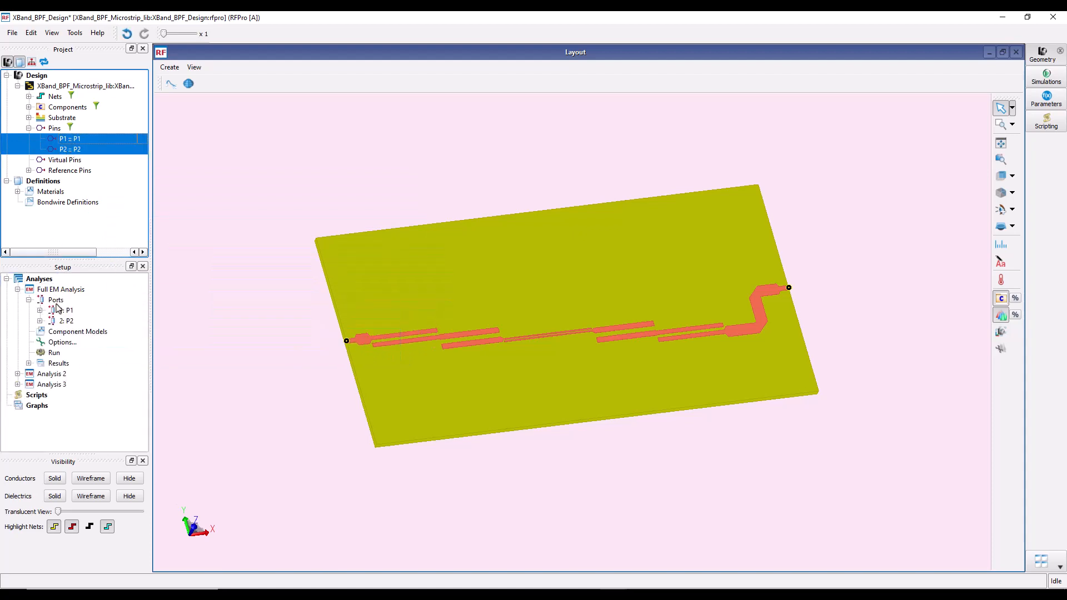
left_click(66, 303)
middle_click_drag(551, 417, 781, 334)
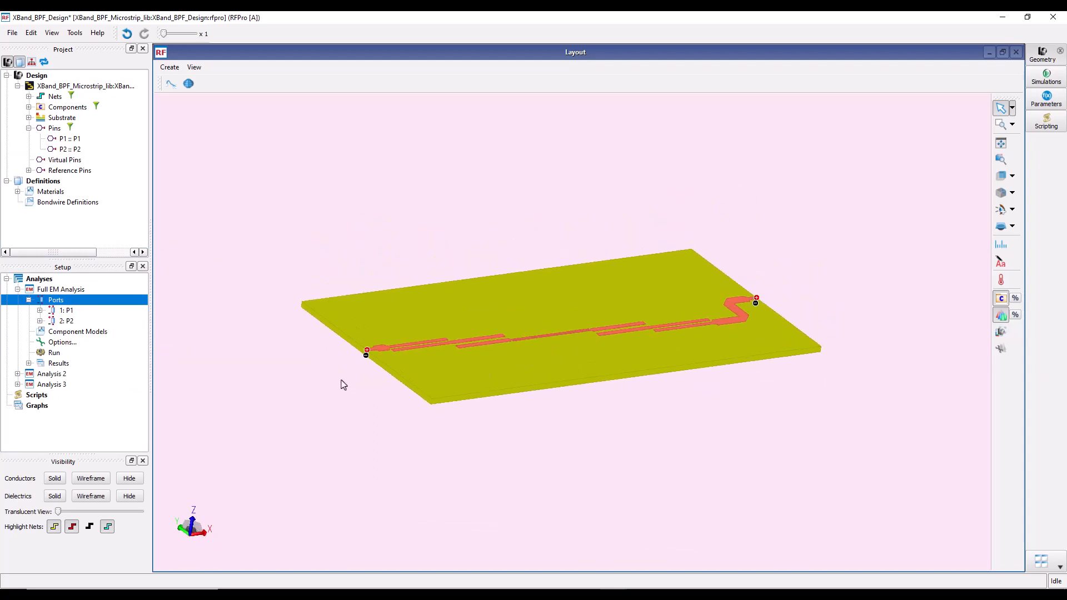
middle_click_drag(343, 384, 319, 408)
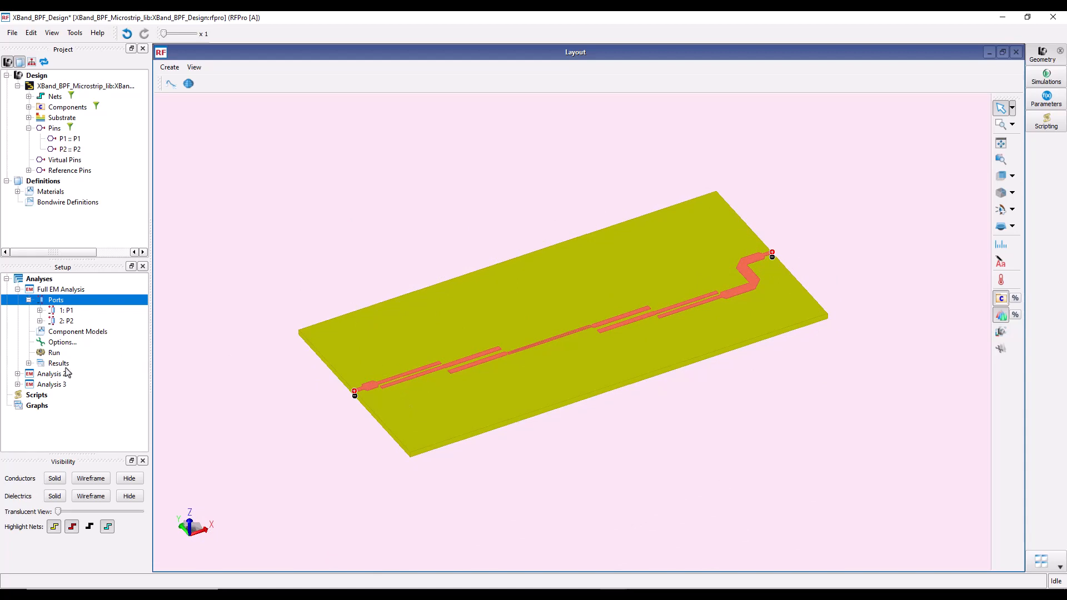
Step: Examine the frequency plan, FEM simulator preset and resource options of the Full EM Analysis, and close them without saving
left_click(61, 342)
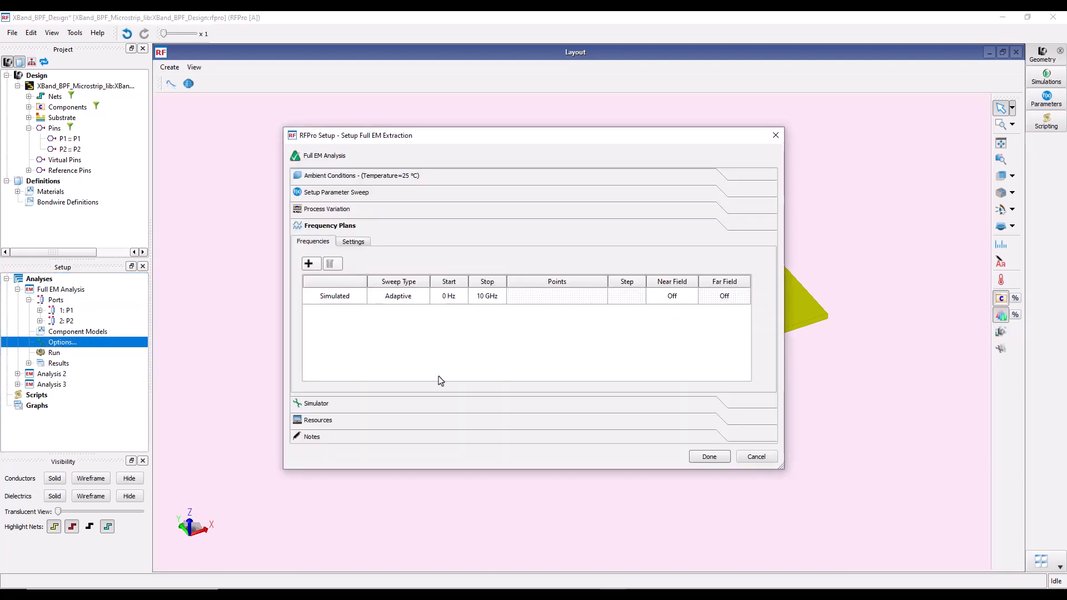
left_click(431, 405)
left_click(370, 263)
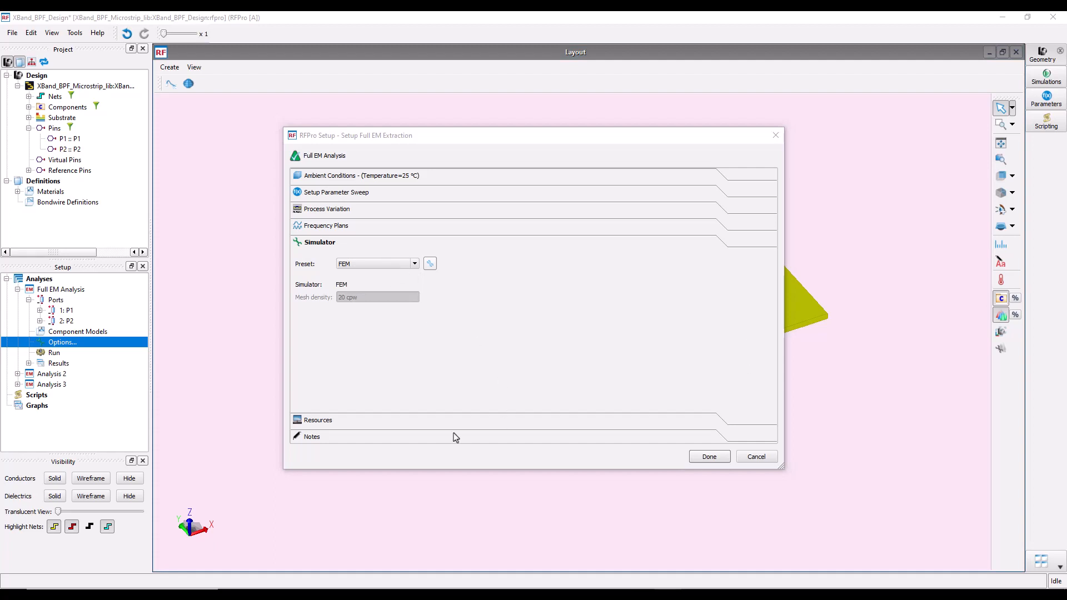
left_click(409, 423)
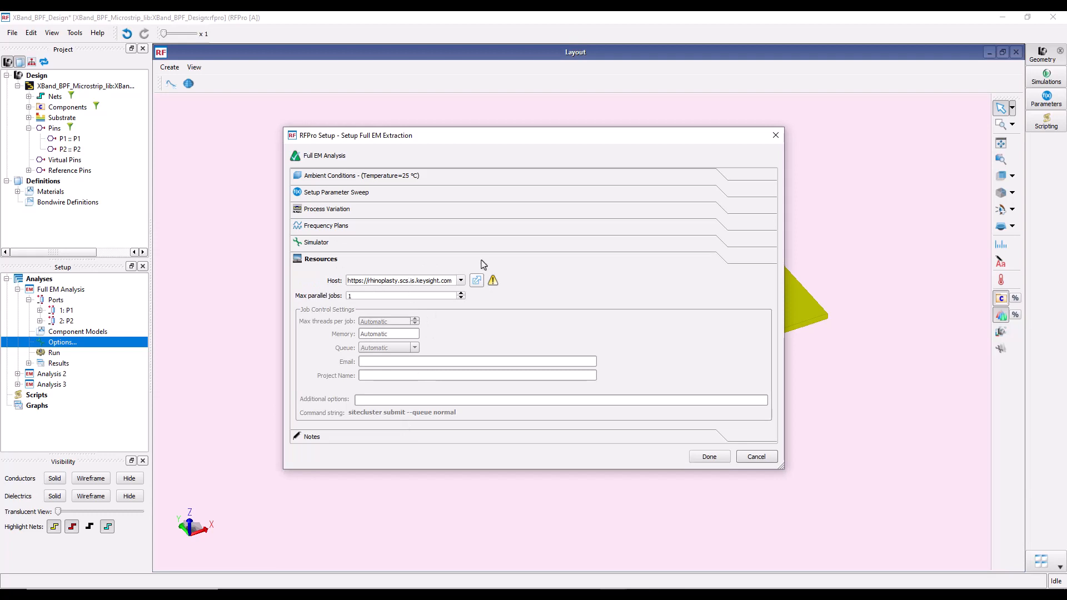
left_click(756, 457)
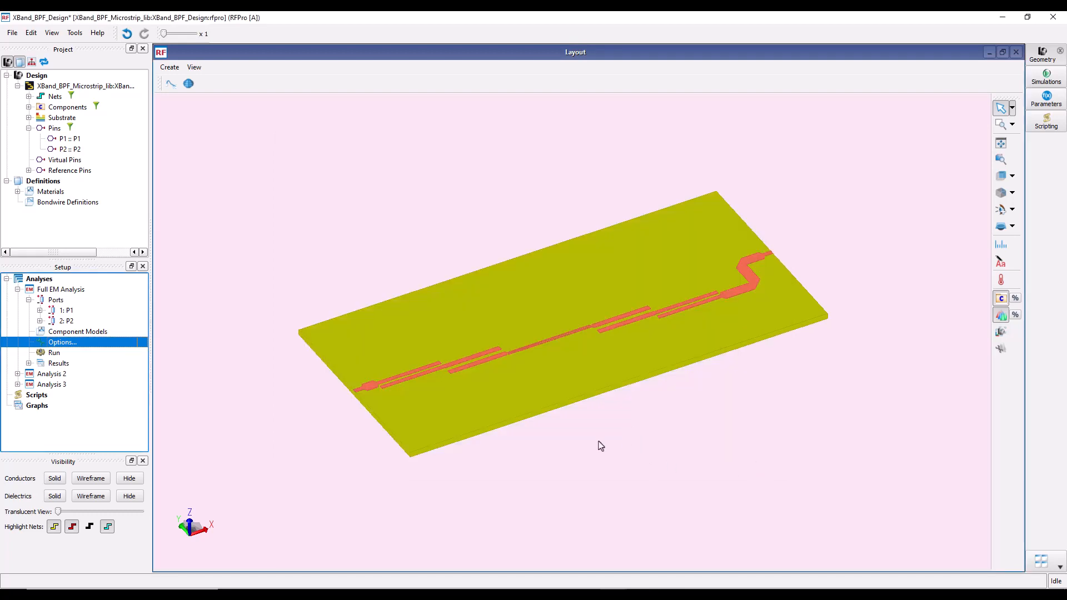
Step: Insert the Parametric_Box_with_SMA cell from the Box_with_SMA library as an EMPro 3D component beside the filter board
left_click(17, 288)
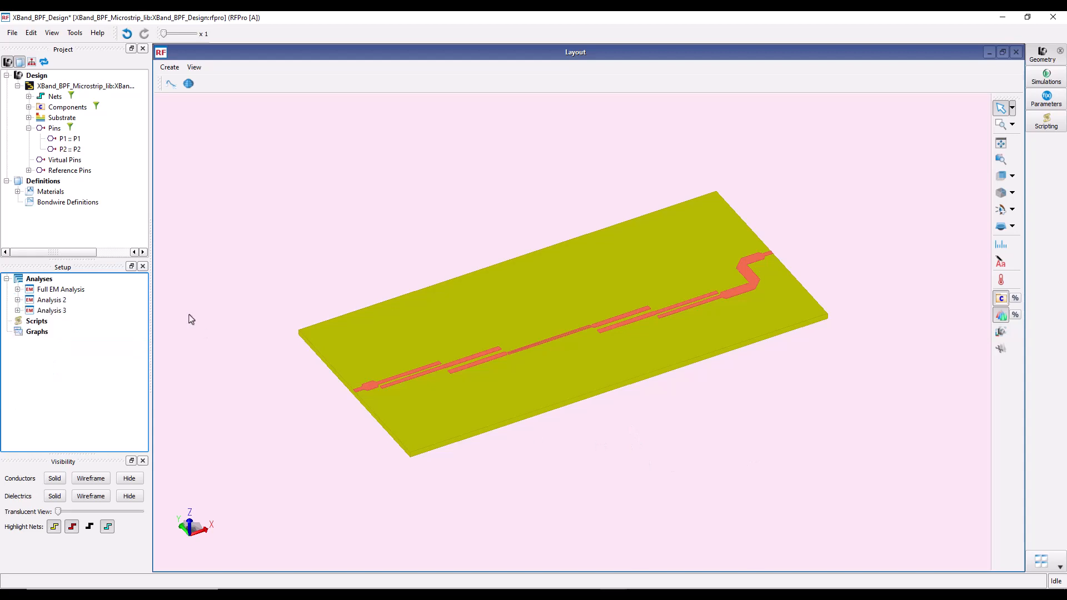
left_click(17, 300)
scroll(453, 364, "down", 2)
middle_click_drag(505, 400, 519, 367)
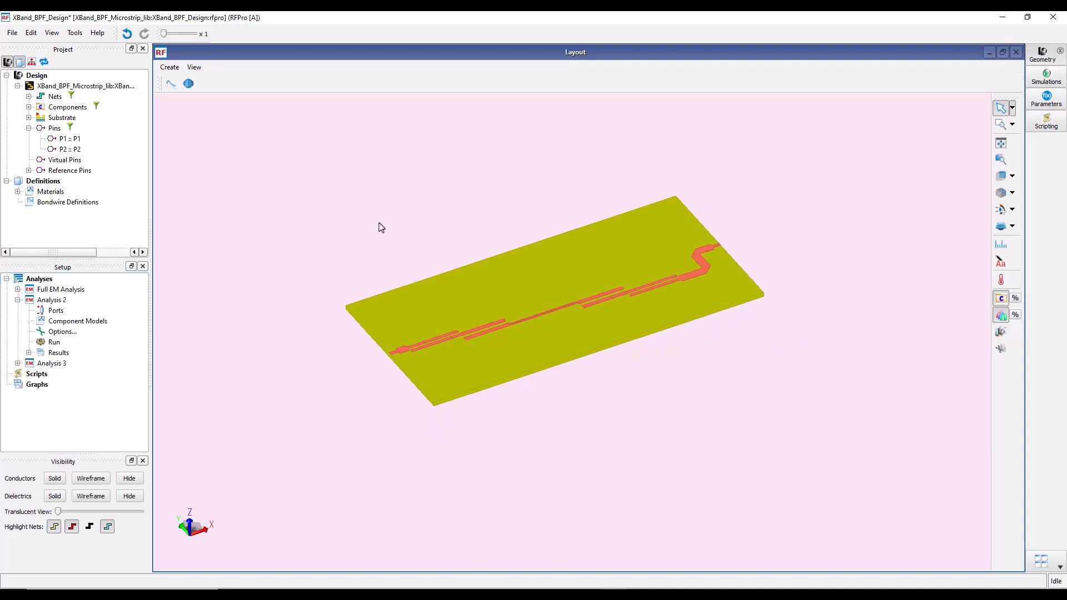
left_click(10, 34)
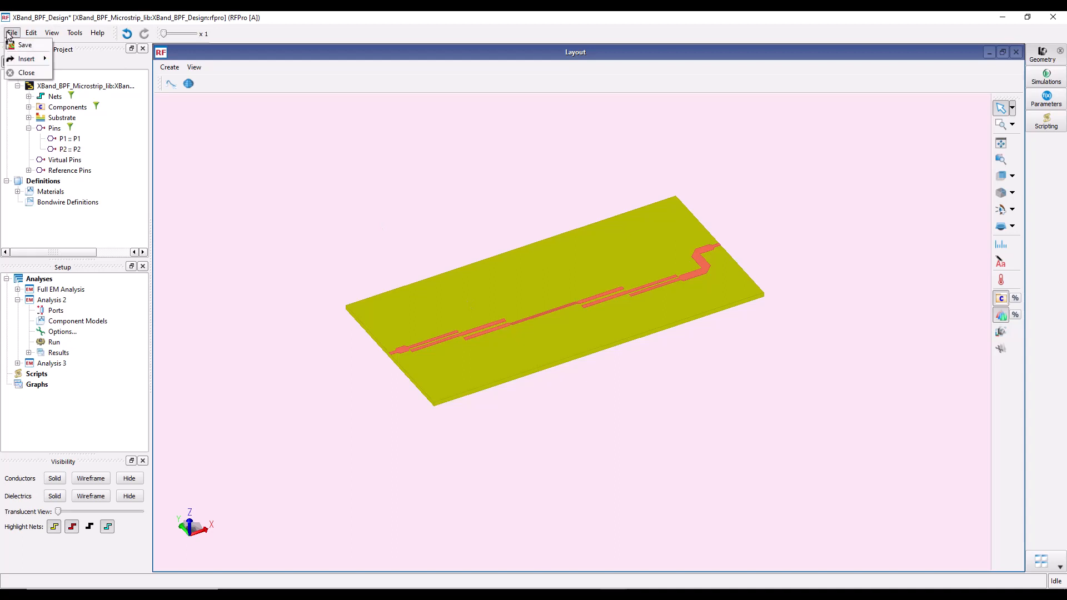
mouse_move(28, 59)
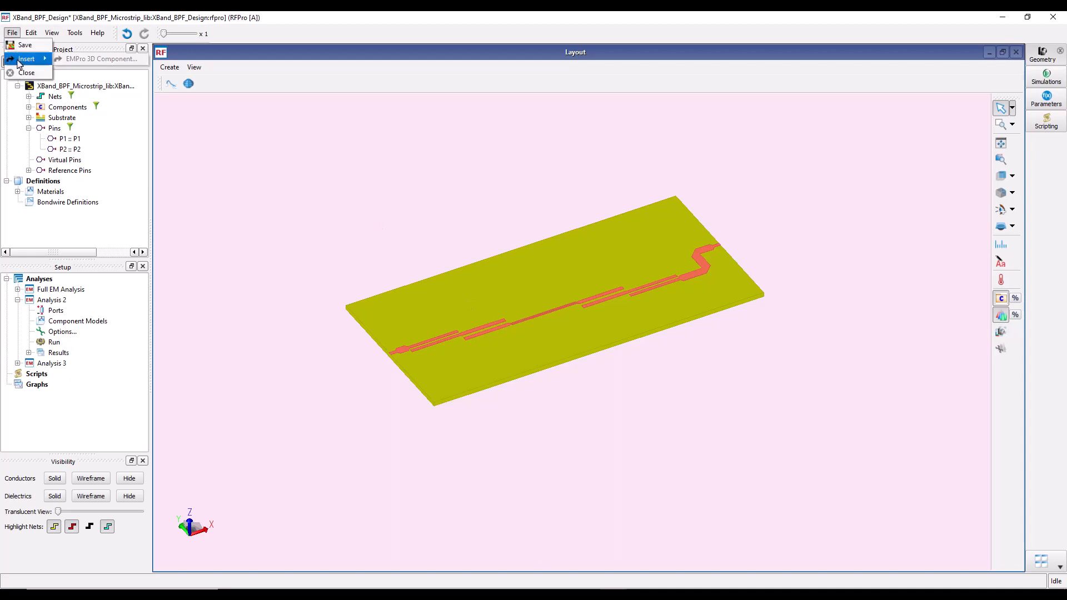
left_click(82, 60)
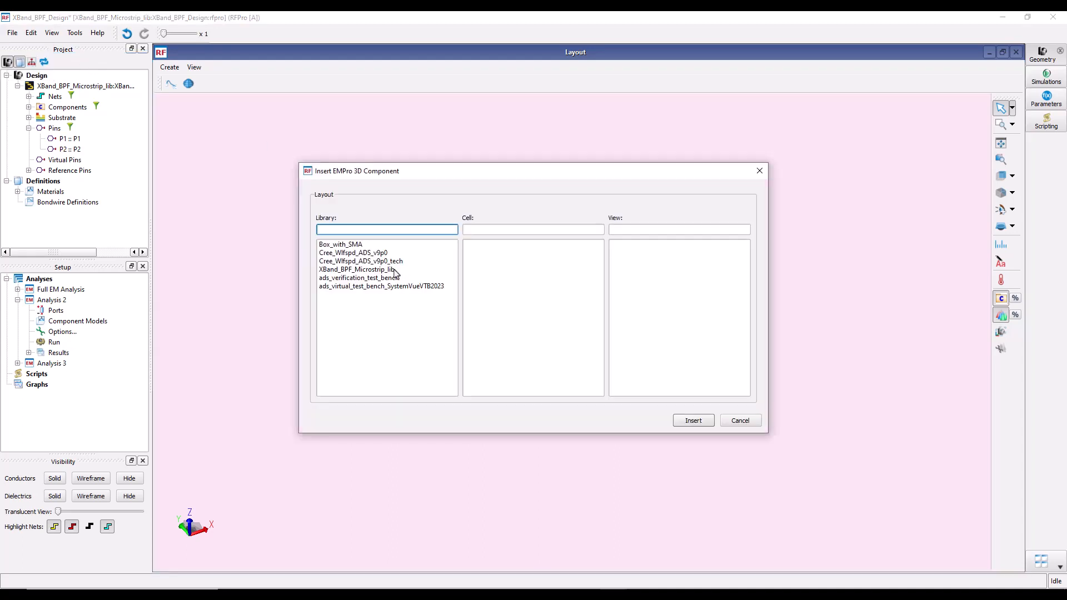
left_click(343, 246)
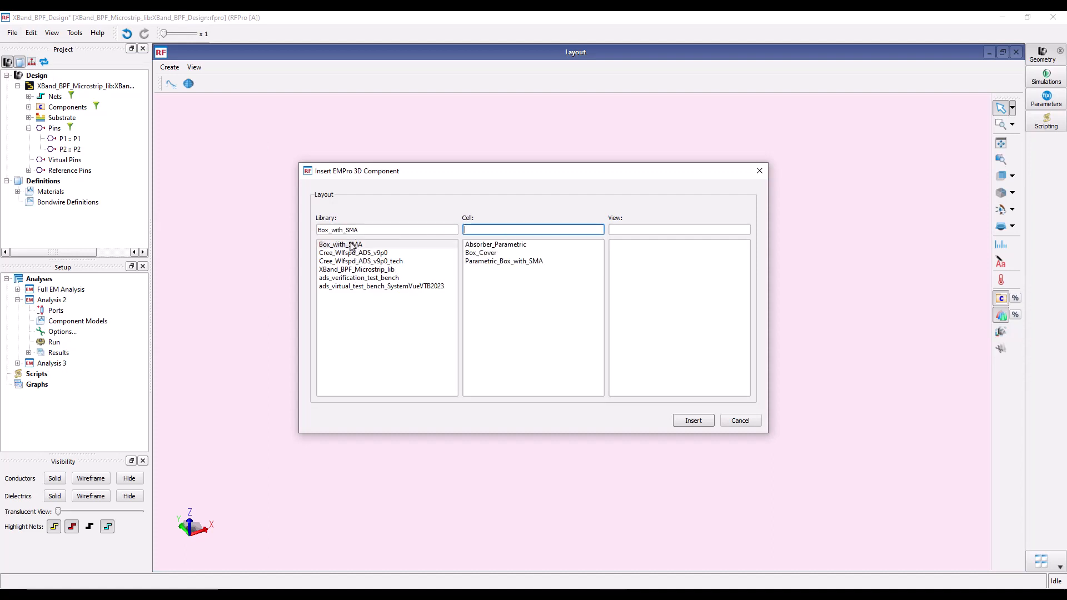
left_click(482, 262)
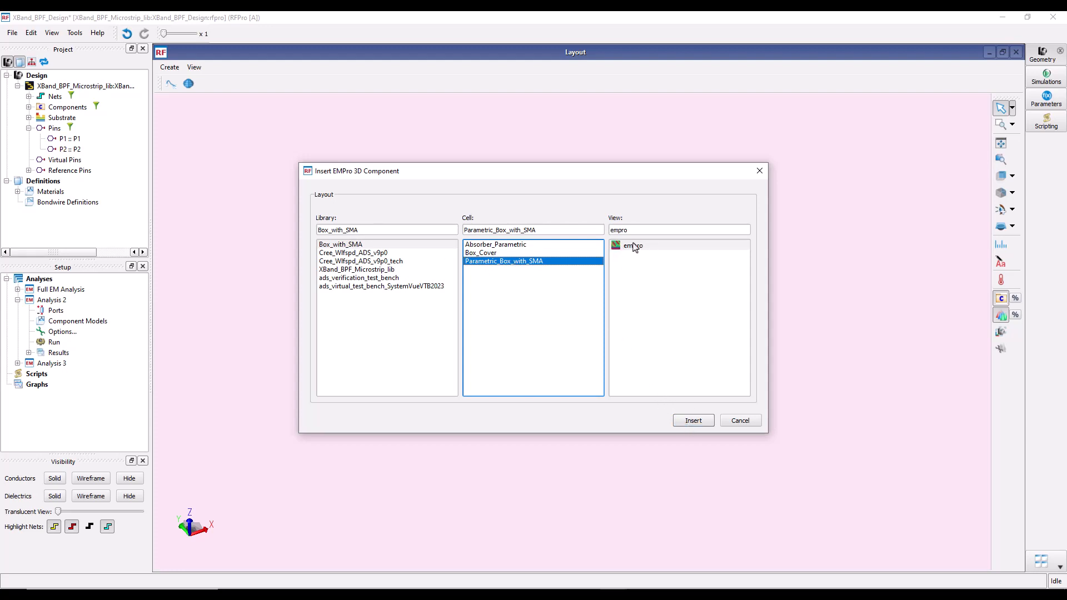
left_click(694, 420)
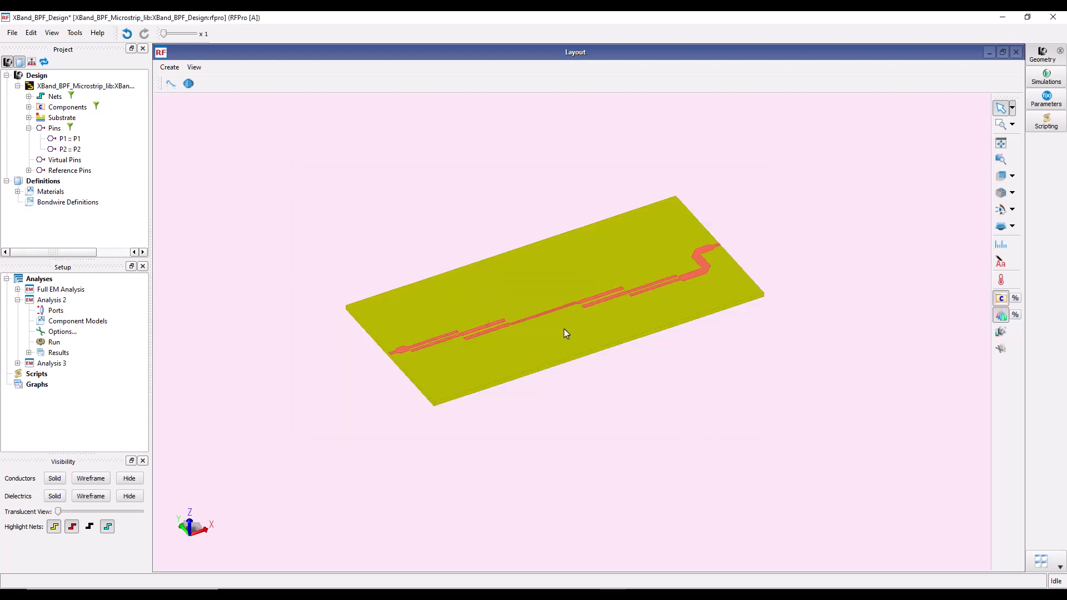
middle_click_drag(615, 426, 462, 361)
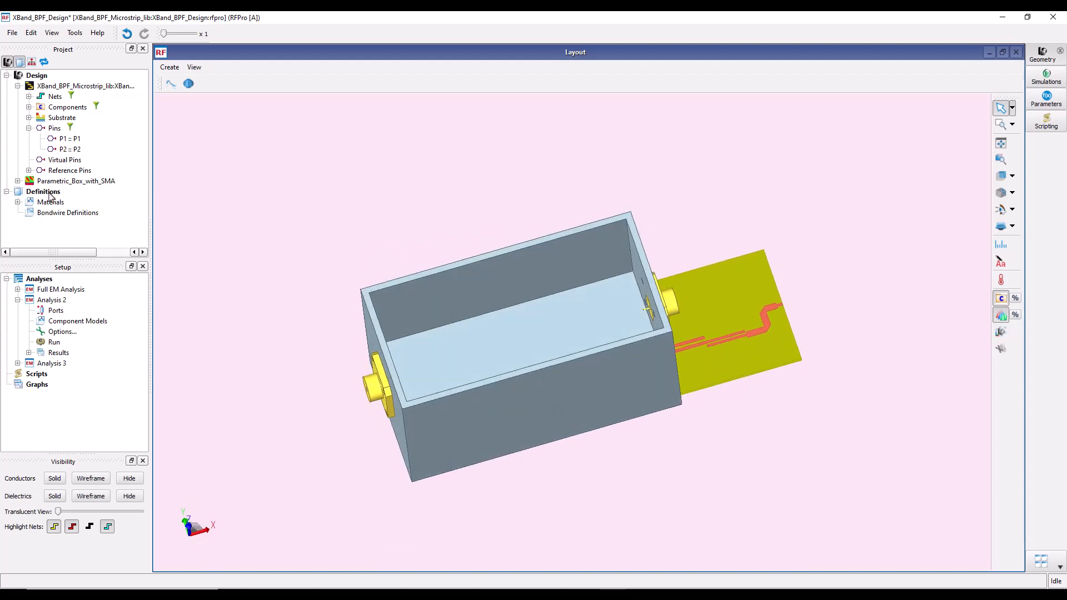
Step: Set the surface_height design parameter of Parametric_Box_with_SMA to 9.392 mm
right_click(63, 184)
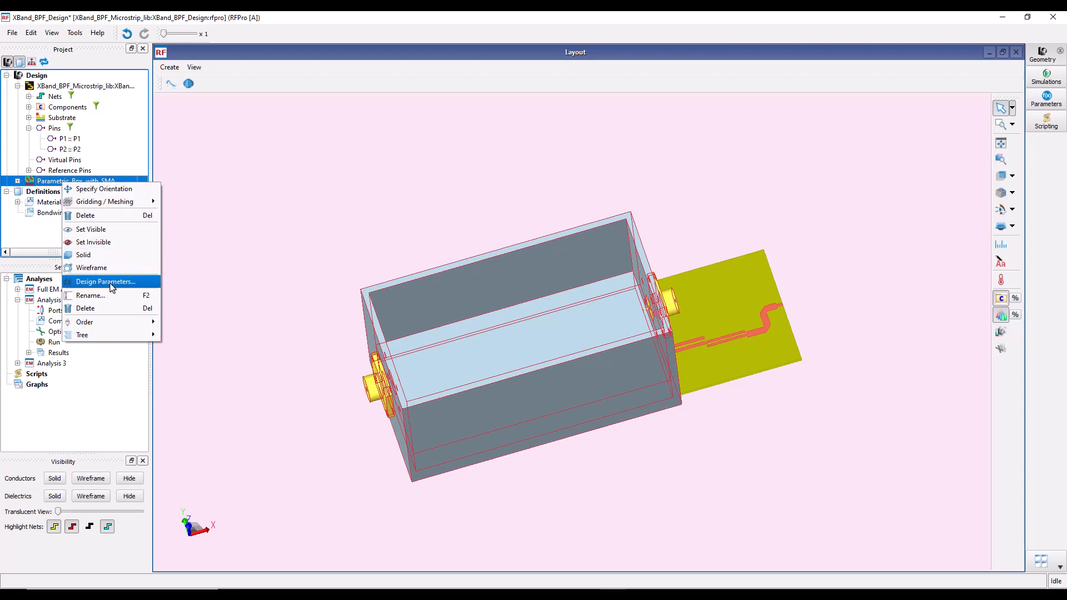
left_click(111, 287)
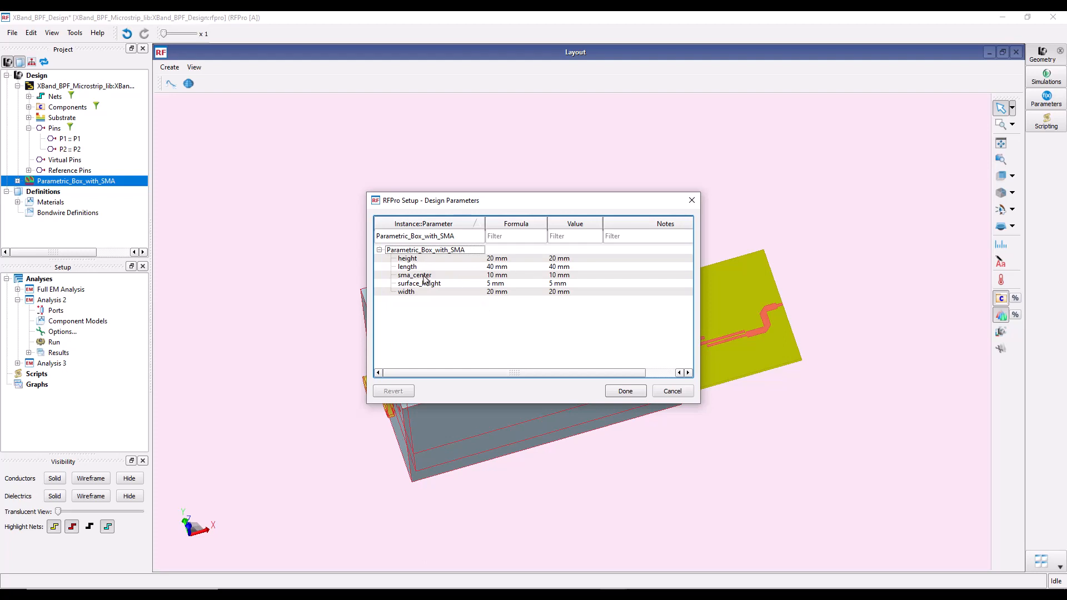
double_click(488, 283)
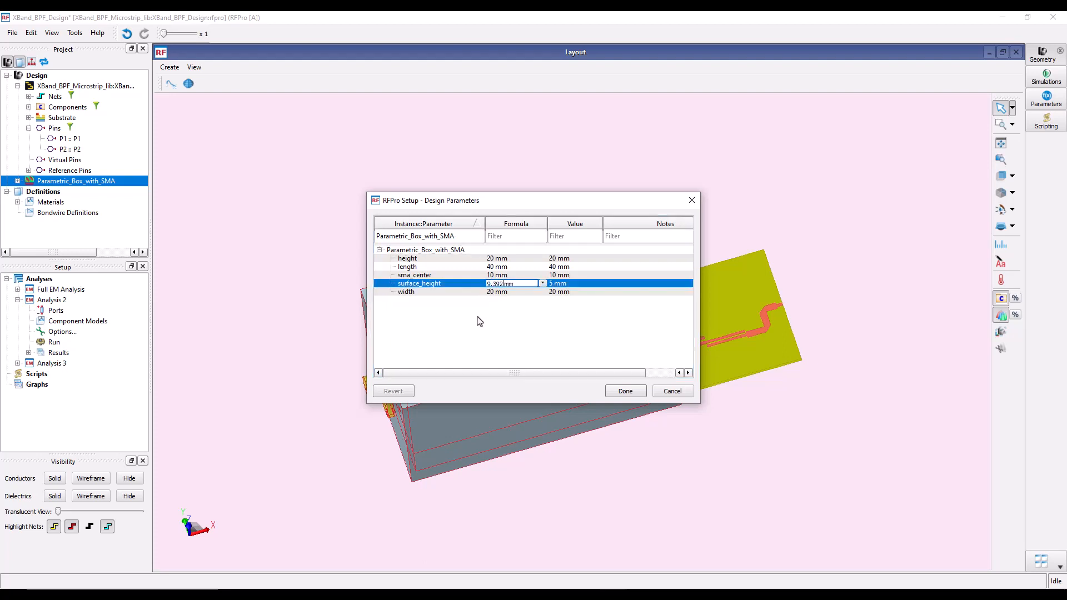
left_click(511, 332)
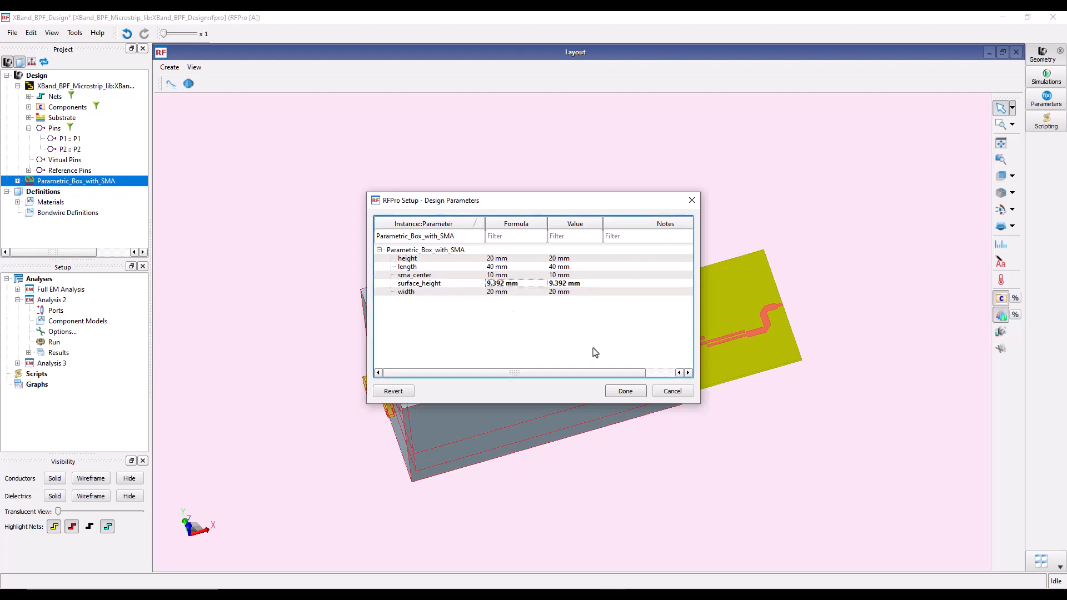
left_click(624, 392)
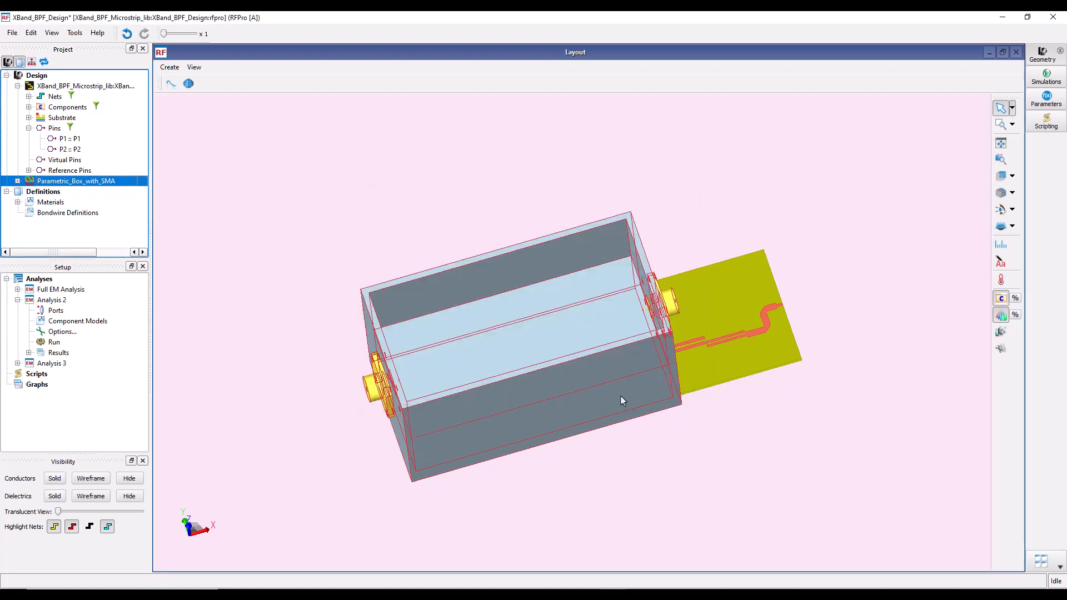
Step: Move the SMA box about 39.9 mm in the negative X direction, clear of the filter board
middle_click_drag(533, 431, 721, 395)
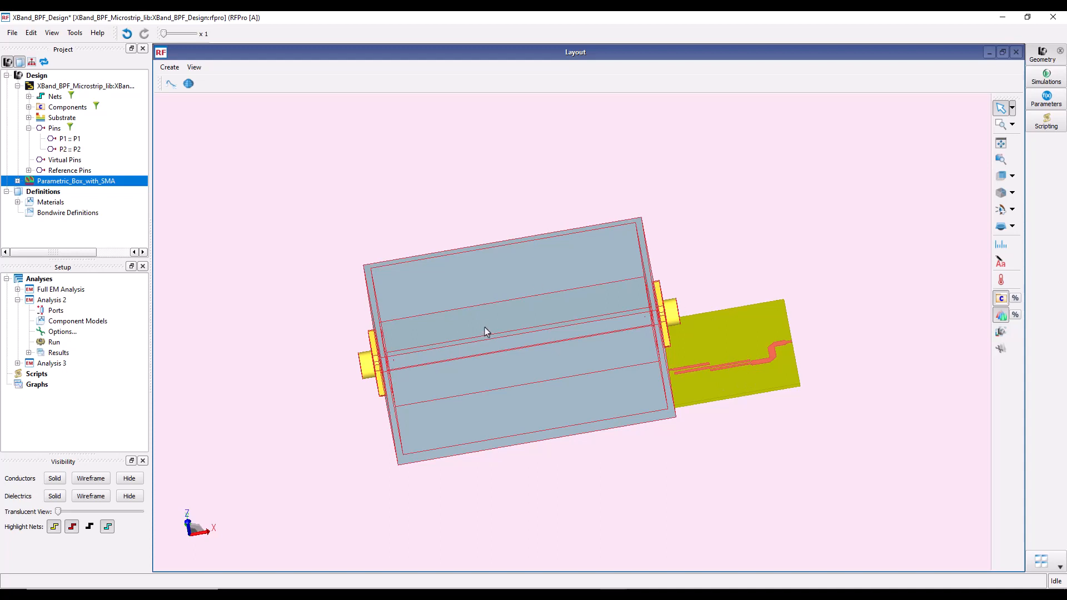
right_click(86, 183)
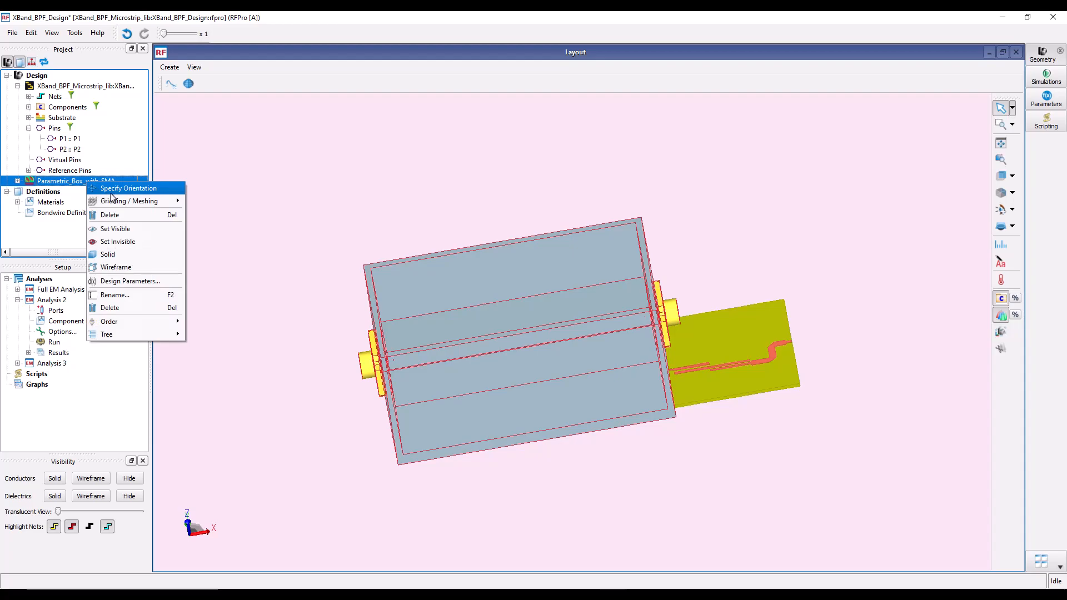
left_click(111, 190)
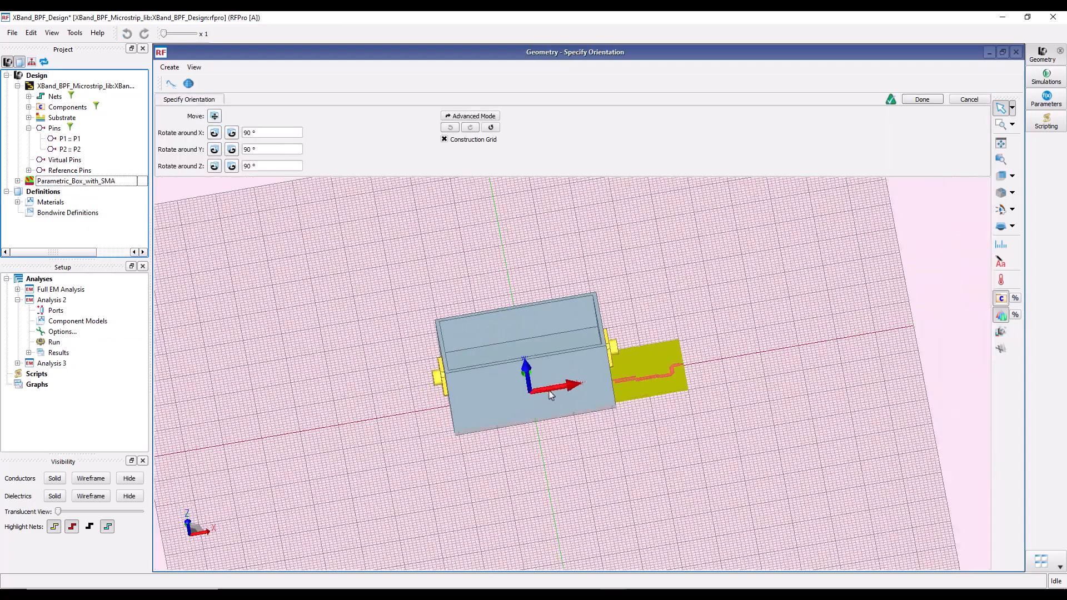
left_click_drag(550, 394, 376, 420)
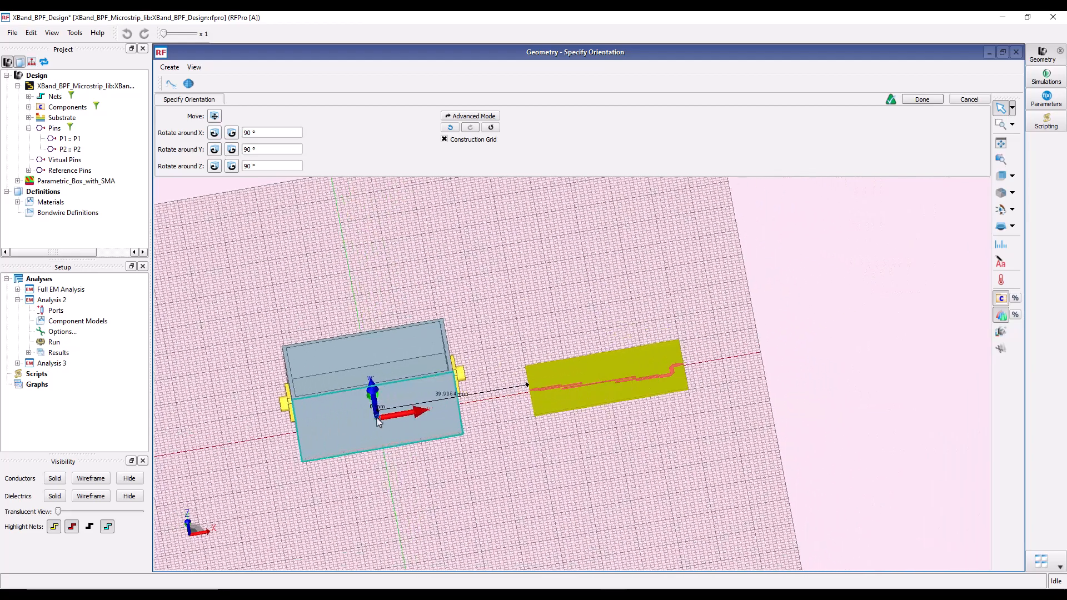
left_click(918, 100)
middle_click_drag(483, 366, 662, 300)
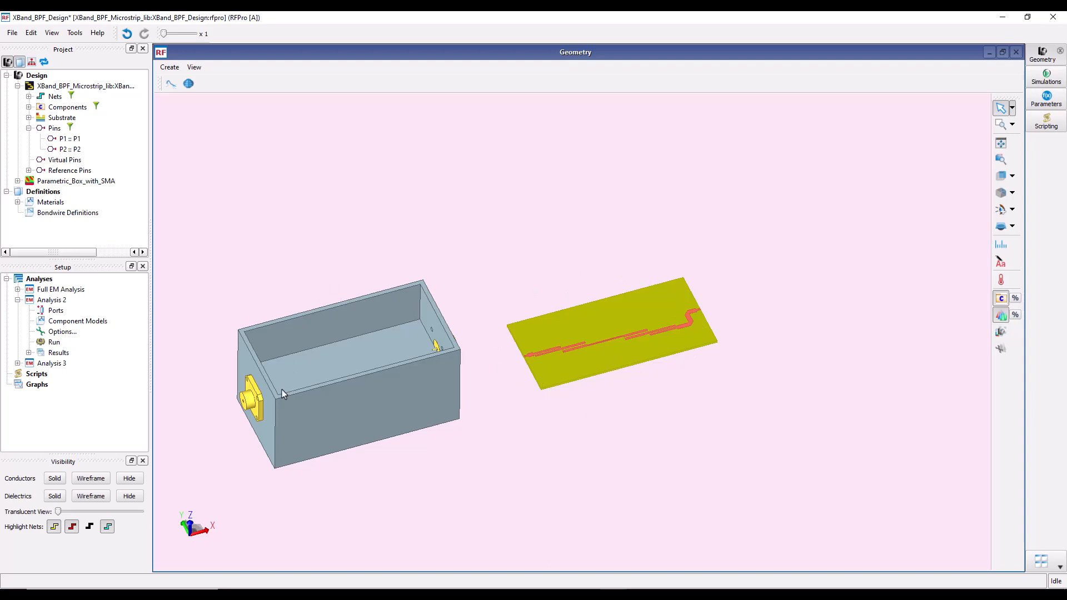
Step: Examine the separated SMA box and filter board, highlighting the box, the P2 and Step2.P1 nets and the unlabeled interconnects
middle_click_drag(424, 448, 326, 428)
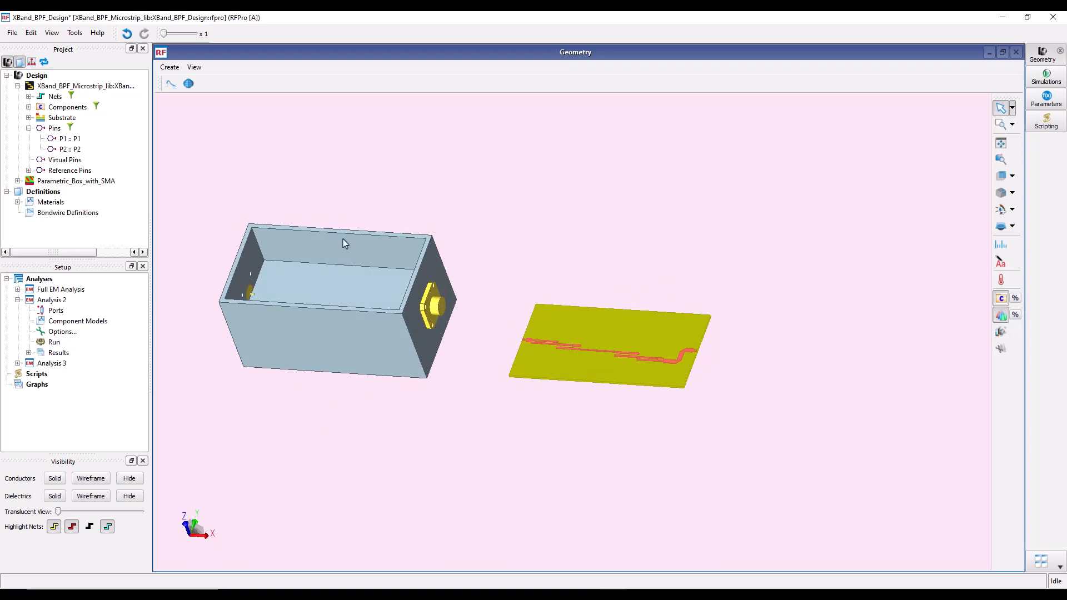
left_click(29, 128)
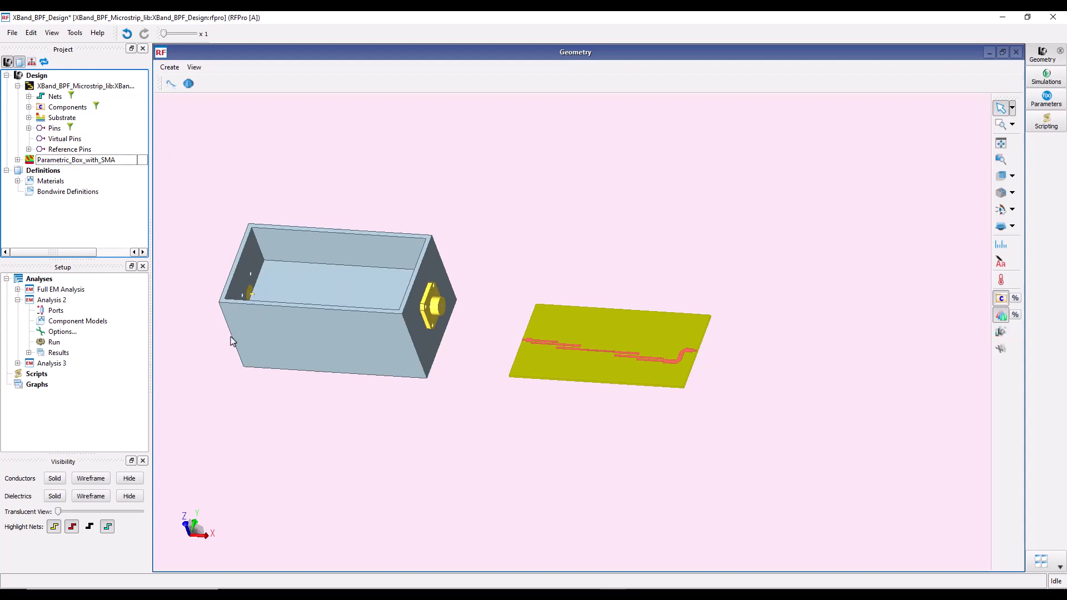
left_click(103, 160)
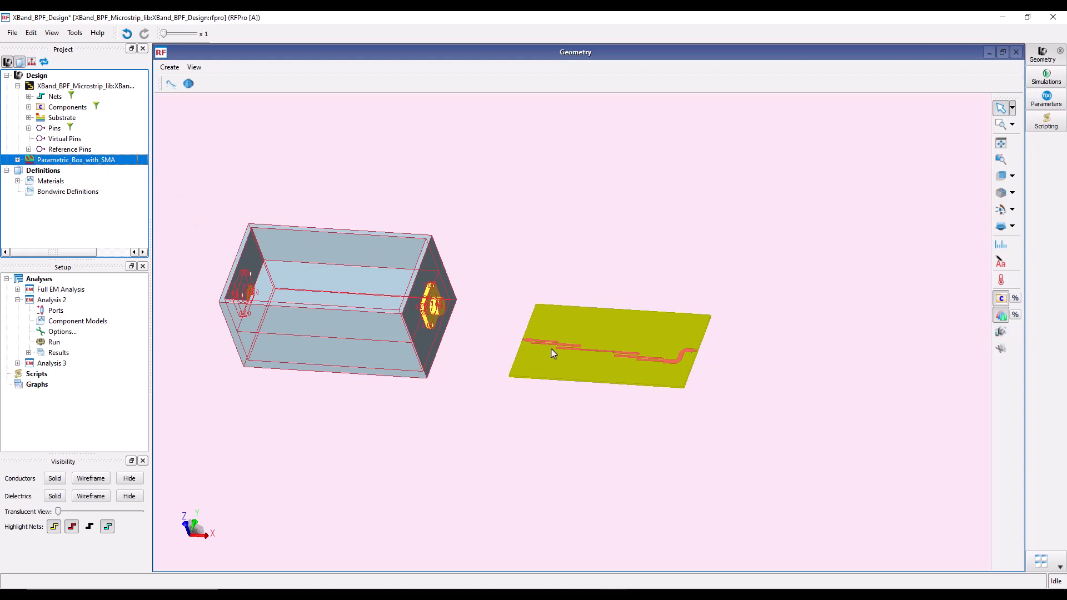
left_click(681, 359)
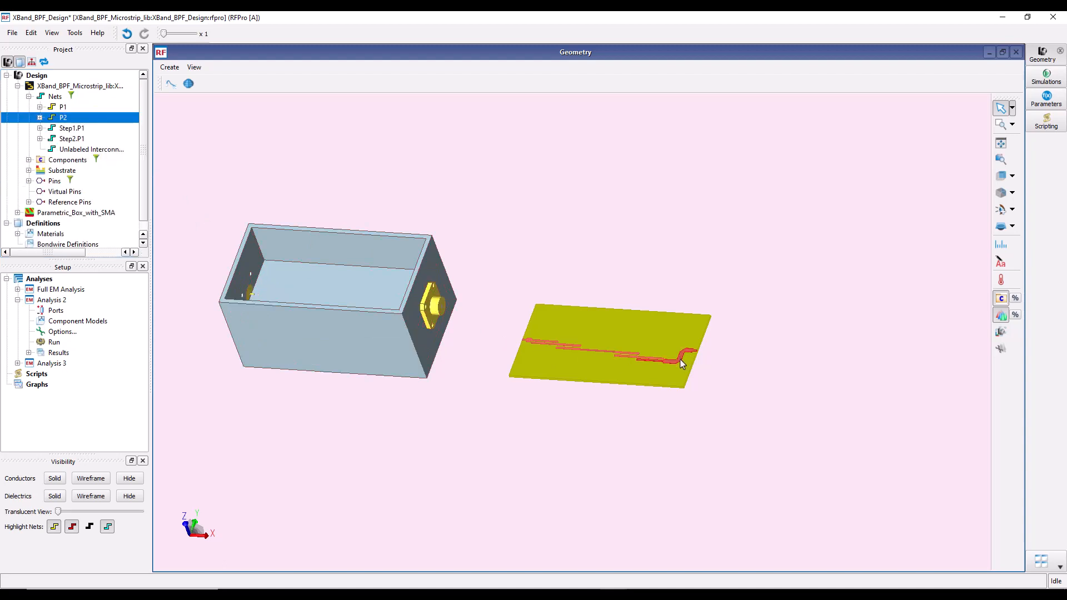
left_click(631, 362)
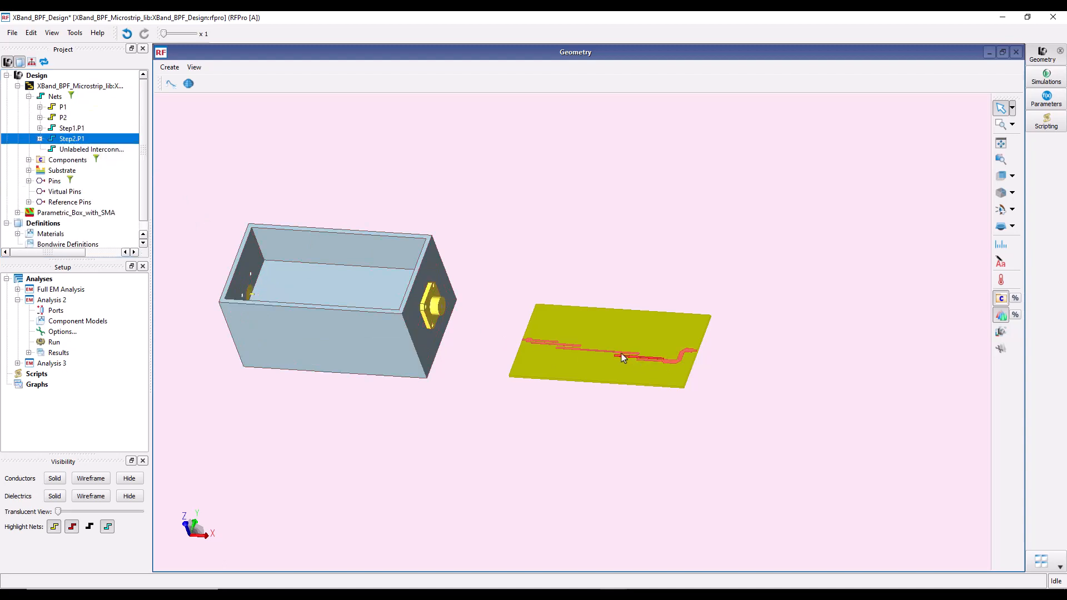
left_click(561, 346)
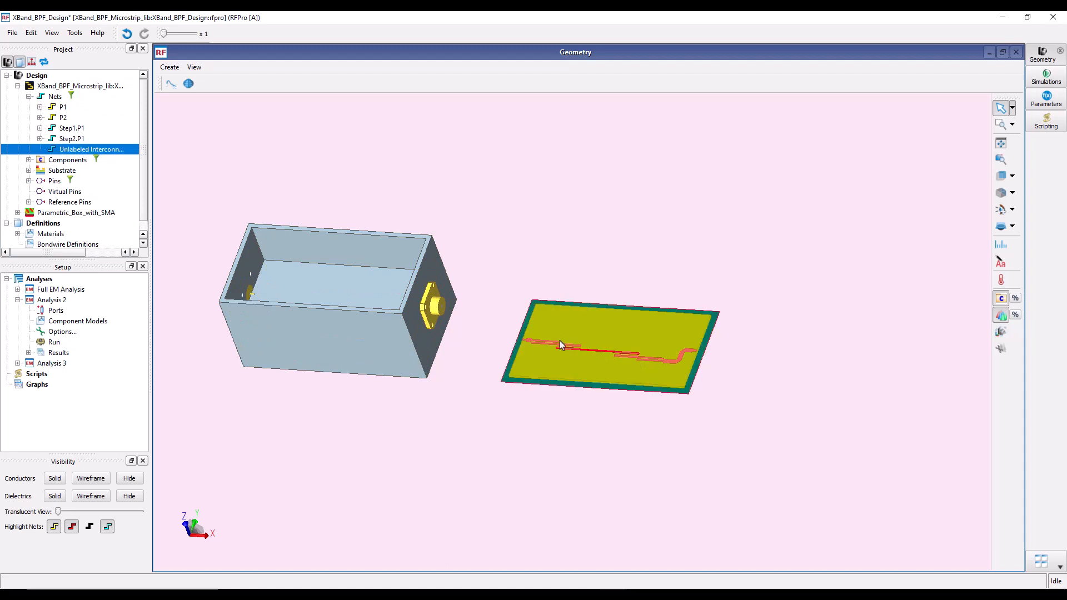
left_click(544, 439)
middle_click_drag(424, 412, 565, 433)
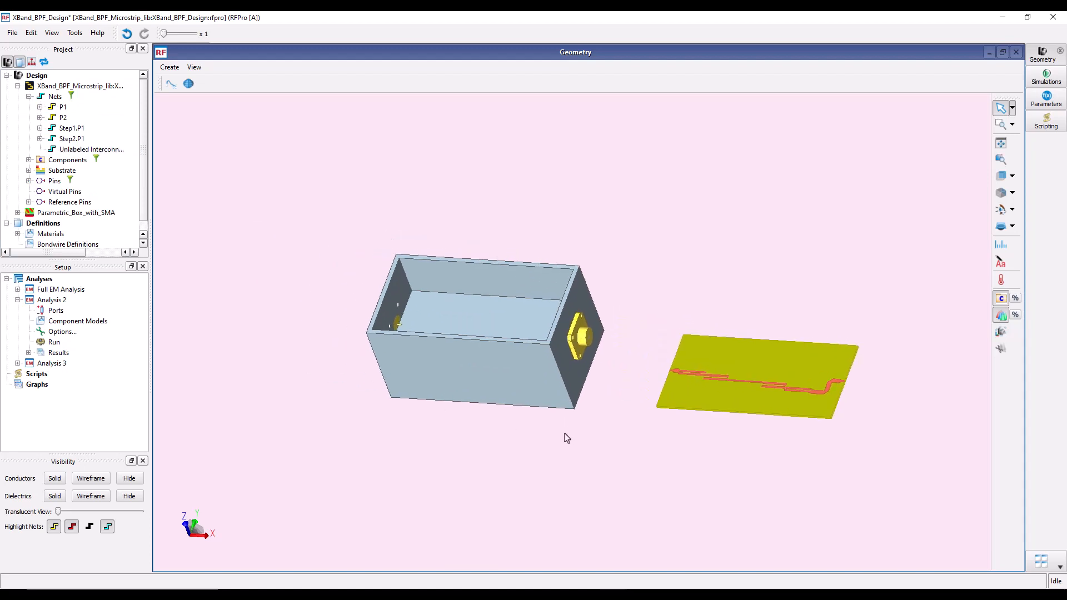
Step: Start reorienting the SMA box and pick the midpoint of its inner floor edge, beneath the far connector's pin, as the move's base point
right_click_drag(688, 481, 574, 502)
scroll(486, 250, "up", 3)
scroll(478, 235, "up", 2)
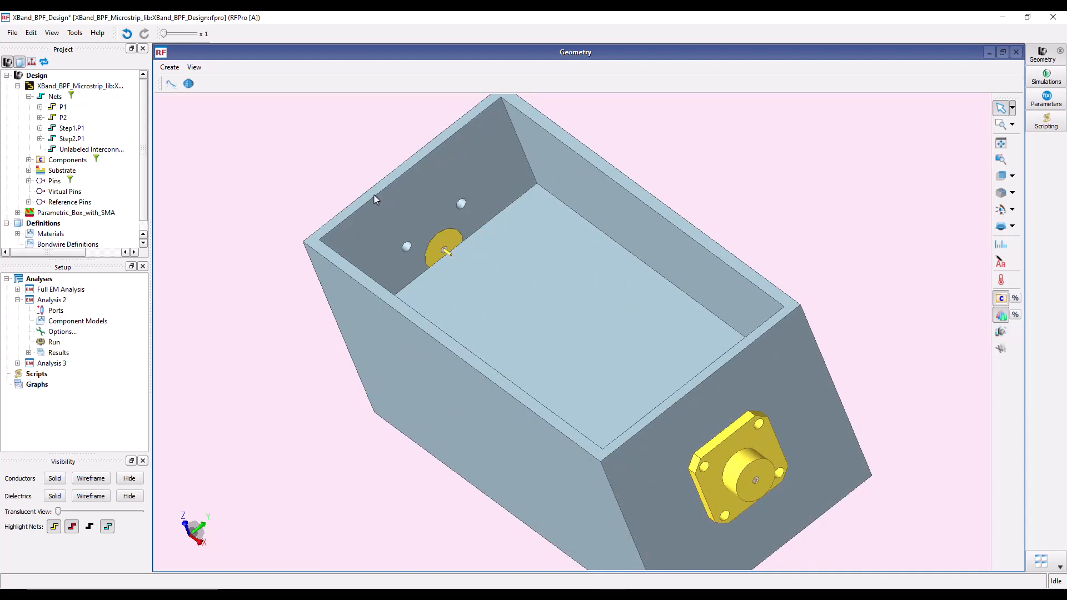
right_click(80, 214)
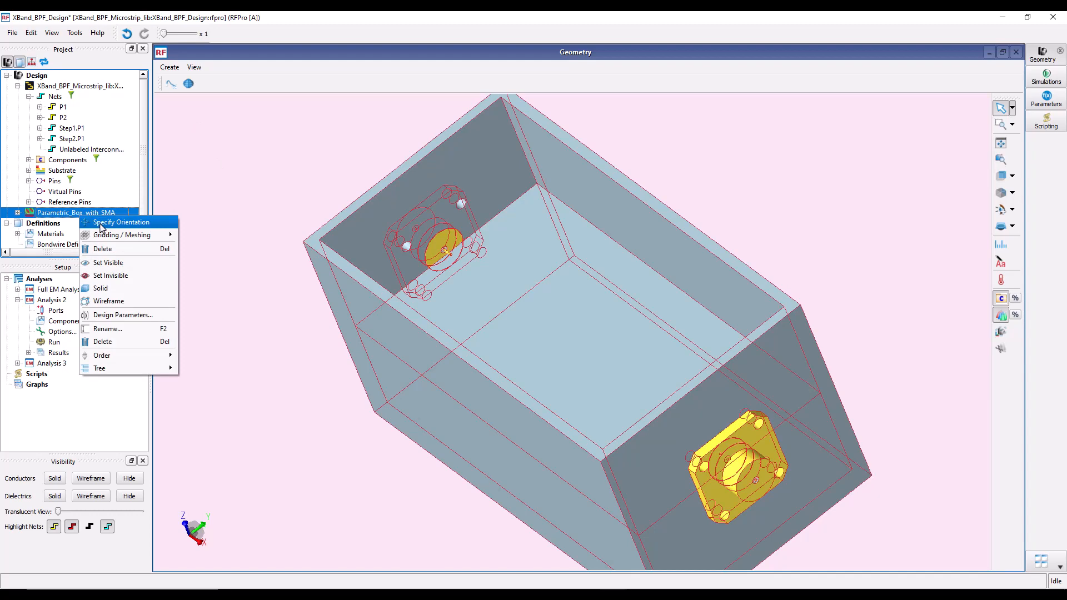
left_click(102, 223)
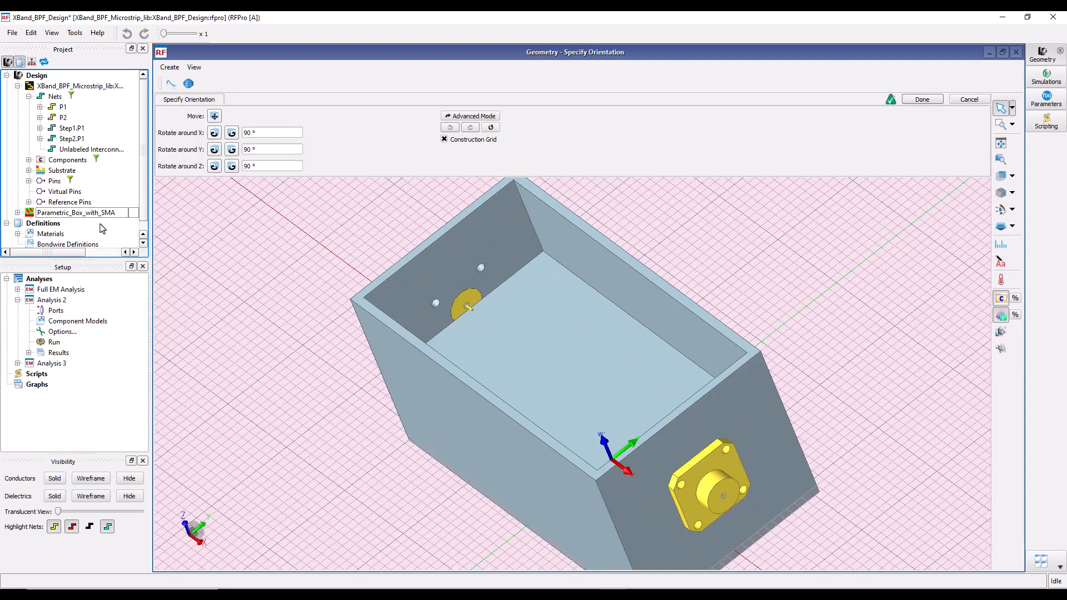
left_click(214, 116)
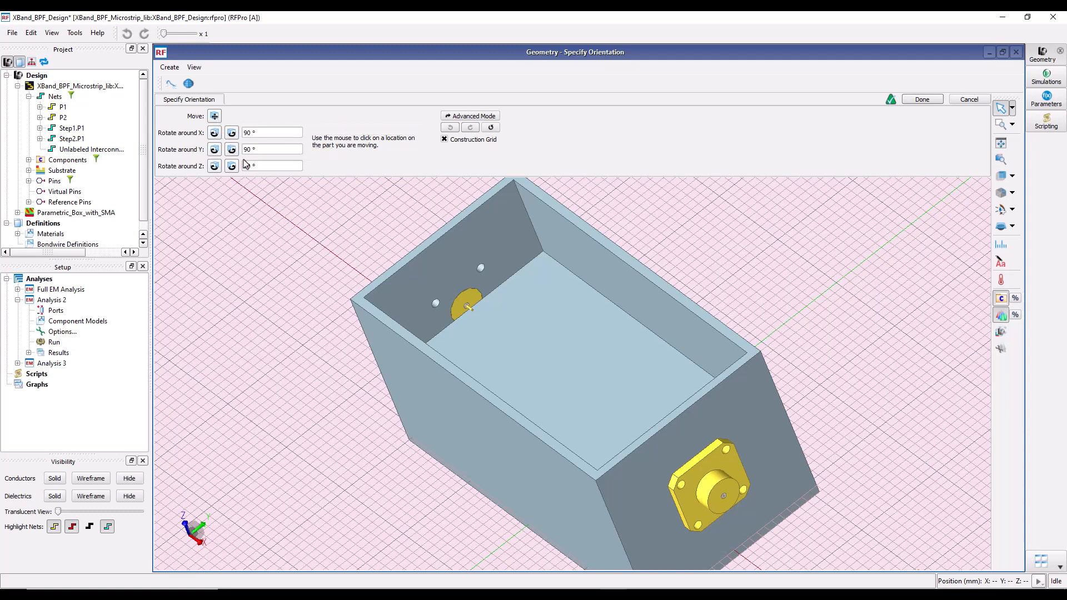
left_click(466, 118)
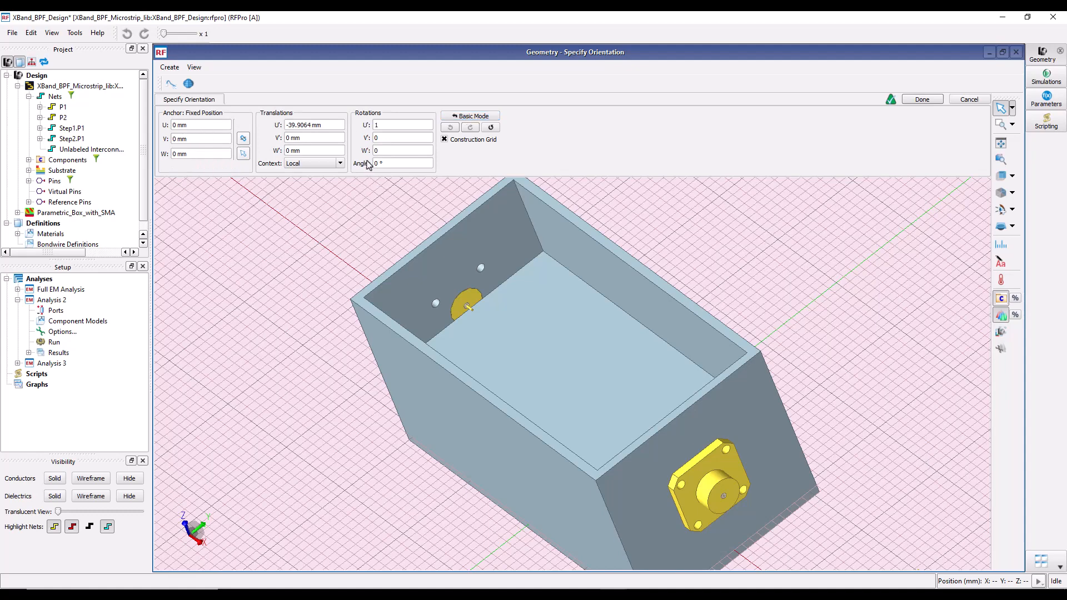
left_click(457, 118)
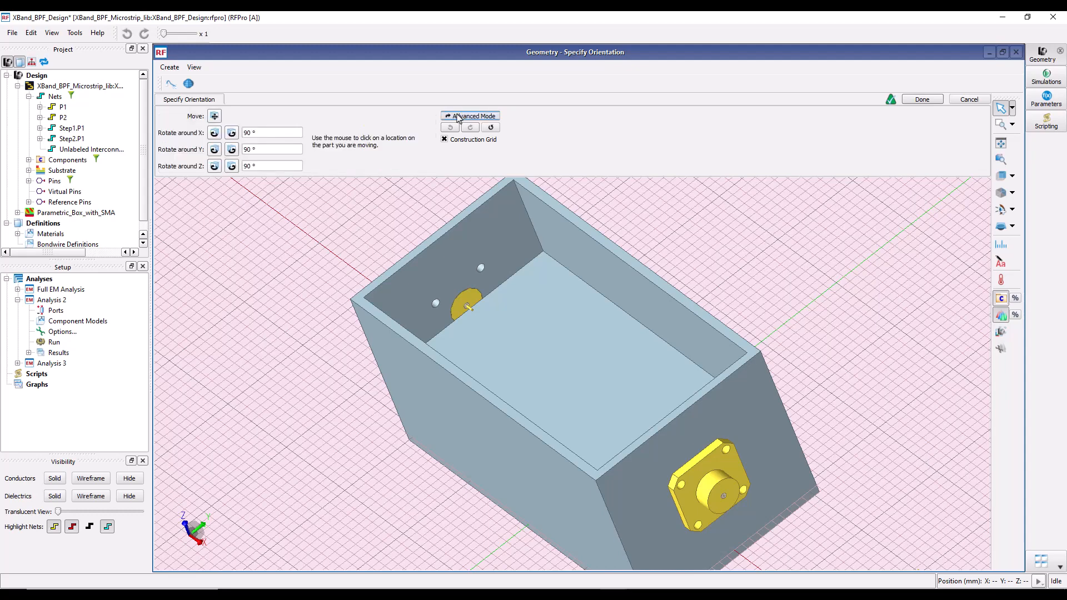
left_click(214, 117)
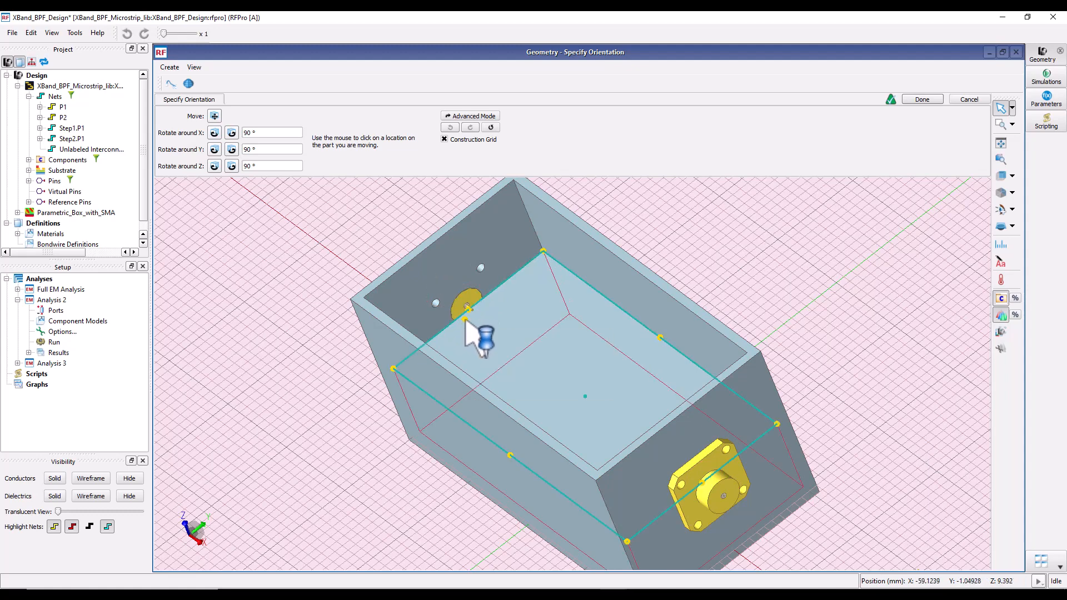
scroll(475, 327, "up", 3)
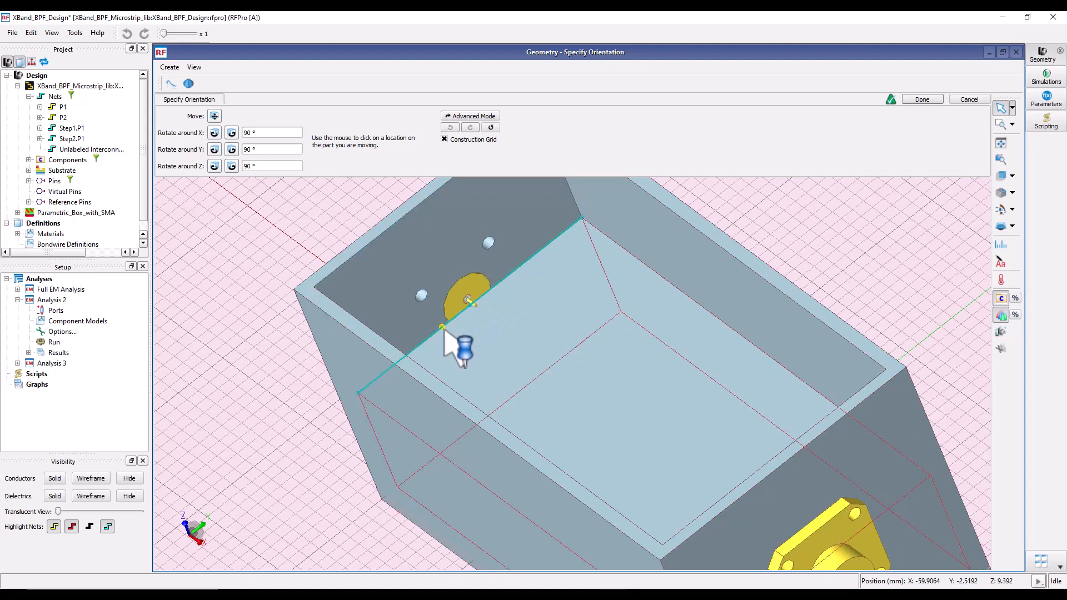
middle_click_drag(501, 375, 530, 396)
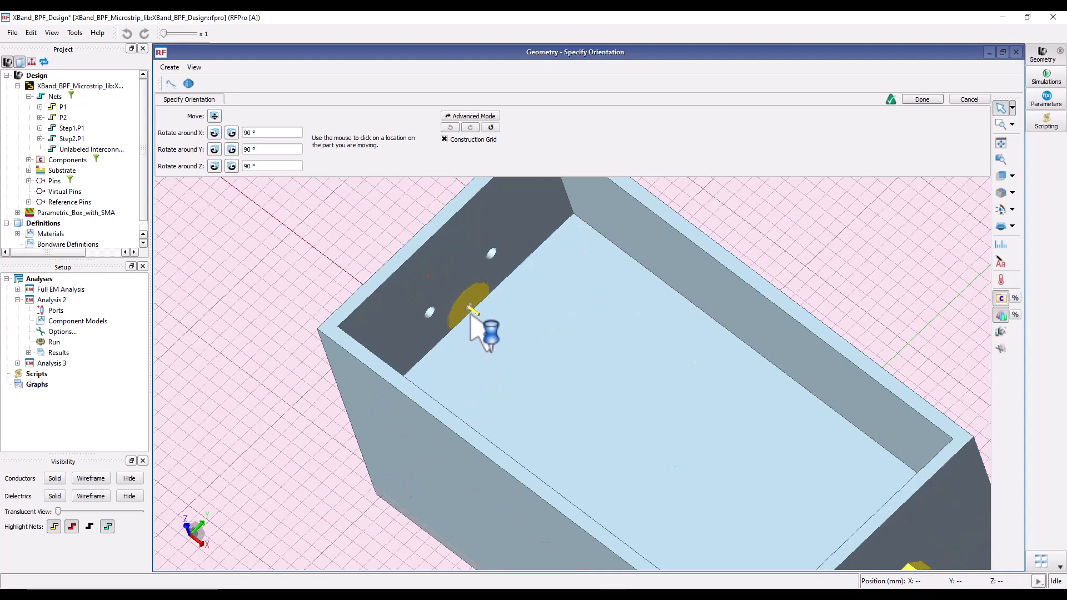
scroll(470, 322, "up", 3)
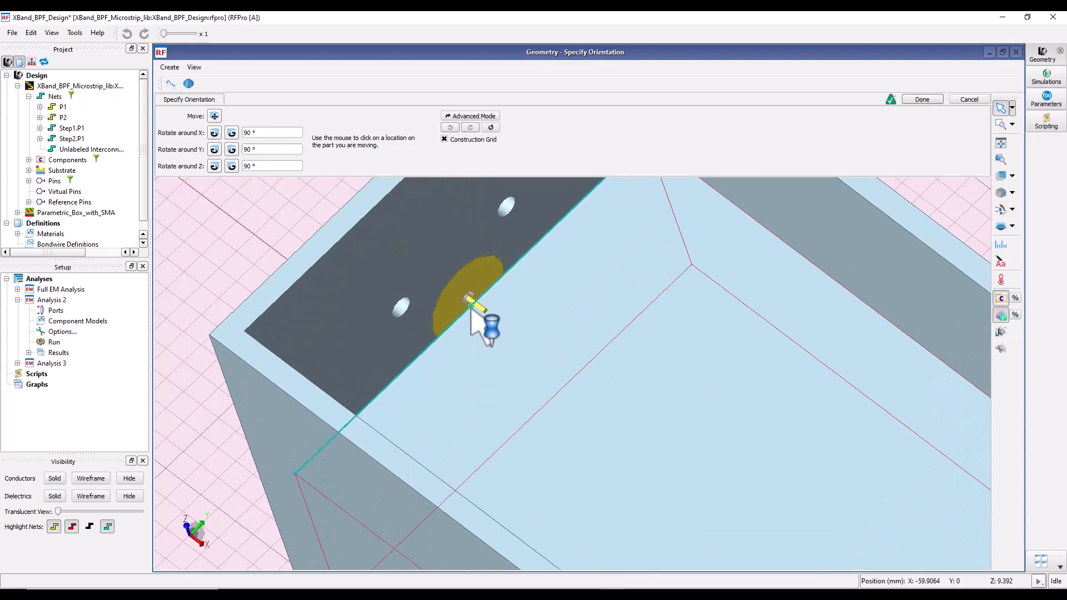
left_click(471, 306)
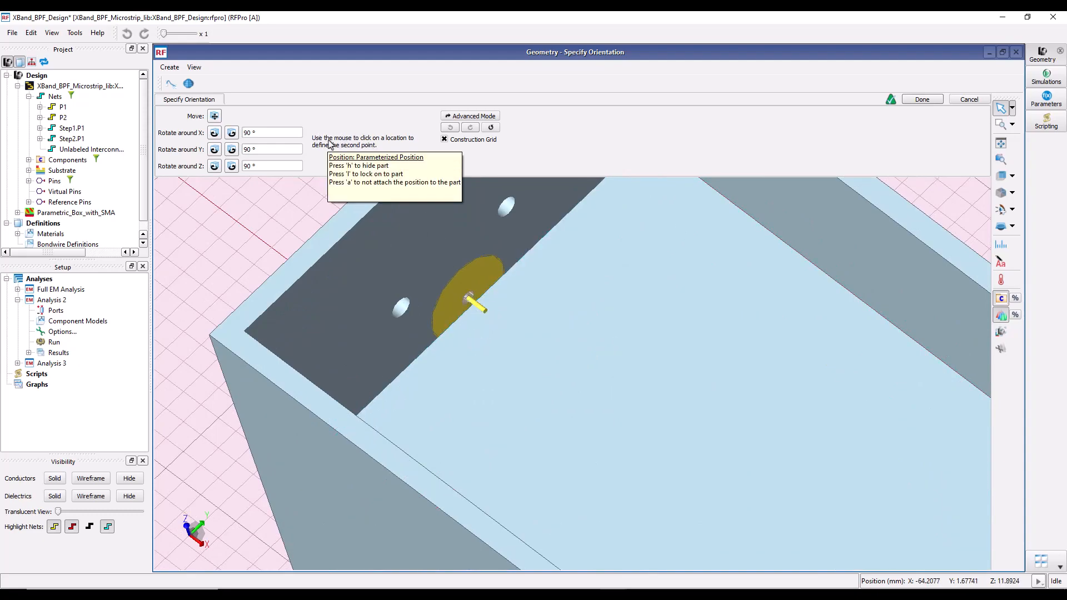
Step: Place the box's base point on the filter board's upper edge at the input trace, X 0, Y 0, Z 0.508, and finish the orientation
scroll(574, 327, "down", 6)
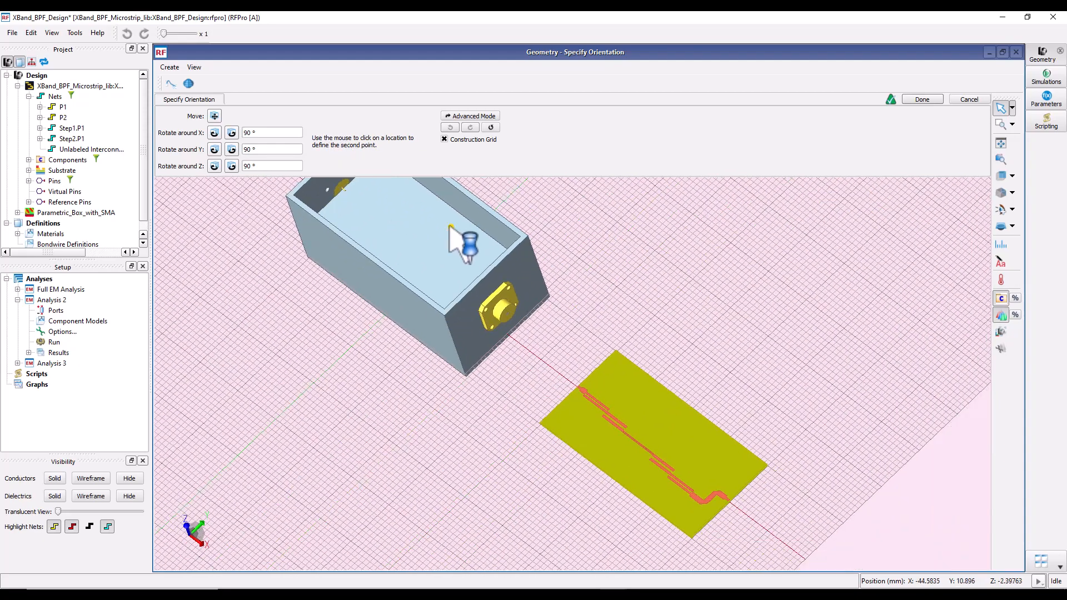
middle_click_drag(449, 225, 419, 211)
middle_click_drag(574, 484, 840, 438)
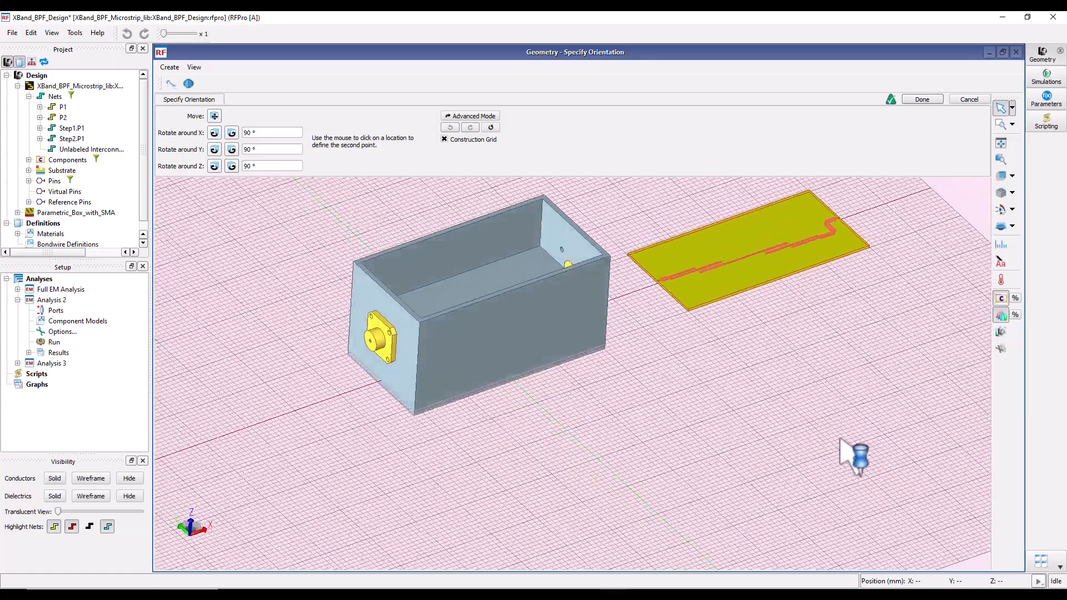
scroll(658, 300, "up", 4)
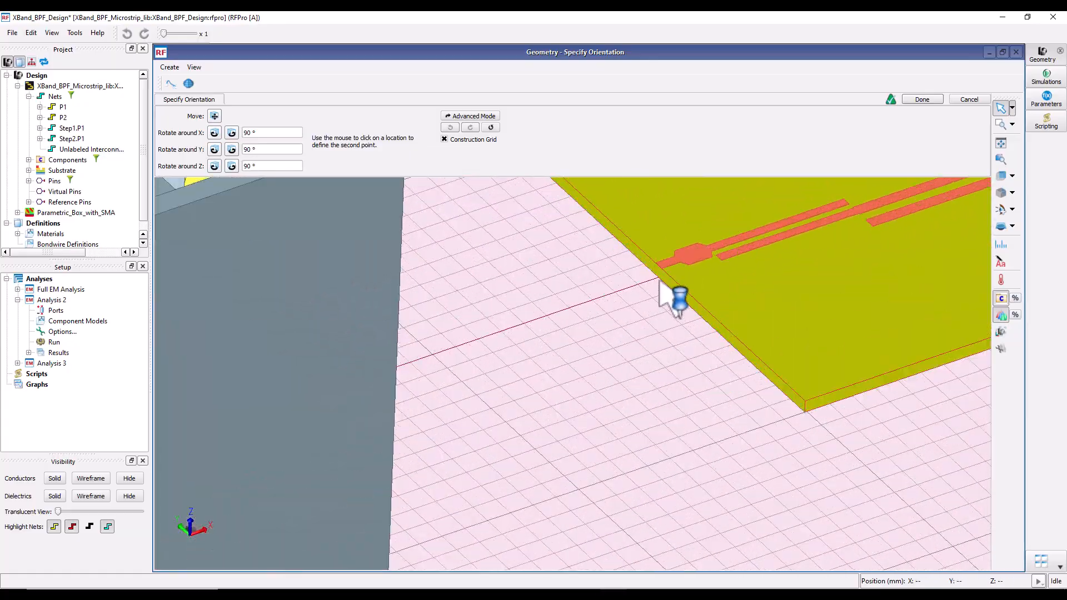
scroll(657, 280, "down", 1)
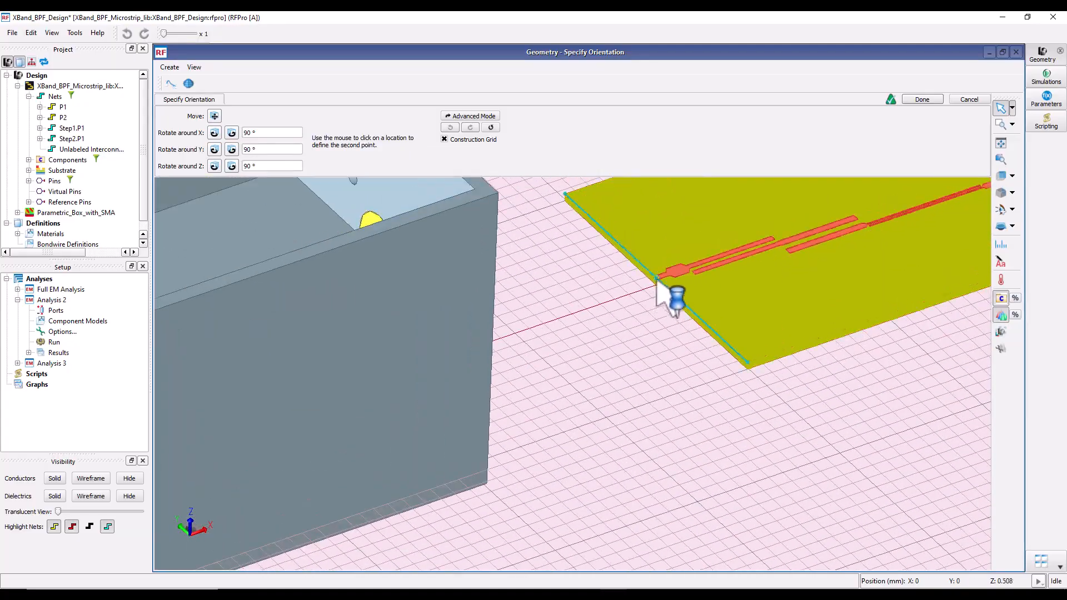
left_click(657, 286)
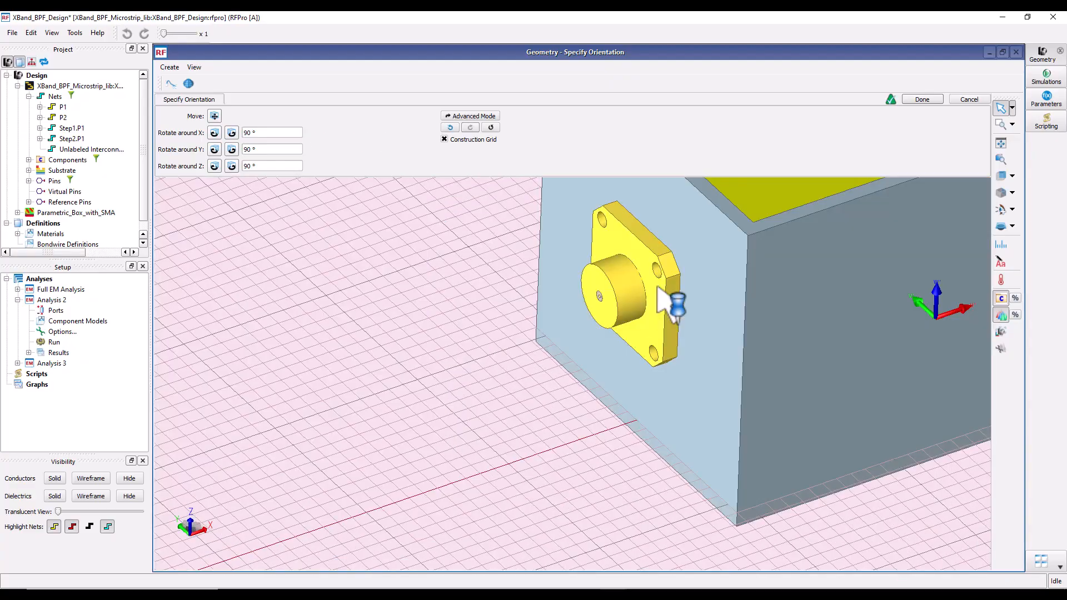
scroll(753, 266, "down", 3)
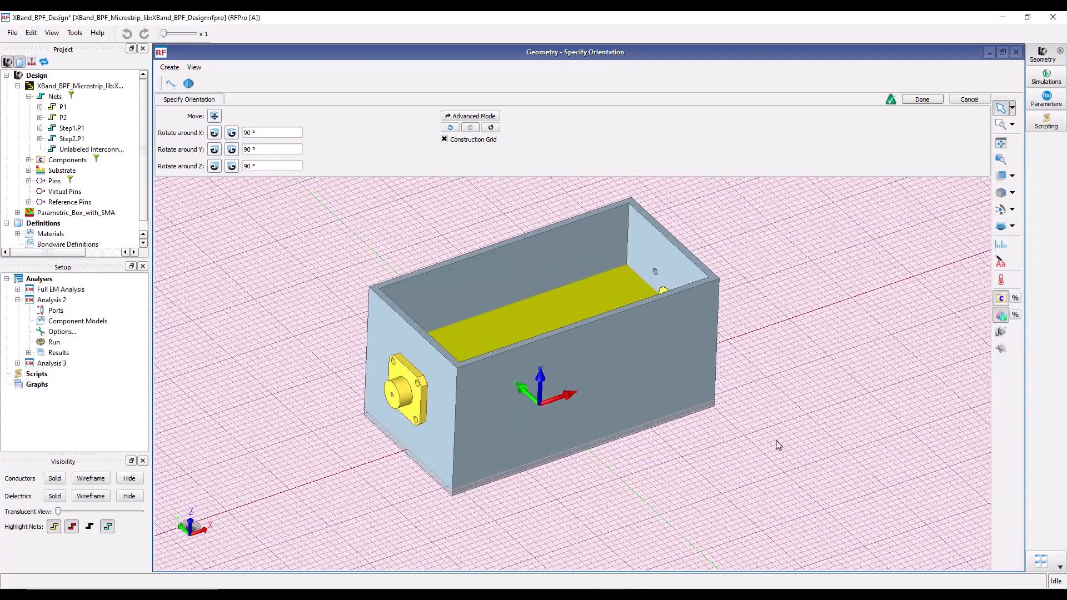
left_click(923, 100)
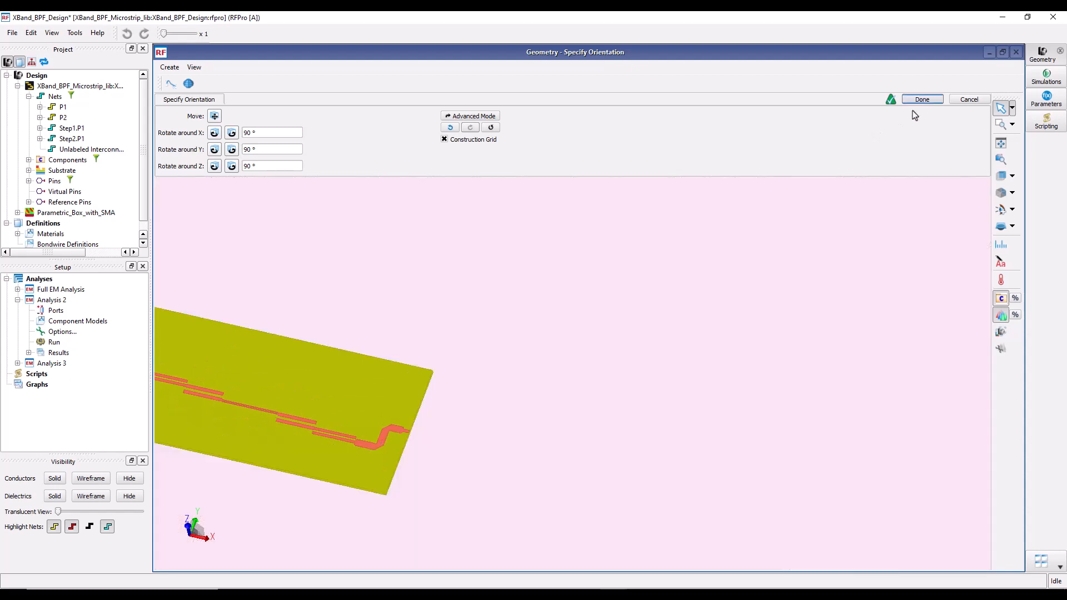
Step: Examine the filter board seated inside the SMA box, checking the connector pin on the input trace and the box from both ends
middle_click_drag(522, 312, 833, 300)
scroll(427, 324, "up", 6)
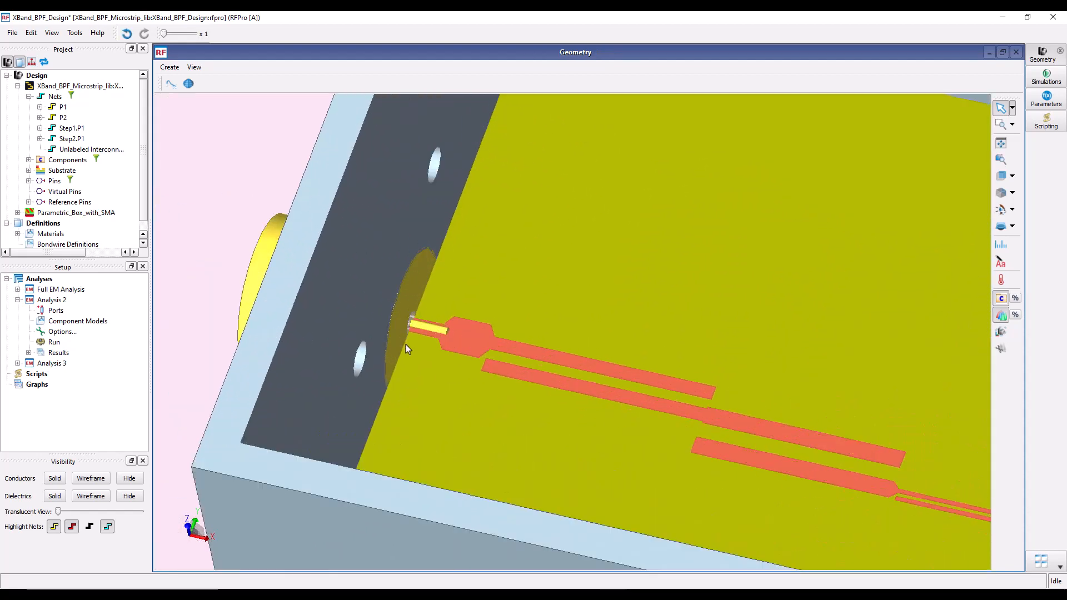
scroll(411, 349, "up", 2)
scroll(440, 395, "down", 5)
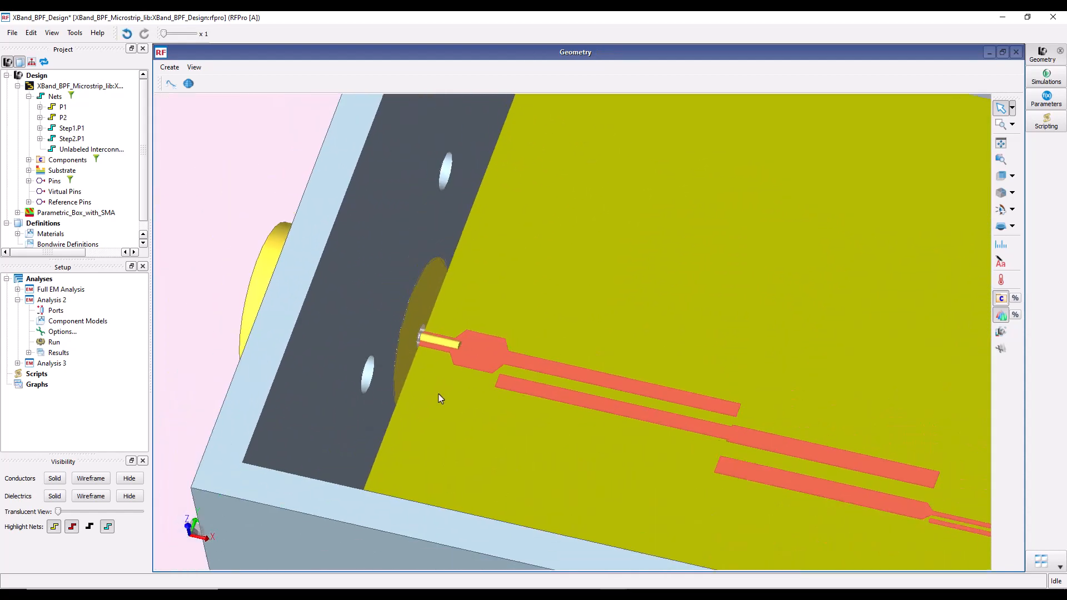
middle_click_drag(729, 411, 497, 257)
scroll(769, 402, "down", 4)
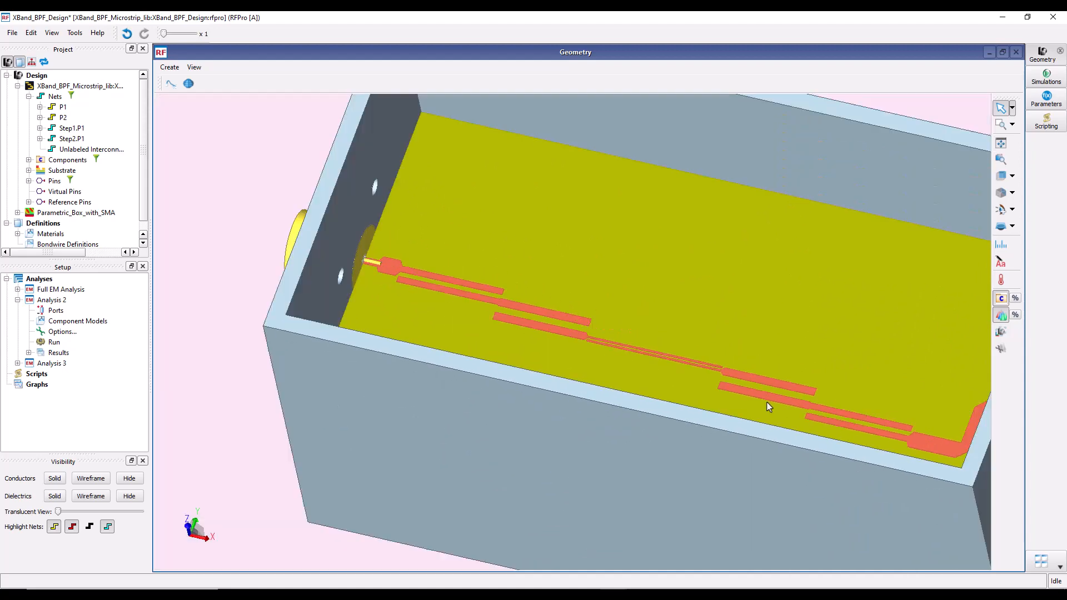
middle_click_drag(870, 425, 705, 352)
right_click_drag(705, 353, 493, 335)
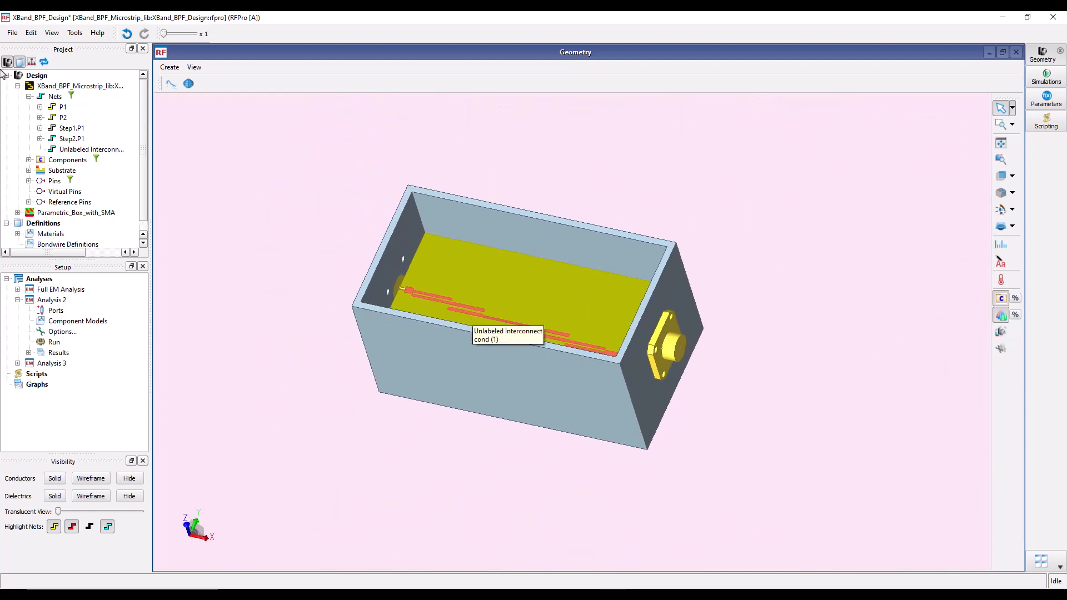
left_click(17, 86)
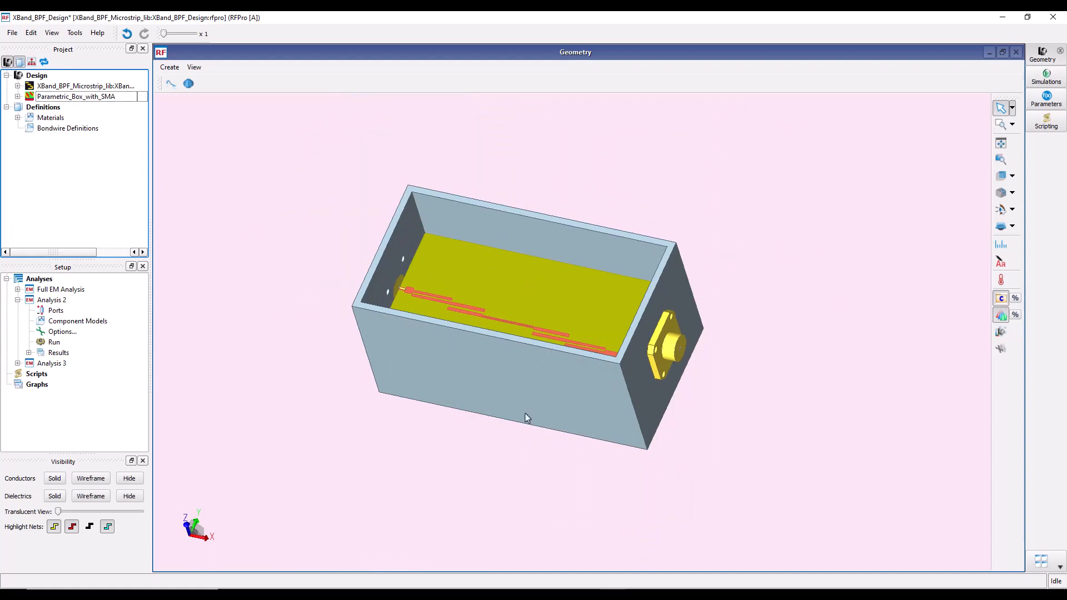
right_click_drag(524, 438, 546, 395)
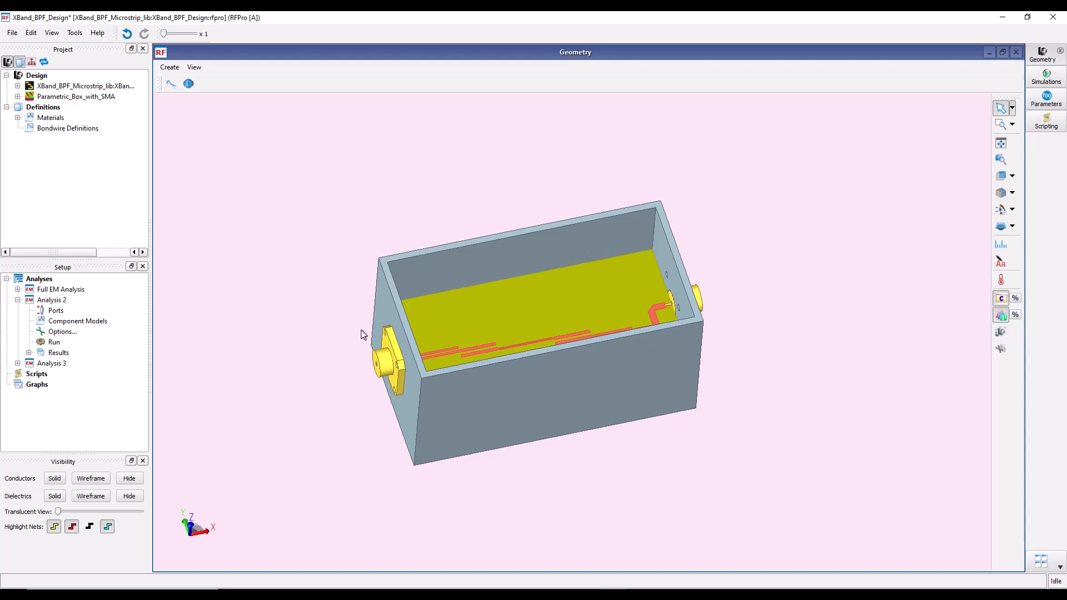
middle_click_drag(439, 384, 598, 394)
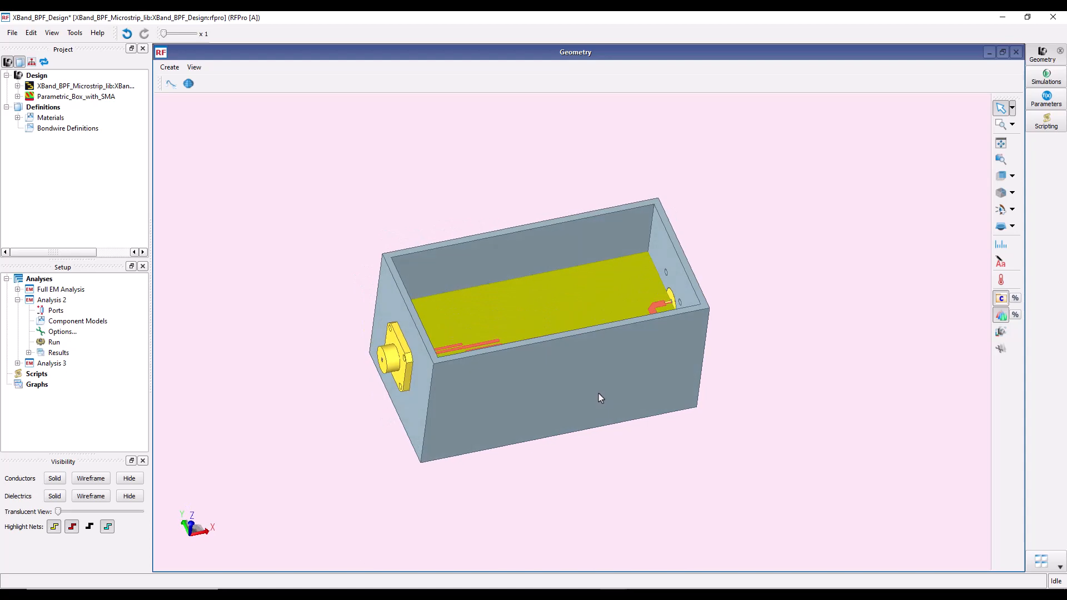
Step: Create ports for Analysis 2 from the SMA box's pins WG:1-, WG:1+, WG 2:2- and WG 2:2+
left_click(17, 97)
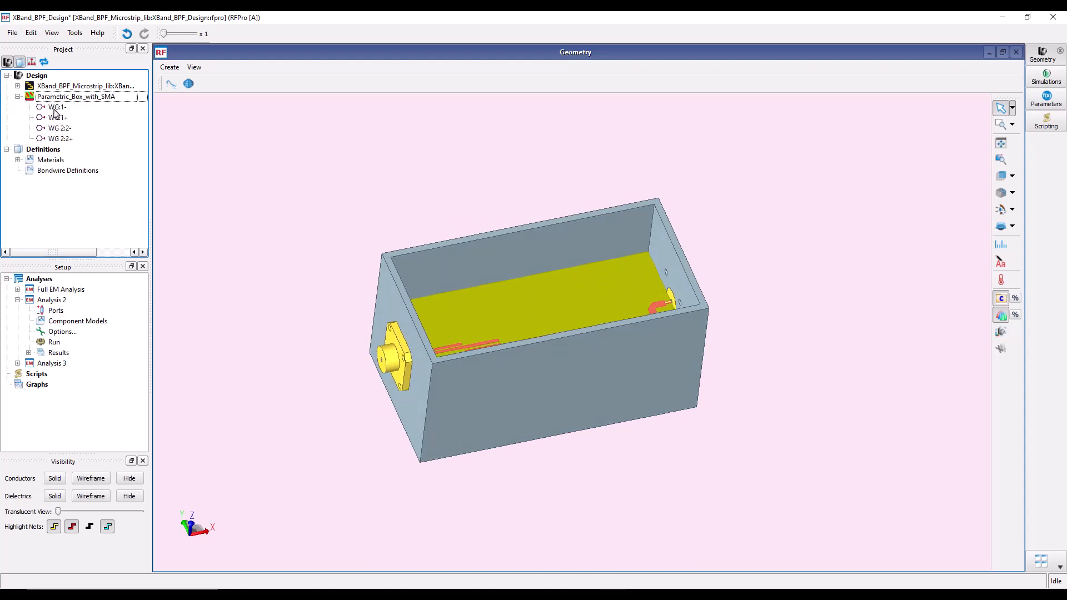
left_click(60, 139)
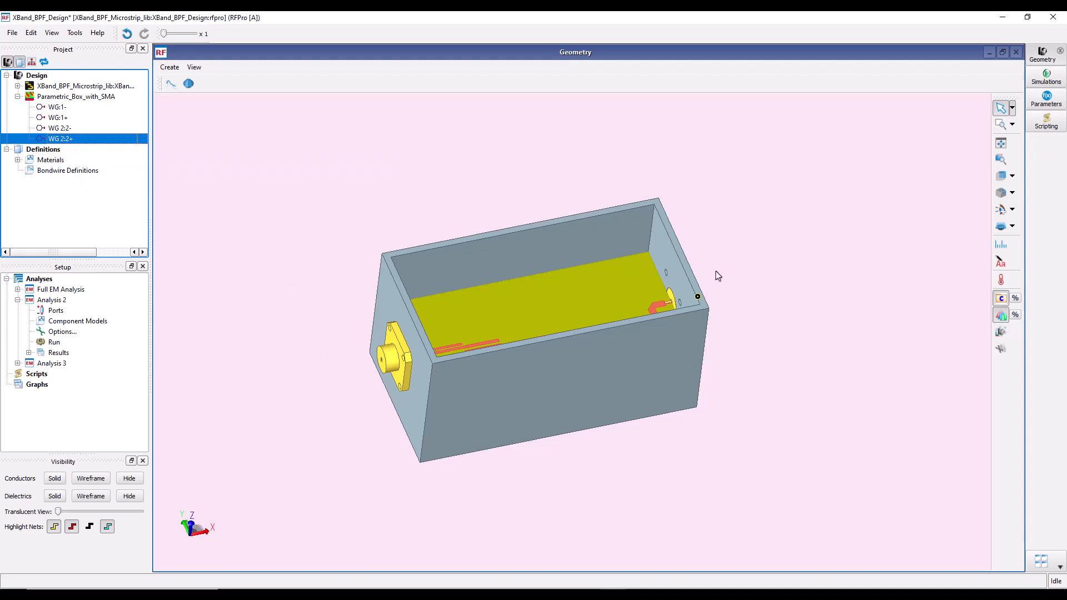
left_click(237, 338)
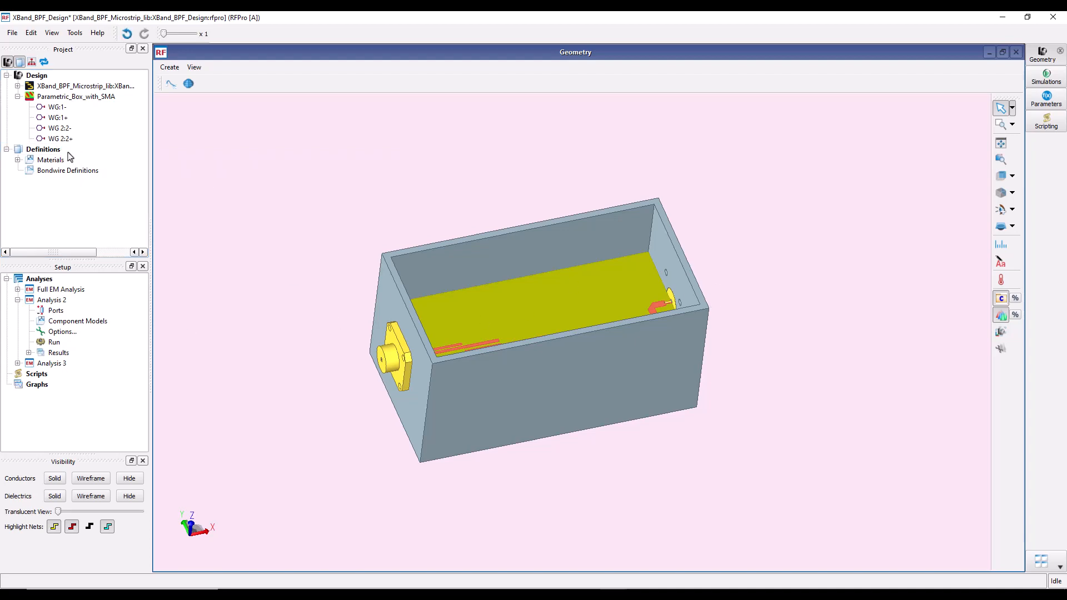
left_click(57, 109)
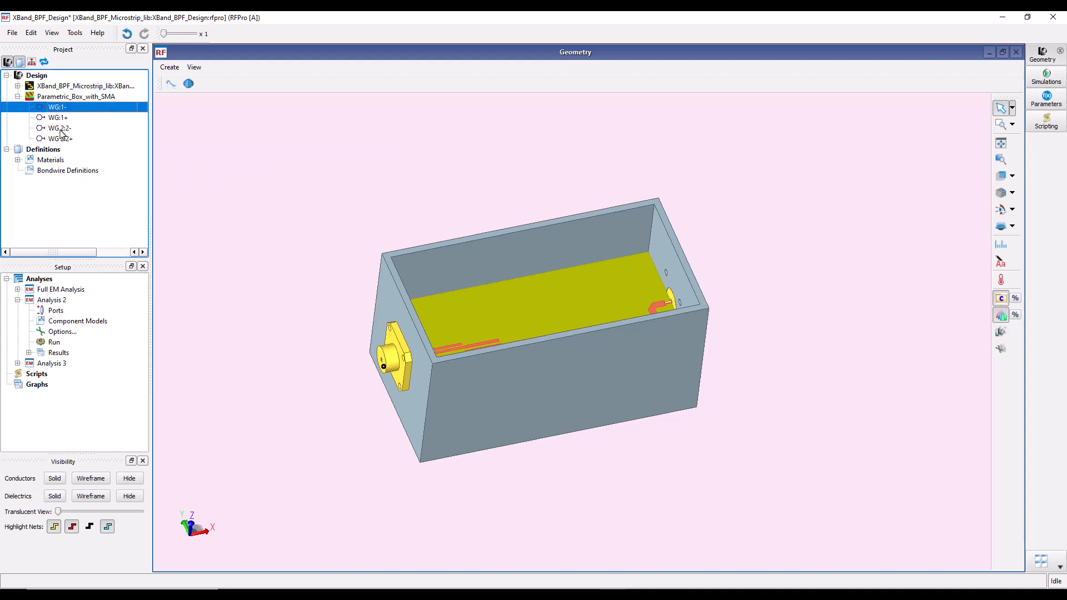
left_click(60, 139, "shift")
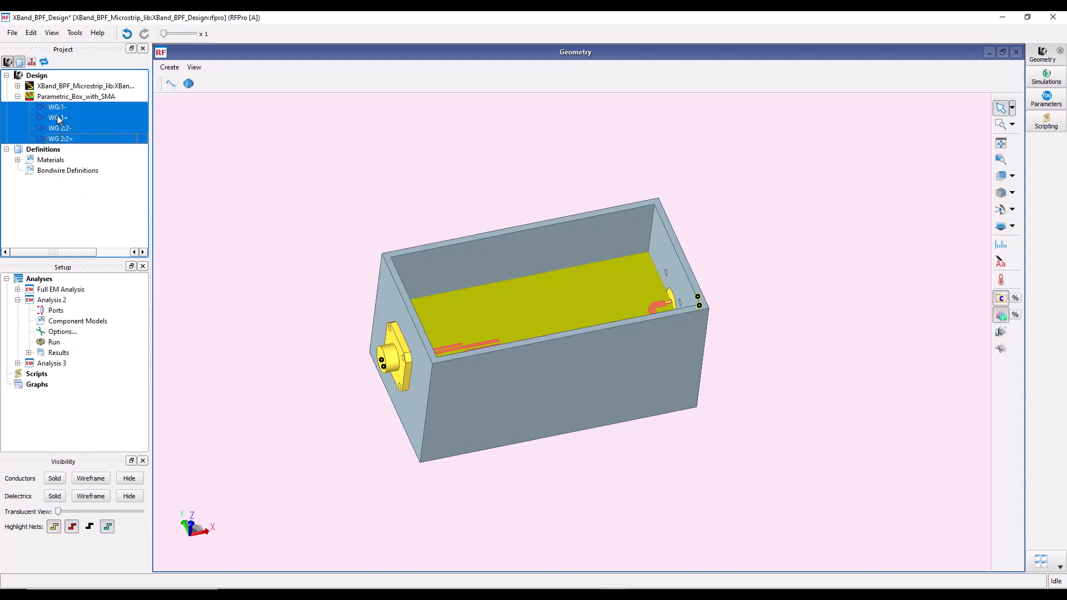
left_click_drag(58, 119, 56, 311)
left_click(55, 311)
middle_click_drag(541, 487, 425, 421)
middle_click_drag(305, 380, 328, 386)
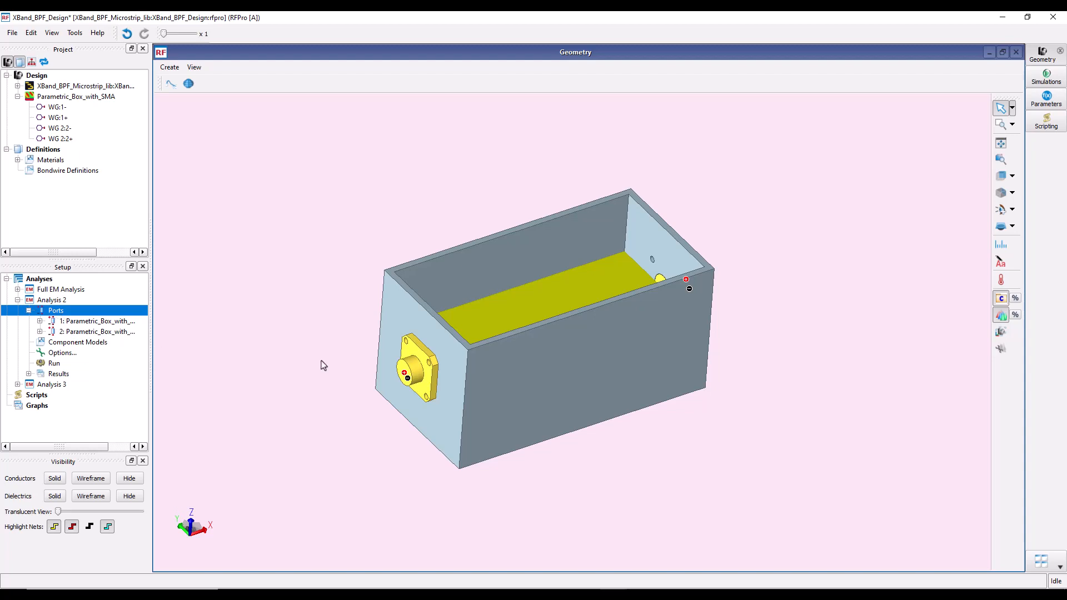
Step: Set the feed type of both SMA box ports in Analysis 2 to TML
right_click(59, 311)
left_click(102, 378)
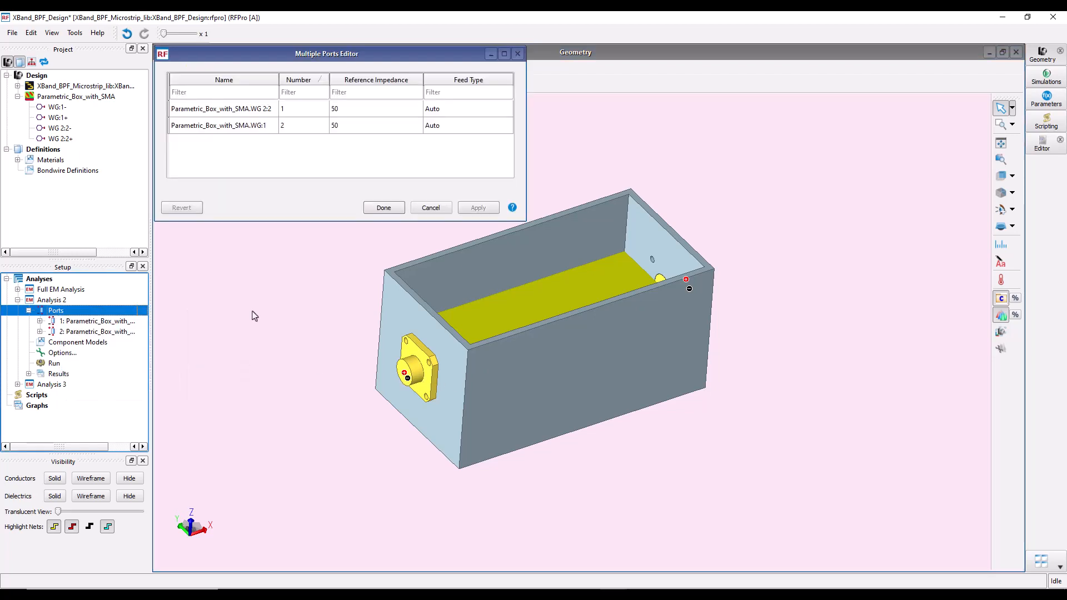
left_click(448, 110)
left_click(448, 110)
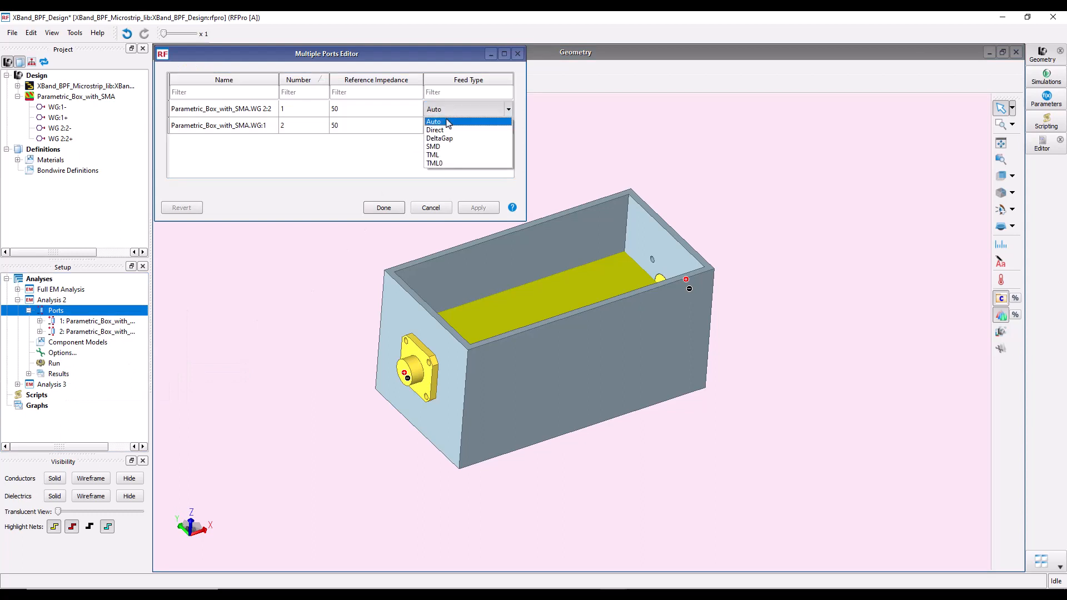
left_click(439, 155)
left_click(448, 125)
left_click(448, 125)
left_click(435, 171)
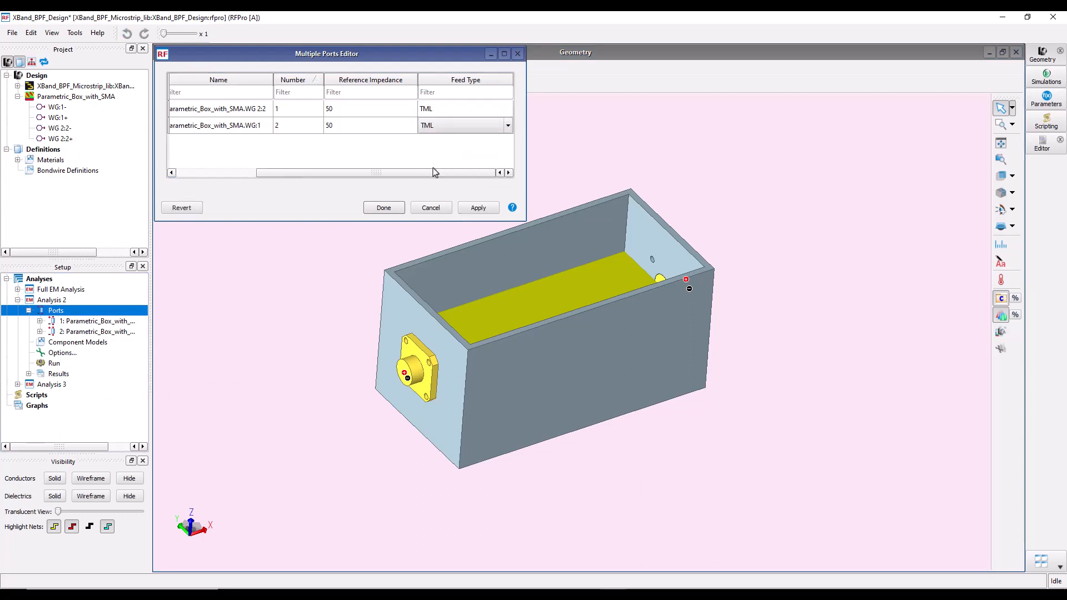
left_click(383, 207)
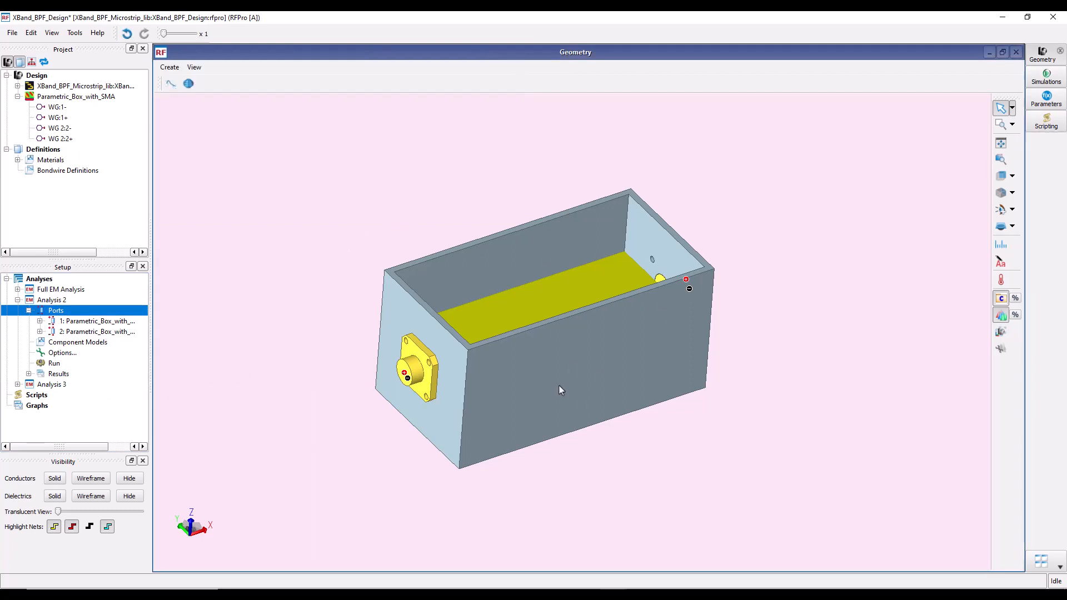
middle_click_drag(560, 385, 574, 348)
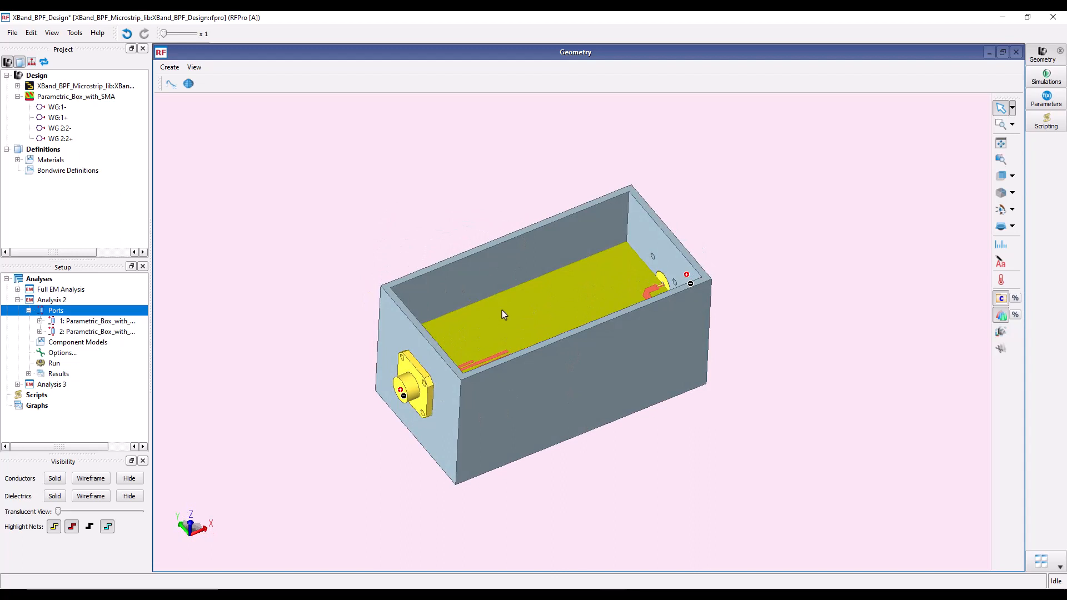
Step: Insert the Absorber_Parametric cell from the Box_with_SMA library as an EMPro 3D component
left_click(18, 96)
scroll(497, 415, "down", 2)
scroll(497, 415, "down", 2)
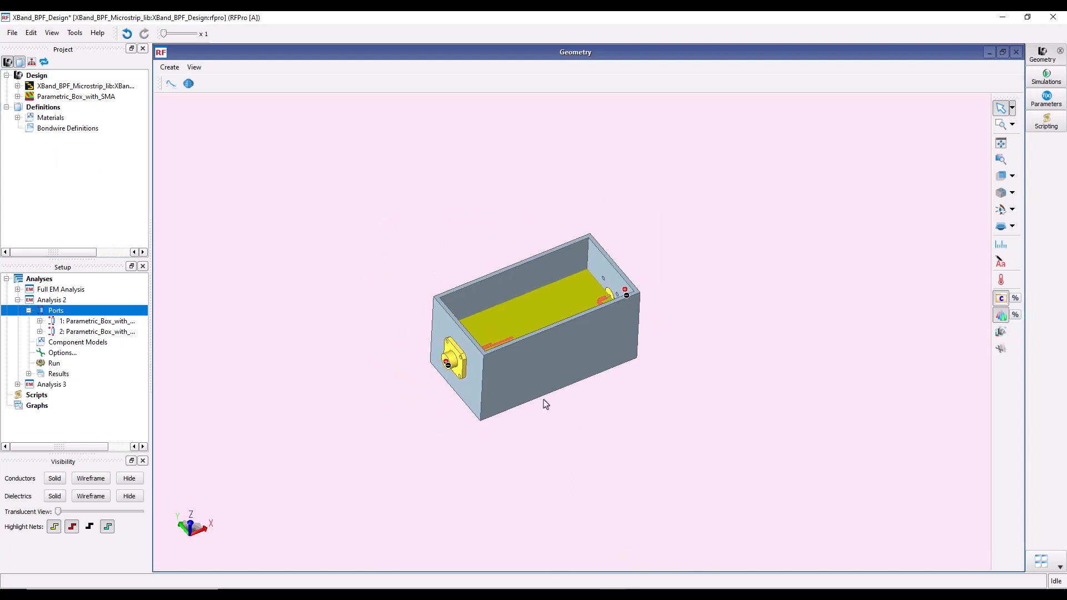
middle_click_drag(547, 449, 442, 408)
left_click(11, 33)
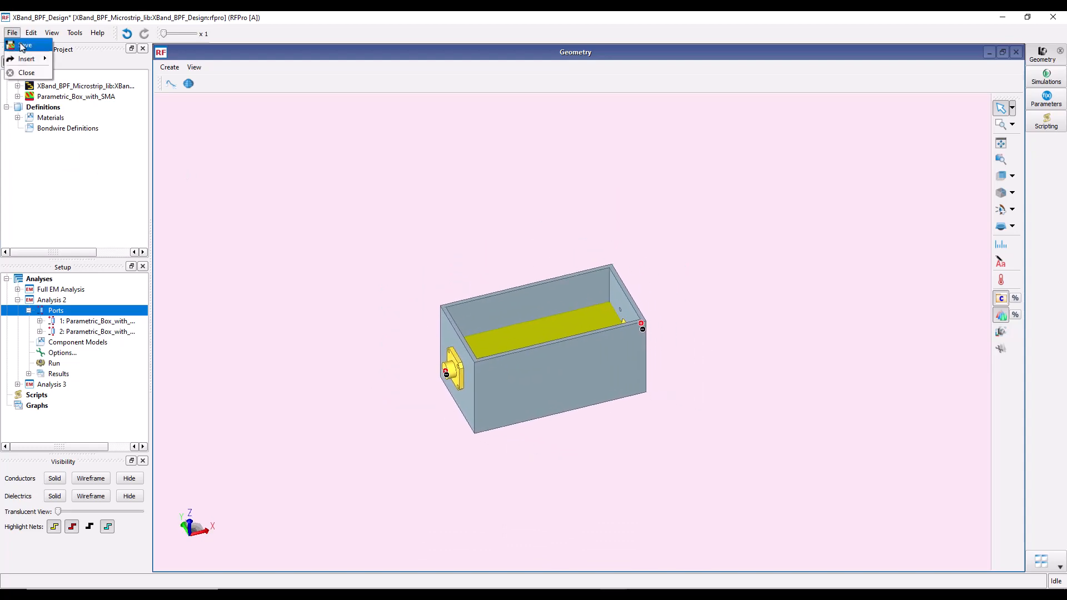
mouse_move(31, 59)
left_click(75, 59)
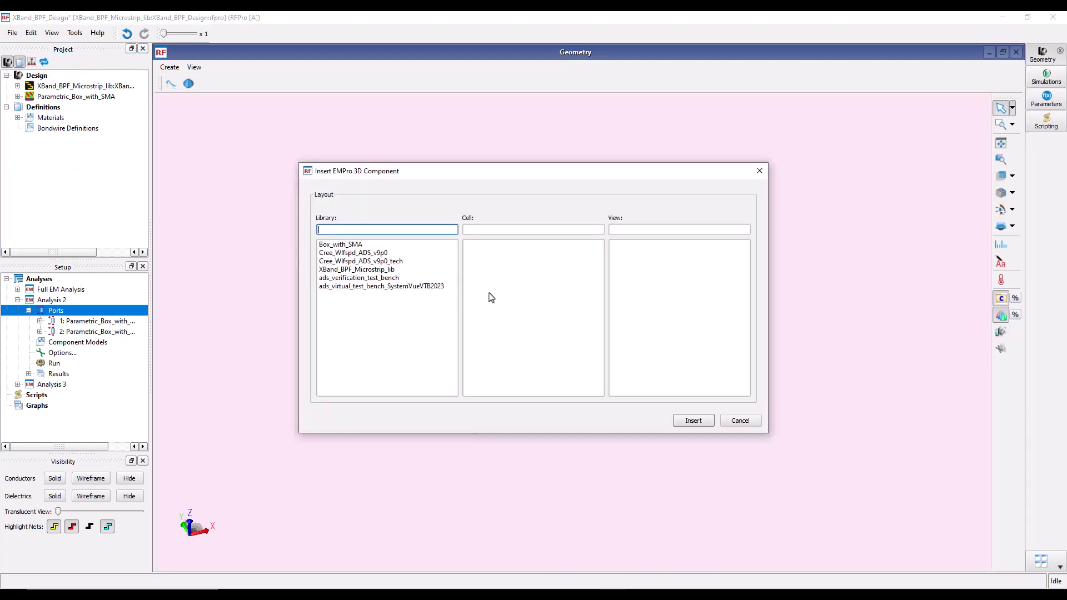
left_click(353, 245)
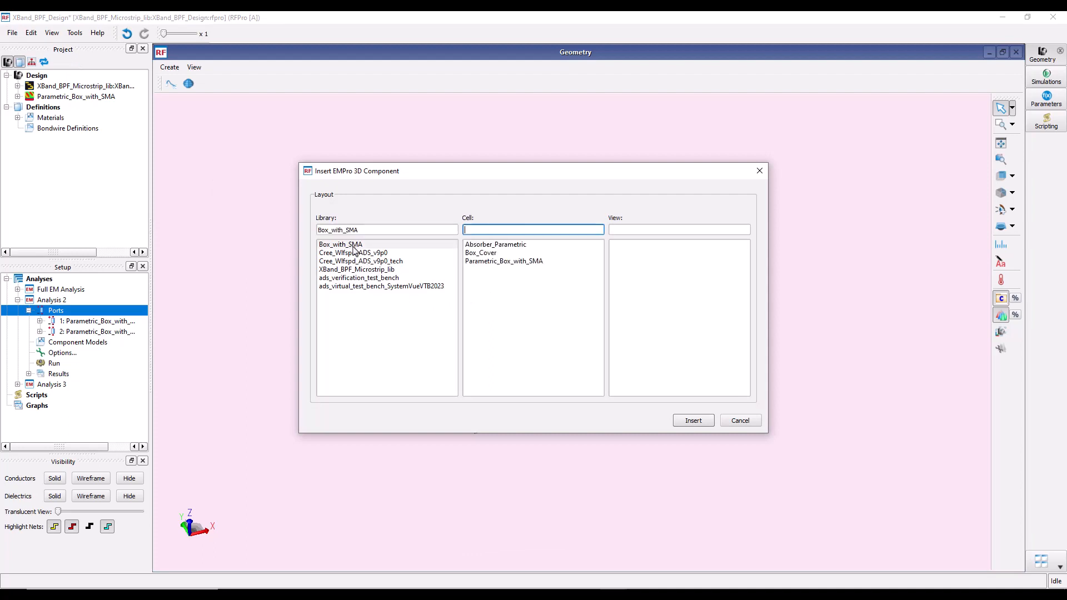
left_click(489, 246)
left_click(689, 422)
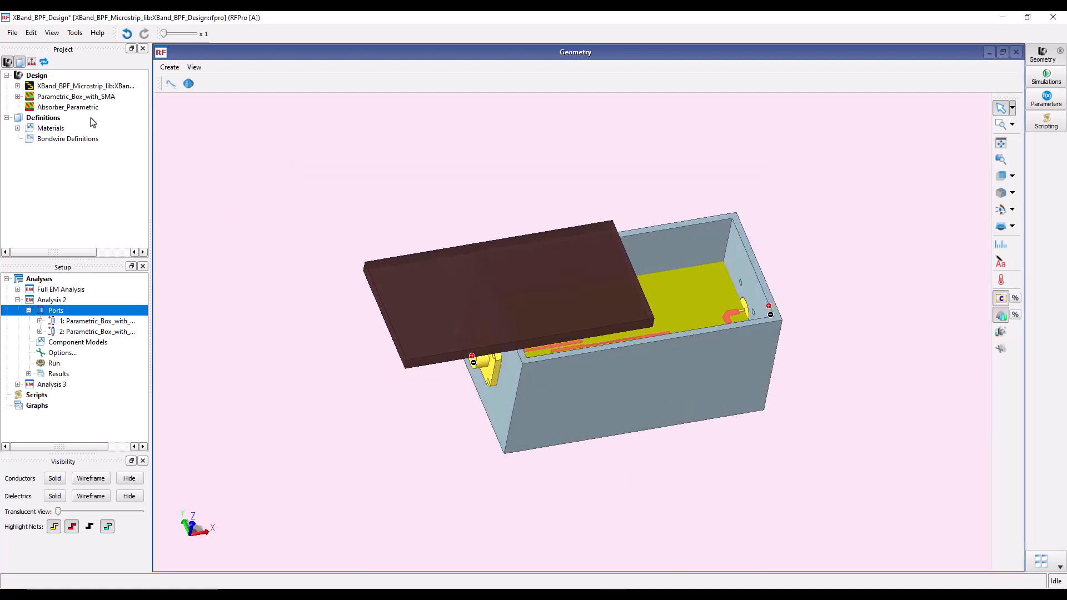
Step: Review the absorber's height, length and width design parameters
right_click(68, 109)
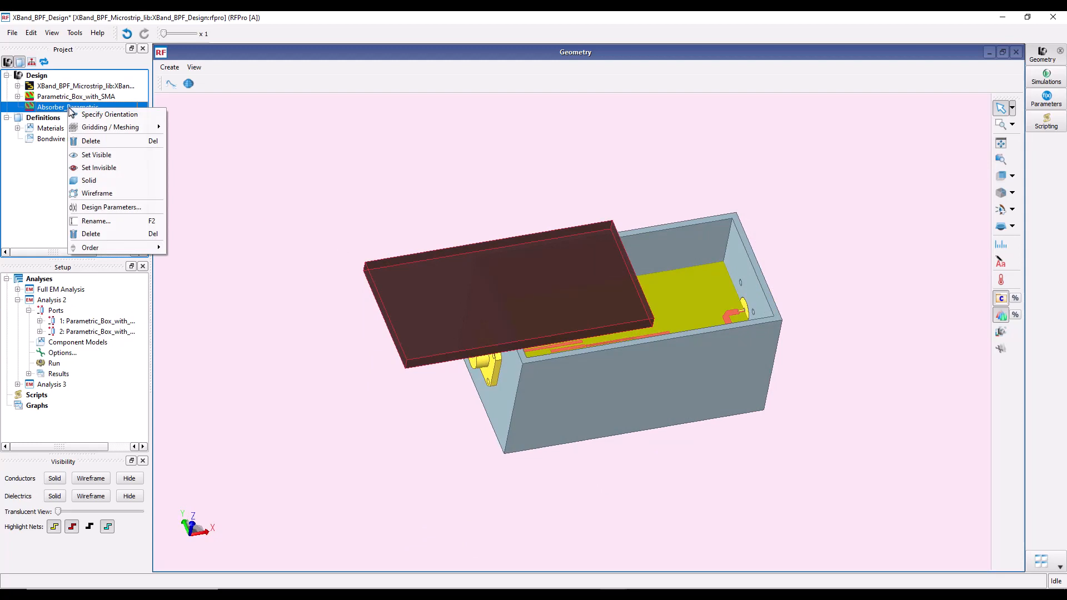
left_click(104, 207)
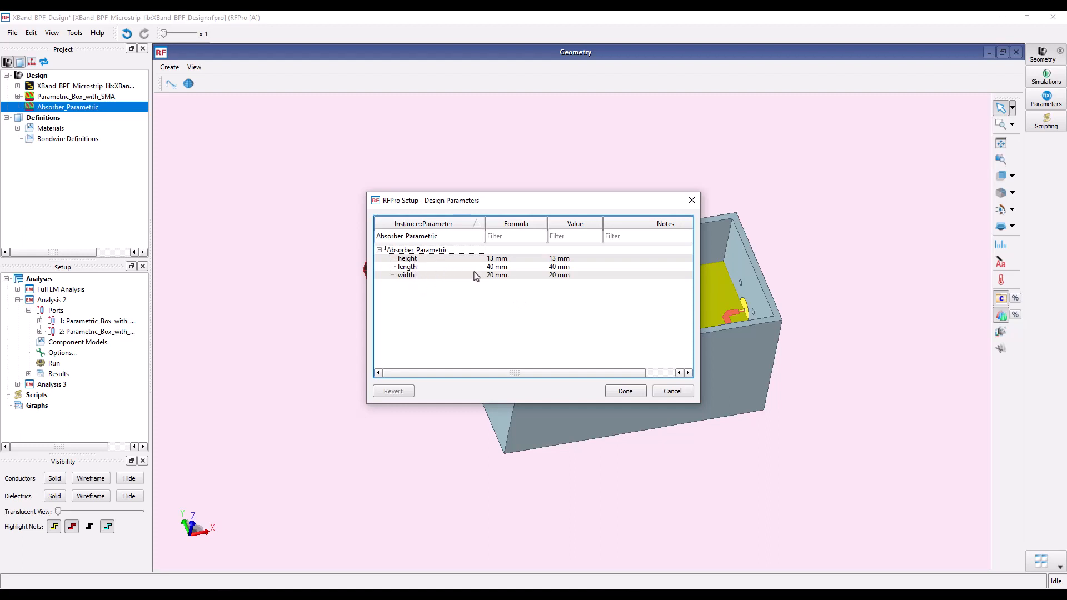
left_click_drag(617, 207, 395, 204)
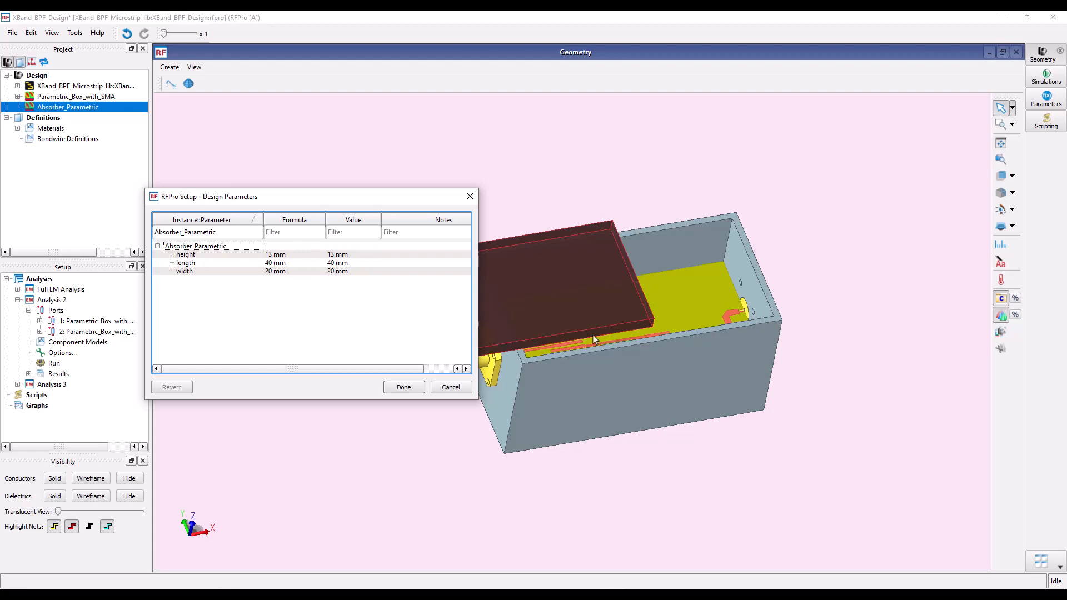
left_click(404, 387)
Step: Move the absorber into the SMA box, placing its upper short edge's midpoint (X 20, Y 0, Z 15) on the inner rim at X 40, Y 0, Z 10.608
mouse_move(685, 367)
left_mouse_down()
mouse_move(729, 320)
mouse_move(693, 385)
left_mouse_up()
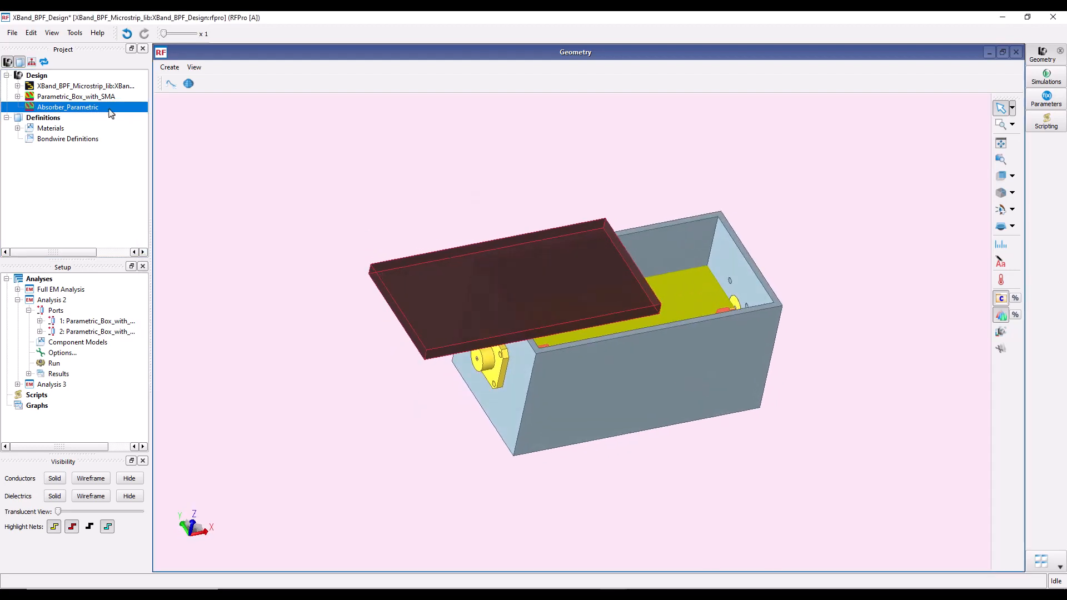
right_click(61, 108)
left_click(92, 115)
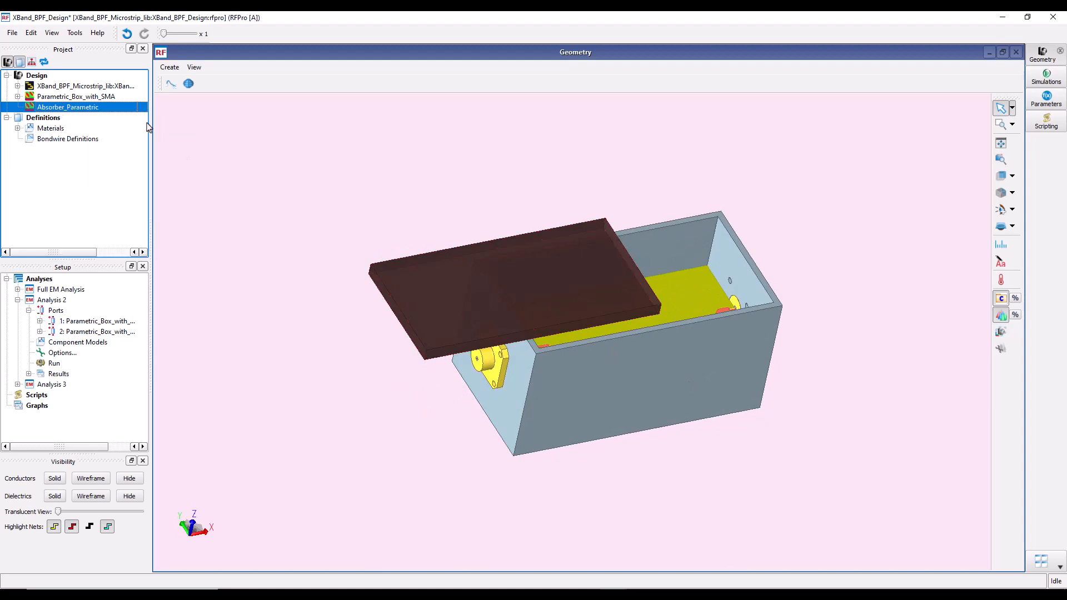
left_click(215, 116)
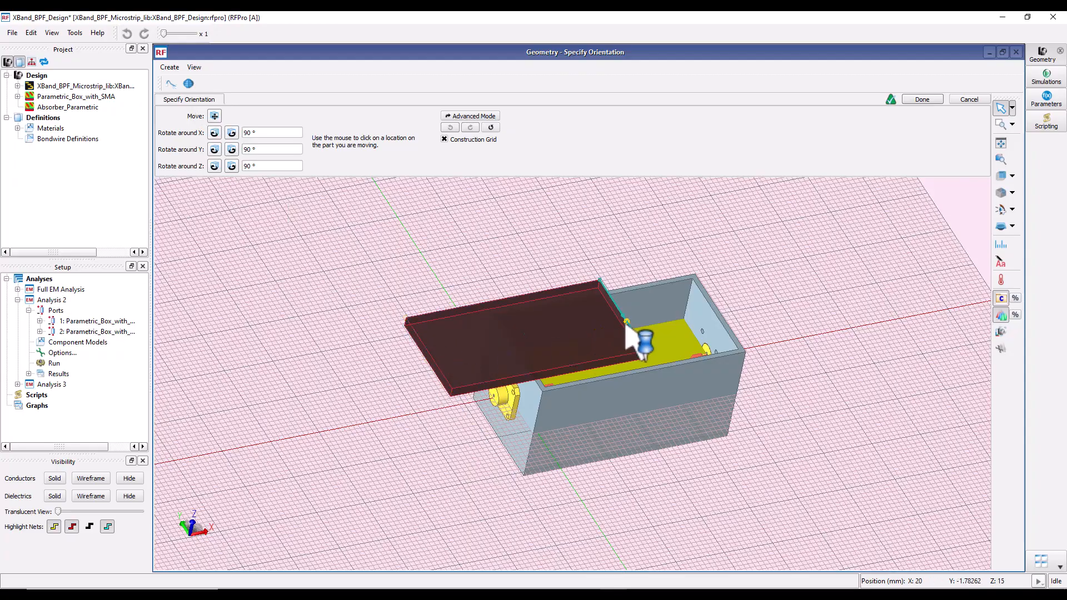
middle_click_drag(674, 408, 605, 339)
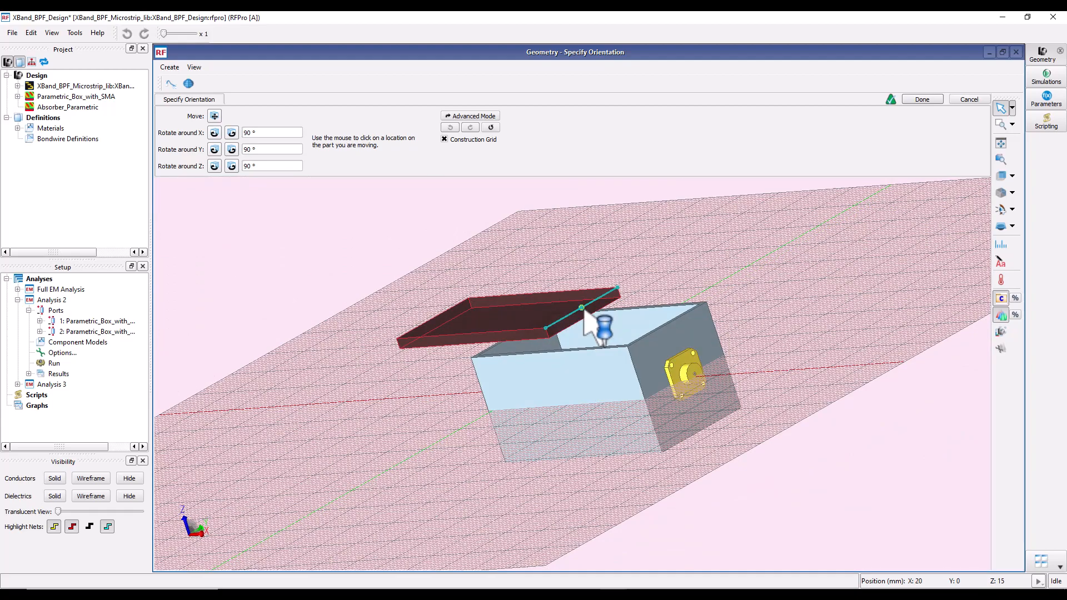
left_click(582, 308)
middle_click_drag(594, 431, 724, 352)
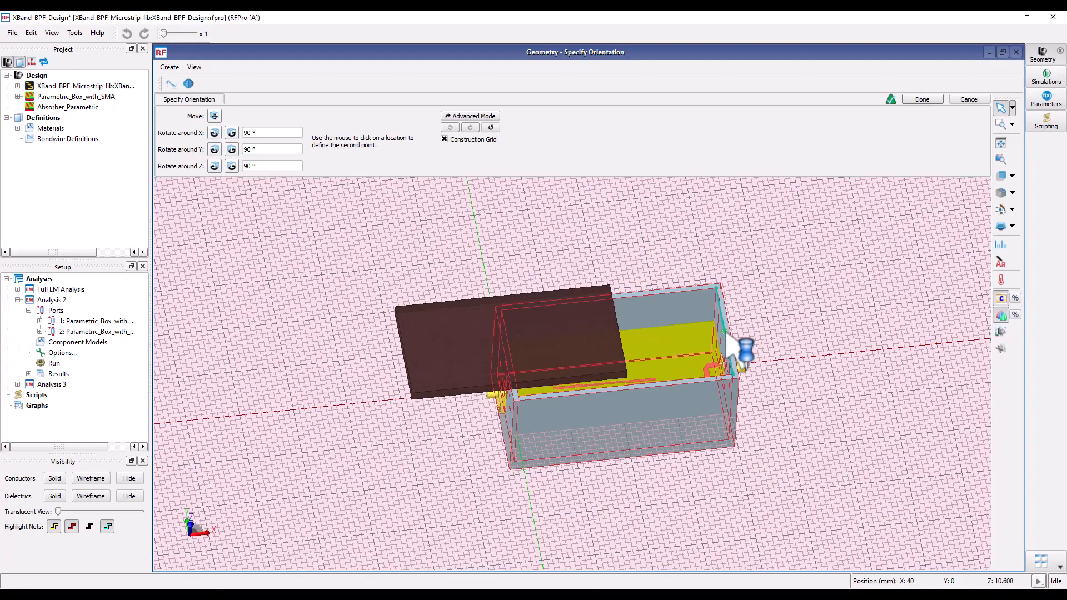
left_click(725, 337)
mouse_move(717, 429)
middle_mouse_down()
mouse_move(685, 405)
mouse_move(713, 411)
middle_mouse_up()
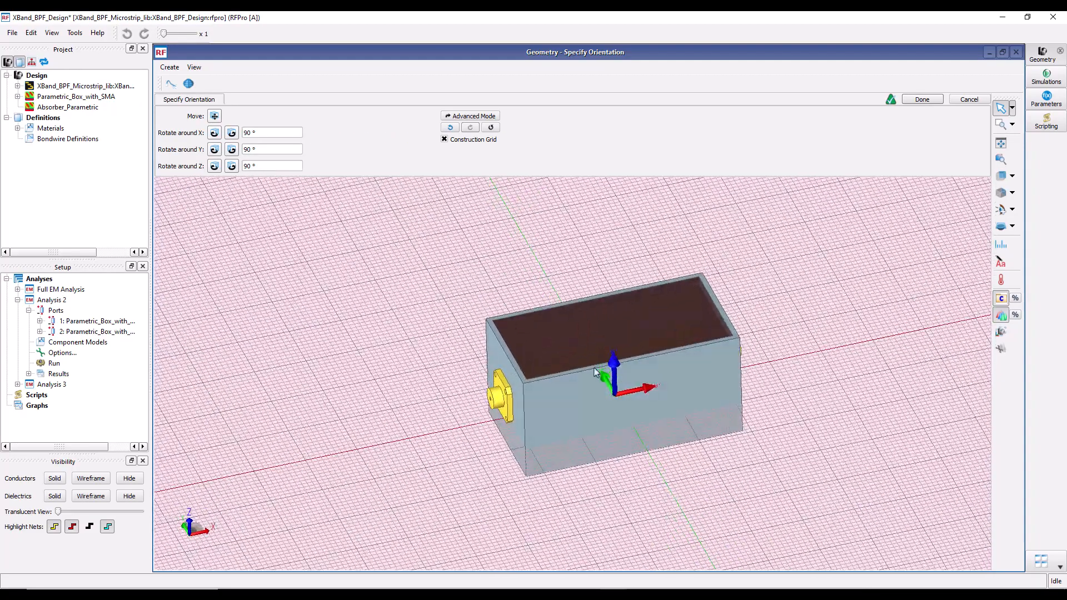
left_click(920, 100)
middle_click_drag(705, 357, 662, 388)
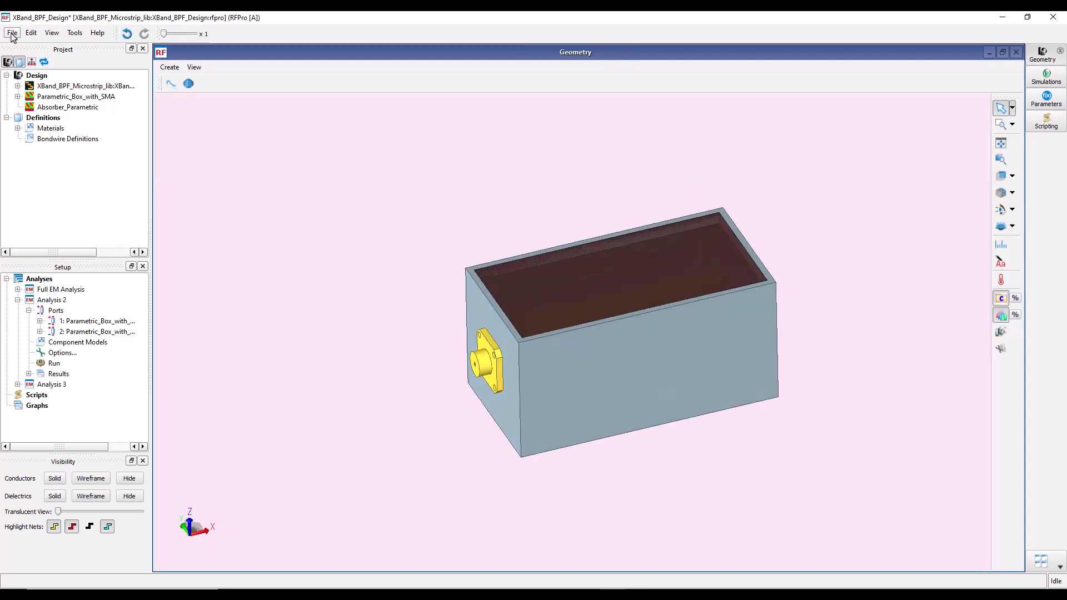
Step: Insert the empro view of the Box_Cover cell from the Box_with_SMA library as an EMPro 3D component
left_click(11, 32)
left_click(88, 59)
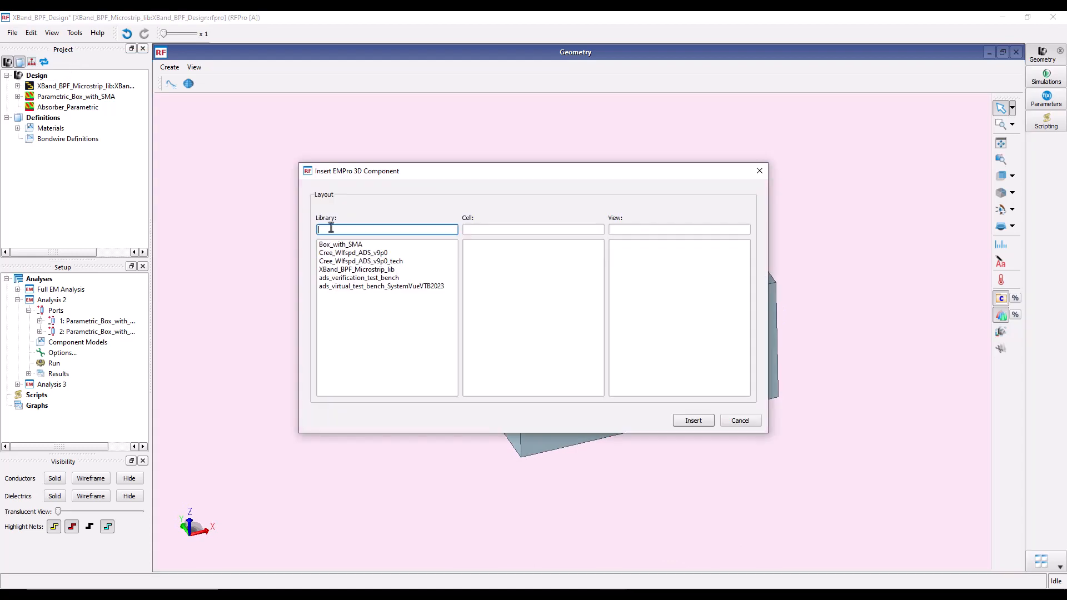
left_click(333, 245)
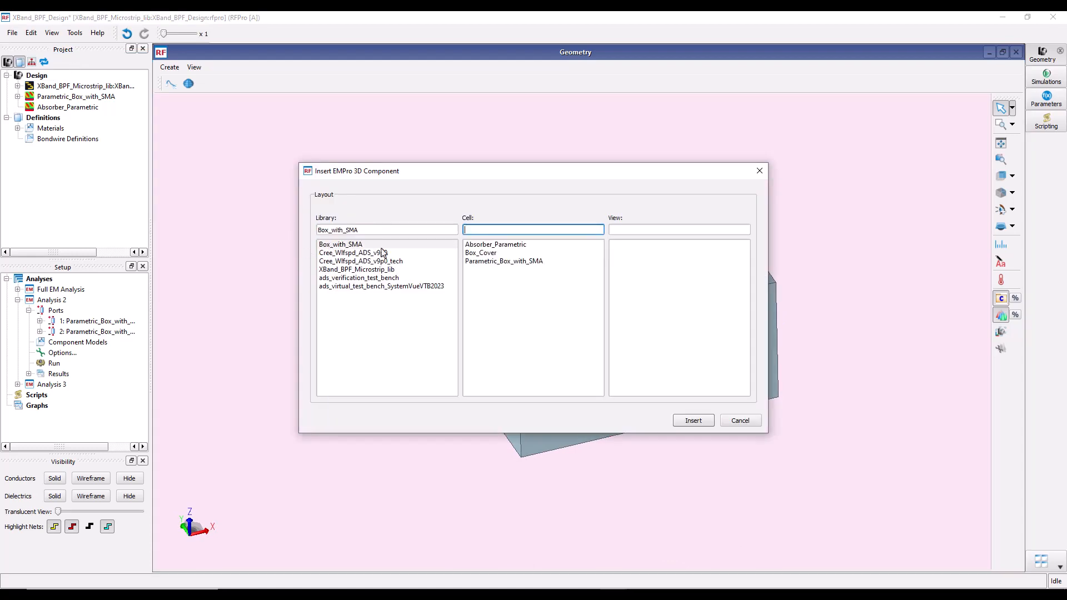
left_click(477, 254)
left_click(626, 248)
left_click(693, 420)
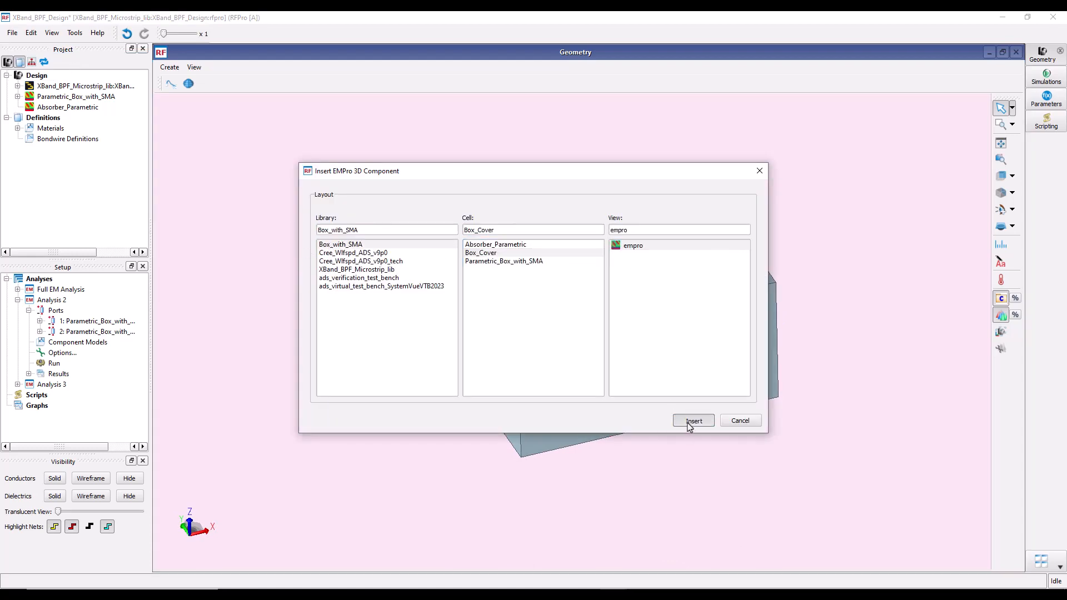
Step: Review the box cover's height, length and width design parameters
right_click(65, 120)
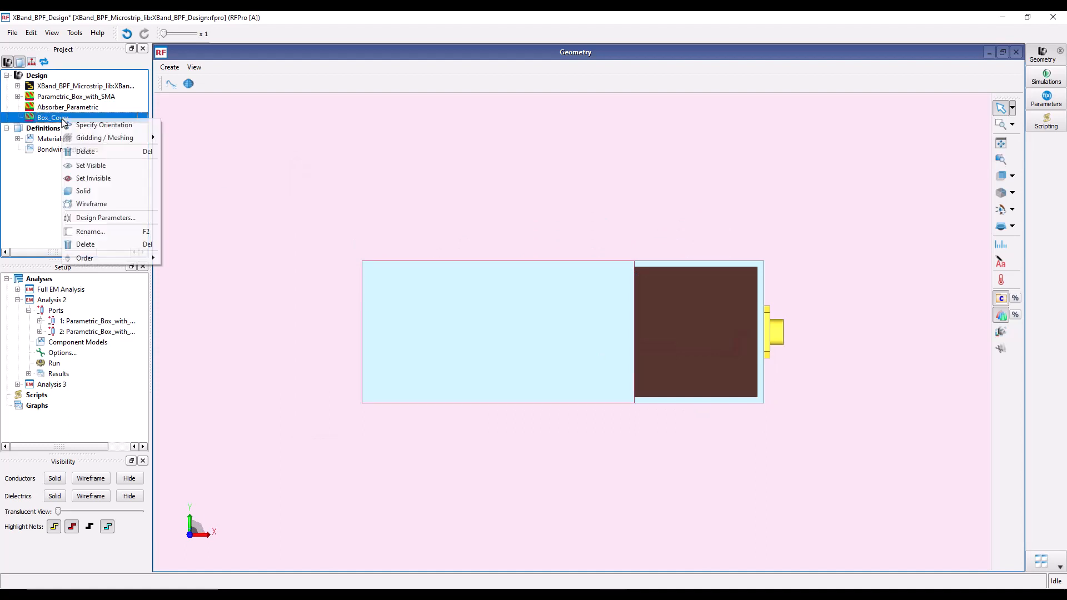
left_click(88, 218)
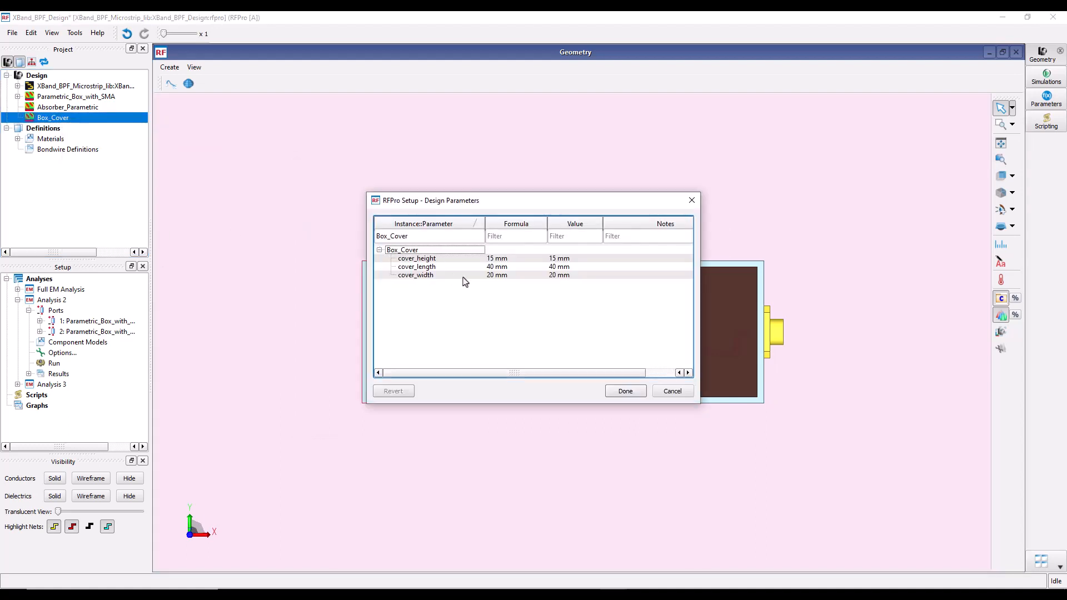
left_click(624, 392)
Step: Move the cover onto the SMA box, placing its short edge's midpoint (X 21, Y 0, Z 15) on the matching outer rim edge's midpoint
middle_click_drag(680, 476, 560, 406)
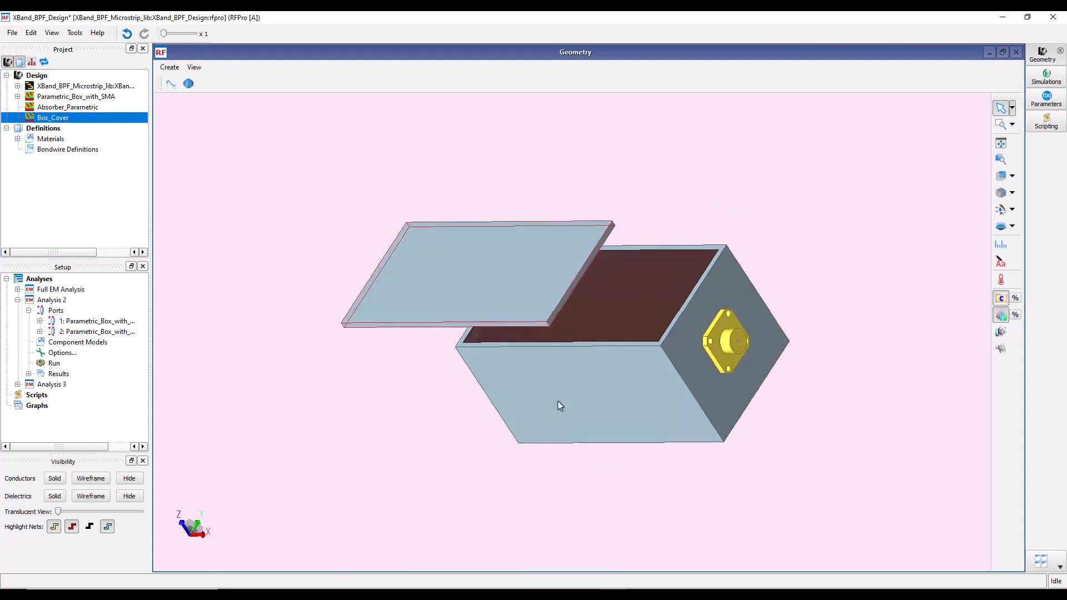
right_click(59, 117)
left_click(75, 122)
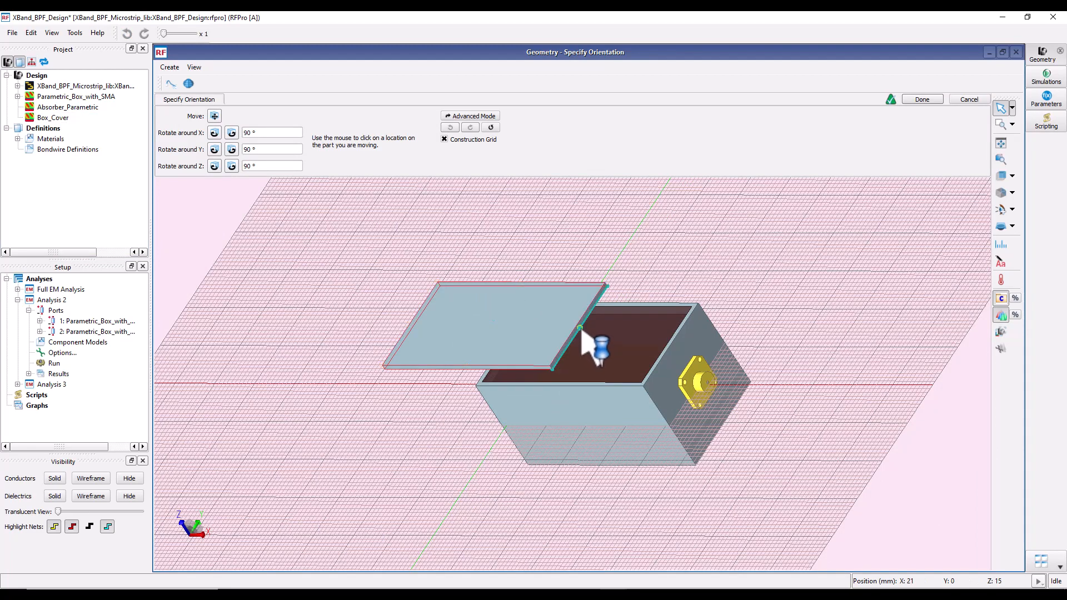
left_click(580, 328)
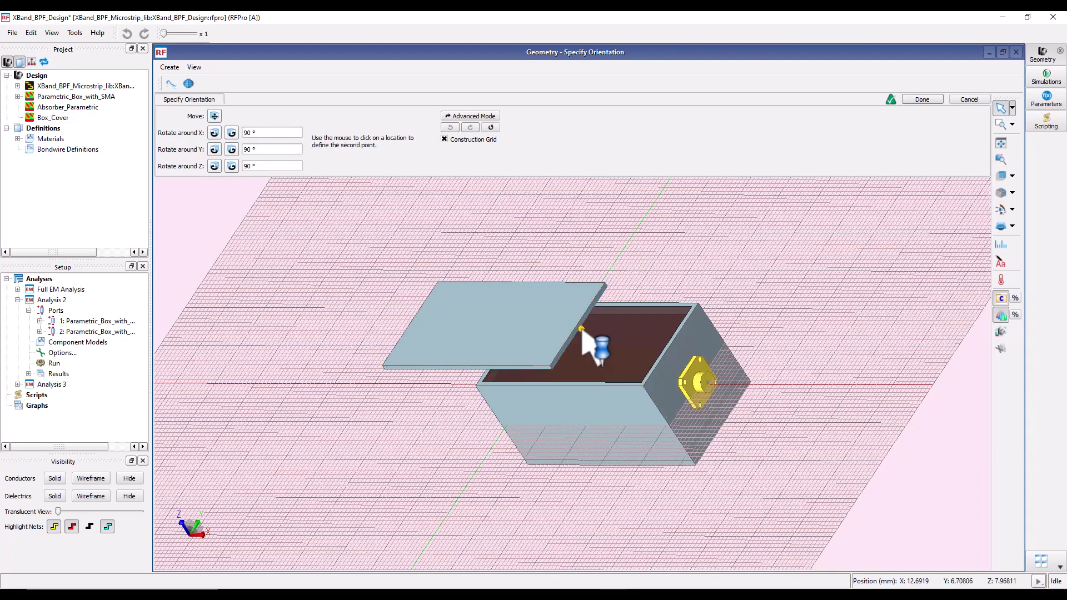
left_click(672, 347)
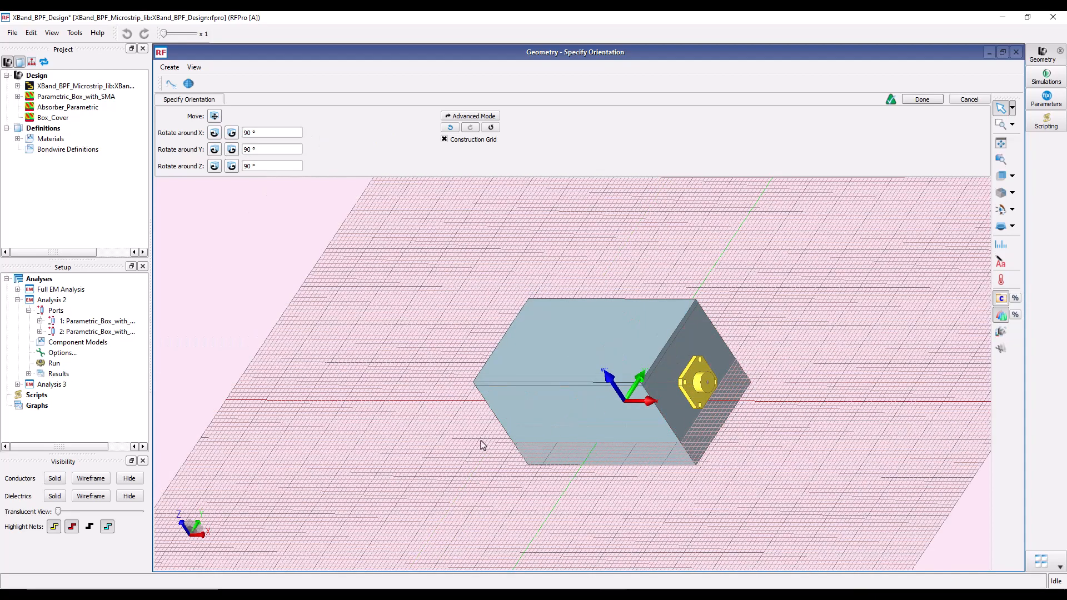
middle_click_drag(482, 441, 609, 431)
left_click(918, 103)
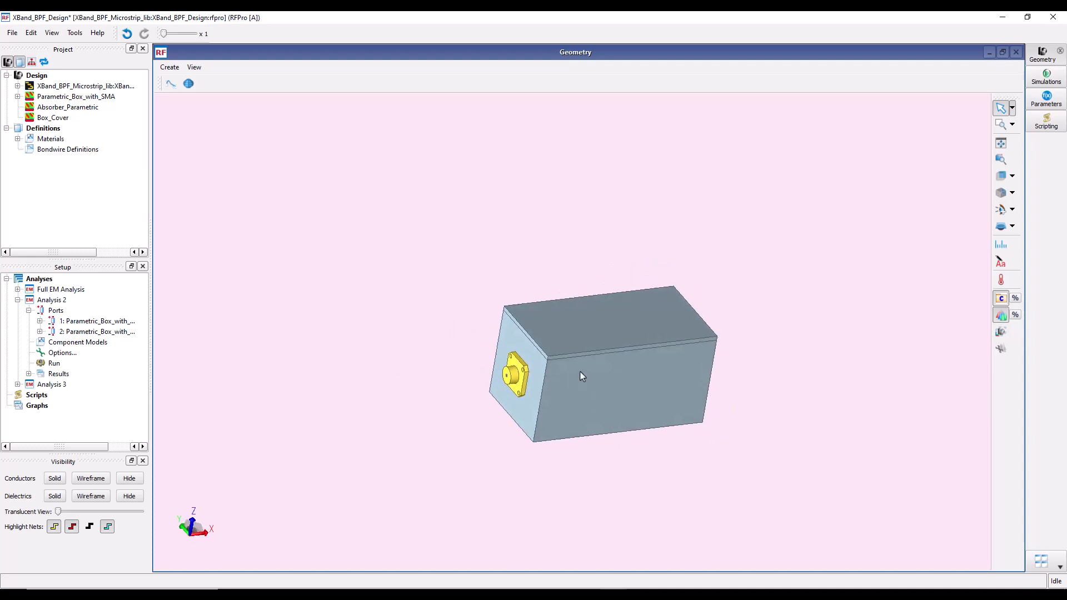
Step: Try to exclude the Absorber_Parametric and Box_Cover components together from the mesh
middle_click_drag(580, 372, 523, 332)
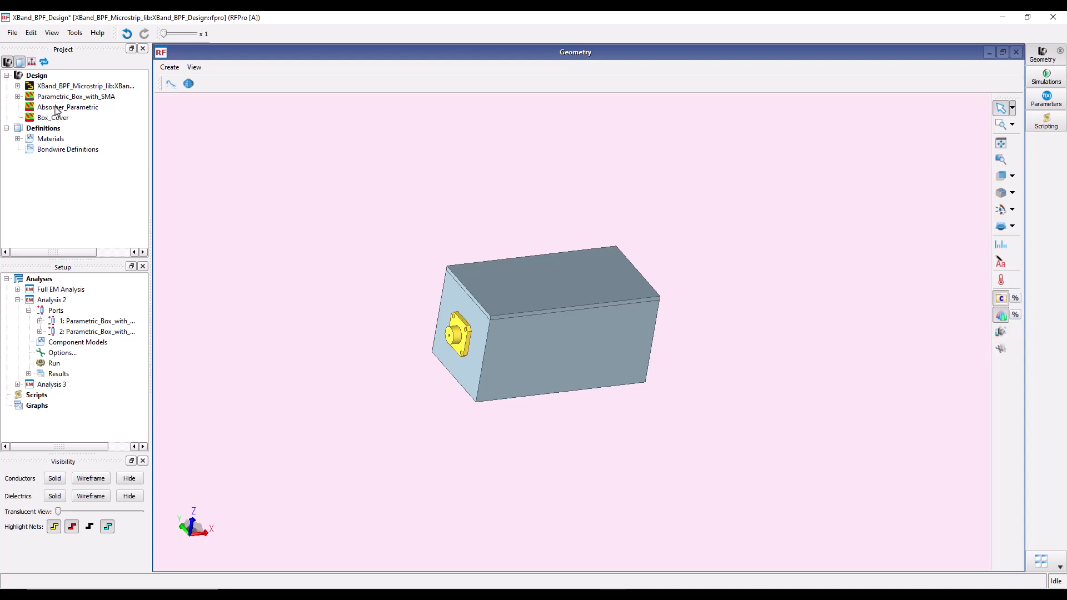
left_click(56, 107)
left_click(51, 118, "ctrl")
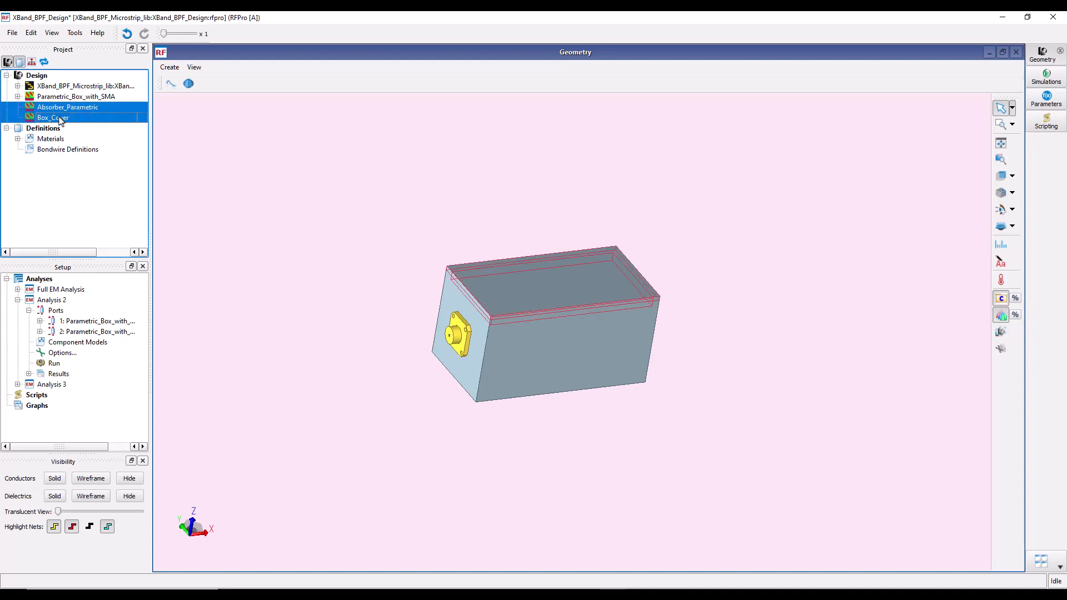
right_click(60, 121)
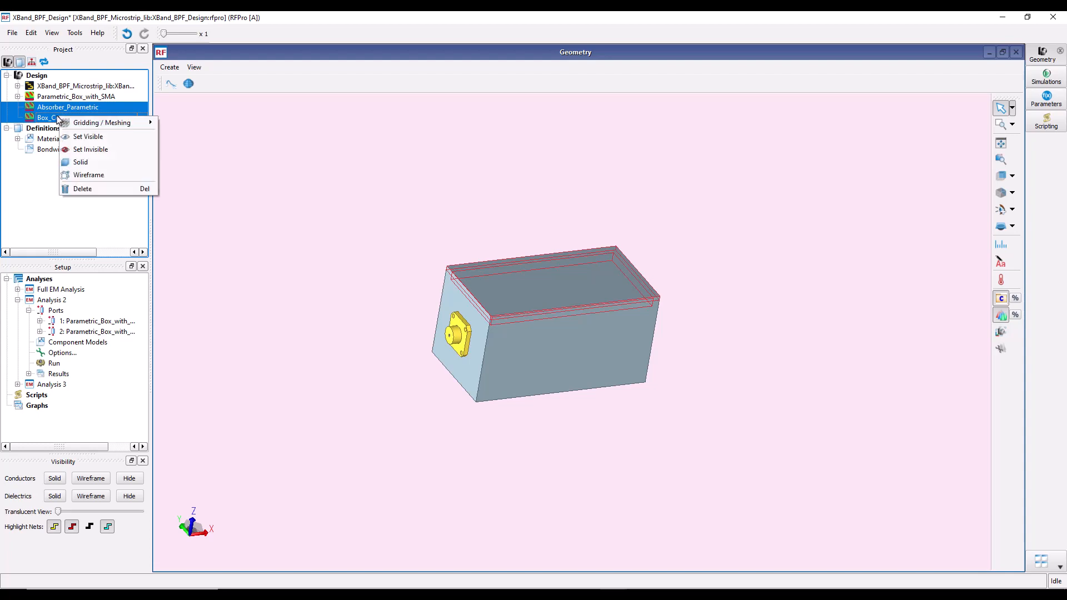
mouse_move(87, 124)
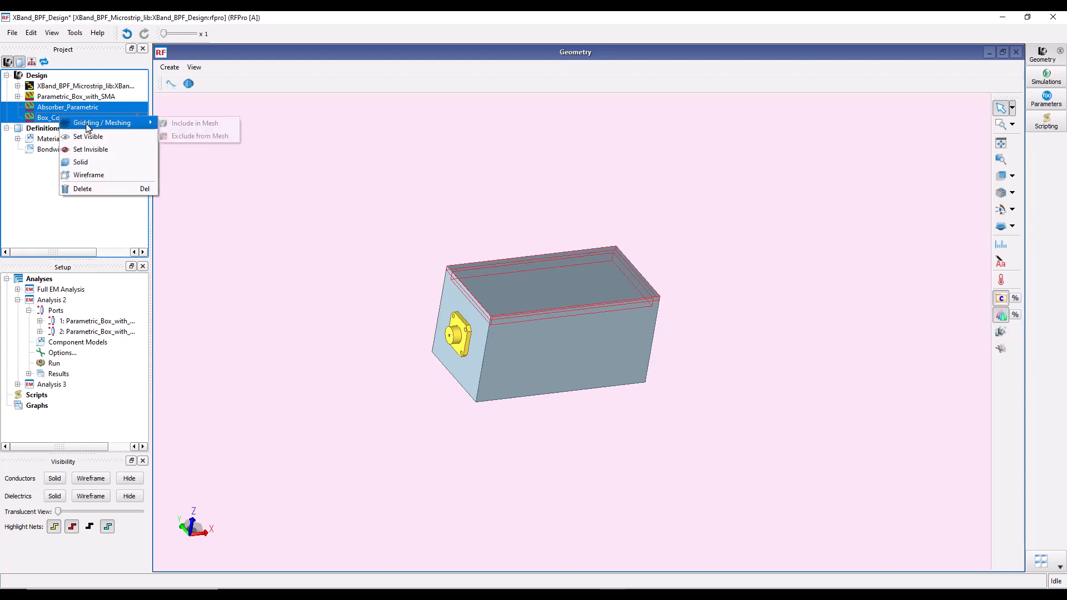
left_click(185, 139)
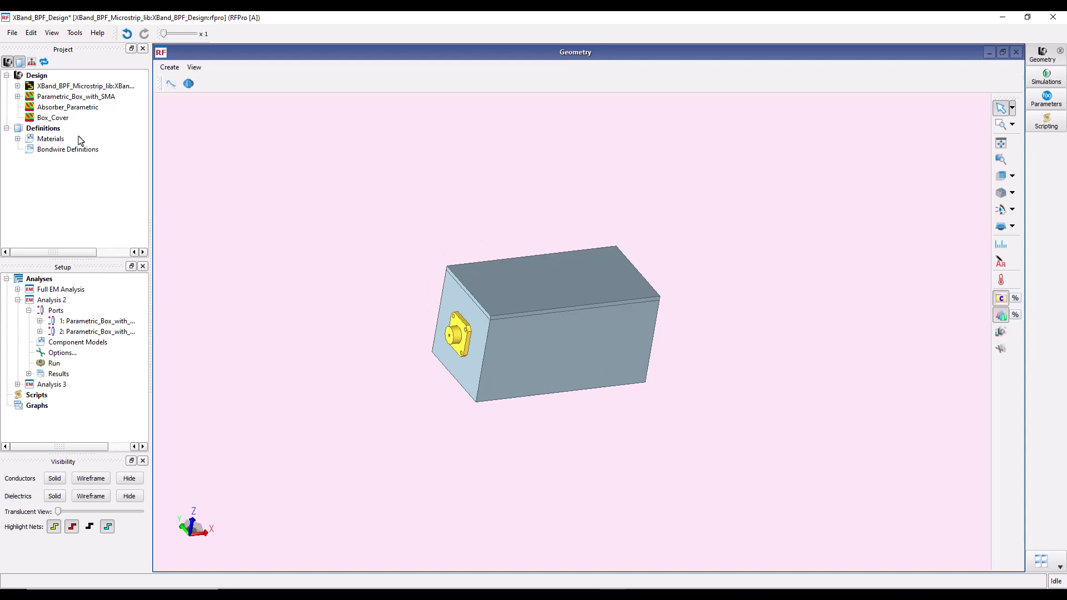
Step: Exclude the Absorber_Parametric component from the mesh
right_click(74, 108)
mouse_move(109, 129)
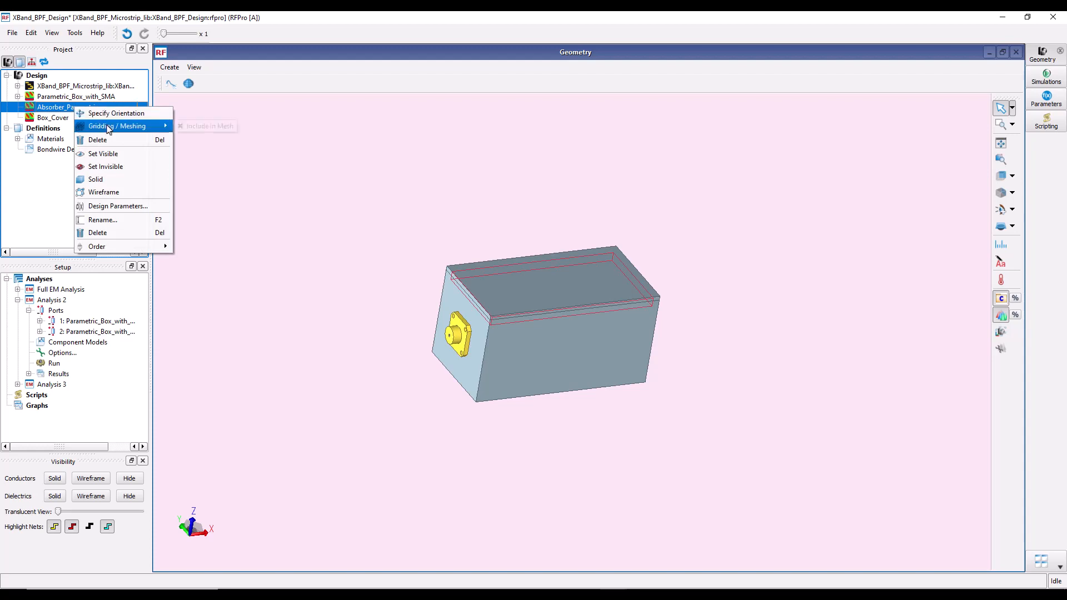
left_click(180, 127)
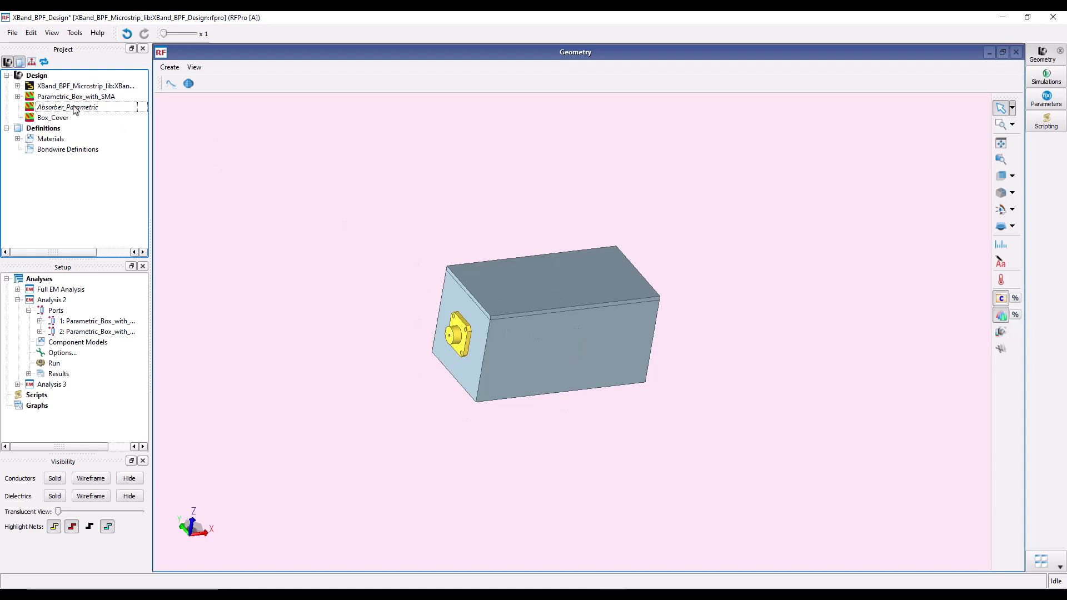
Step: Rename Analysis 2 as ONLYBOX and expand its setup
left_click(17, 300)
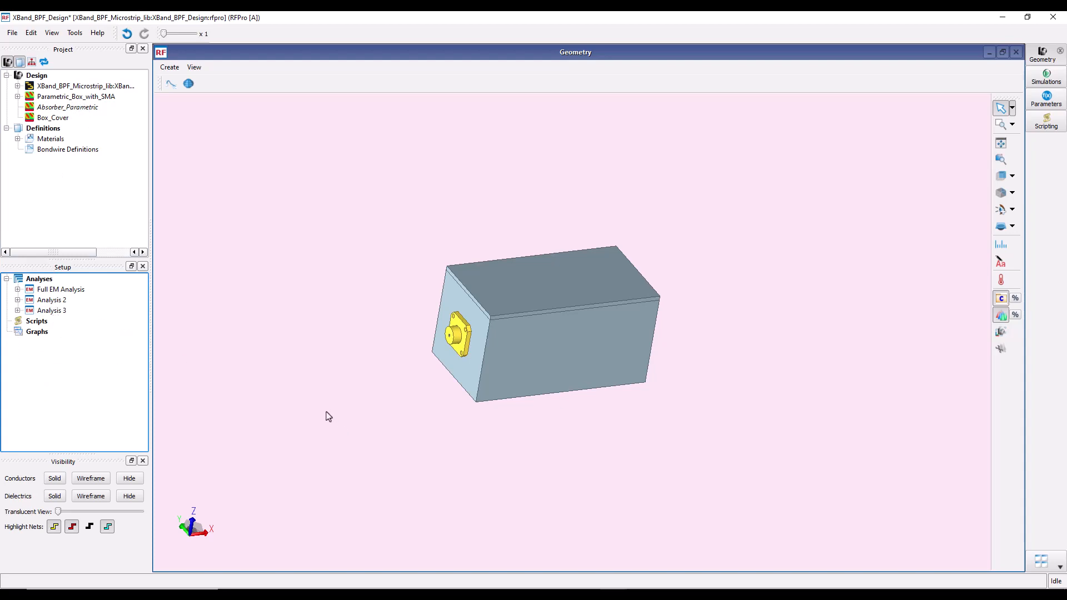
left_click(53, 303)
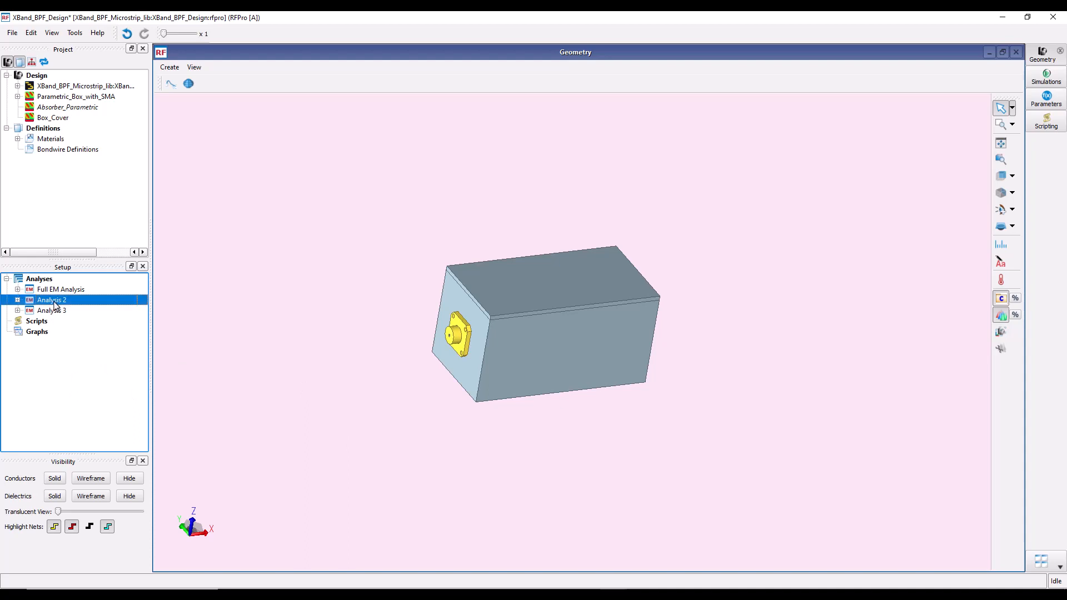
left_click(53, 302)
type("ONLYBOX")
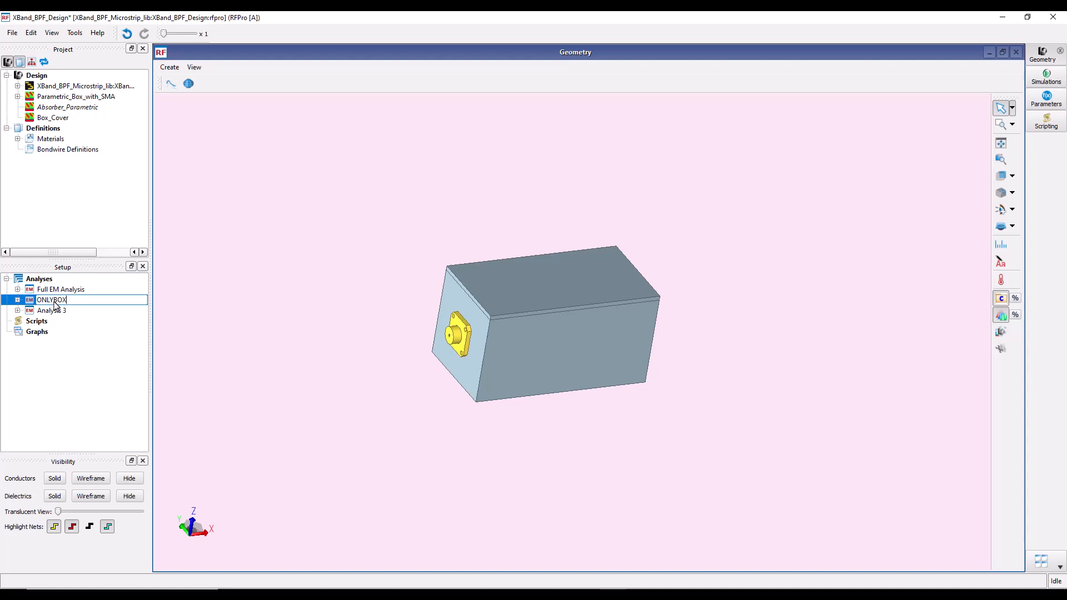
left_click(86, 378)
left_click(18, 301)
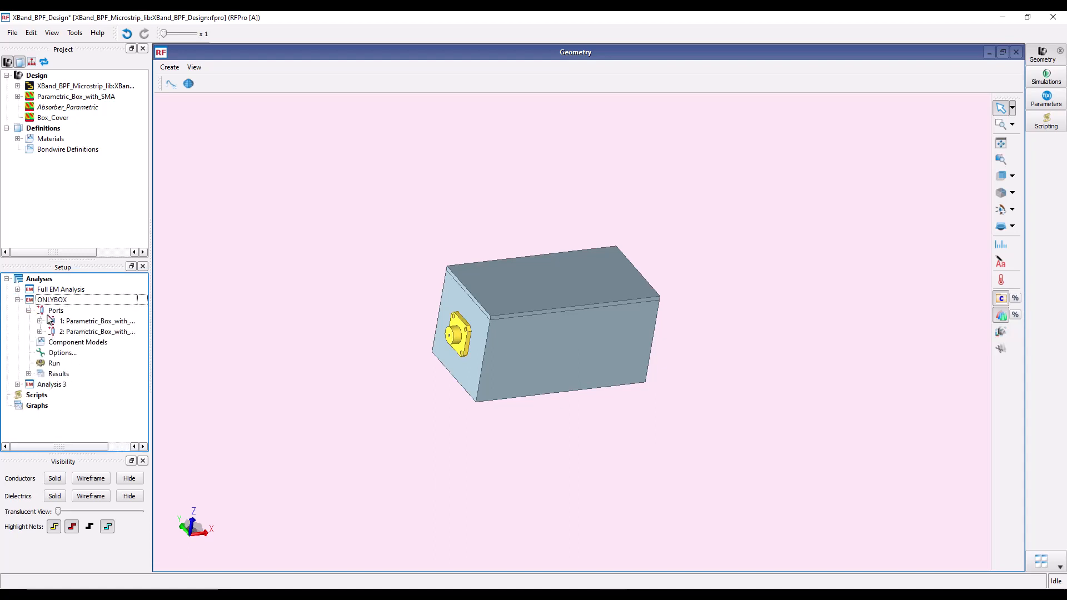
Step: Exclude both Absorber_Parametric and Box_Cover from the mesh for the ONLYBOX analysis
left_click(63, 108)
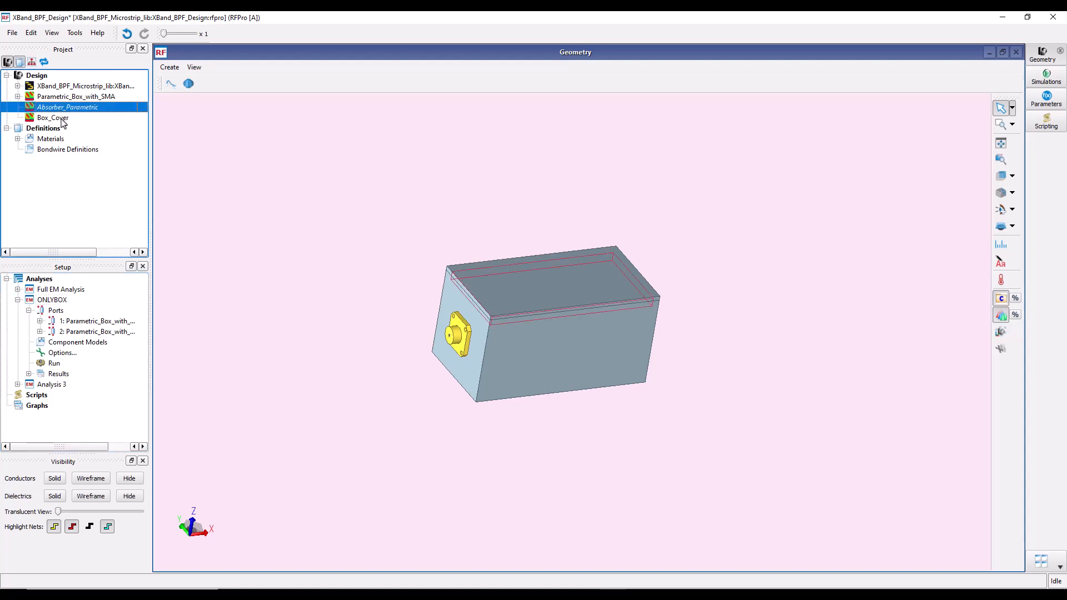
left_click(62, 119, "ctrl")
right_click(62, 120)
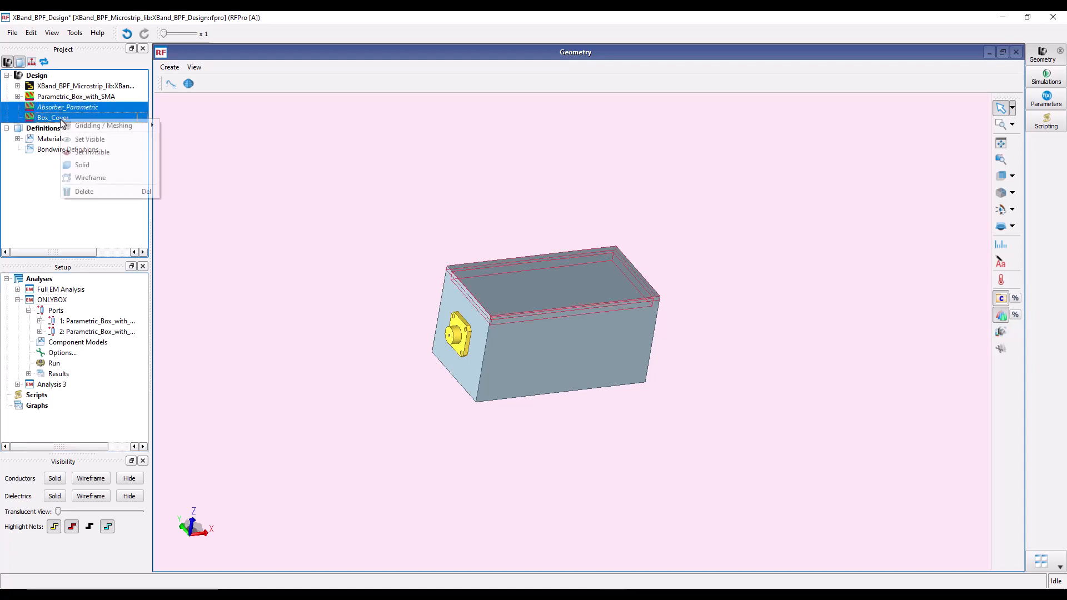
mouse_move(77, 126)
left_click(173, 140)
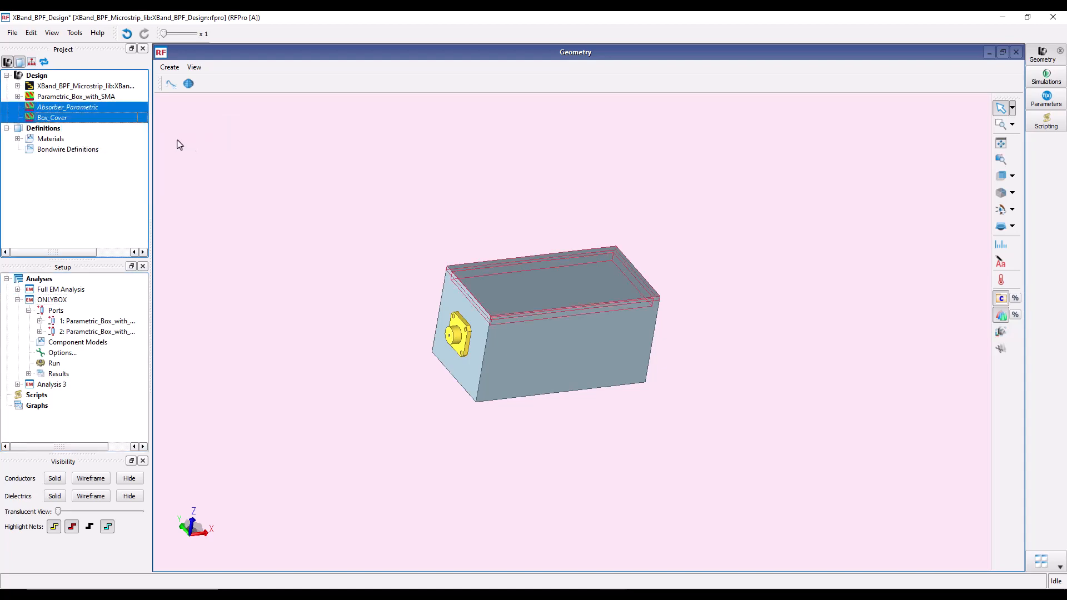
left_click(296, 236)
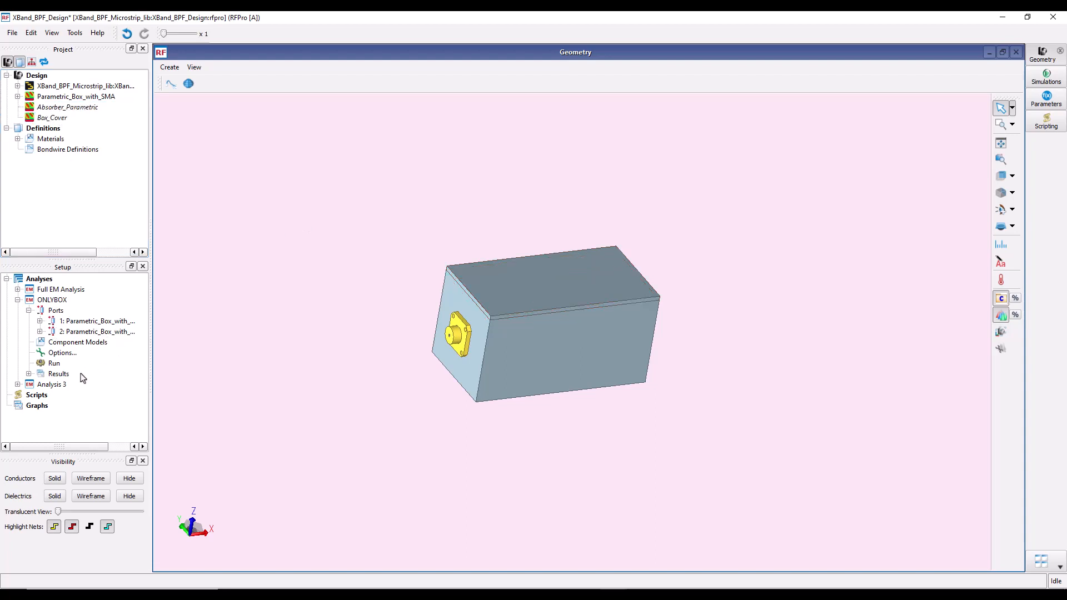
Step: Rename Analysis 3 as withcover_noabs and expand its setup
left_click(17, 300)
left_click(47, 311)
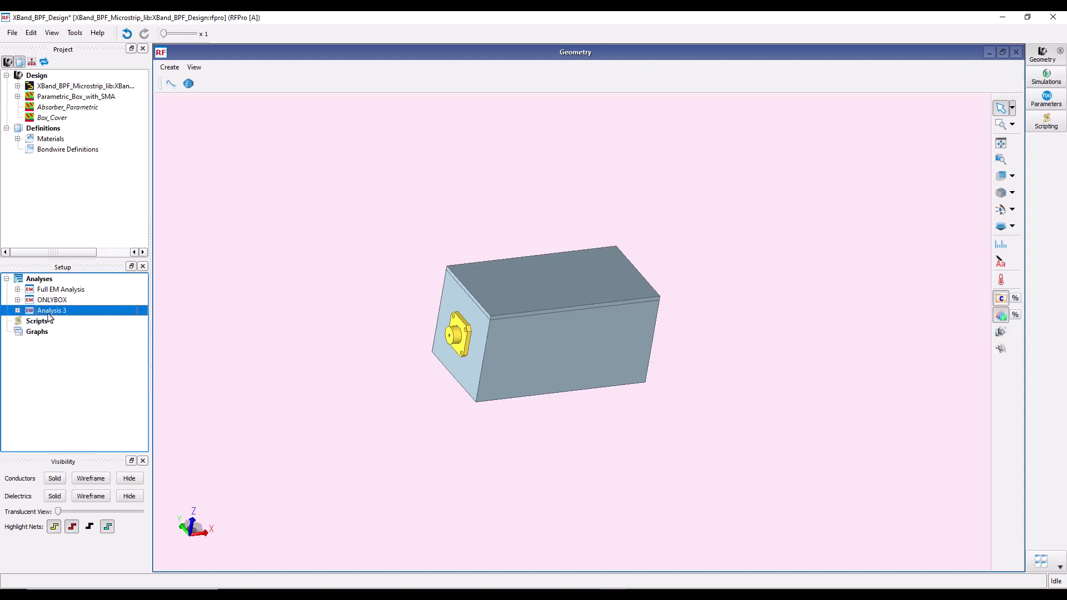
double_click(51, 311)
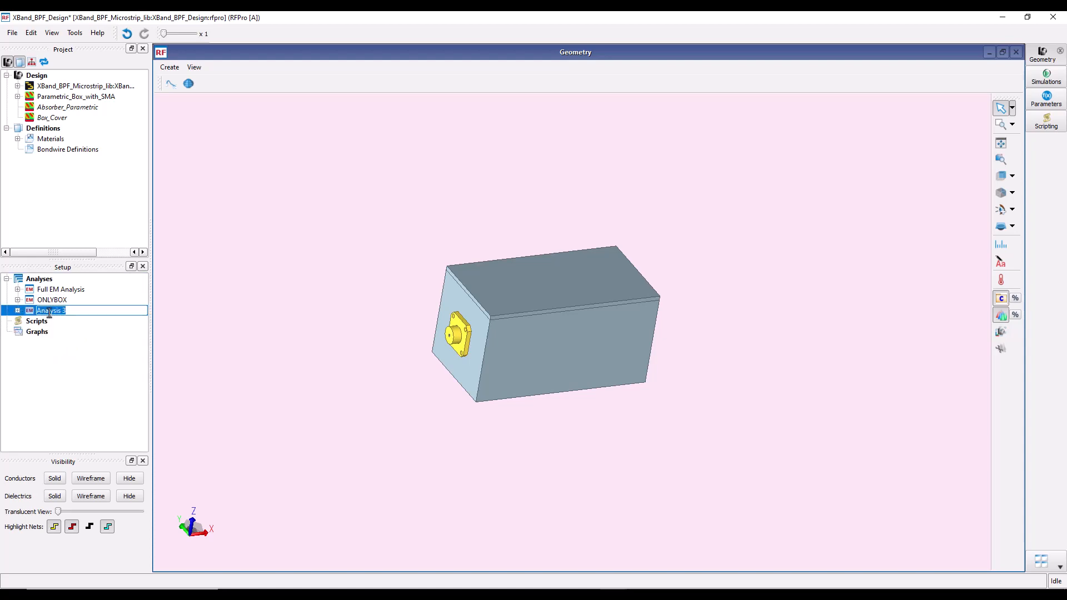
type("withcover_noabs")
left_click(43, 374)
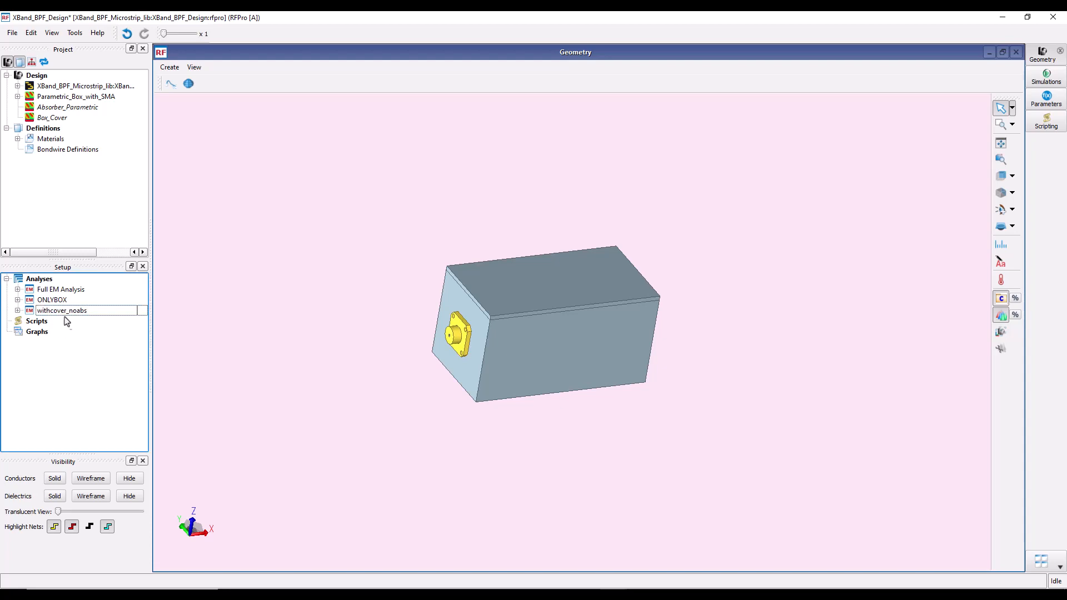
left_click(17, 311)
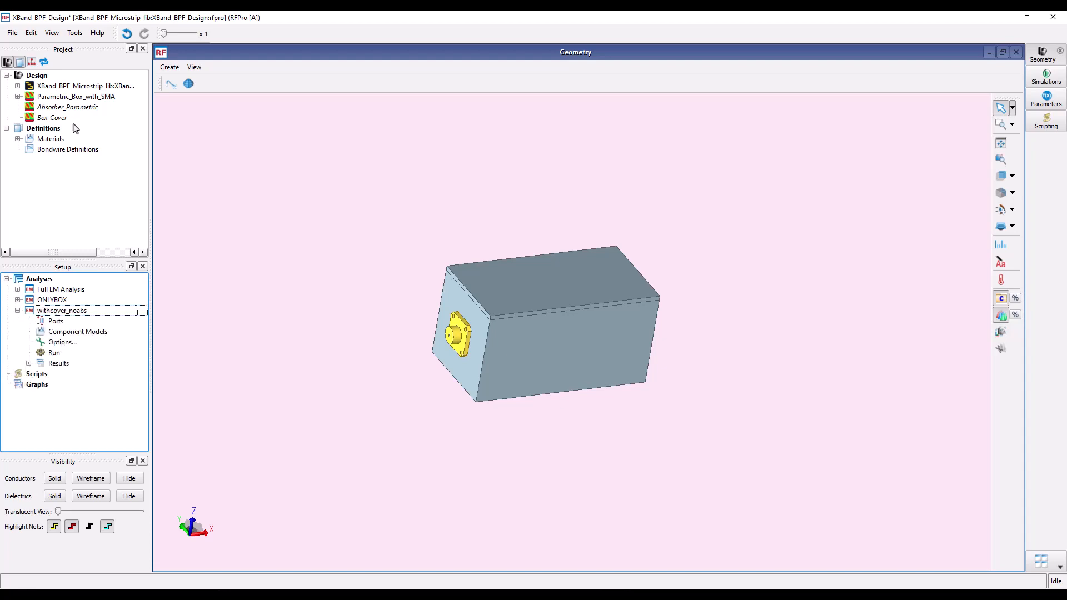
Step: Include the Box_Cover component in the mesh
right_click(55, 118)
mouse_move(128, 138)
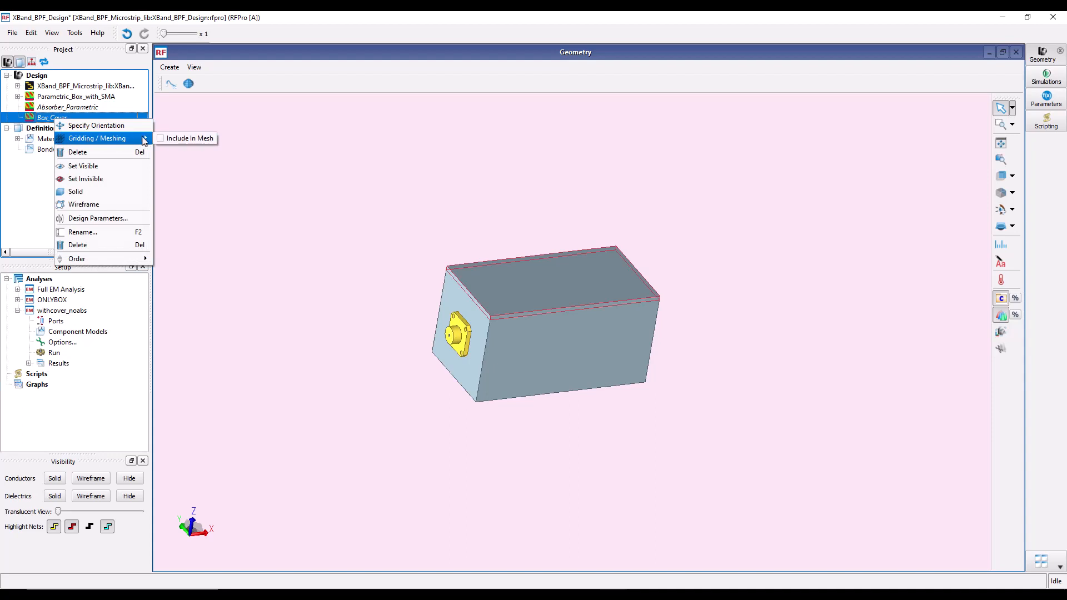
left_click(165, 138)
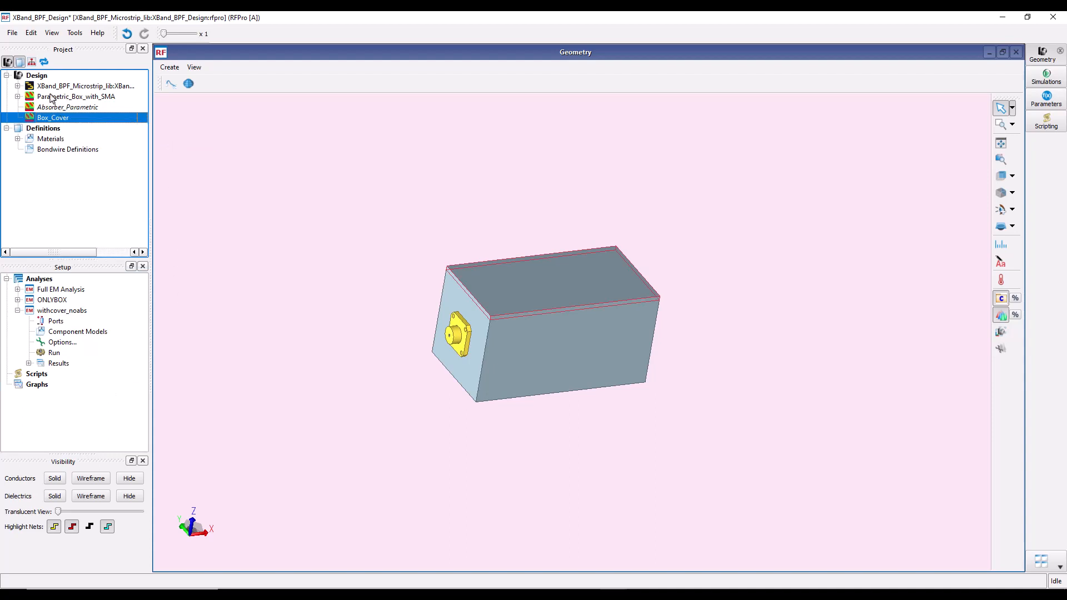
Step: Create the two ports of the withcover_noabs analysis from the SMA box pins WG:1-, WG:1+, WG 2:2- and WG 2:2+
left_click(17, 97)
left_click(52, 114)
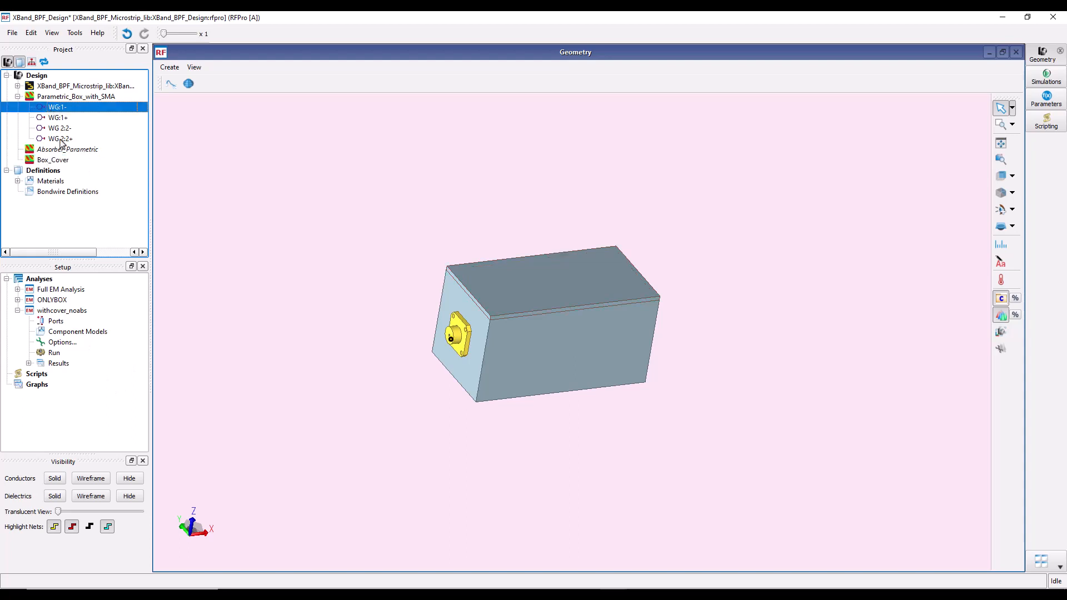
left_click(62, 138, "shift")
left_click_drag(58, 118, 54, 323)
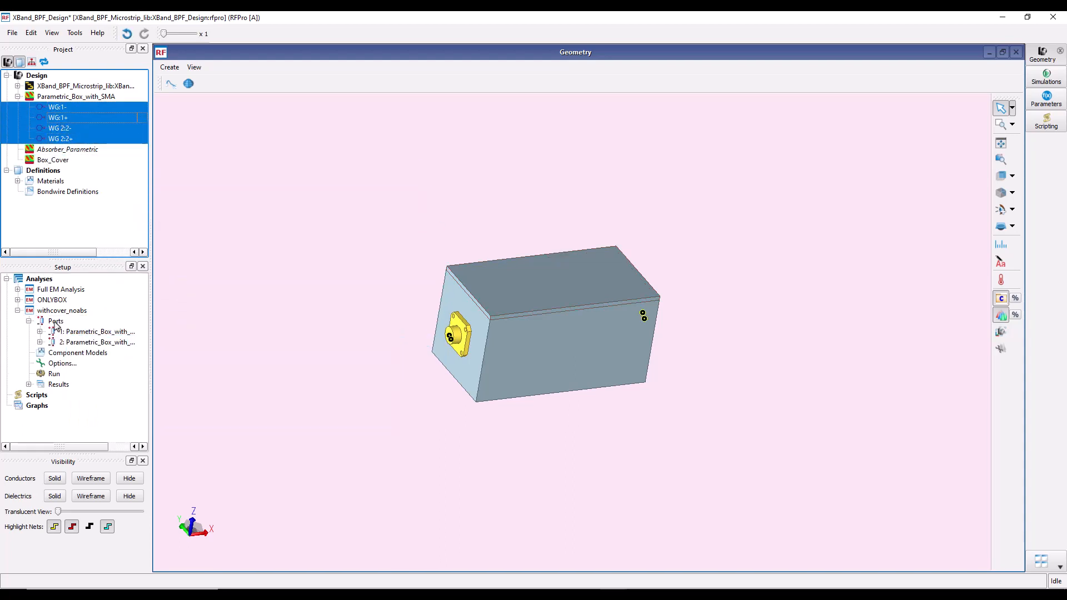
Step: Set the feed type of both withcover_noabs ports to TML and collapse the analysis
right_click(55, 324)
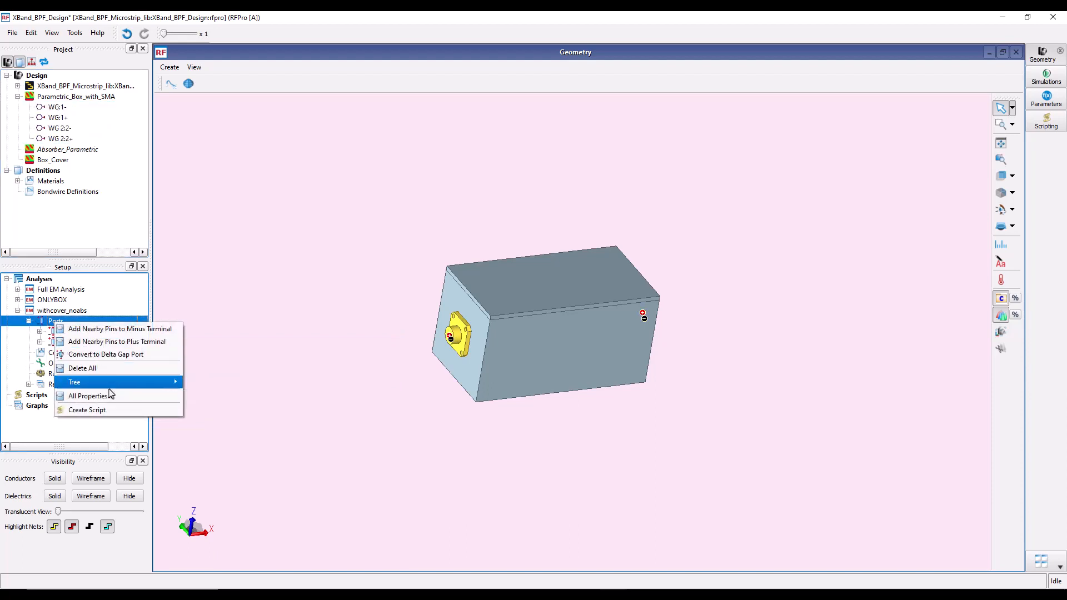
left_click(112, 396)
left_click(431, 109)
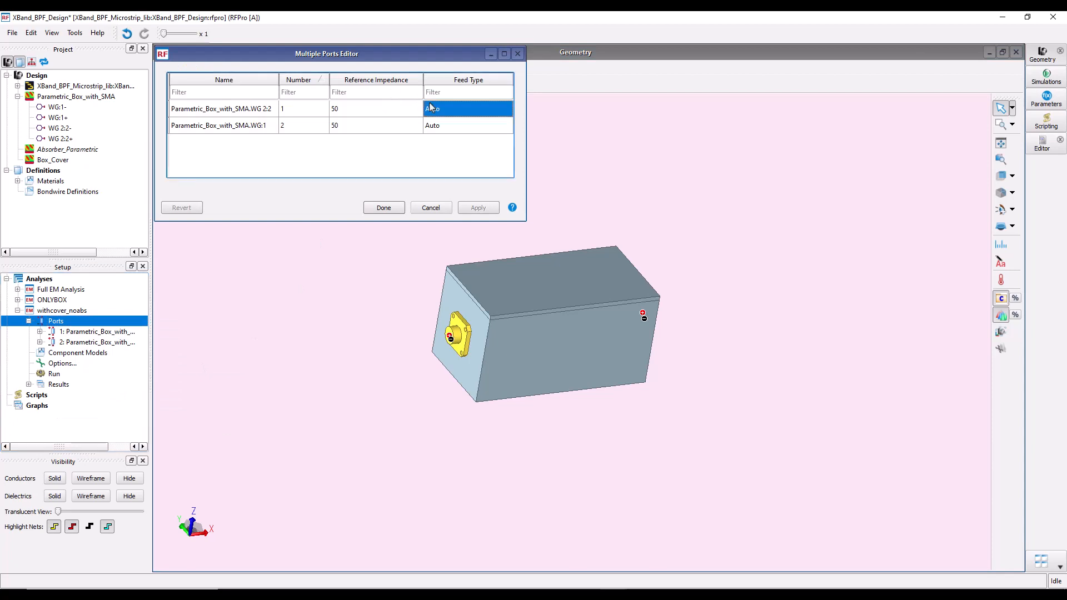
left_click(430, 109)
left_click(433, 163)
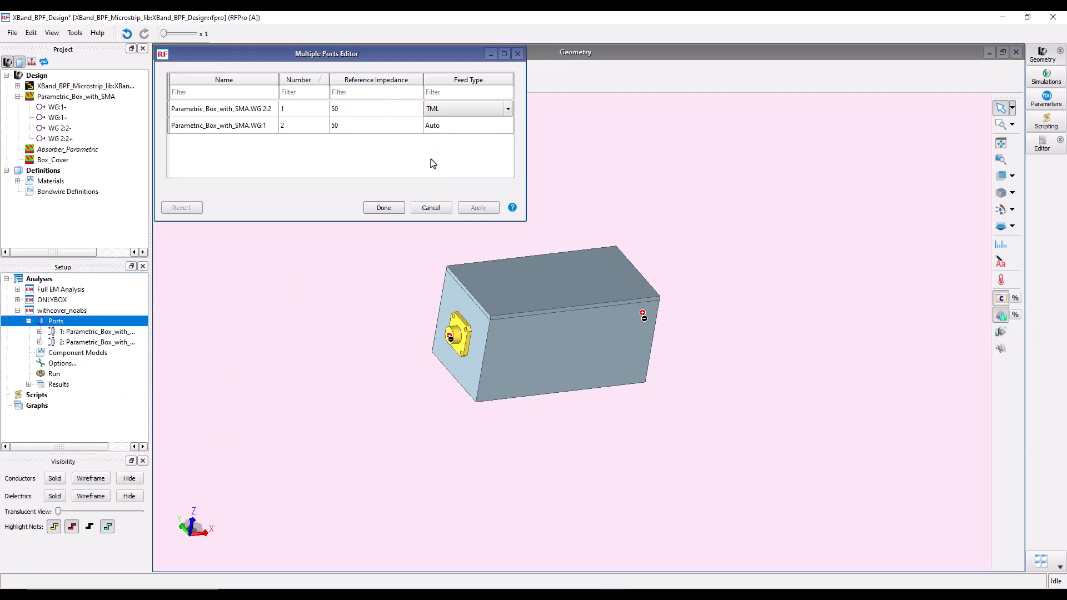
left_click(436, 126)
left_click(436, 125)
left_click(436, 174)
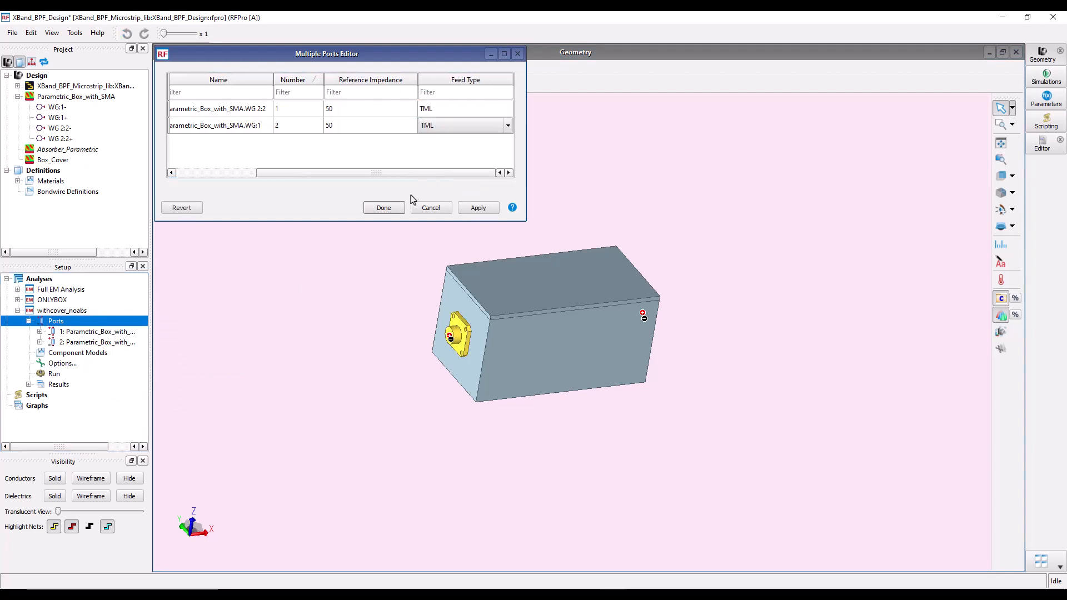
left_click(383, 207)
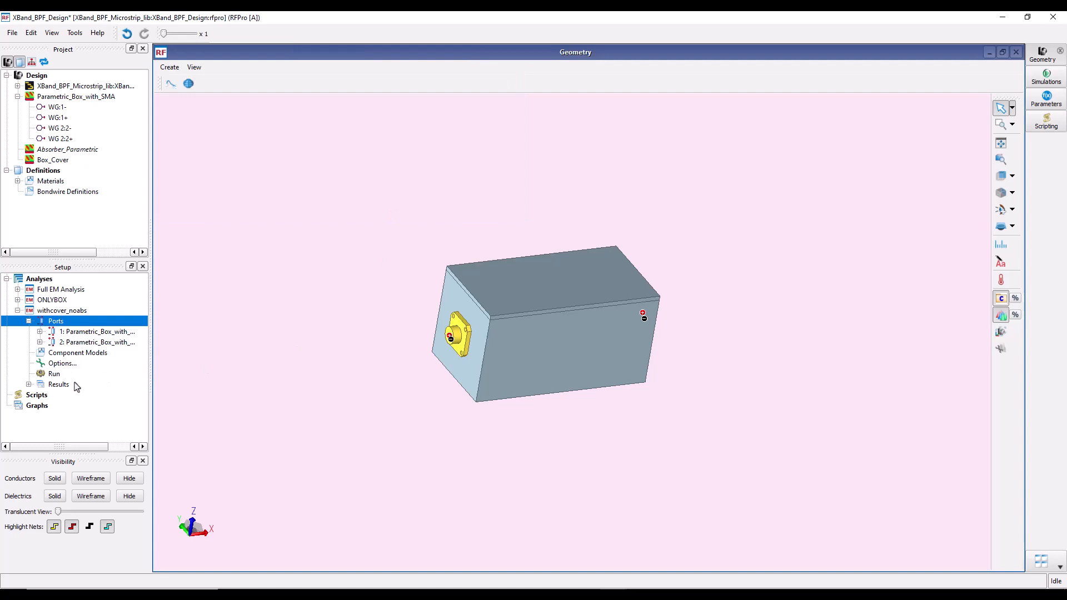
left_click(18, 310)
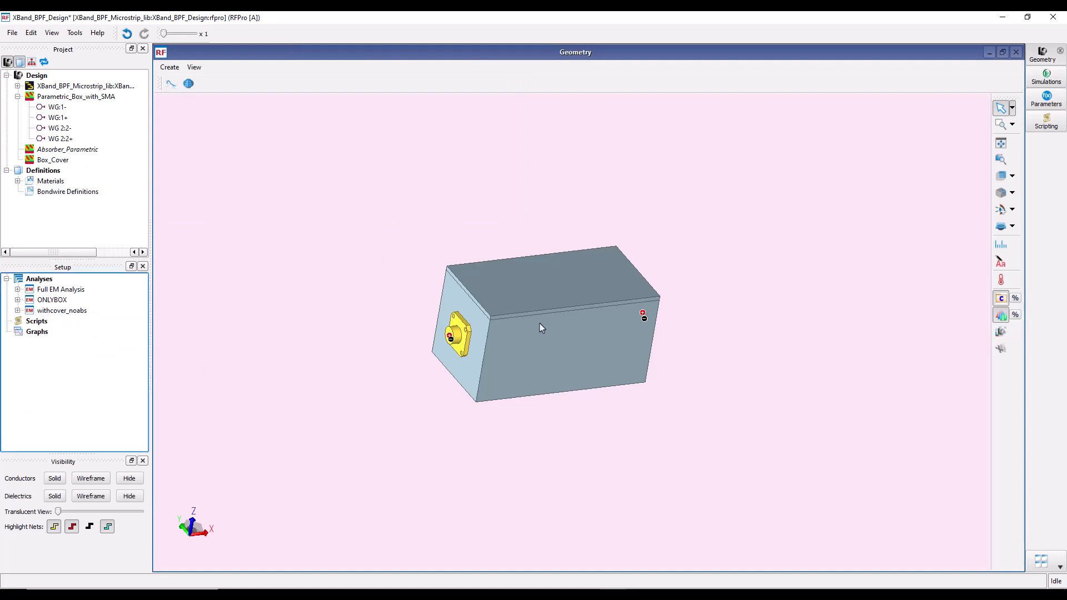
middle_click_drag(605, 305, 496, 373)
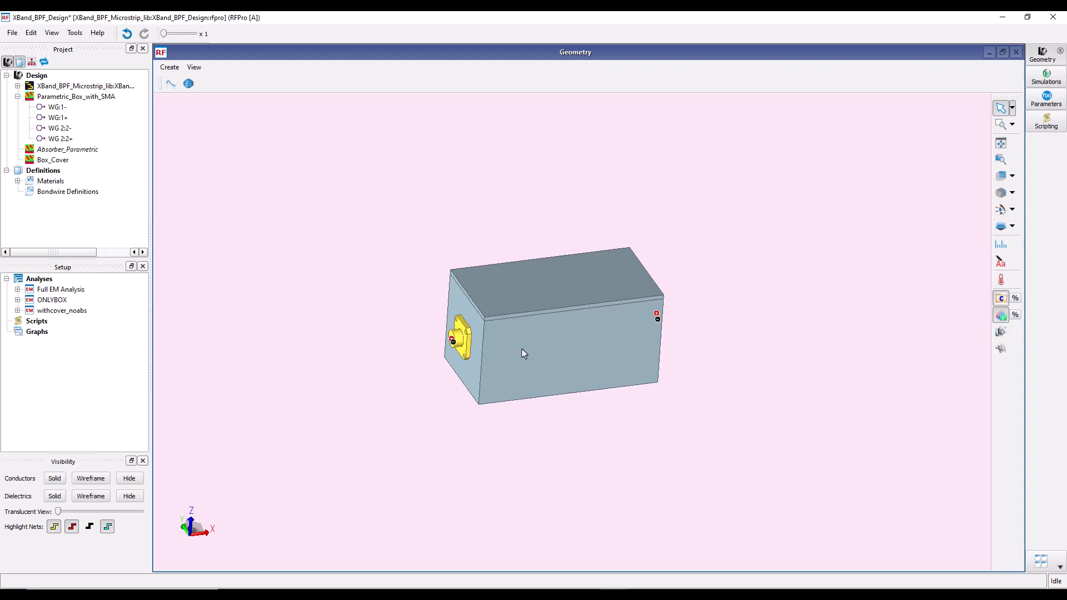
scroll(534, 350, "up", 4)
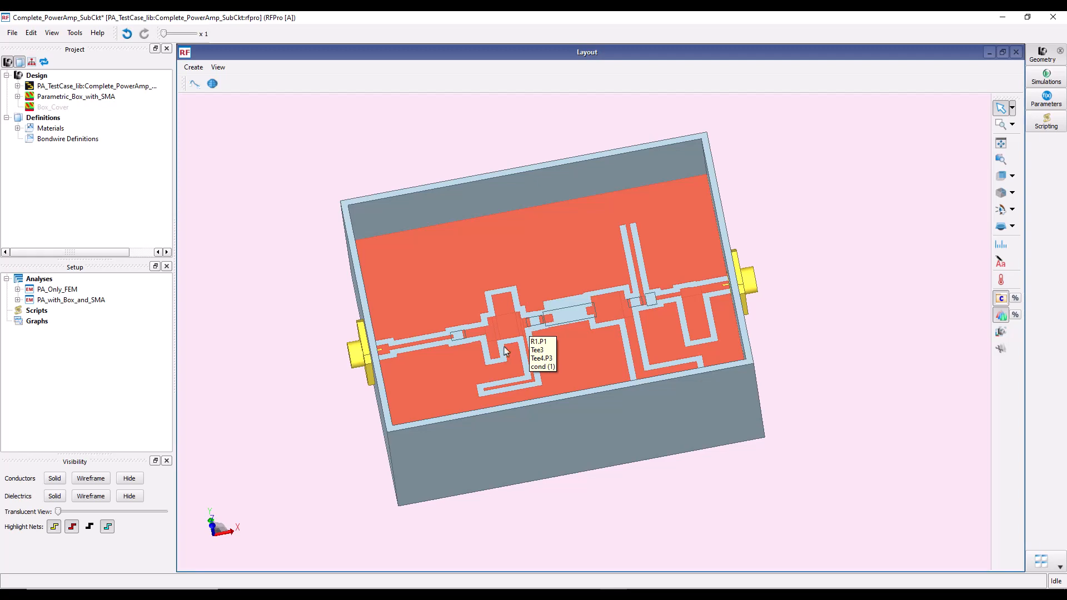
Step: In the Complete_PowerAmp_SubCkt design, review the design parameters of Parametric_Box_with_SMA without changing them
mouse_move(557, 433)
middle_mouse_down()
mouse_move(623, 388)
mouse_move(546, 443)
mouse_move(519, 431)
mouse_move(593, 397)
mouse_move(461, 363)
middle_mouse_up()
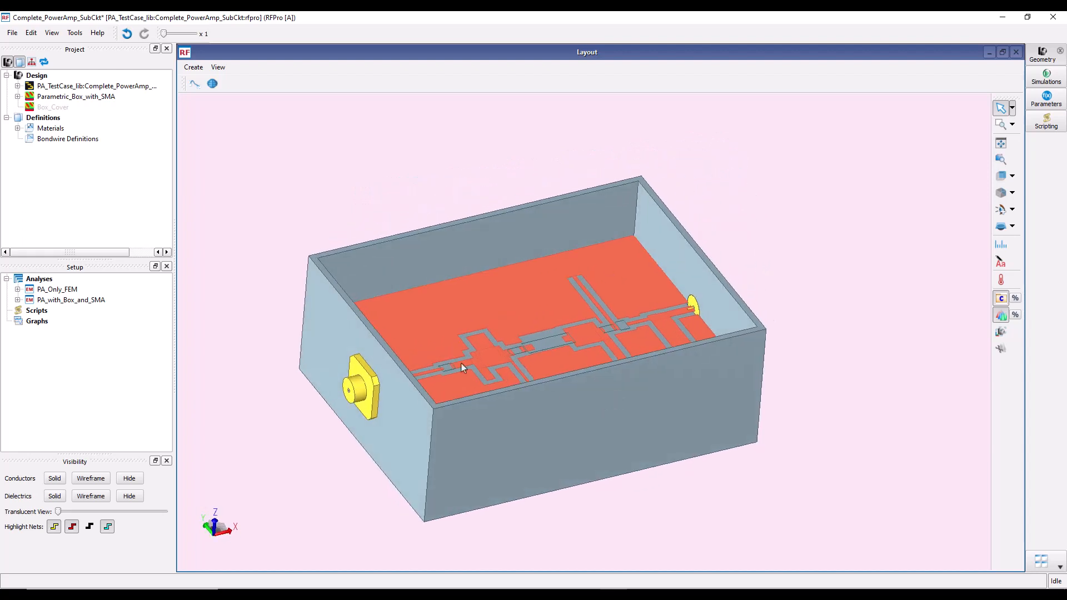
right_click(57, 103)
left_click(92, 196)
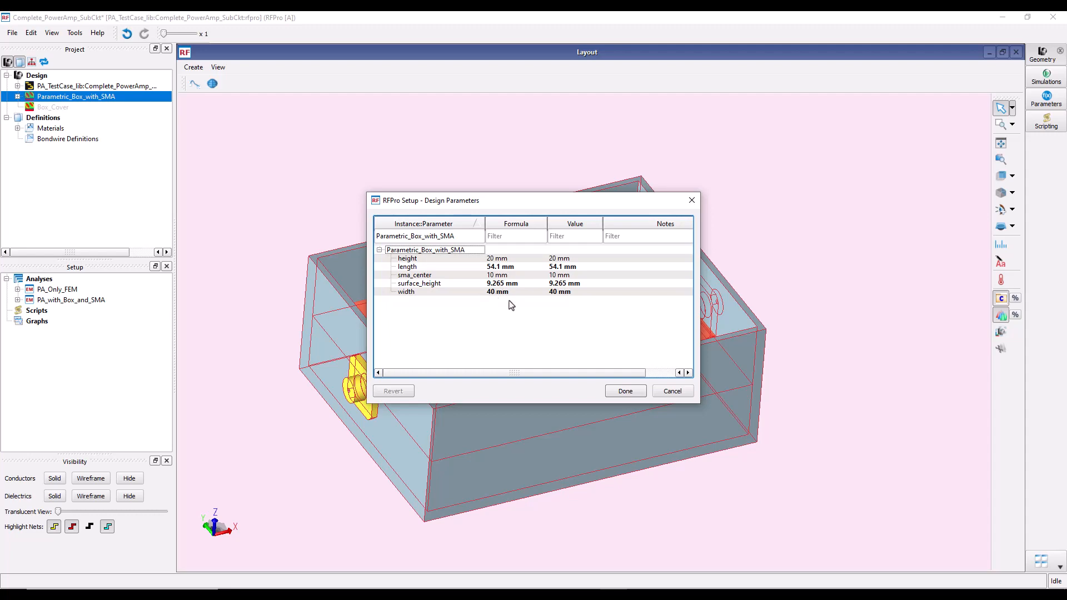
left_click(679, 394)
middle_click_drag(649, 368, 601, 407)
left_click(315, 359)
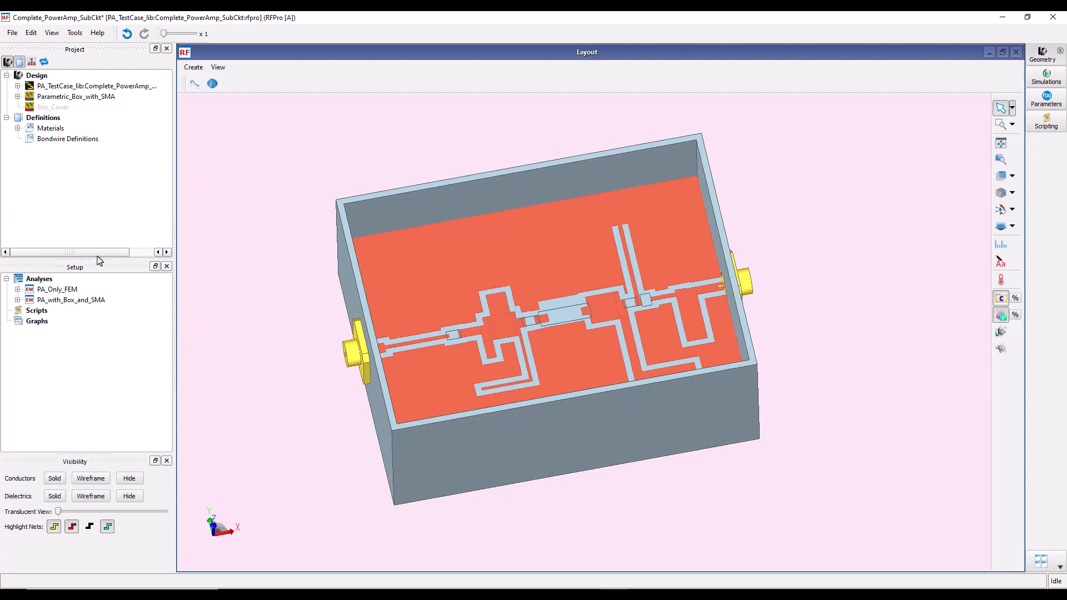
Step: Expand the PA_Only_FEM analysis and inspect where its four ports sit on the amplifier layout
left_click(18, 290)
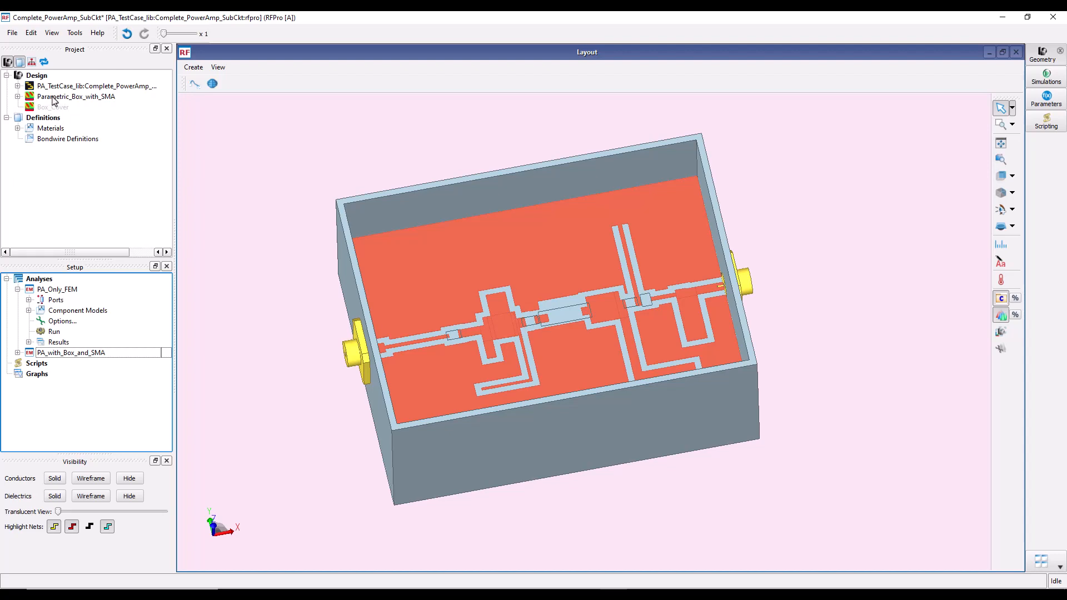
left_click(28, 299)
left_click(55, 302)
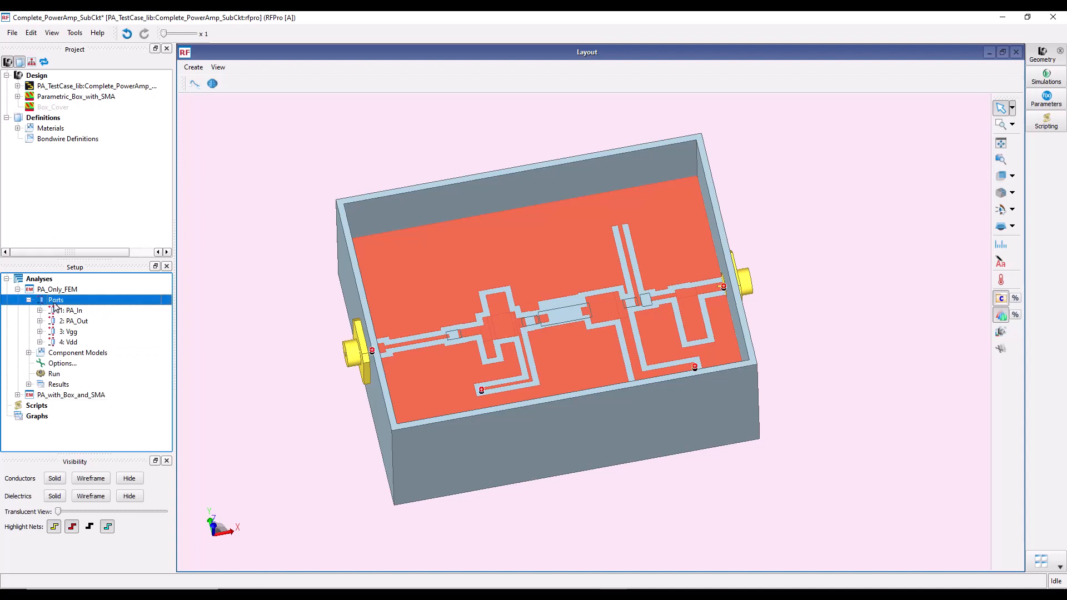
left_click_drag(469, 396, 402, 347)
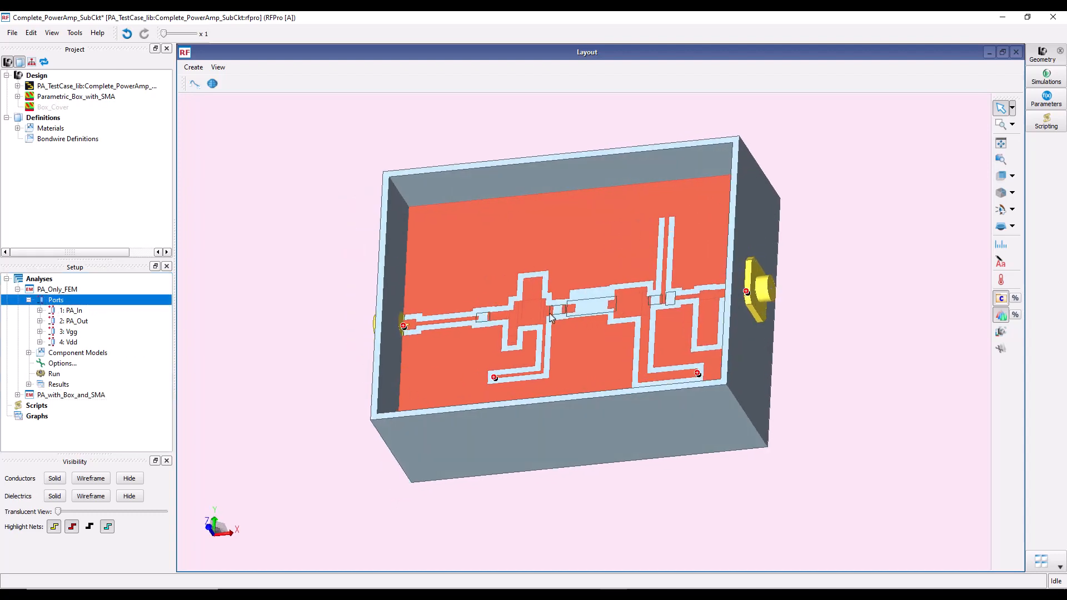
left_click_drag(696, 337, 782, 324)
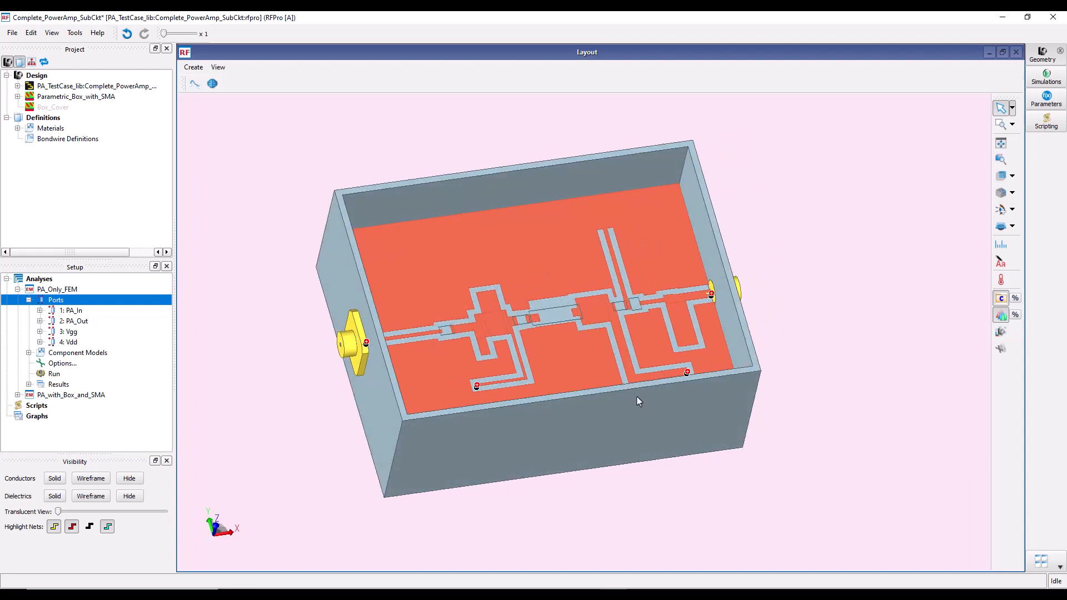
left_click_drag(637, 401, 479, 389)
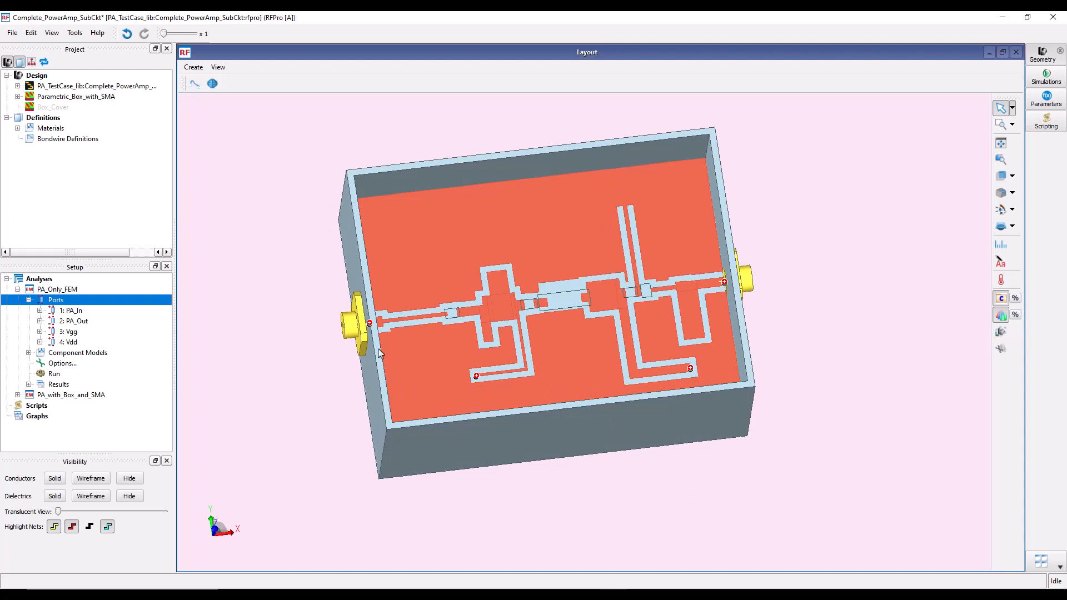
left_click(29, 301)
Step: Locate the PA_Only_FEM component models CGH40010_Cell, C_IP, C_OP1, C_OP2 and R_Pad1 on the layout
left_click(28, 310)
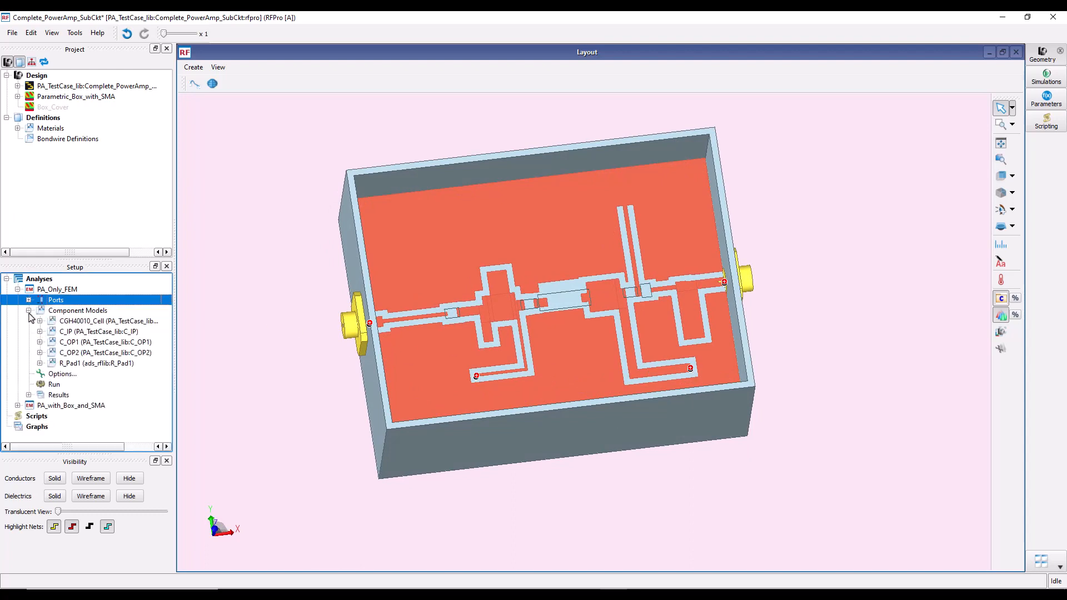
left_click(101, 324)
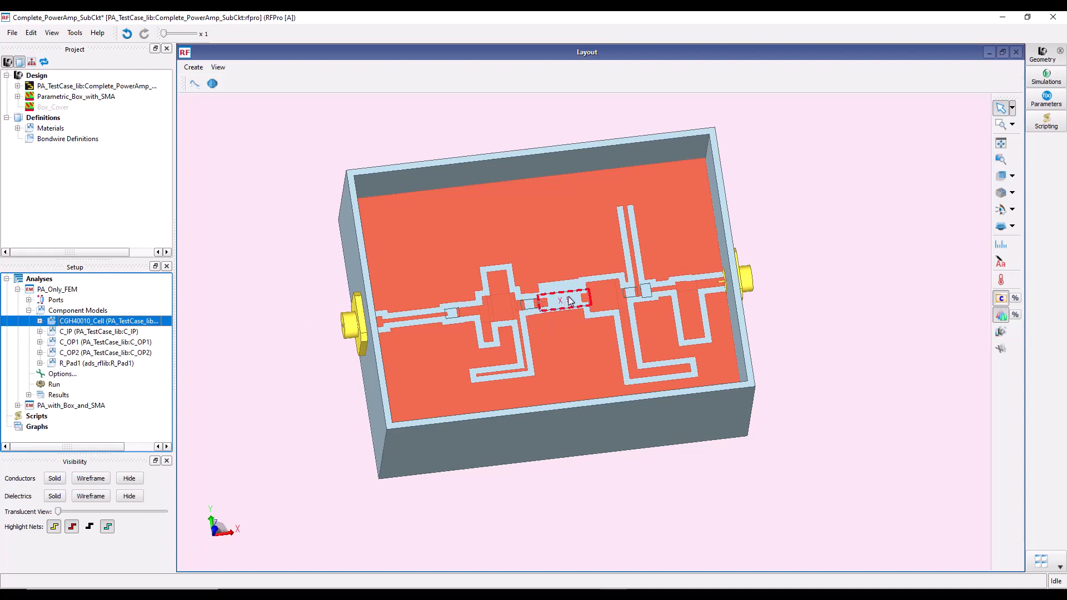
left_click(69, 332)
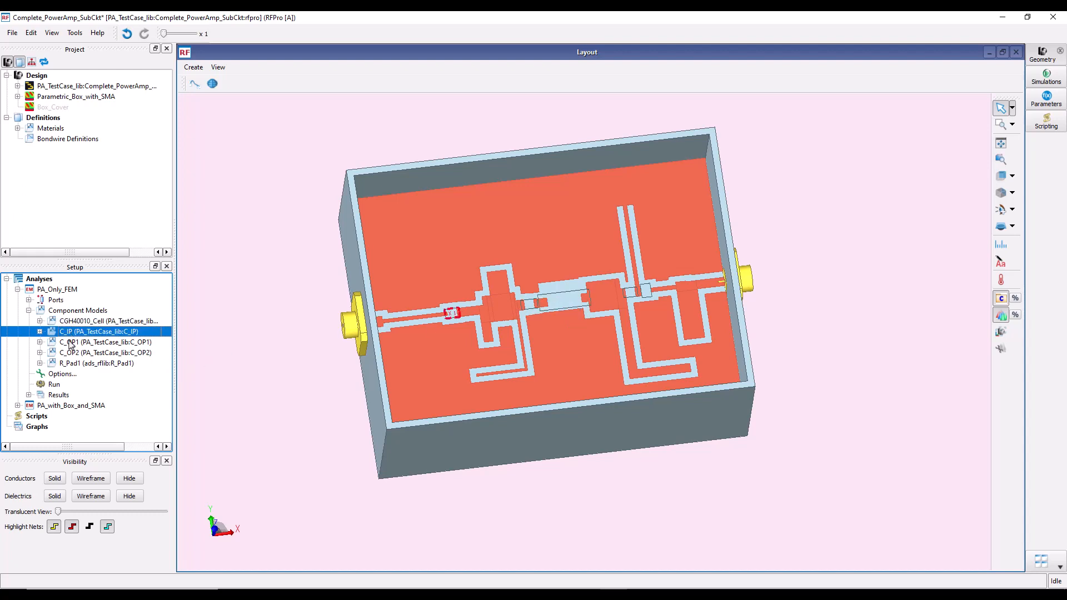
left_click(71, 342)
left_click(72, 353)
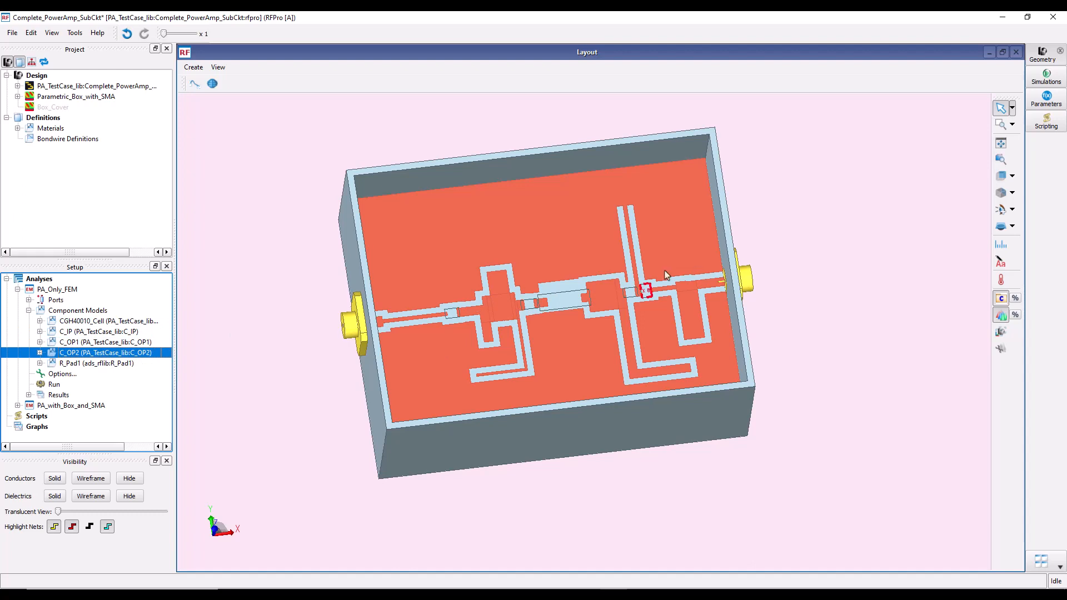
left_click(75, 364)
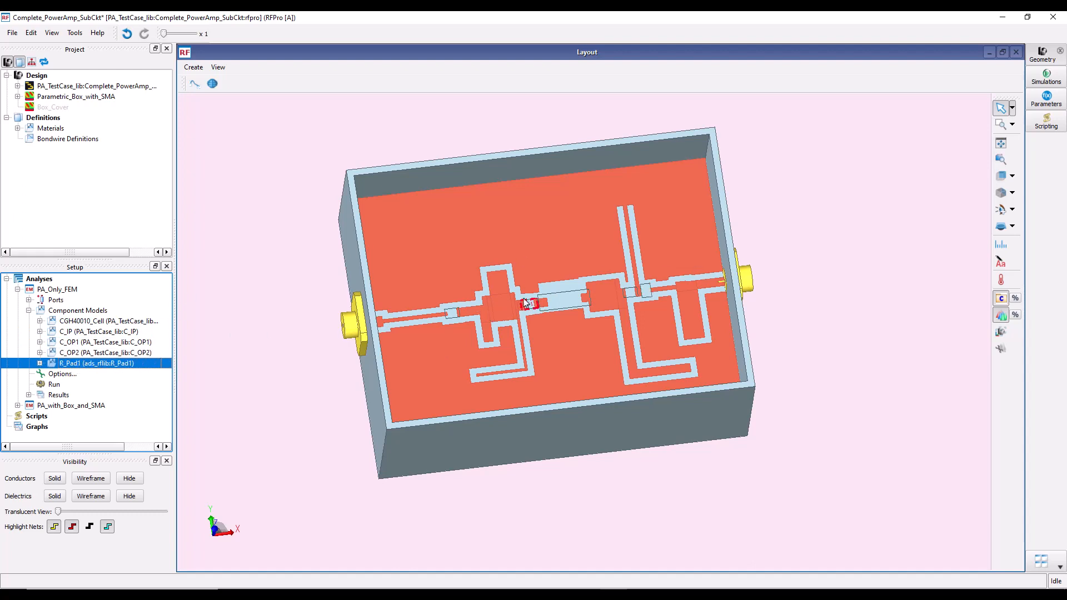
left_click(29, 311)
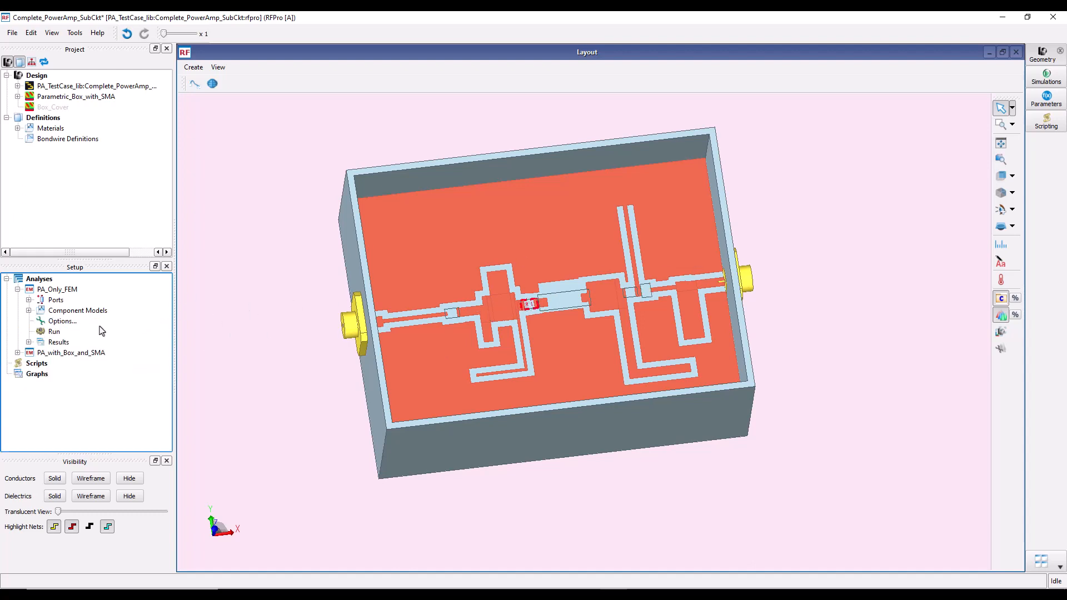
left_click(17, 289)
Step: Inspect the two SMA box ports and the Vgg and Vdd ports of the PA_with_Box_and_SMA analysis in the layout
left_click(17, 300)
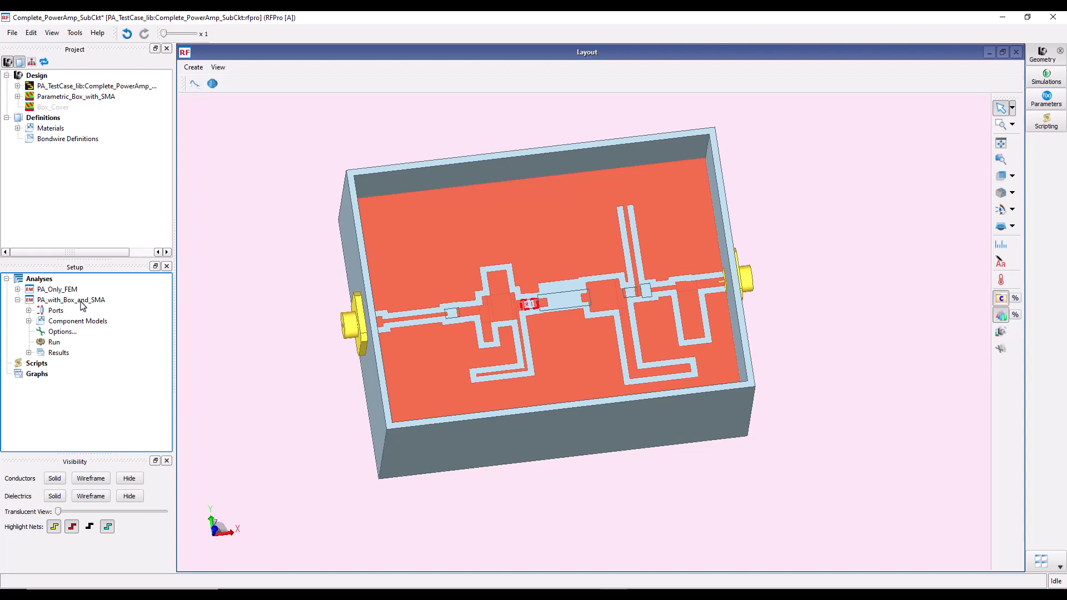
left_click(29, 311)
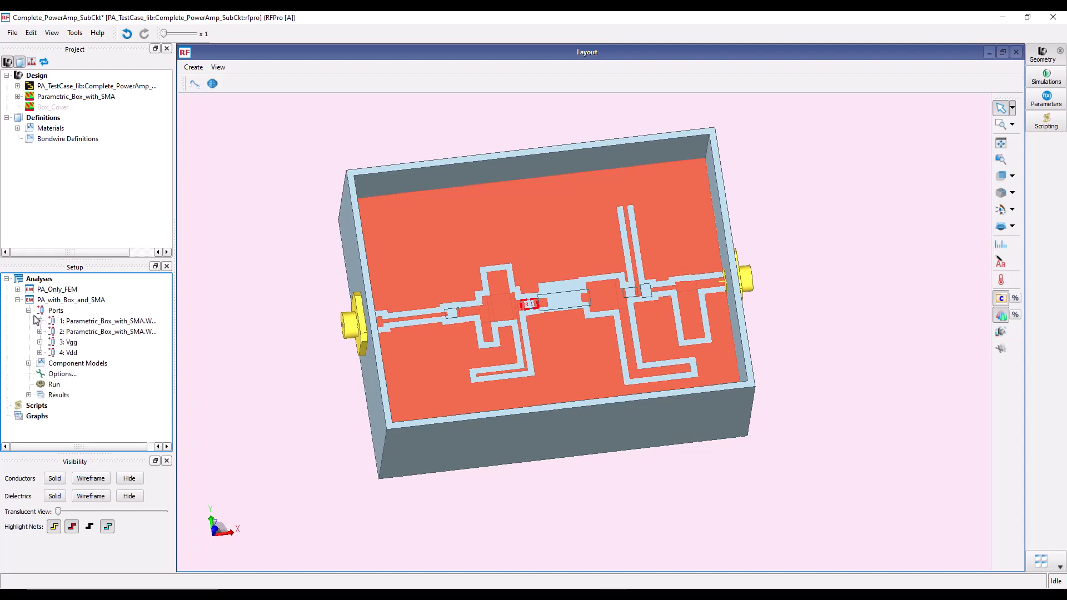
left_click(85, 322)
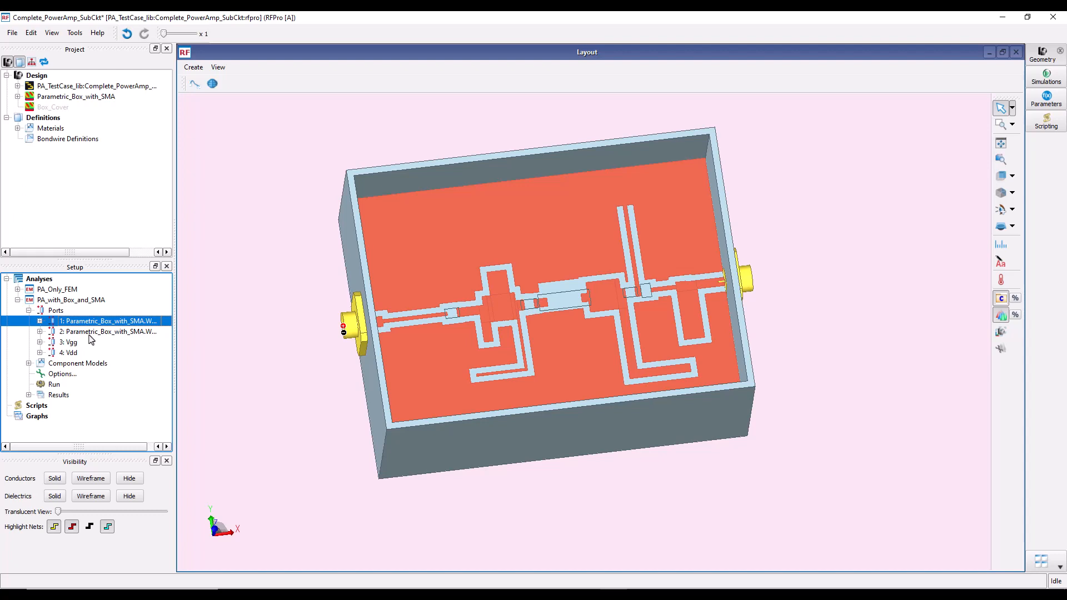
left_click(90, 332, "ctrl")
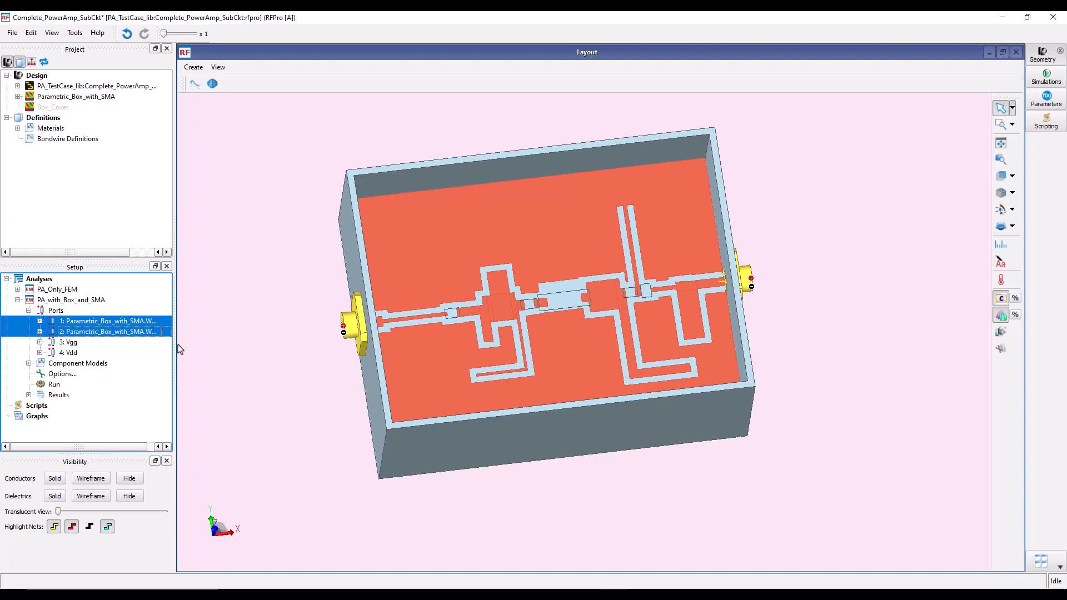
left_click(69, 343, "ctrl")
left_click(71, 354, "ctrl")
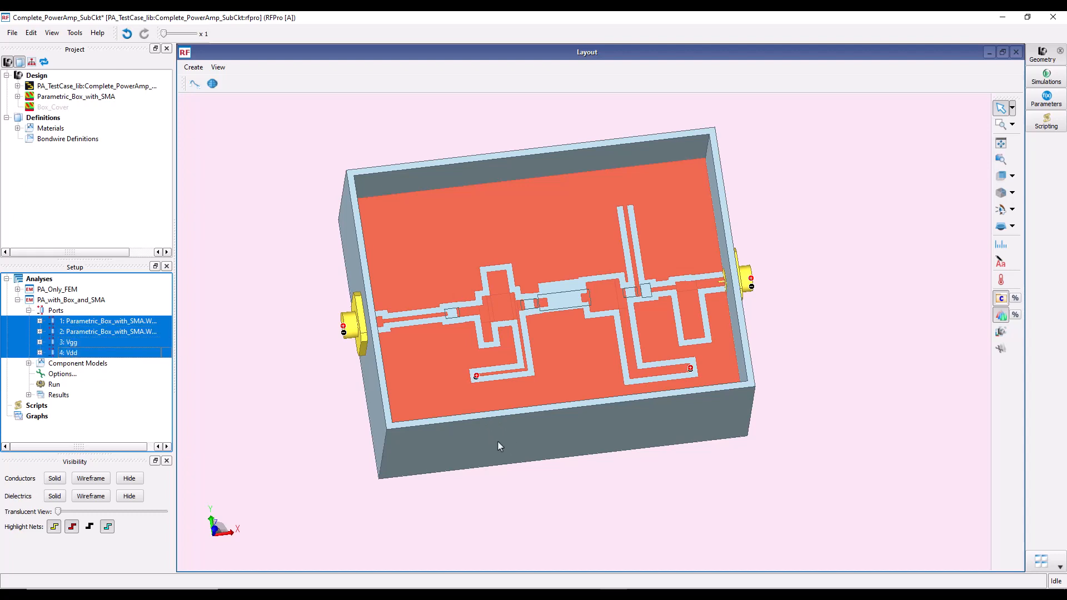
mouse_move(655, 440)
middle_mouse_down()
mouse_move(628, 424)
mouse_move(650, 403)
mouse_move(666, 429)
mouse_move(654, 440)
middle_mouse_up()
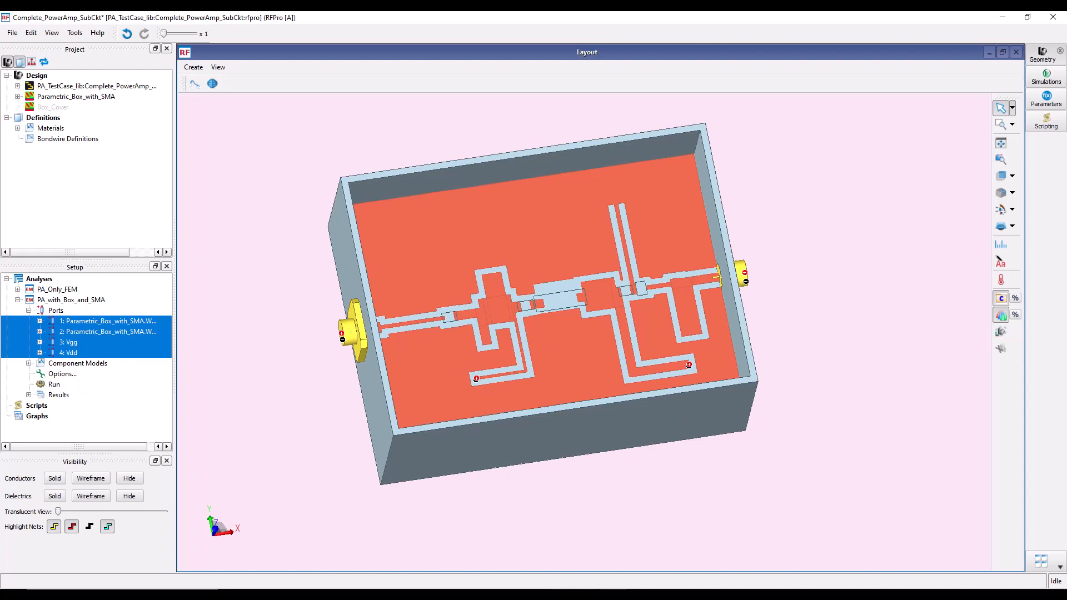
Step: Switch to the TestBench_Full_PA_Simulation schematic in ADS, look inside the Complete_PowerAmp_SubCkt block, and return to the test bench
left_click(654, 547)
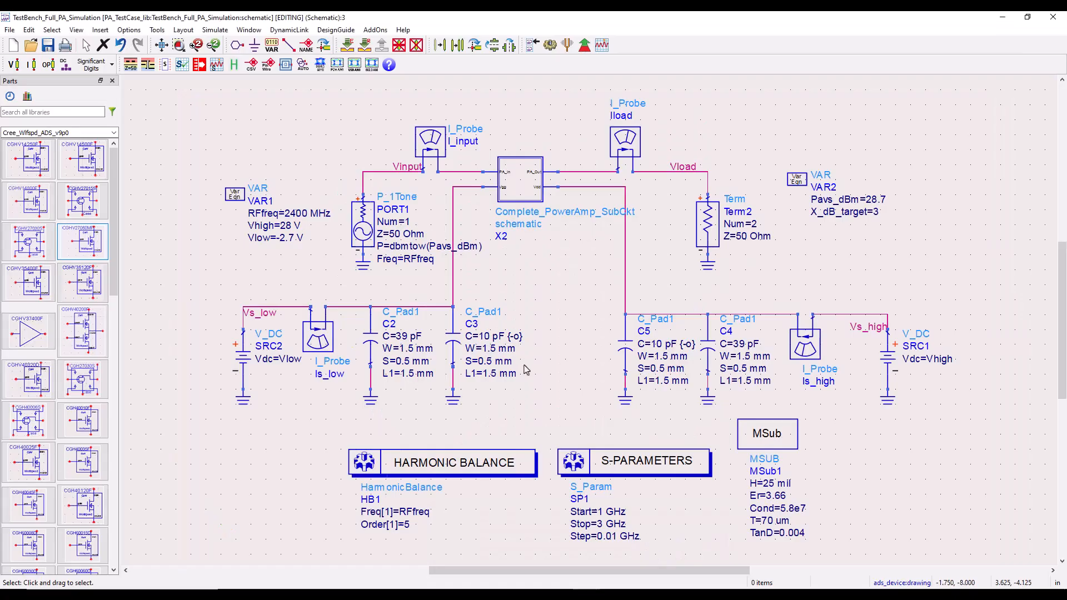
left_click(520, 184)
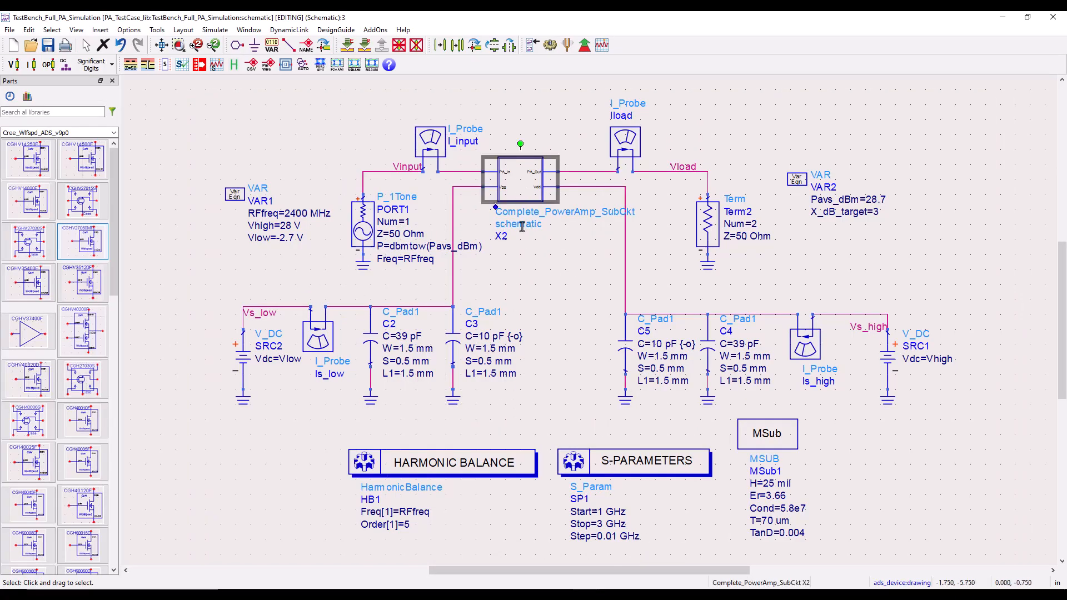
left_click(365, 47)
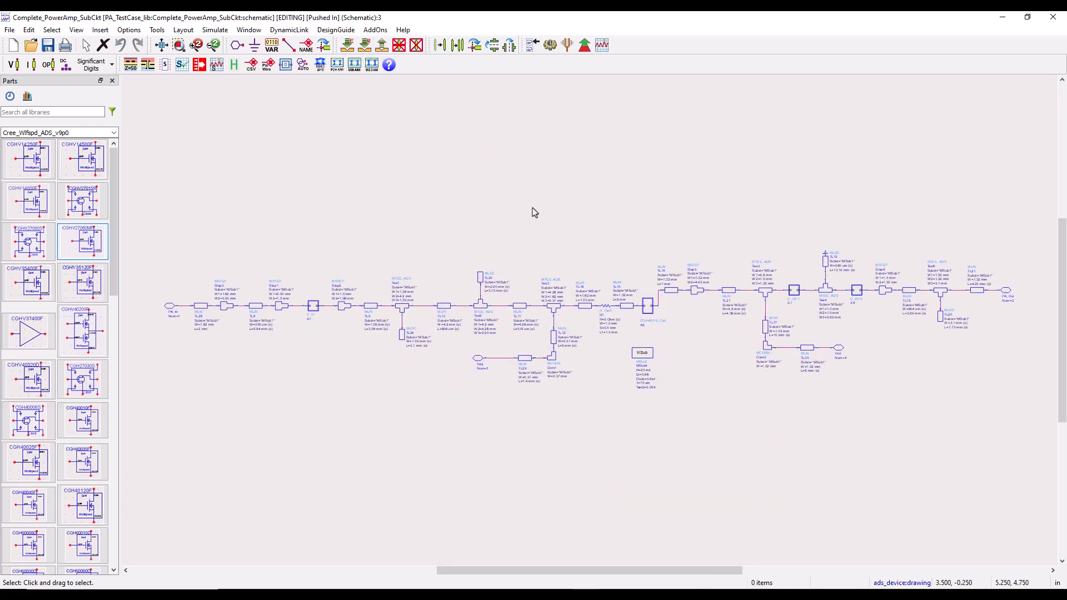
left_click(382, 45)
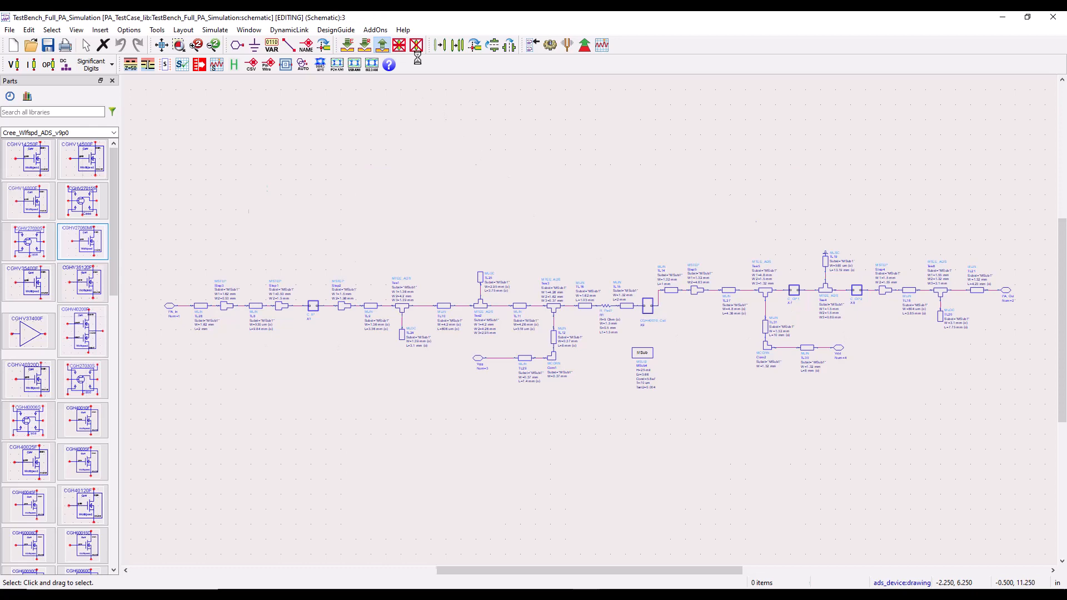
Step: Simulate the test bench with the amplifier's schematic view, examine the S-parameter and output power plots, and return to the schematic
left_click(549, 45)
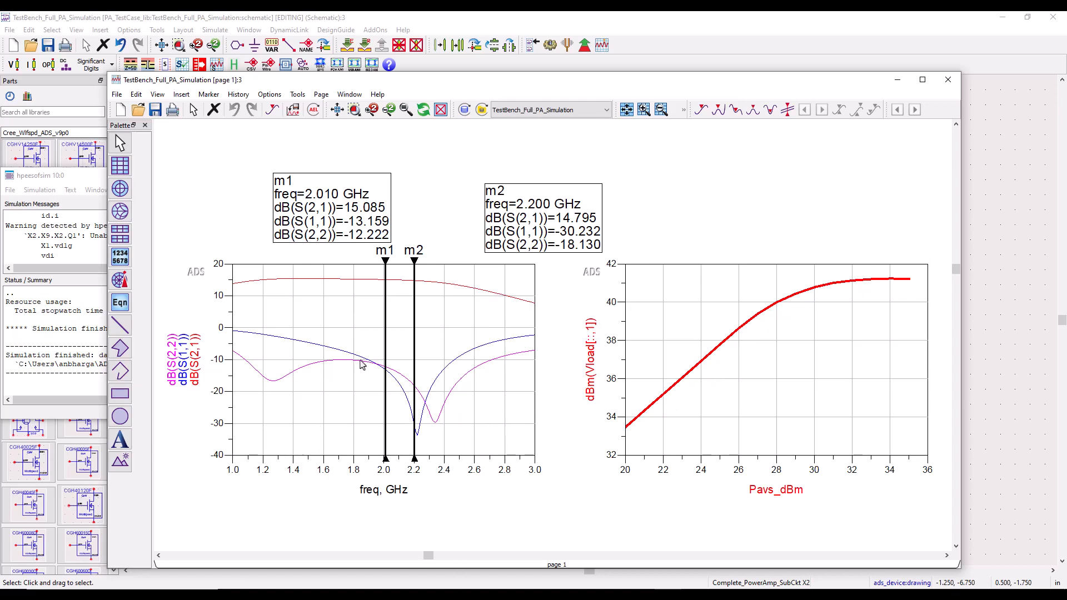
left_click(476, 25)
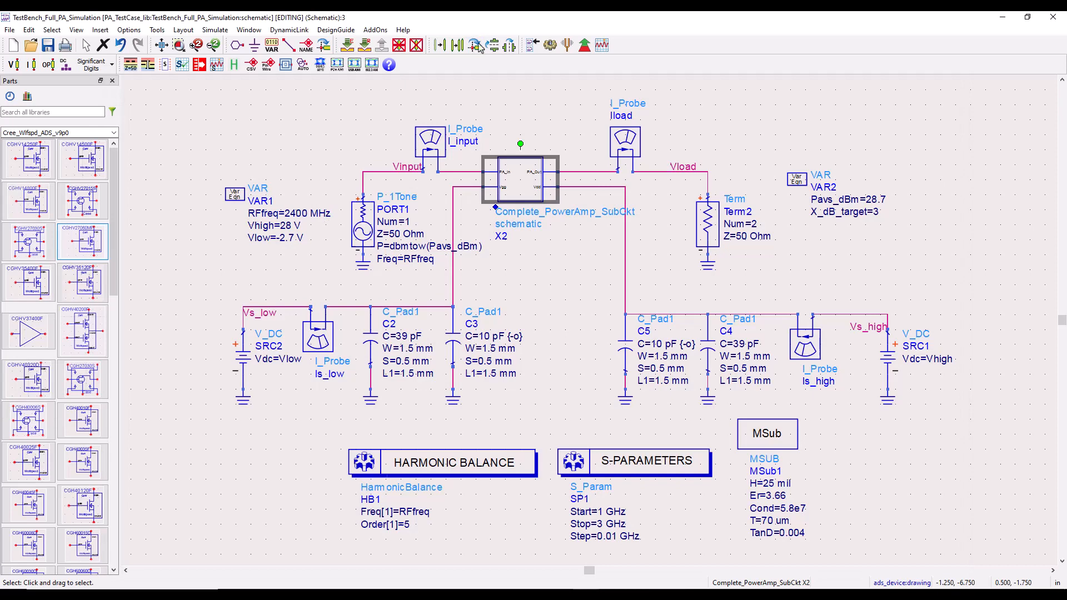
Step: Choose schematic_PA_Only_FEM as the simulation view of the Complete_PowerAmp_SubCkt block
left_click(532, 45)
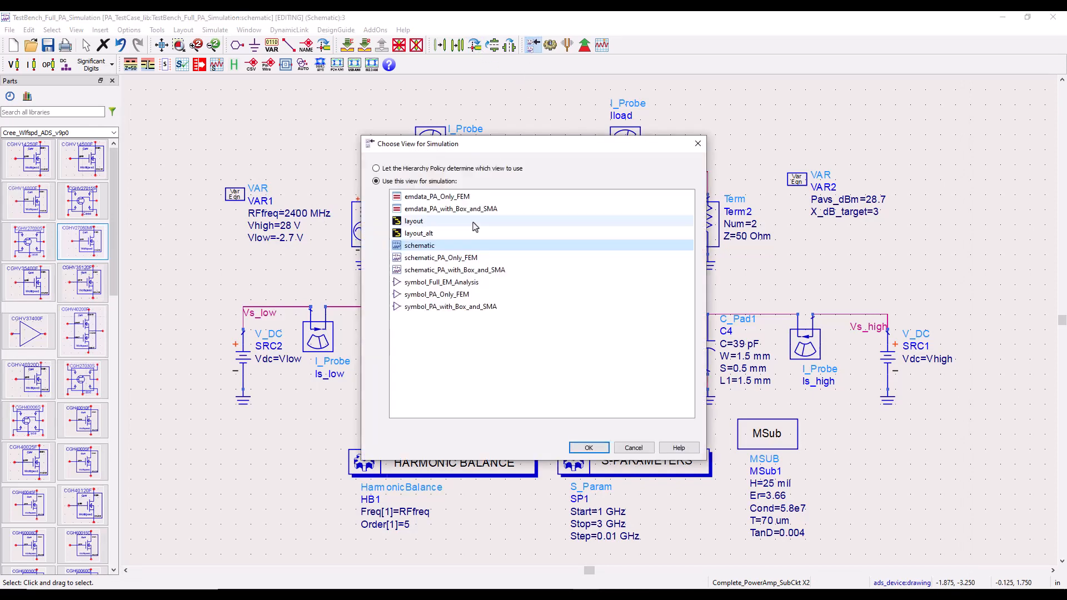
left_click(452, 259)
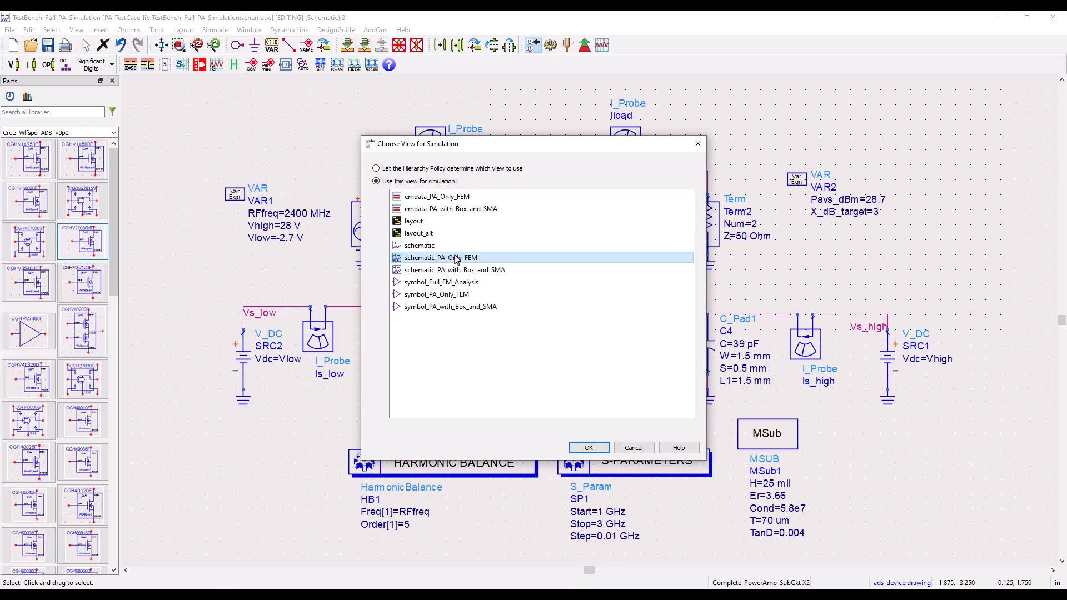
left_click(581, 450)
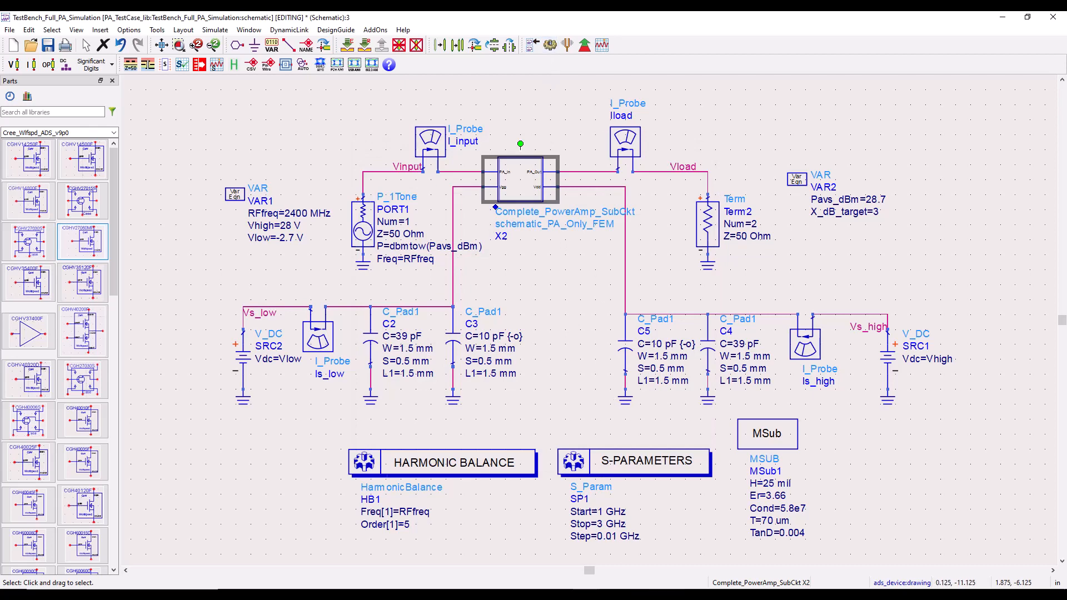
Step: Turn on trace history in the TestBench_Full_PA_Simulation data display and return to the test bench schematic
key("alt+Tab")
left_click(241, 95)
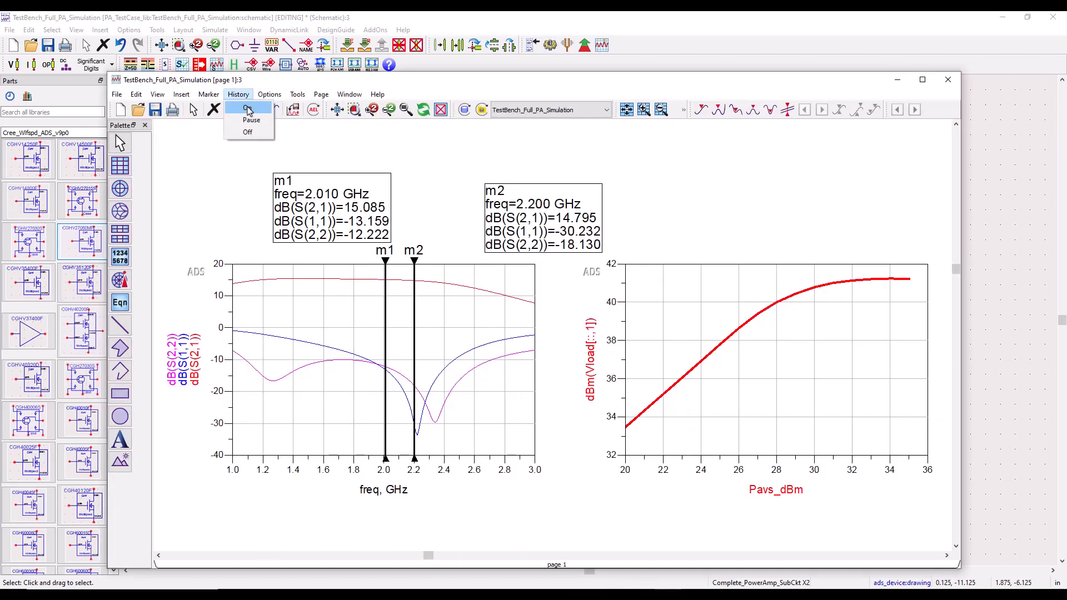
left_click(248, 109)
left_click(327, 18)
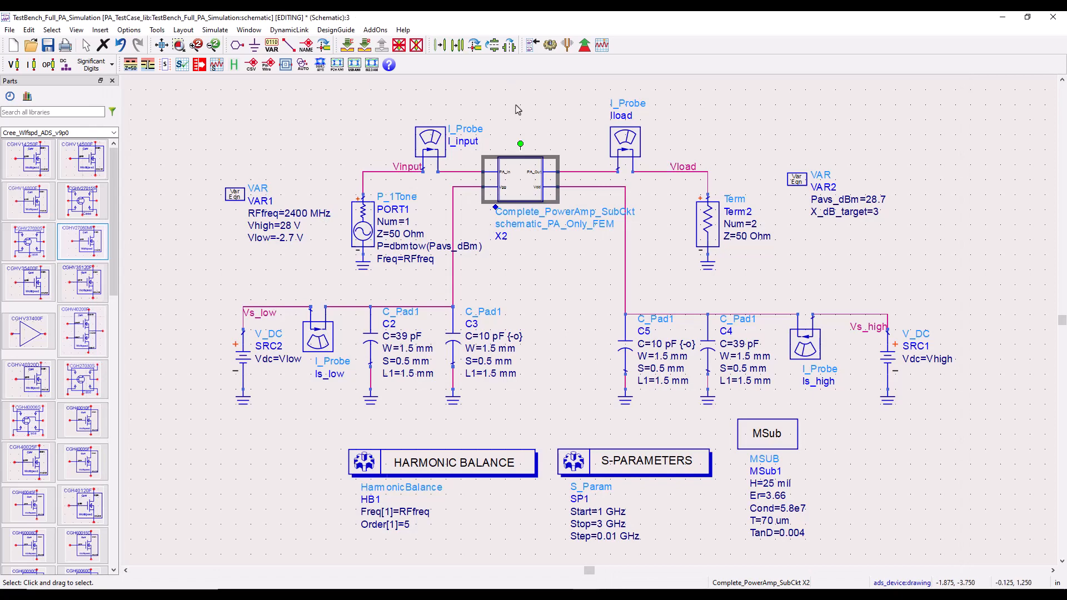
Step: Simulate the test bench with the FEM-only view, compare its S-parameter and output power traces with the schematic results, and return to the schematic
left_click(549, 44)
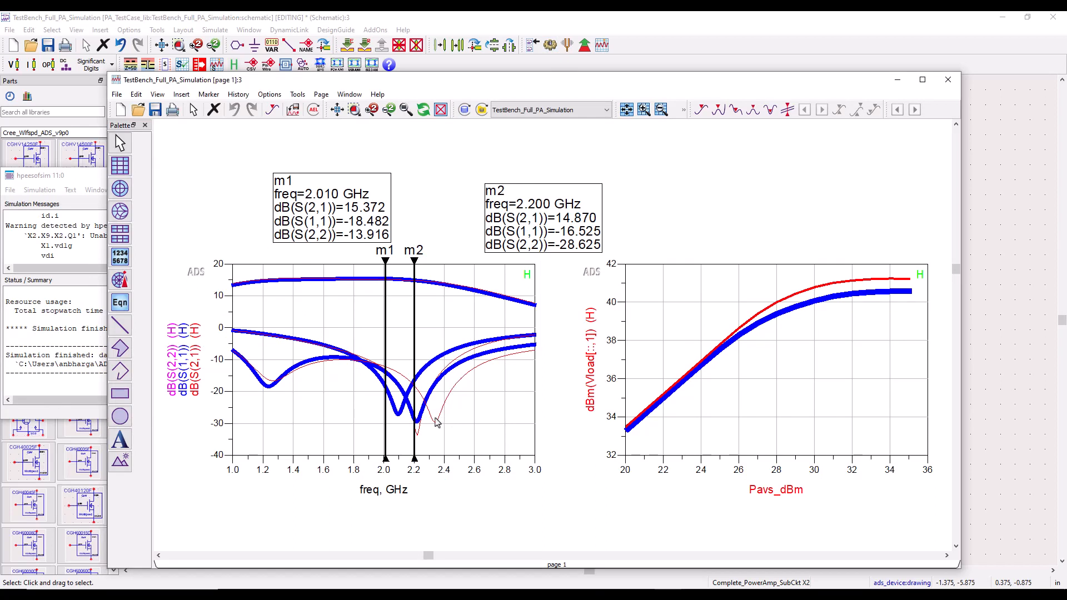
mouse_move(435, 421)
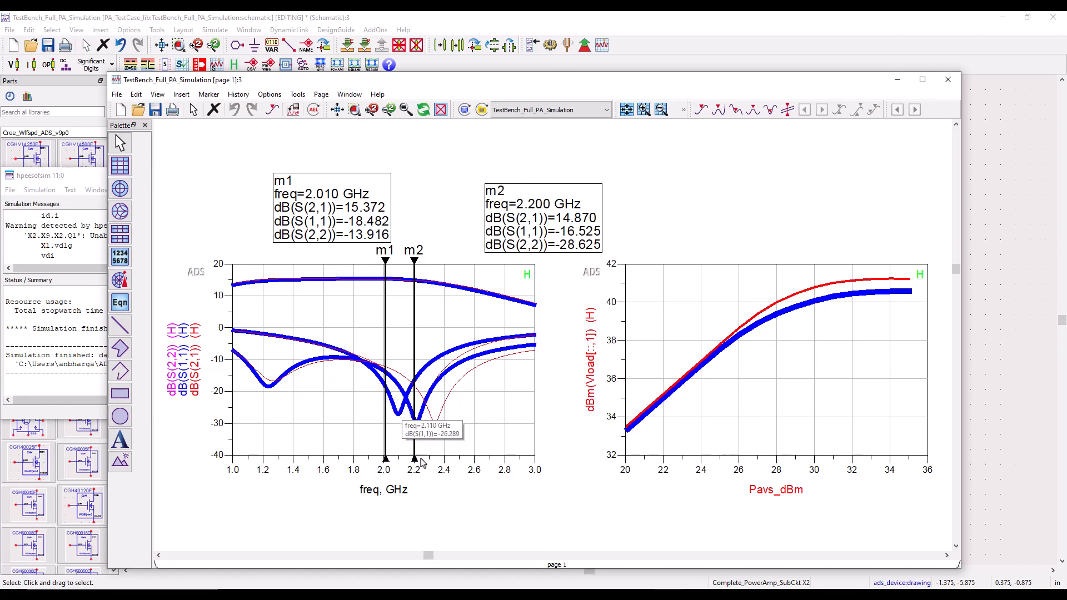
mouse_move(870, 283)
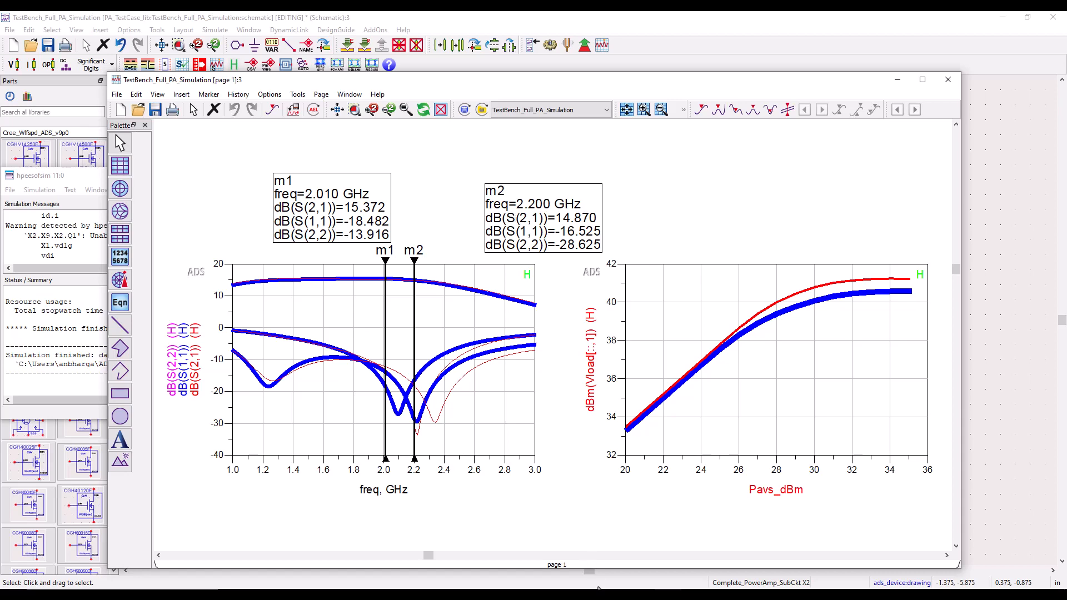
left_click(644, 568)
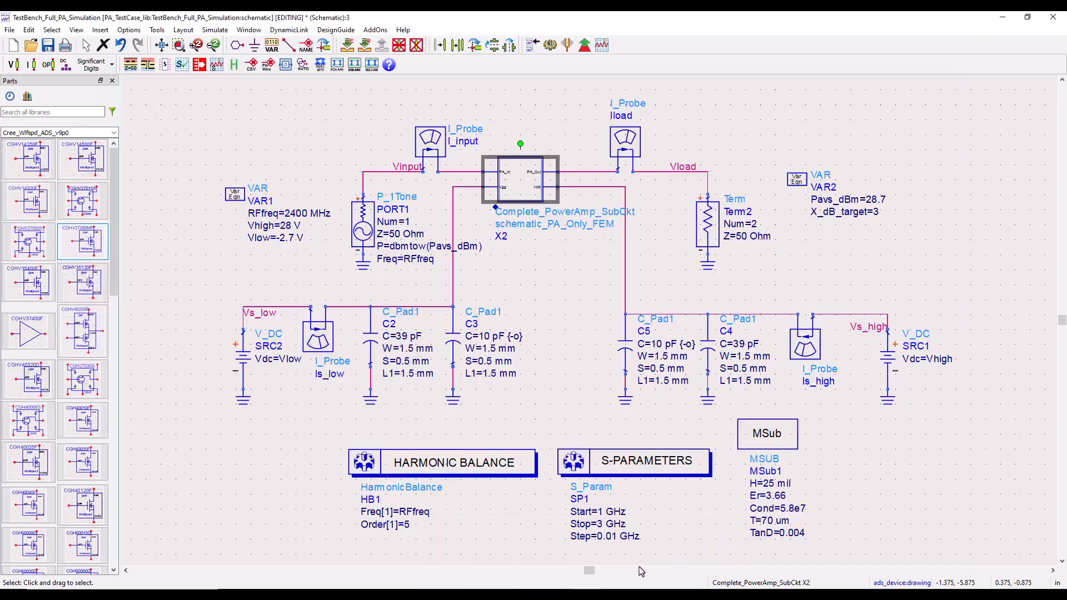
Step: Choose schematic_PA_with_Box_and_SMA as the simulation view of the Complete_PowerAmp_SubCkt block
left_click(531, 45)
left_click(449, 271)
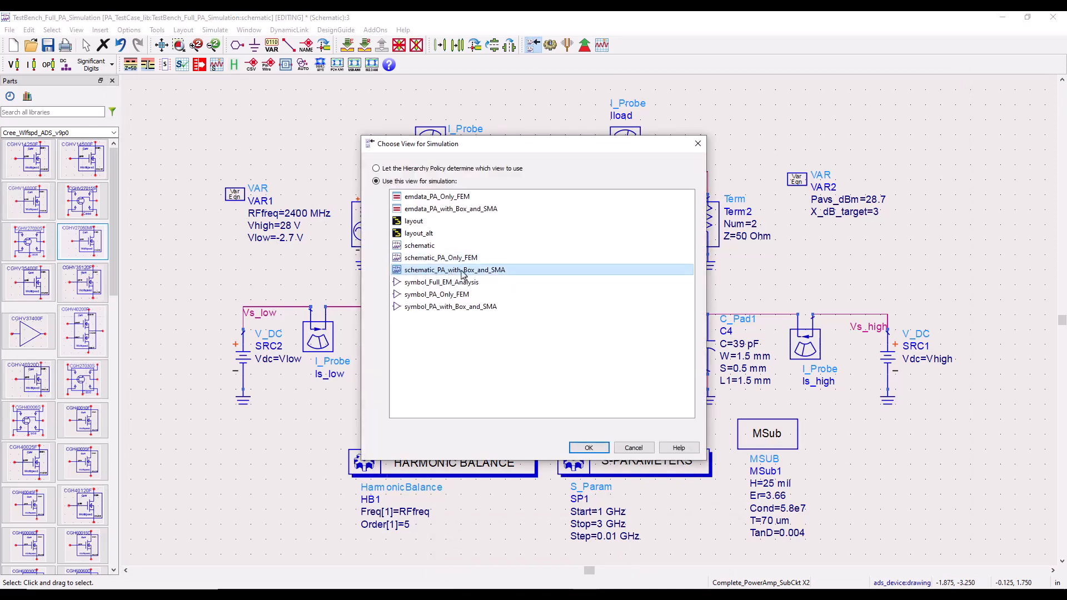
left_click(586, 448)
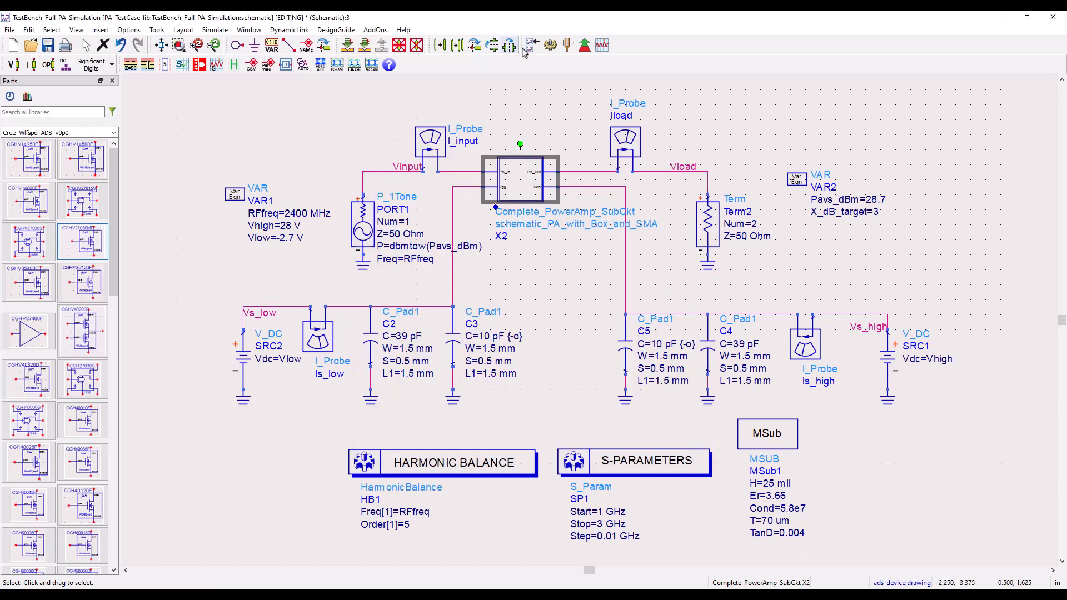
Step: Look inside the amplifier block at the PA_with_Box_and_SMA EM n-port and its component connections, and return to the test bench
left_click(354, 46)
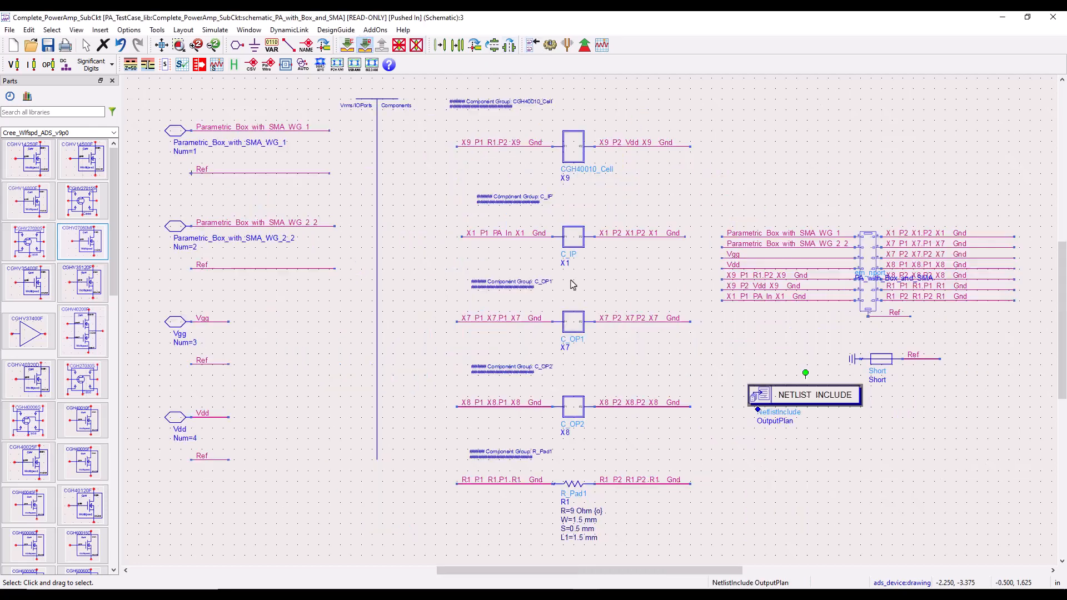
left_click(870, 300)
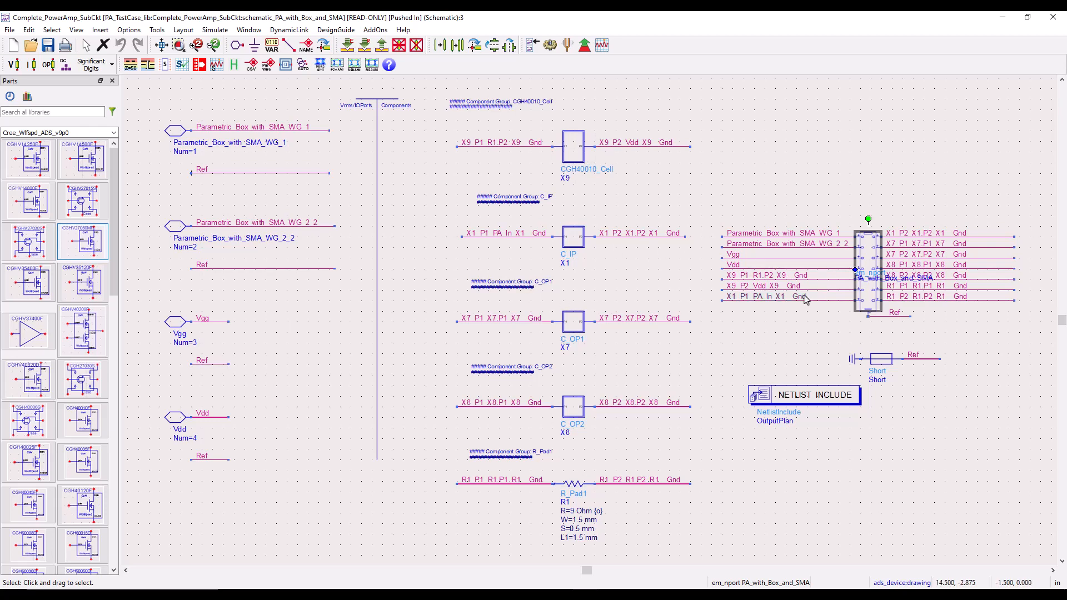
left_click(382, 45)
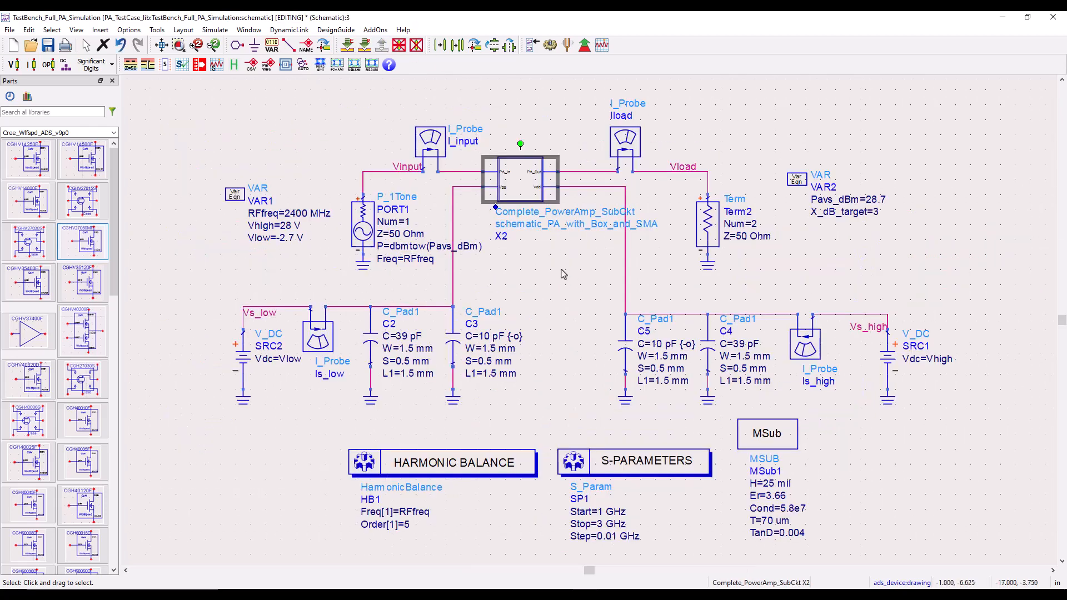
Step: Simulate the test bench with the box-and-SMA view and compare its S-parameter and output power traces with the previous two runs
left_click(550, 45)
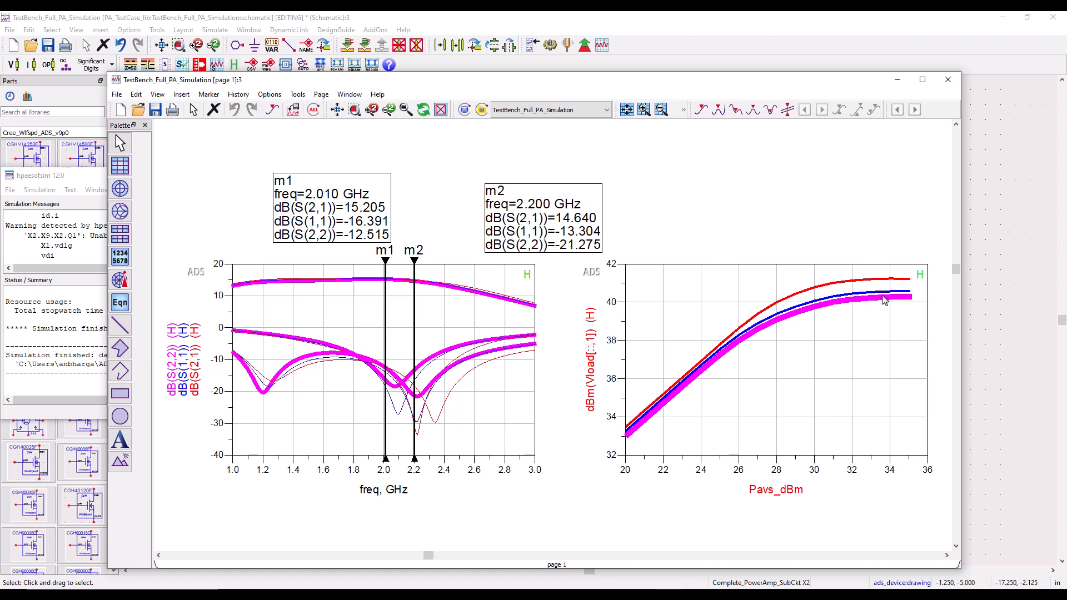
mouse_move(884, 301)
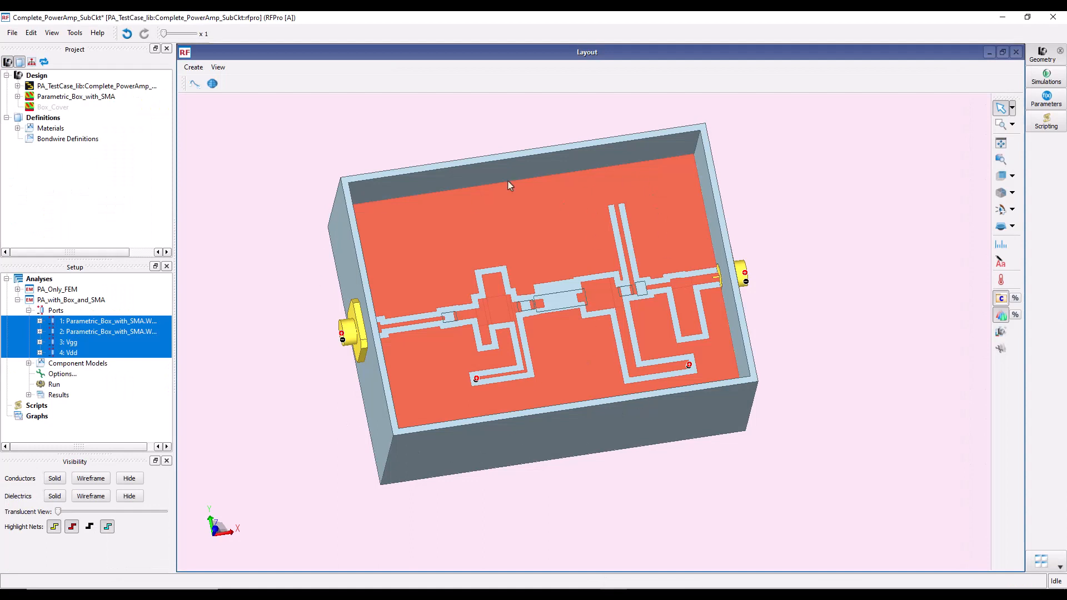
Step: Switch to the RFPro layout of the boxed amplifier, show the Box_Cover over the enclosure, and examine the closed box
middle_click_drag(687, 449, 682, 406)
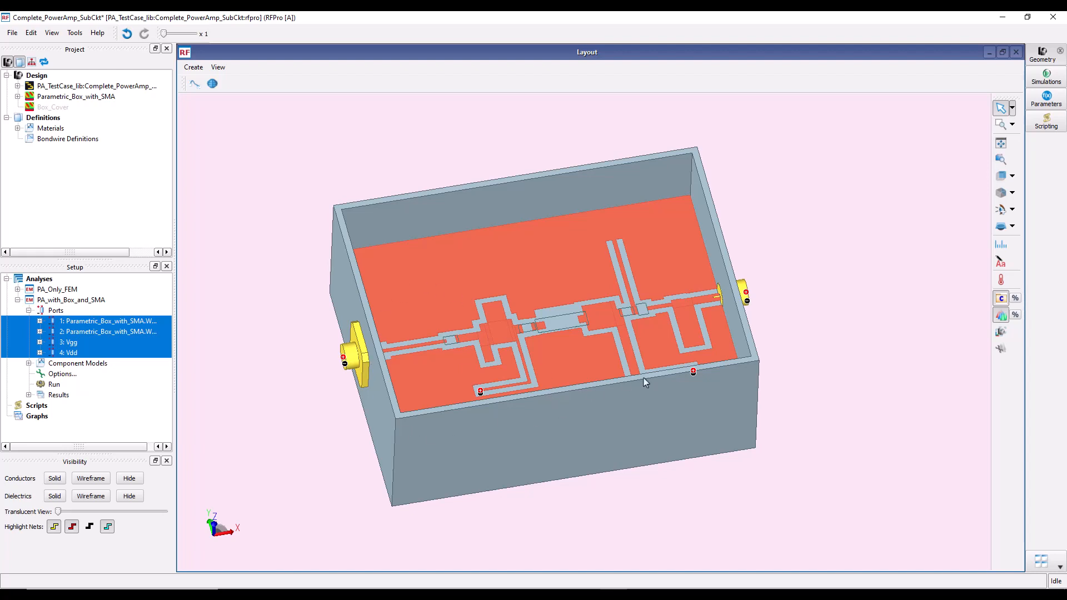
double_click(58, 107)
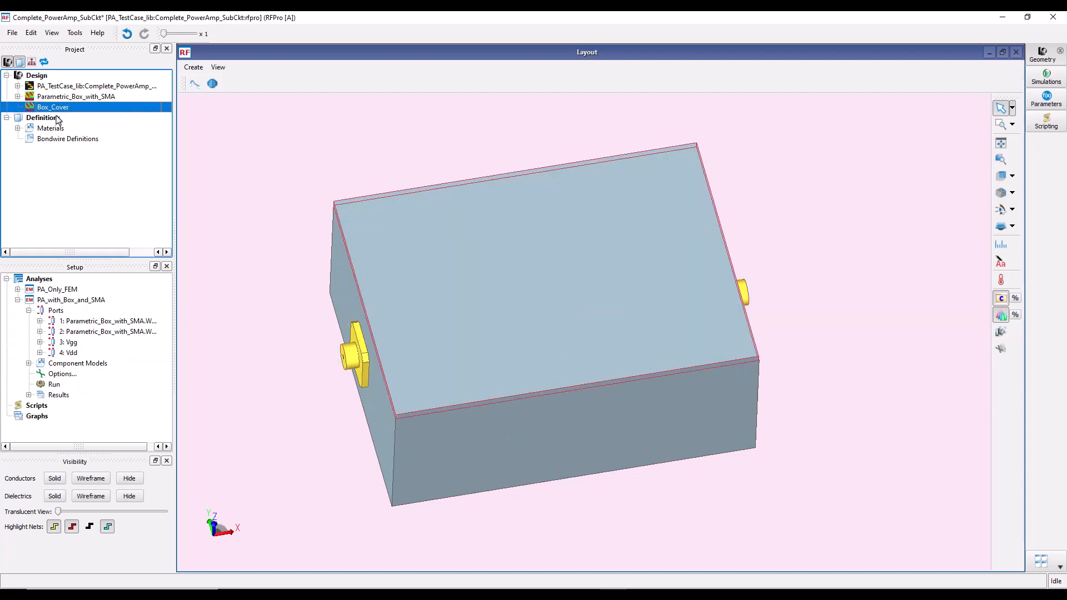
middle_click_drag(626, 436, 635, 405)
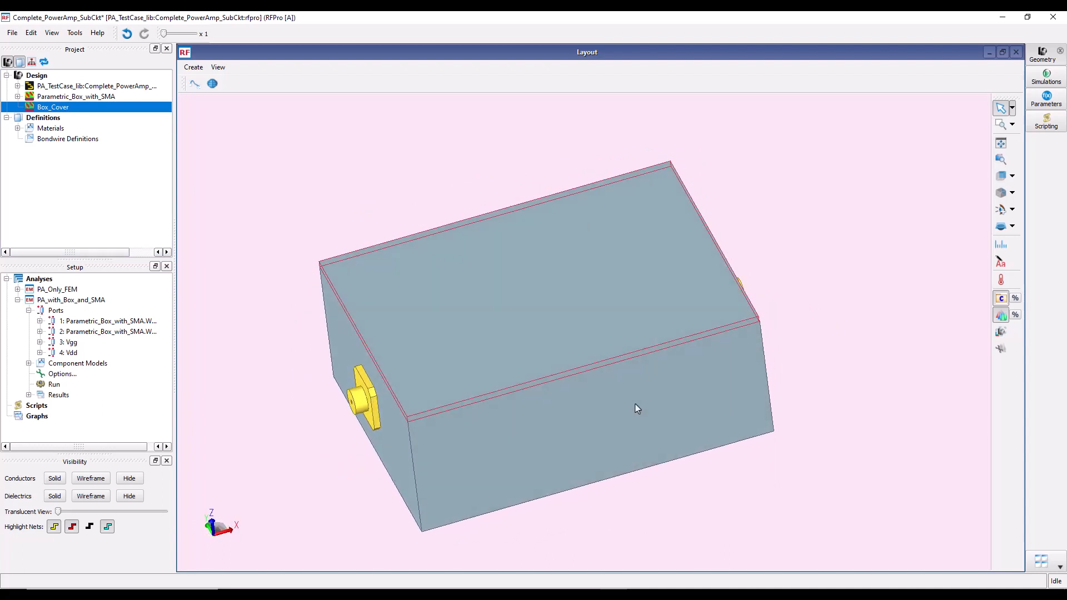